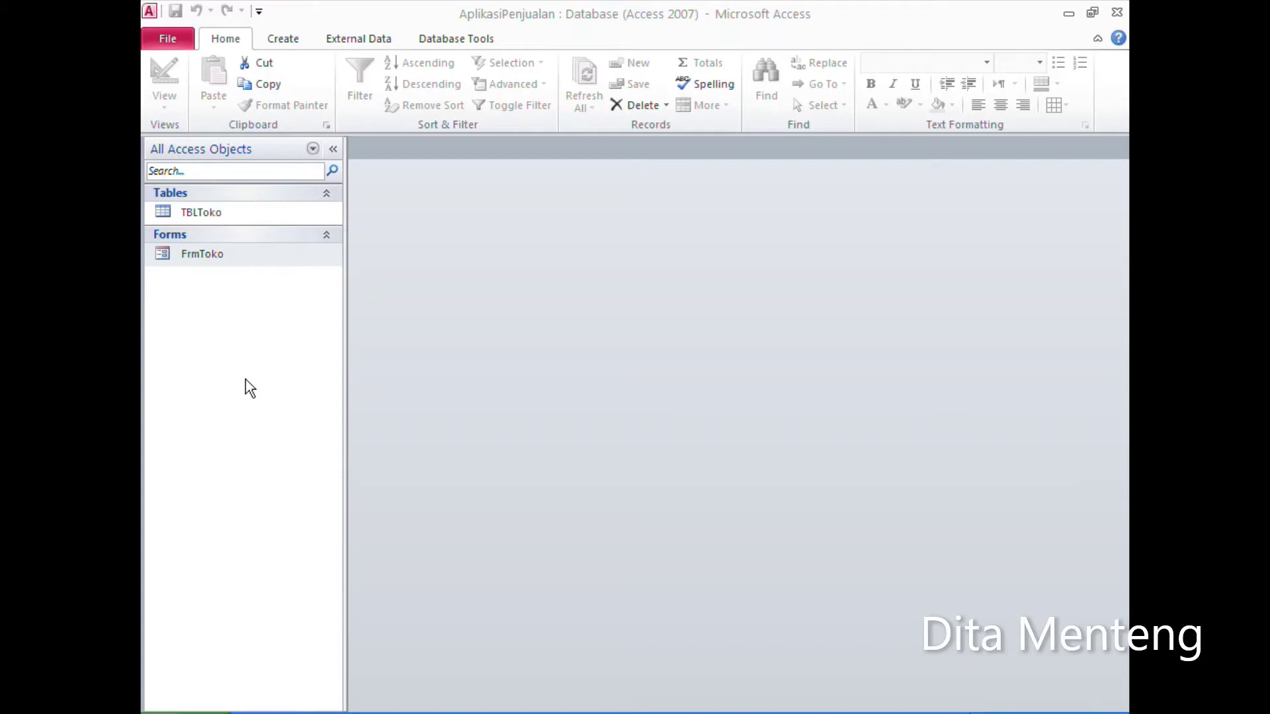
# Step: Start a new table in Table Design with a Text field Group of size 4
pyautogui.click(286, 44)
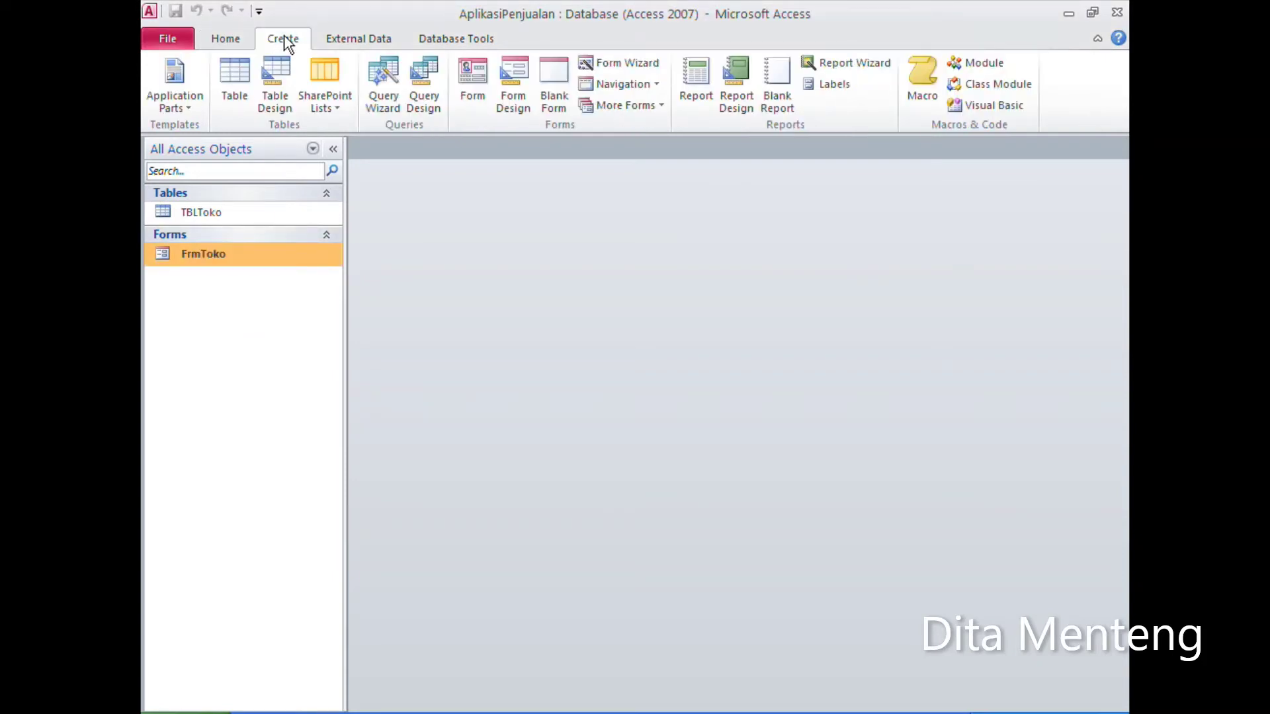
pyautogui.click(284, 110)
pyautogui.write('Group')
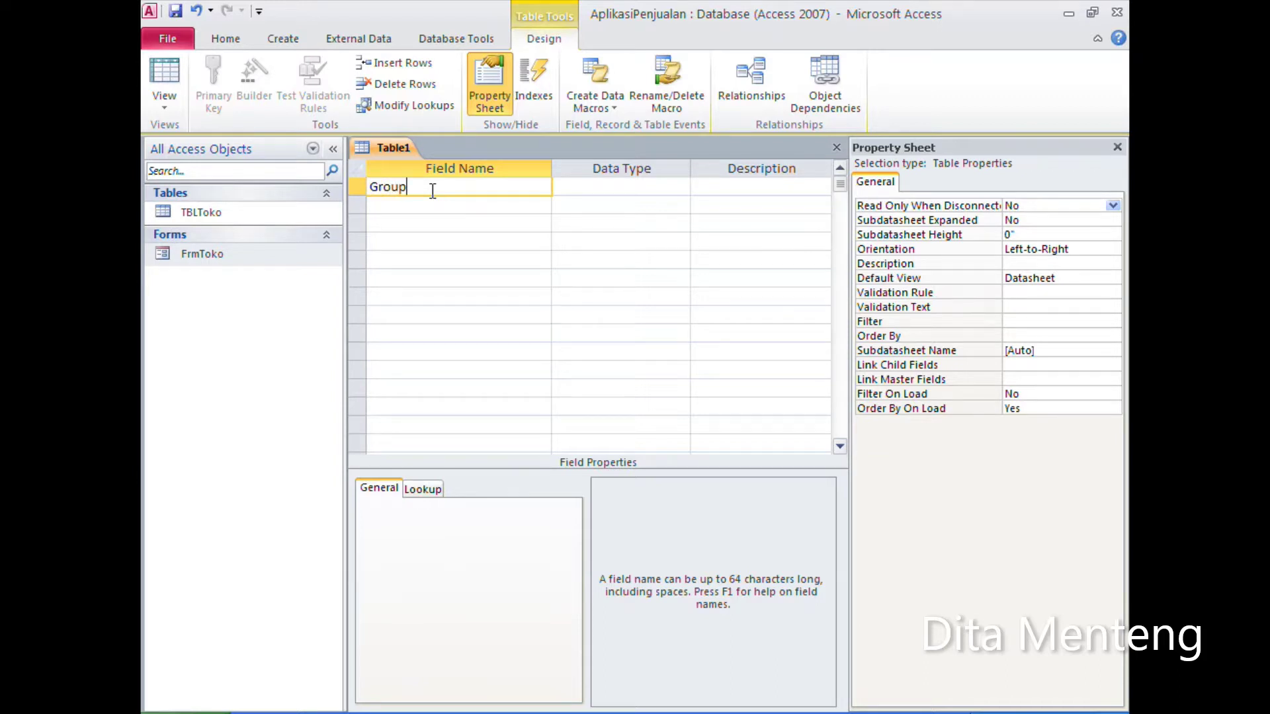
pyautogui.press('Tab')
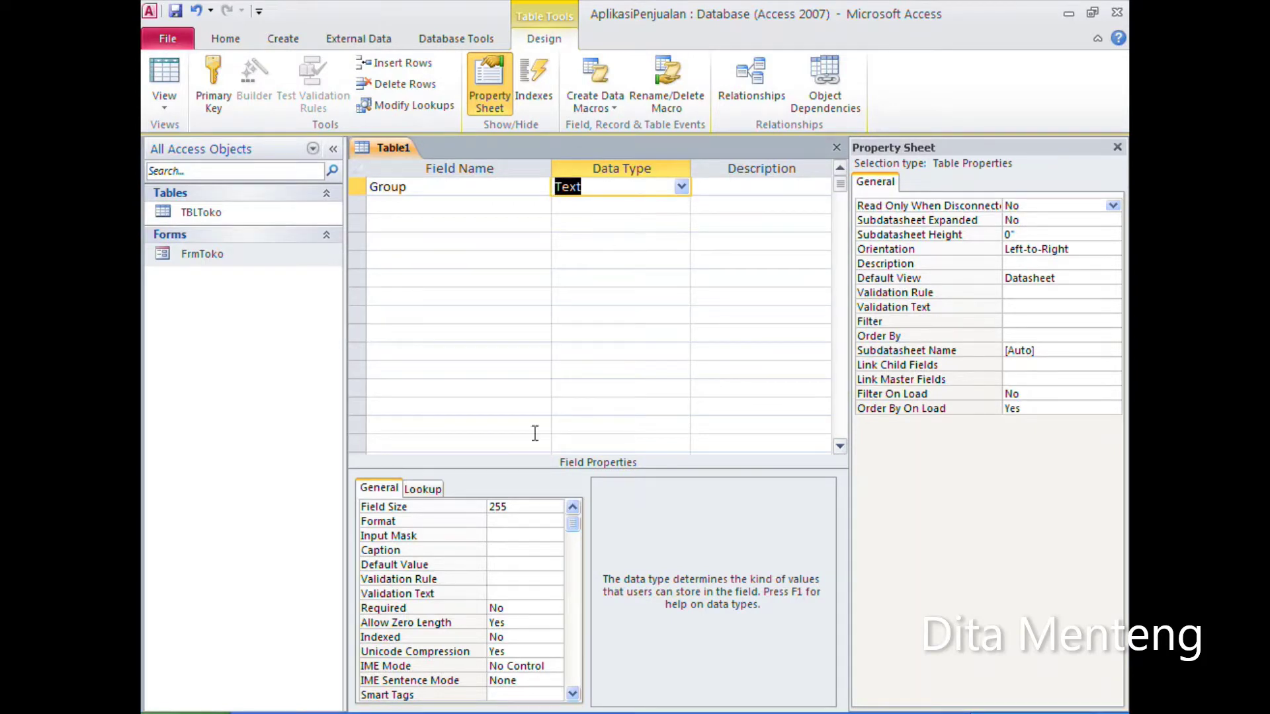
pyautogui.click(520, 506)
pyautogui.click(472, 506)
pyautogui.write('4')
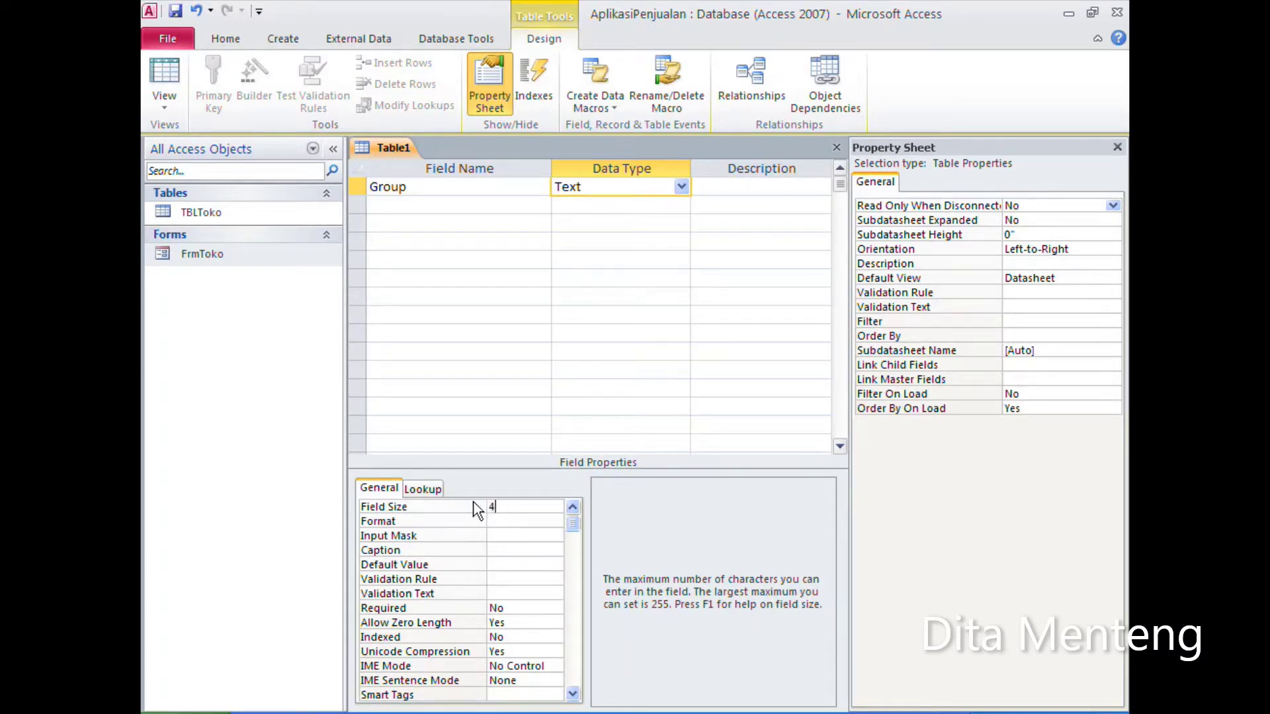
# Step: Add a second Text field, Keterangan, with field size 50
pyautogui.click(413, 203)
pyautogui.write('Keterangan')
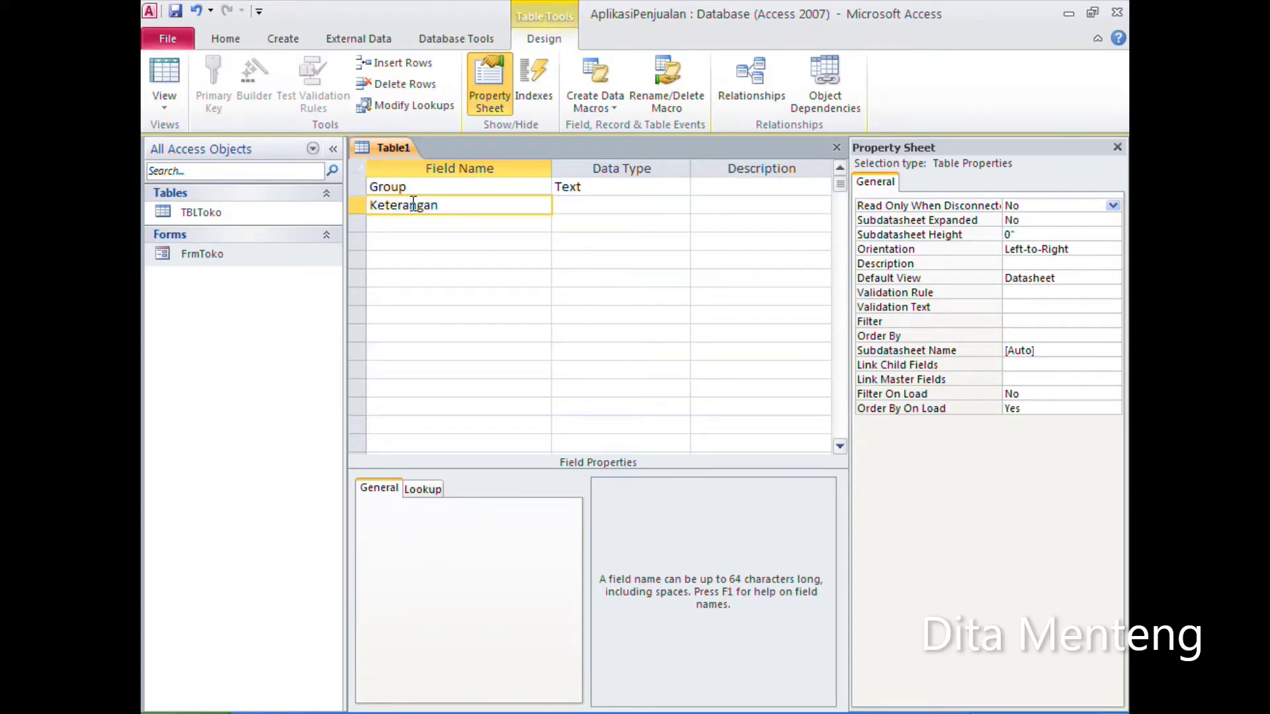
pyautogui.press('Tab')
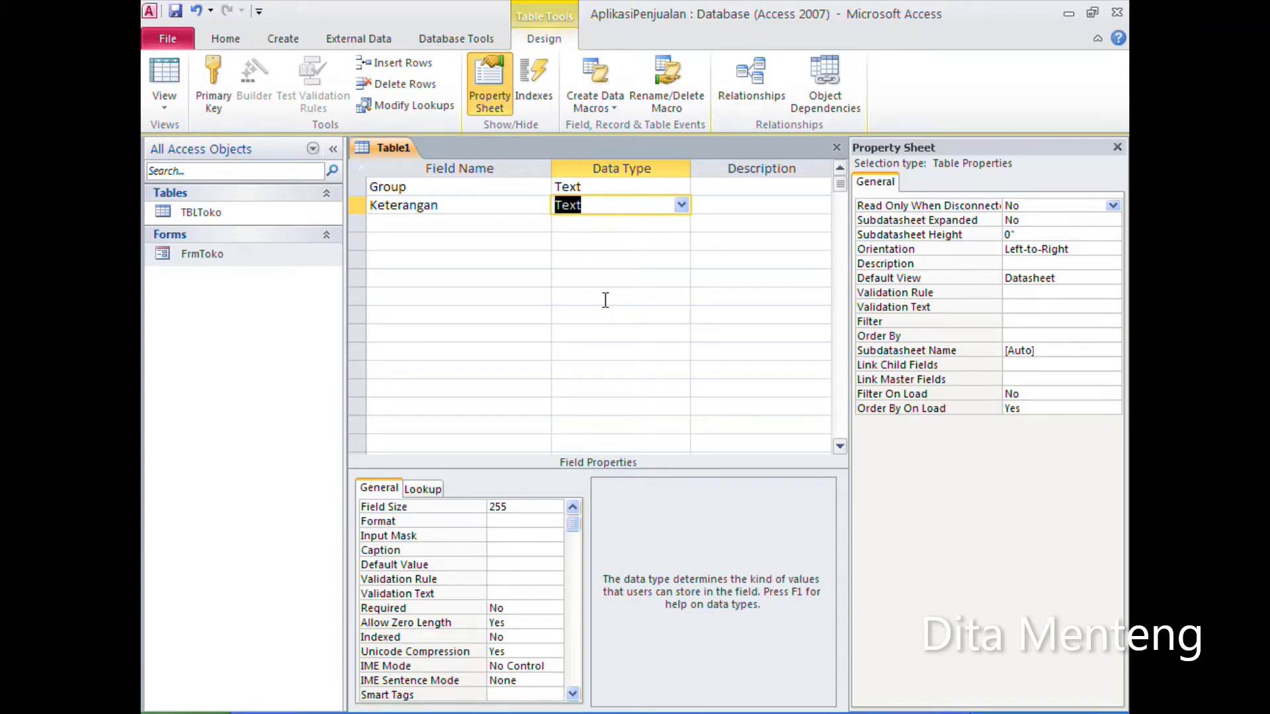
pyautogui.click(504, 507)
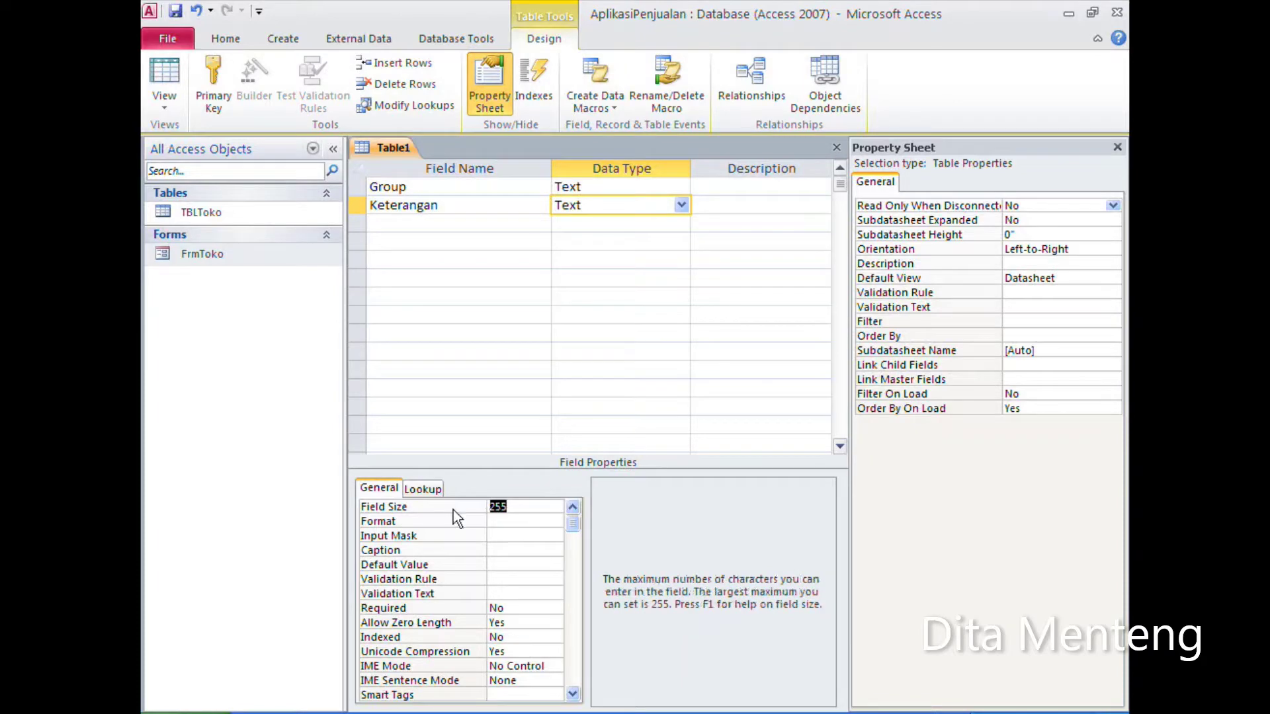
pyautogui.write('50')
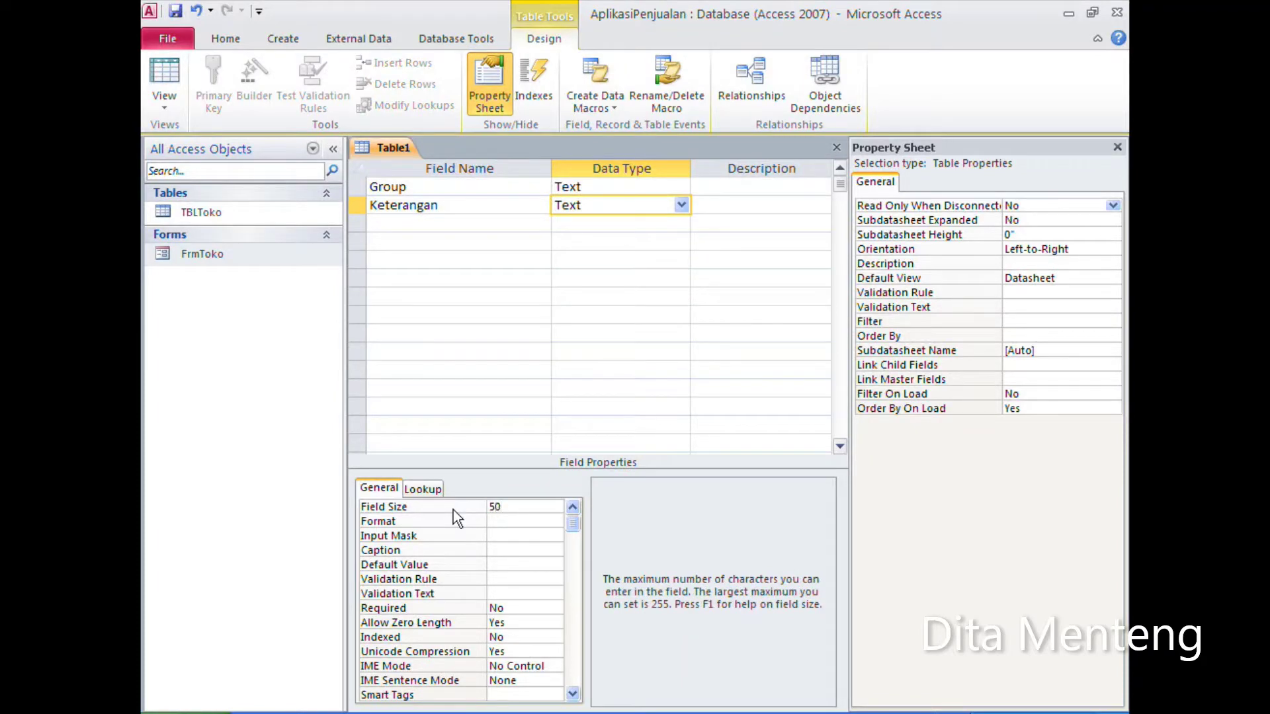
pyautogui.click(417, 224)
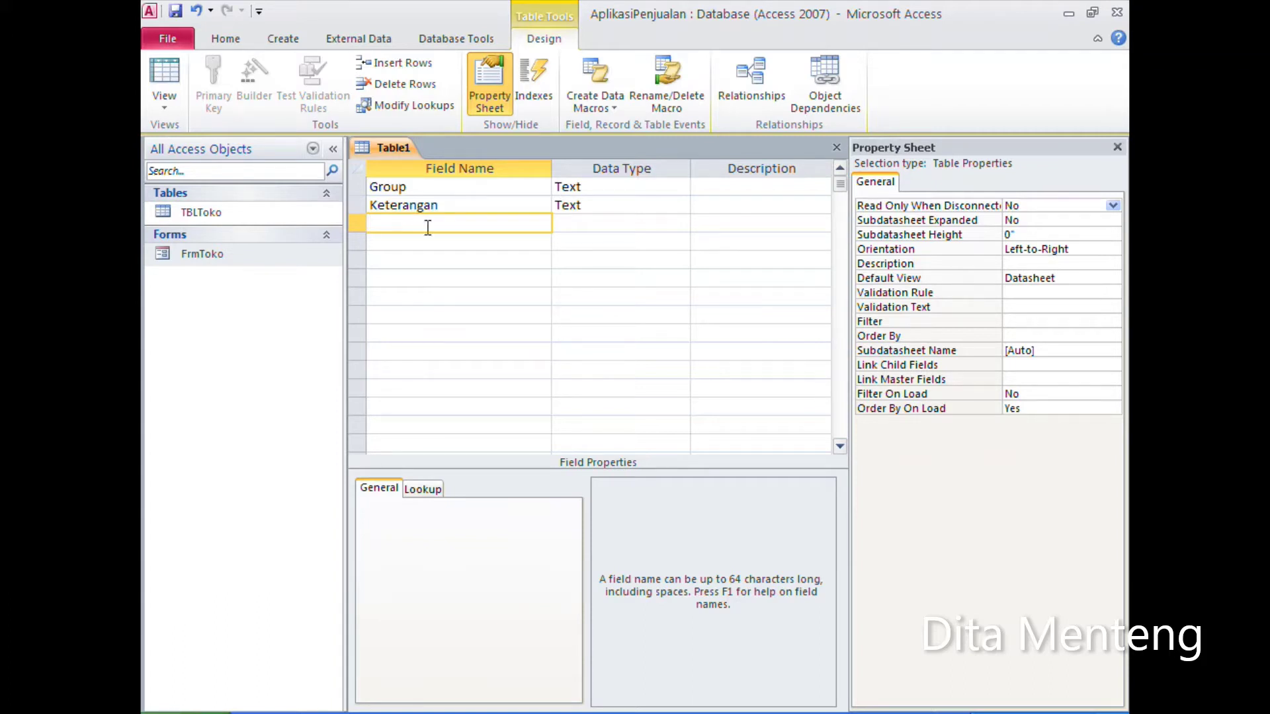
# Step: Make the Group field the table's primary key
pyautogui.click(356, 189)
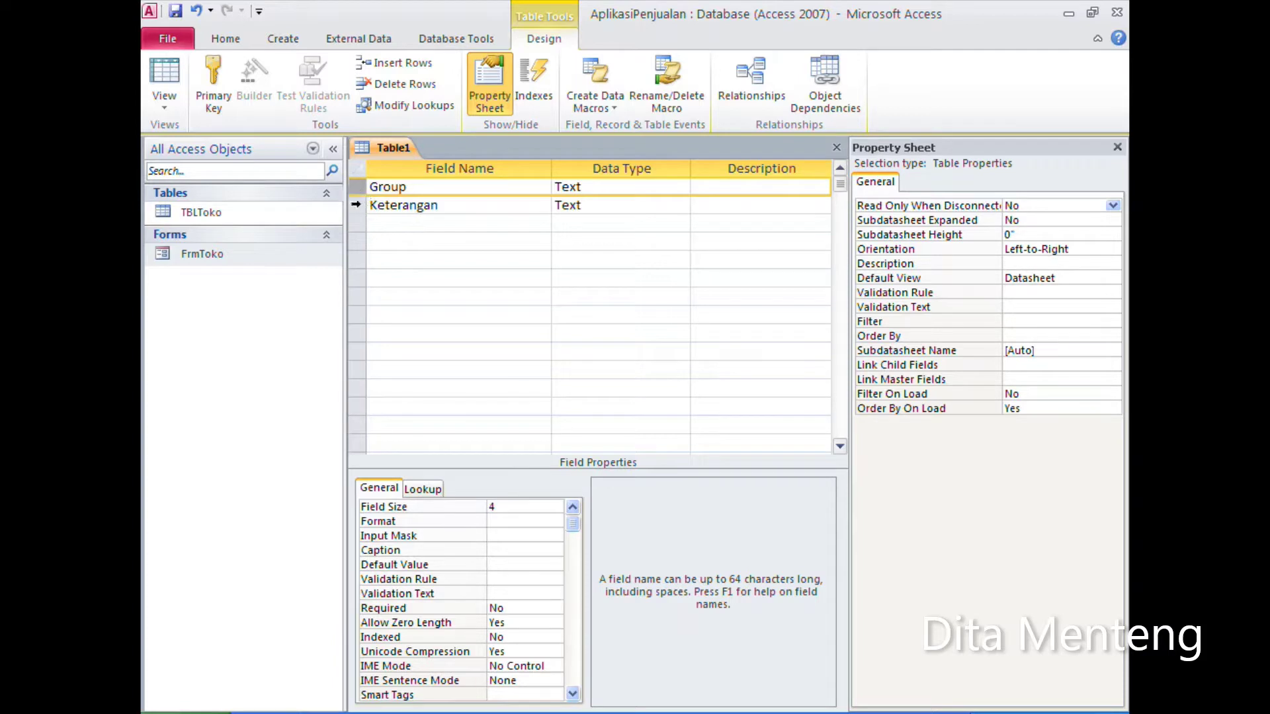
pyautogui.click(356, 188)
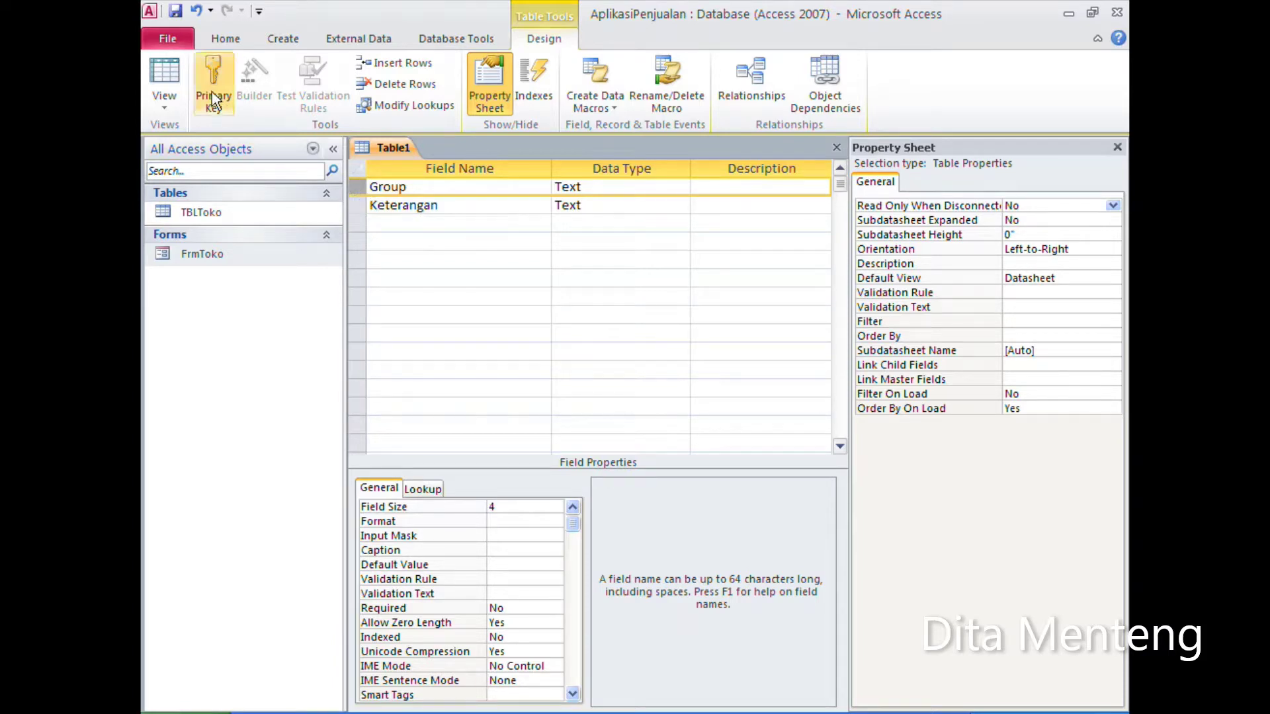
pyautogui.click(215, 74)
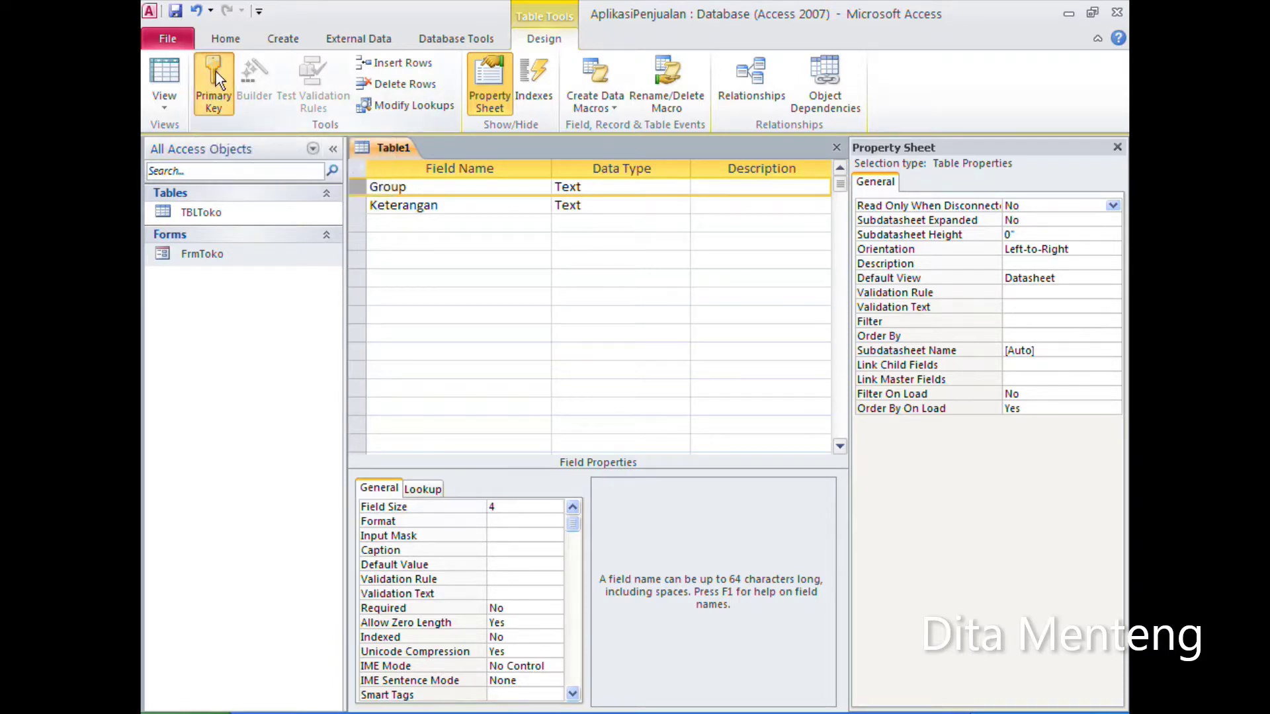
pyautogui.click(215, 72)
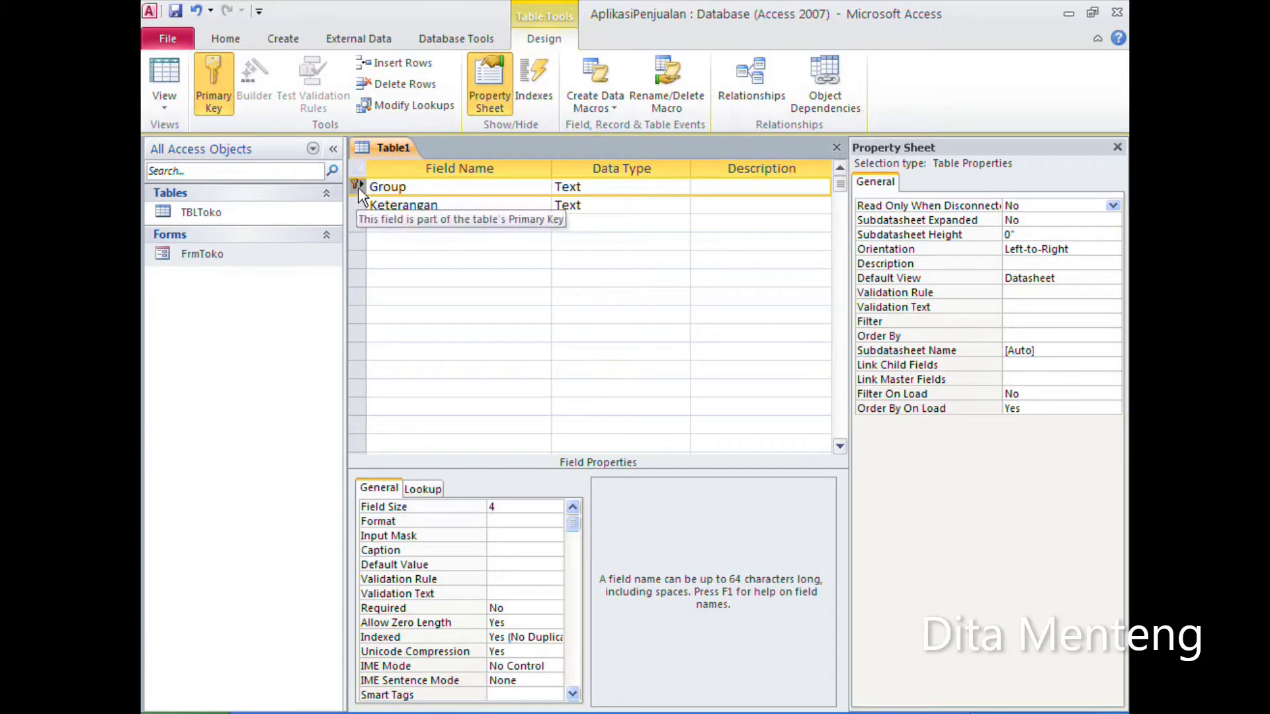
pyautogui.rightClick(396, 185)
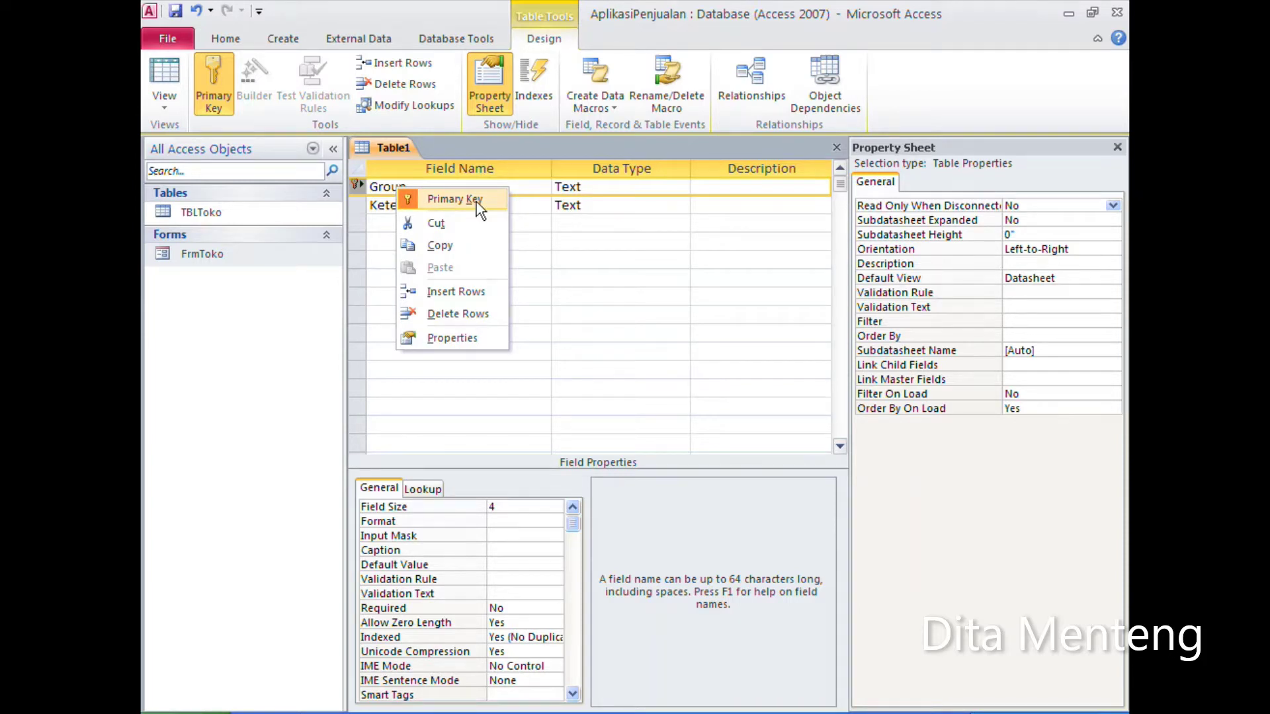
pyautogui.click(533, 193)
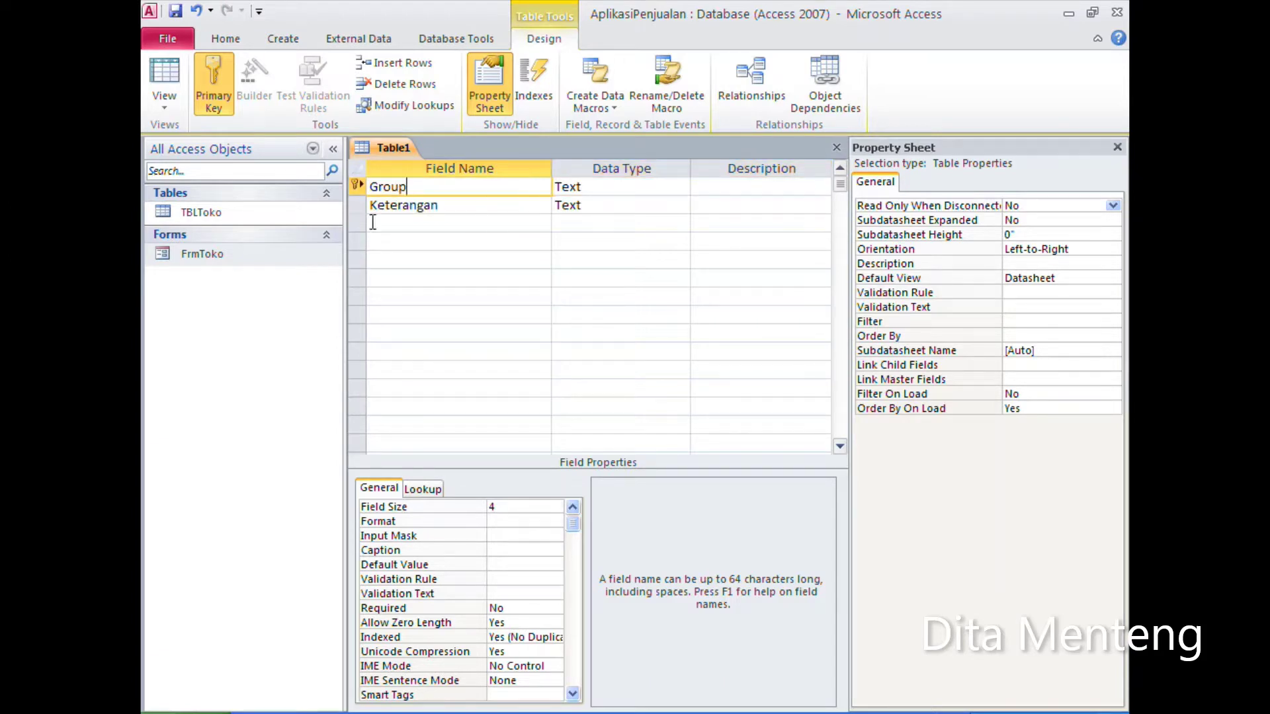
# Step: Save the table as TBLGroup and close its design view
pyautogui.click(175, 12)
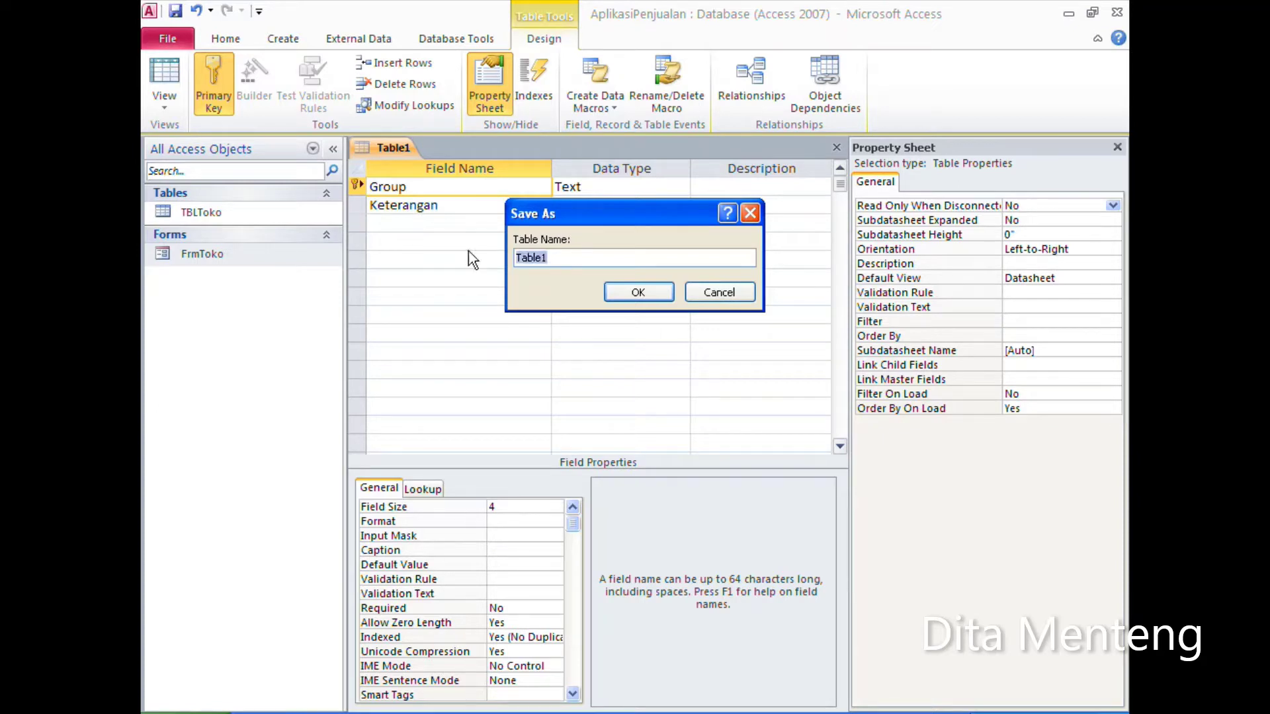
pyautogui.write('TBL')
pyautogui.write('Grou')
pyautogui.write('p')
pyautogui.click(644, 294)
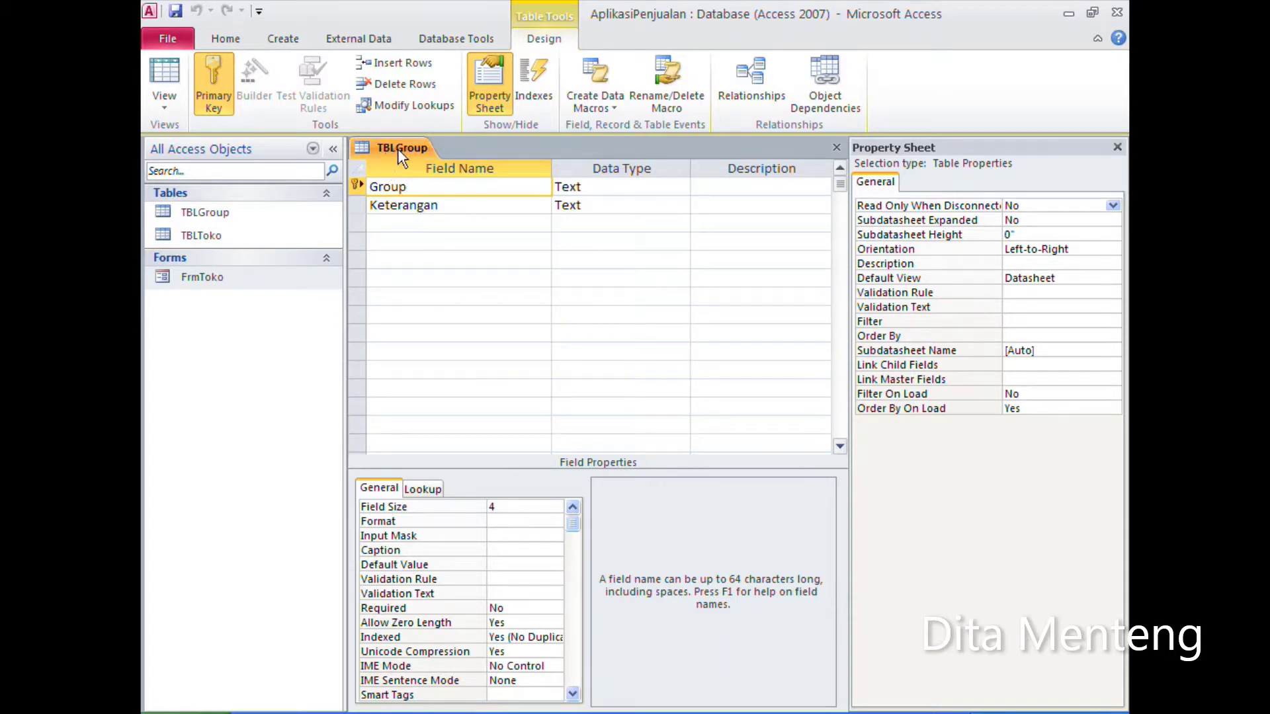
pyautogui.click(837, 148)
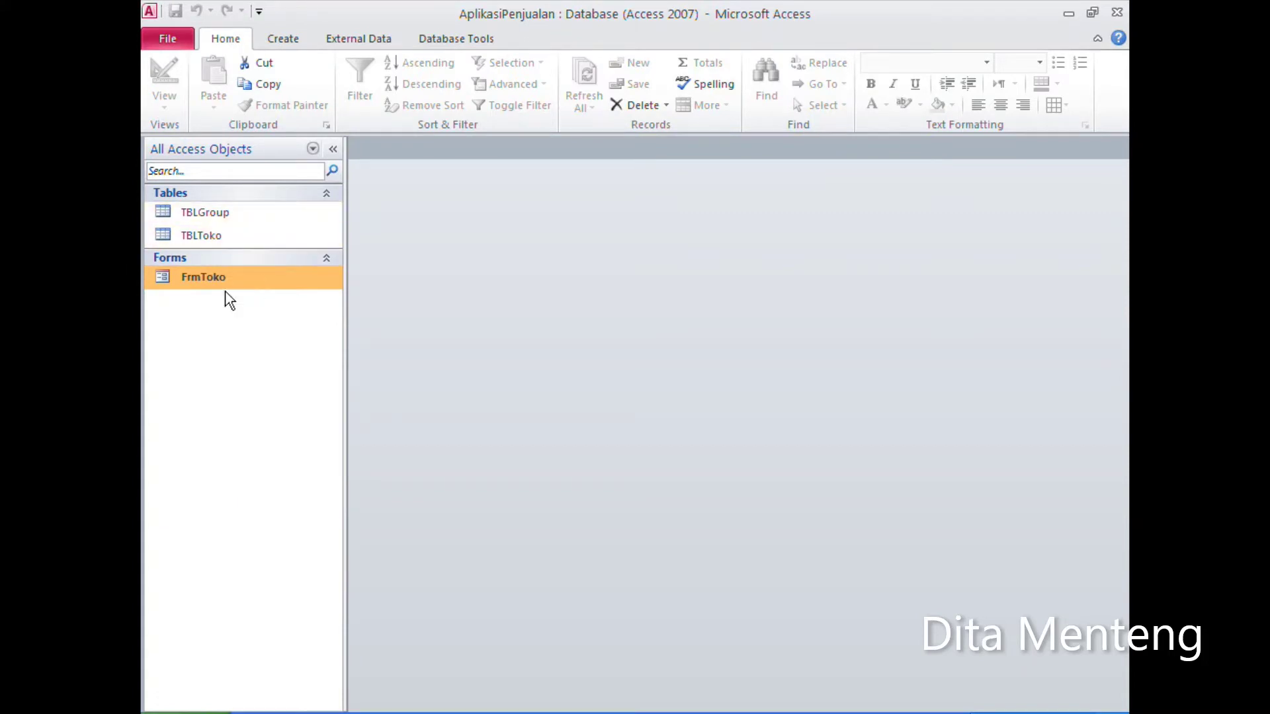
# Step: Create a blank design-view form with Record Source TBLGroup and list its fields Group and Keterangan
pyautogui.click(283, 41)
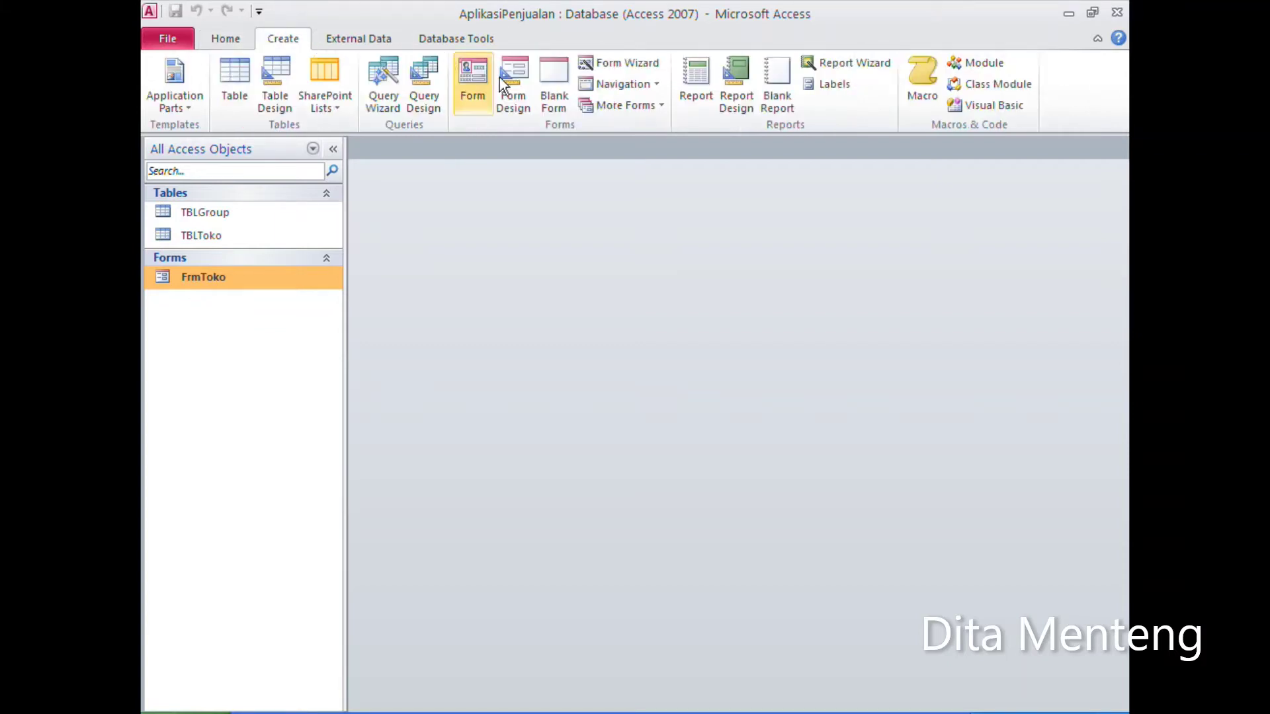
pyautogui.click(526, 112)
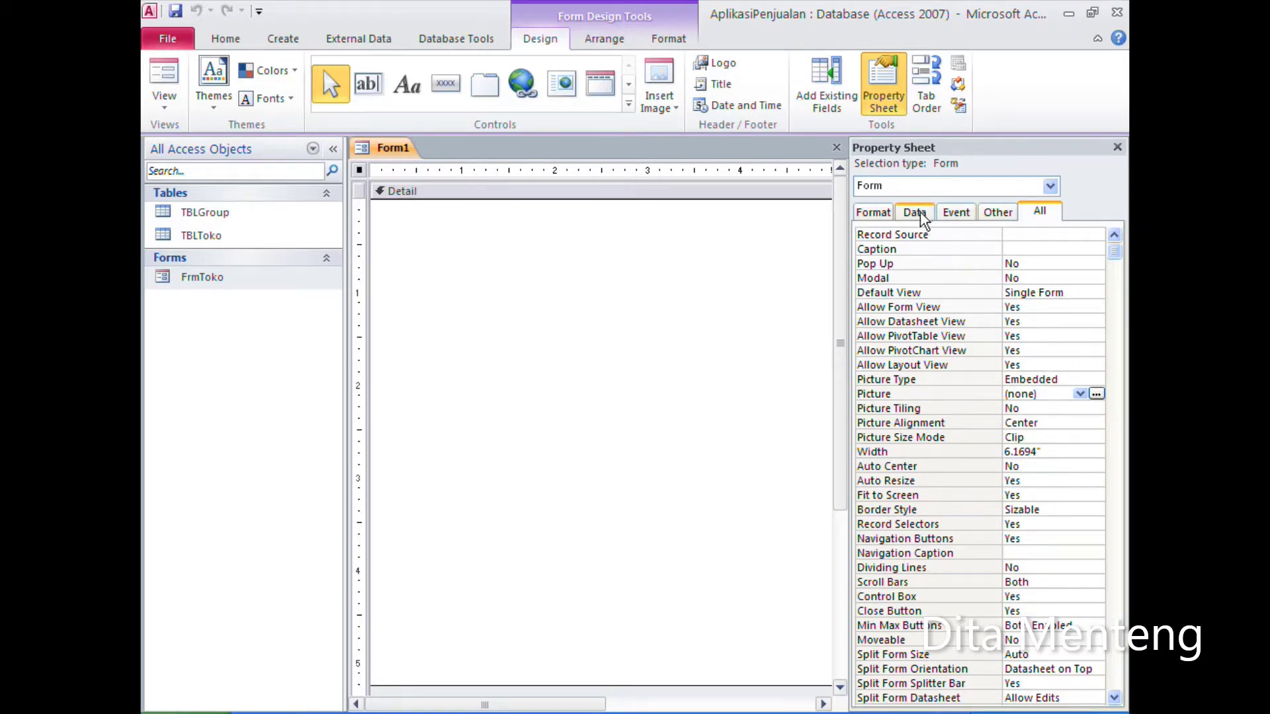
pyautogui.click(924, 217)
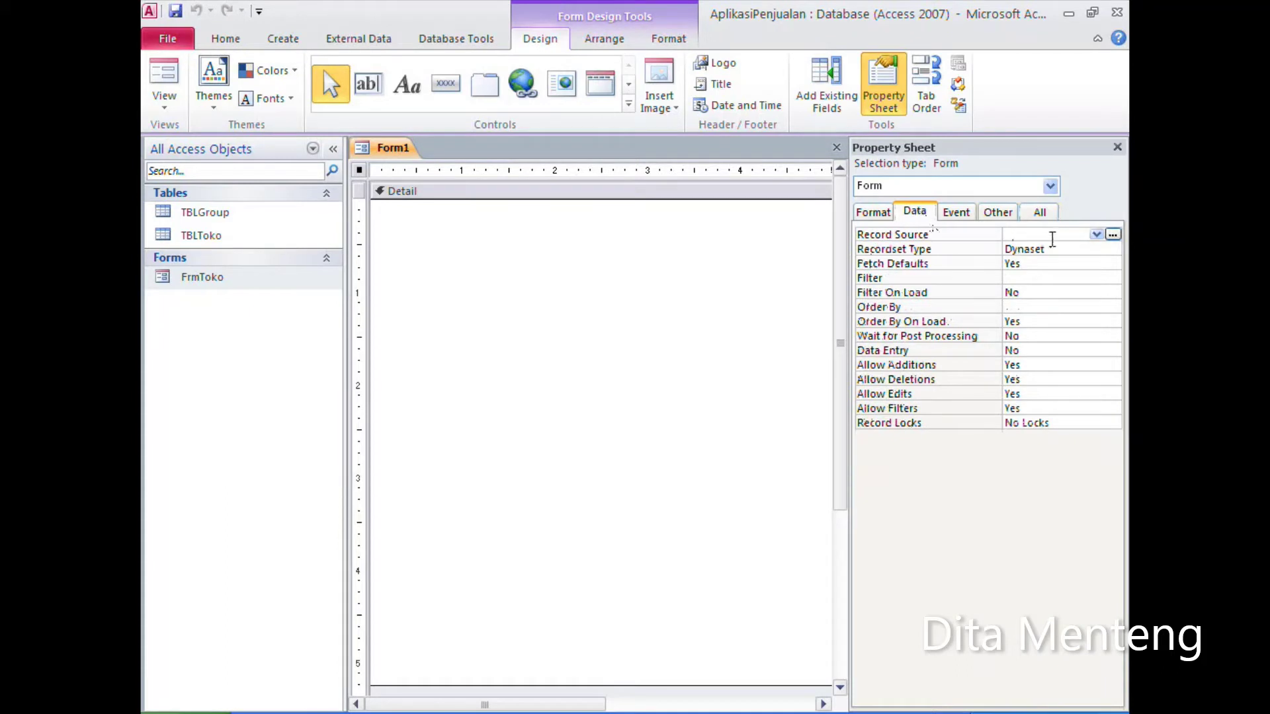
pyautogui.click(1096, 236)
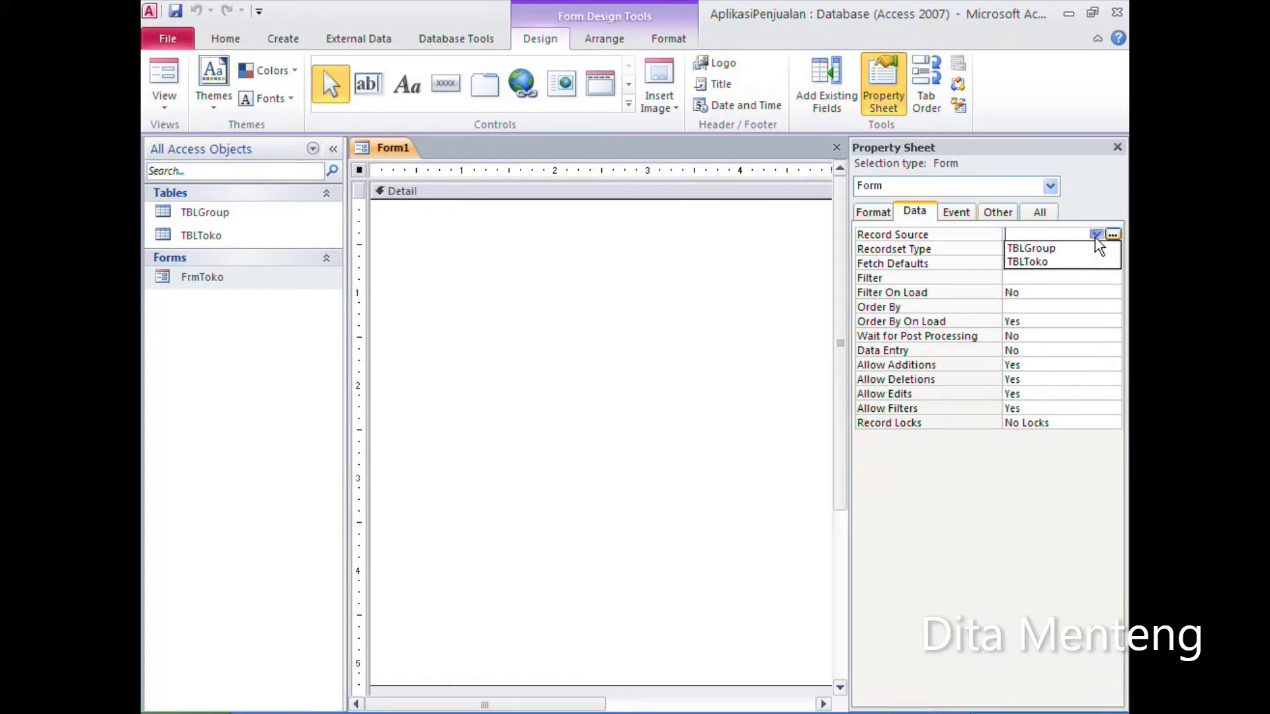
pyautogui.click(1065, 249)
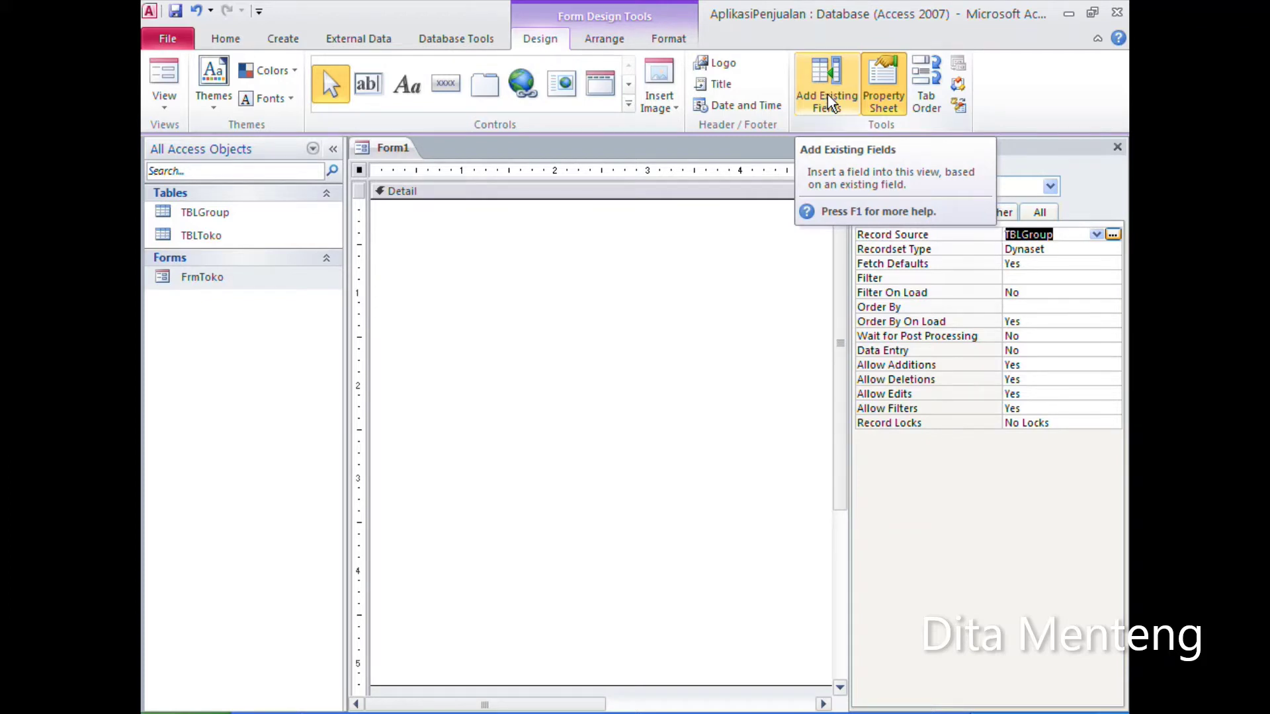
pyautogui.click(831, 104)
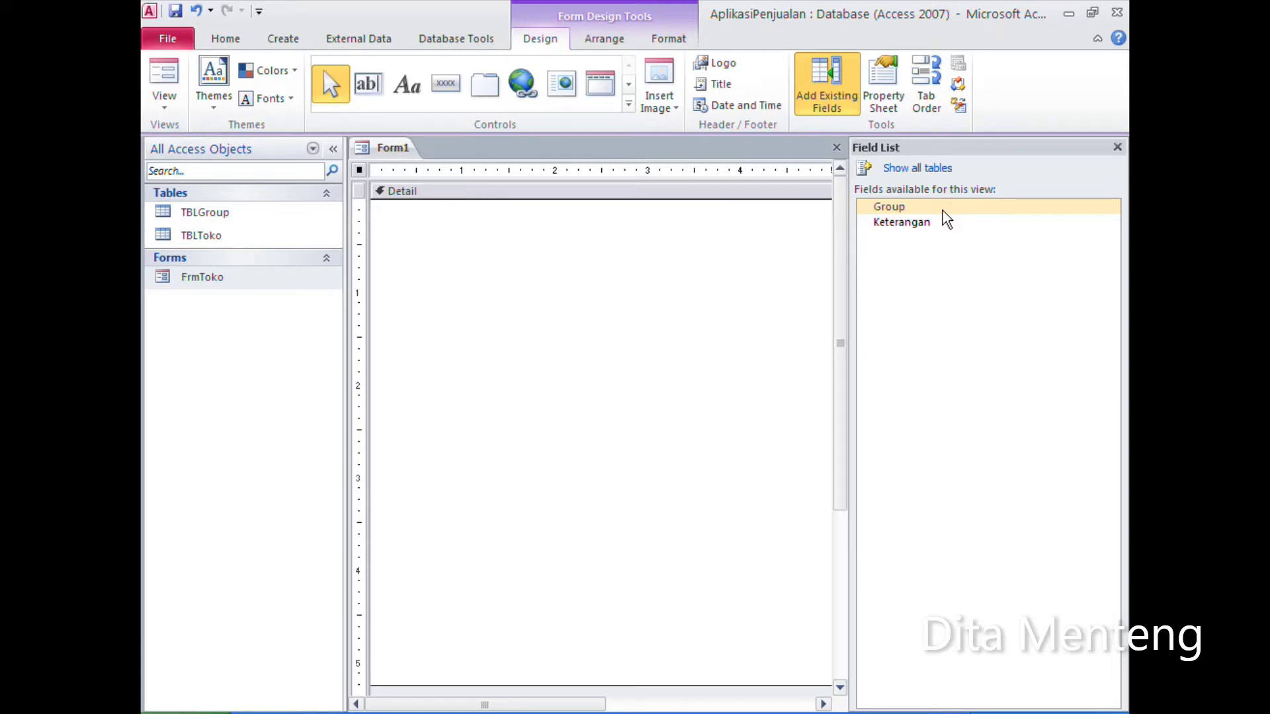
# Step: Drag Group and Keterangan onto the Detail section and nudge them toward the top-left corner
pyautogui.click(943, 211)
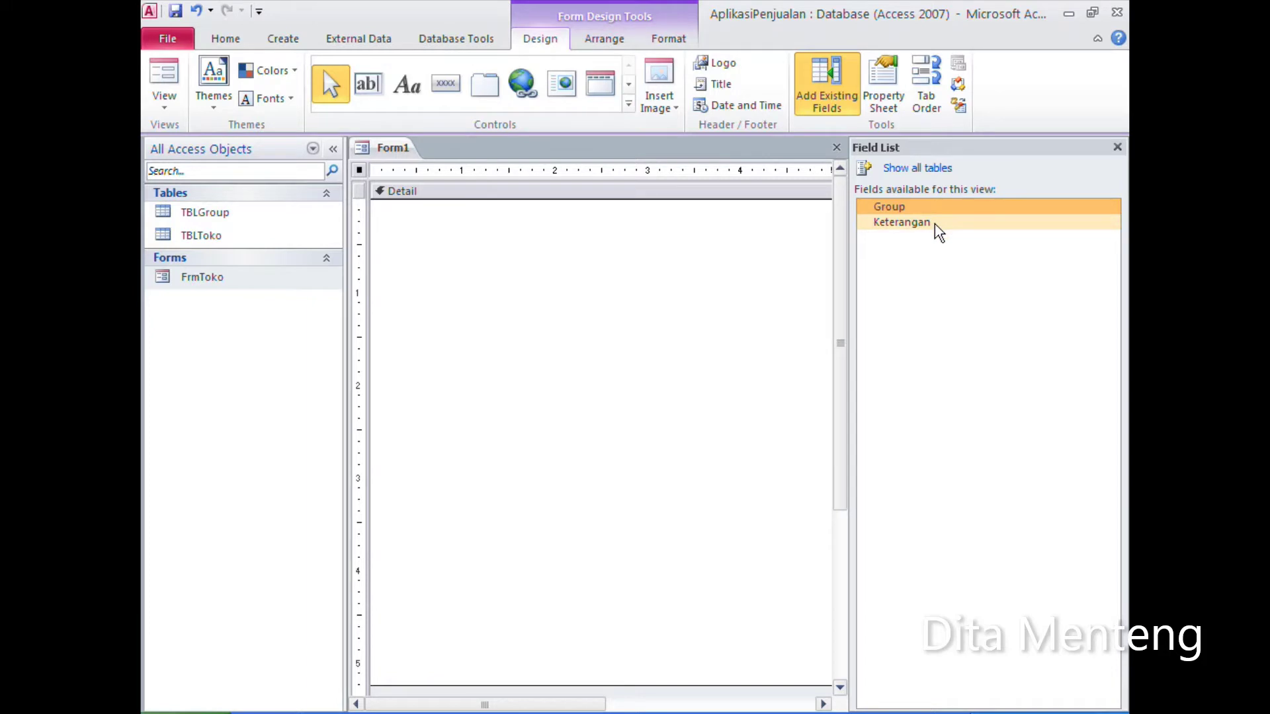
pyautogui.click(936, 225)
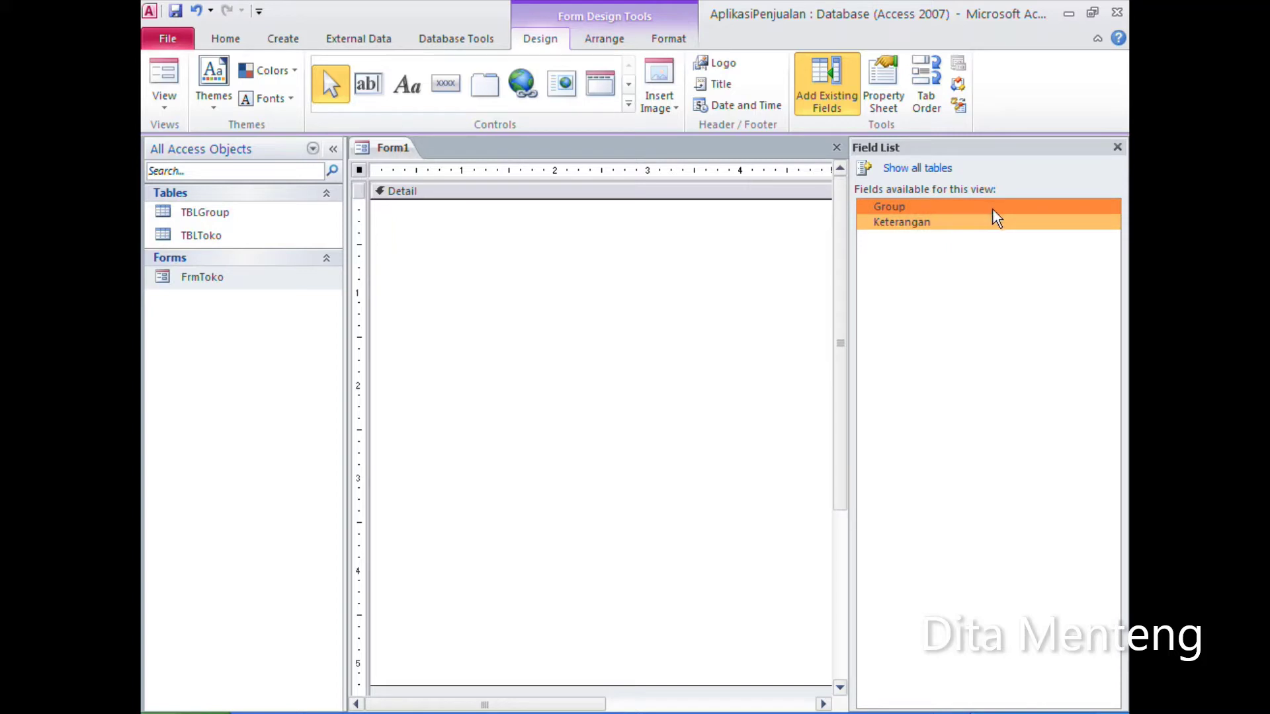
pyautogui.moveTo(996, 219)
pyautogui.mouseDown()
pyautogui.moveTo(602, 245)
pyautogui.moveTo(530, 228)
pyautogui.mouseUp()
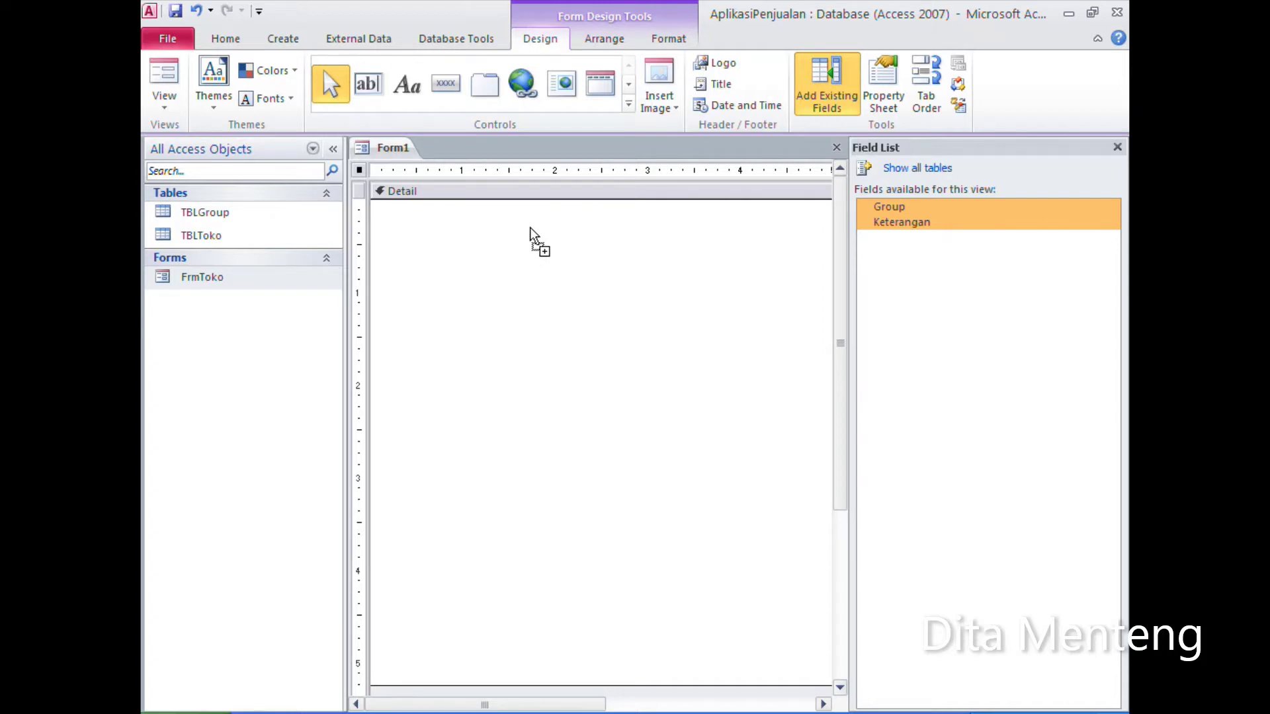
pyautogui.moveTo(530, 228); pyautogui.dragTo(530, 228)
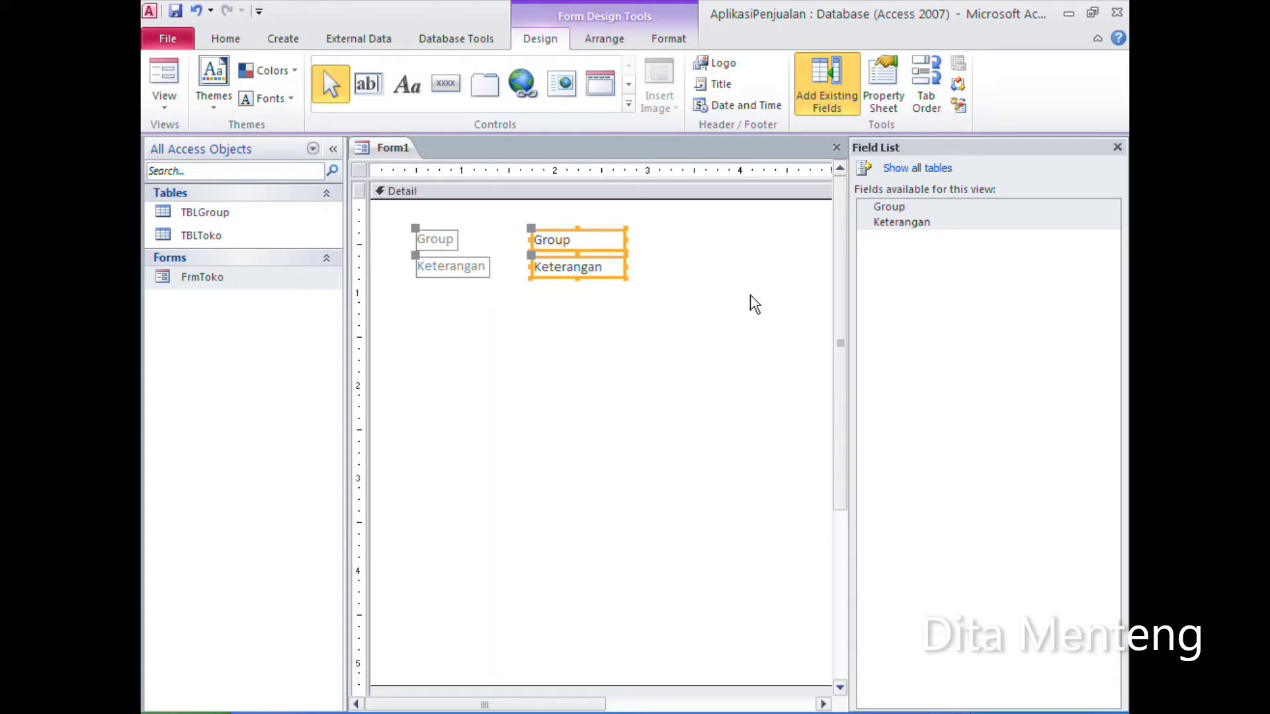
pyautogui.press('Left')
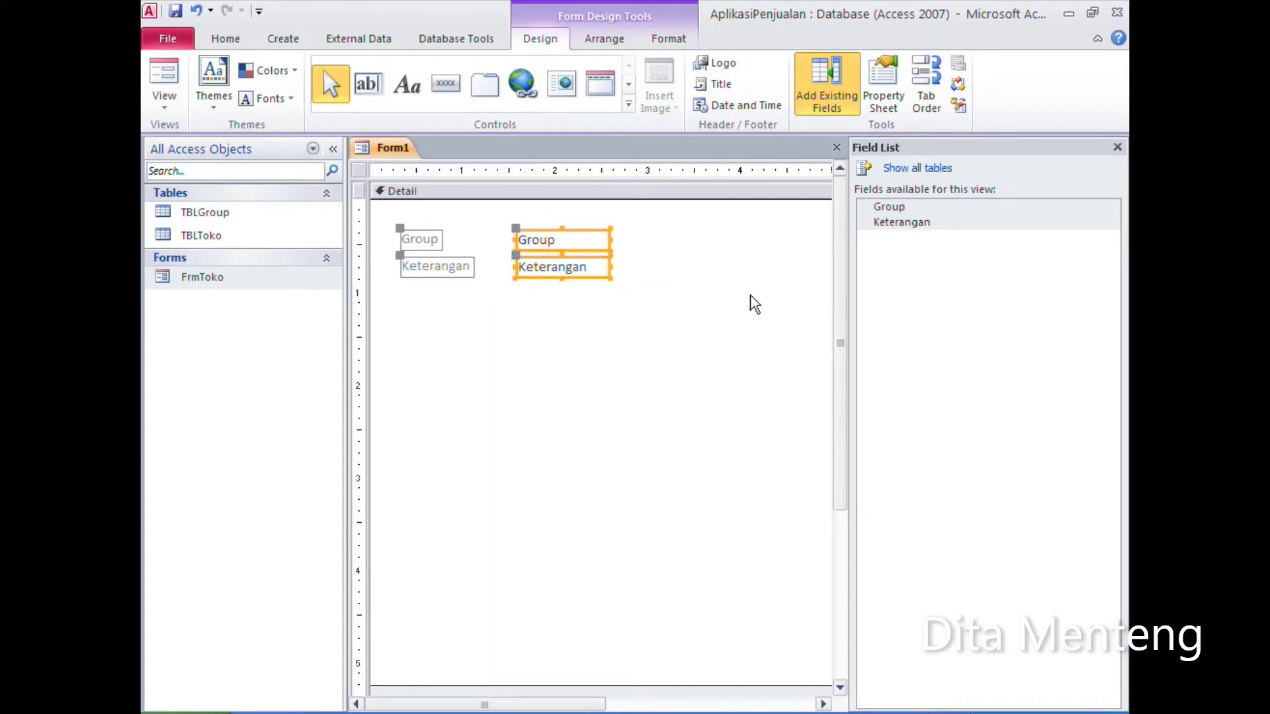
pyautogui.press('Left')
pyautogui.press('Left')
pyautogui.press('Up')
pyautogui.press('Up')
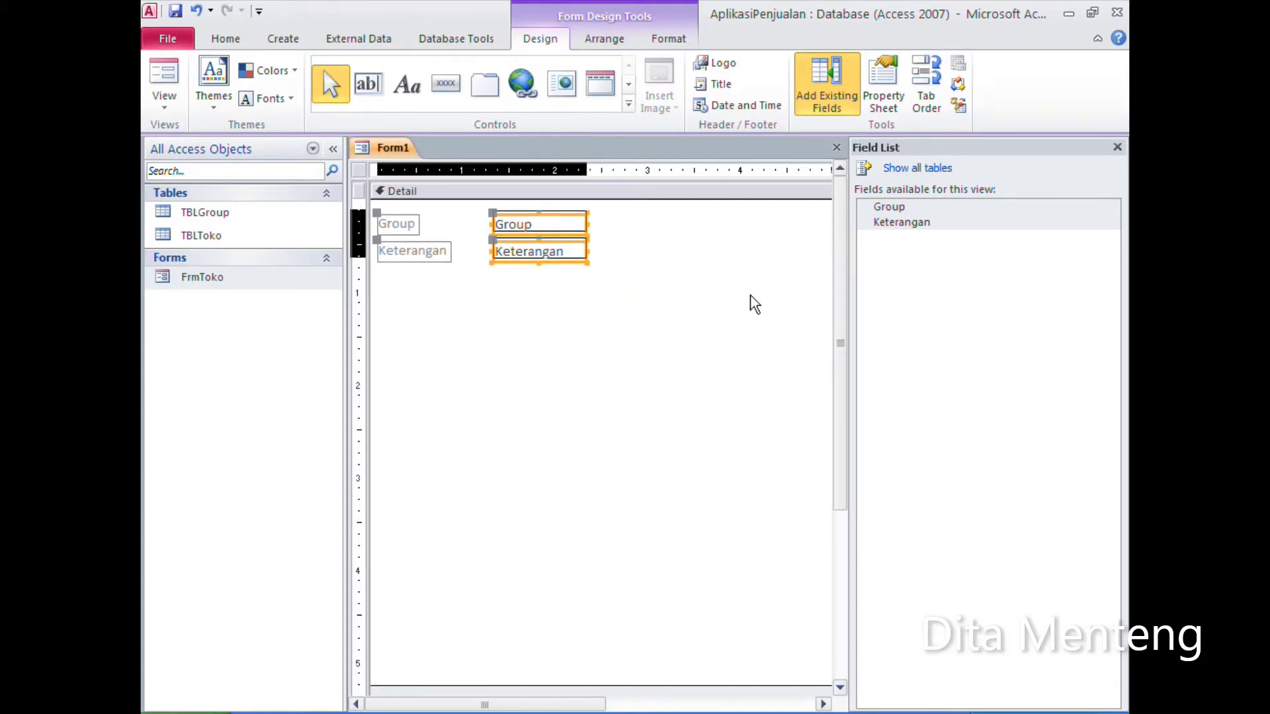
pyautogui.press('Up')
pyautogui.press('Up')
pyautogui.press('Down')
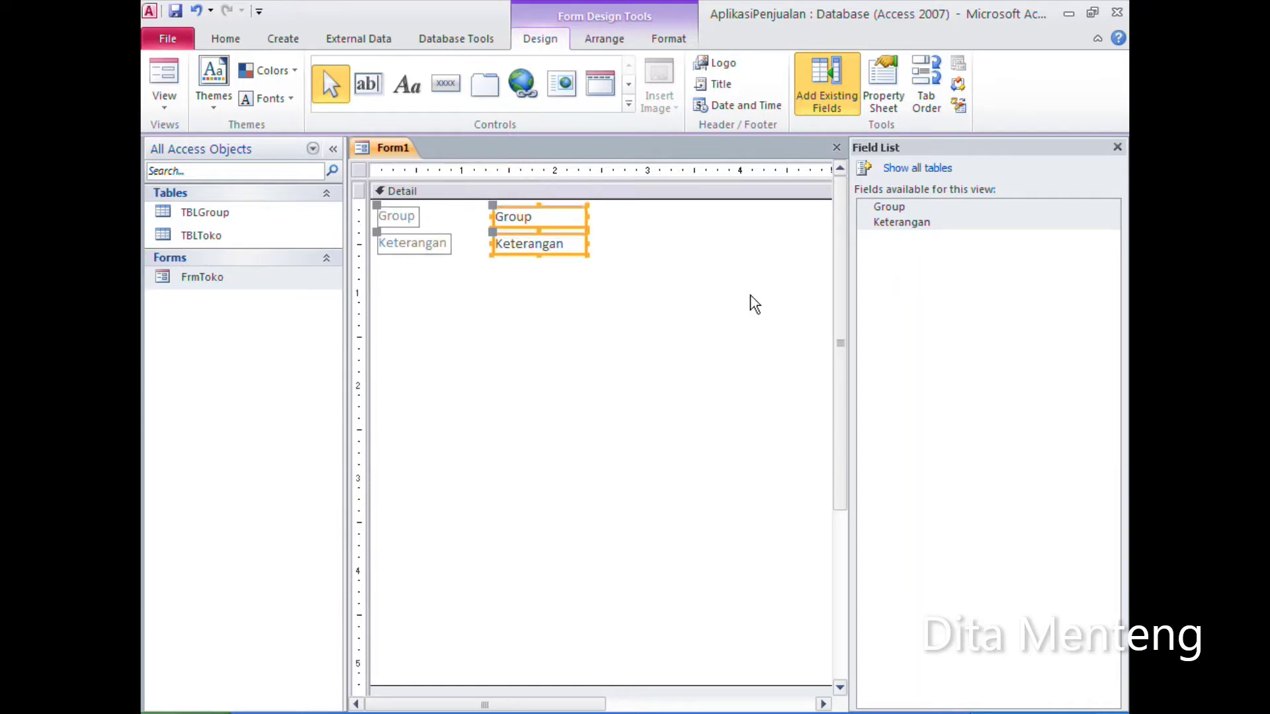
# Step: Widen both labels to equal size and change the Group label to 'Kode Group'
pyautogui.click(479, 314)
pyautogui.click(418, 217)
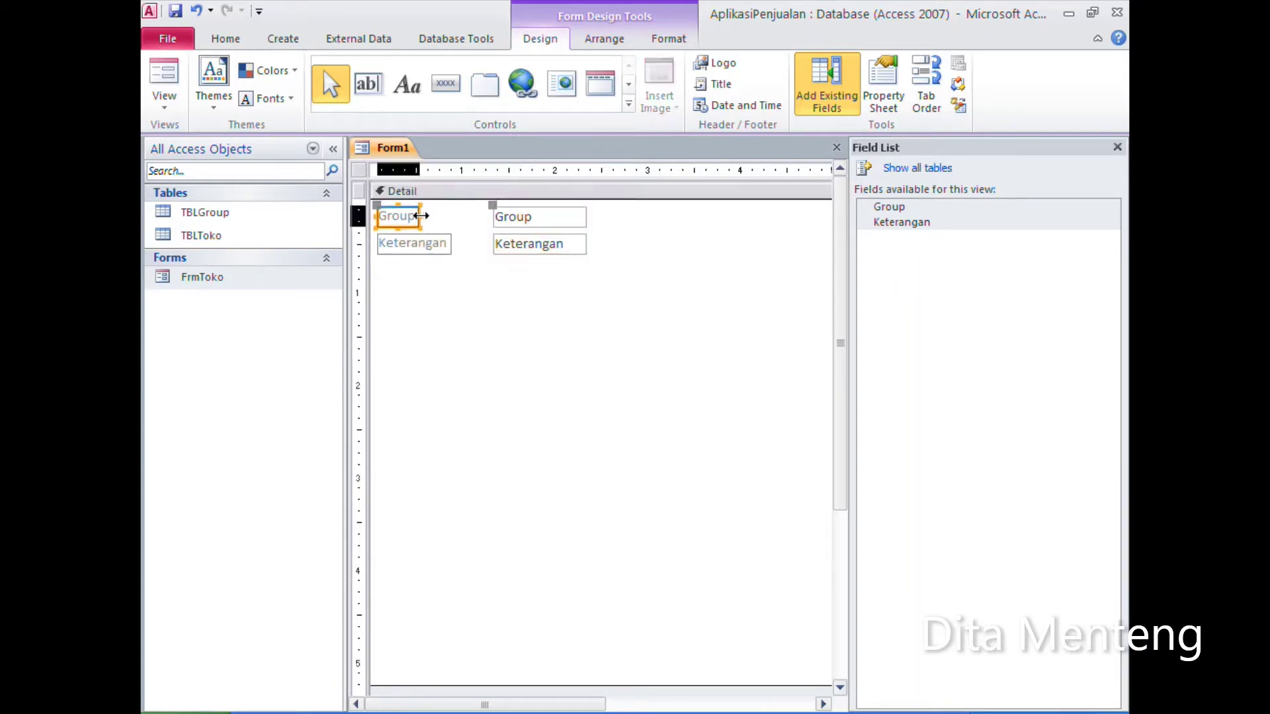
pyautogui.moveTo(419, 217); pyautogui.dragTo(467, 217)
pyautogui.click(439, 245)
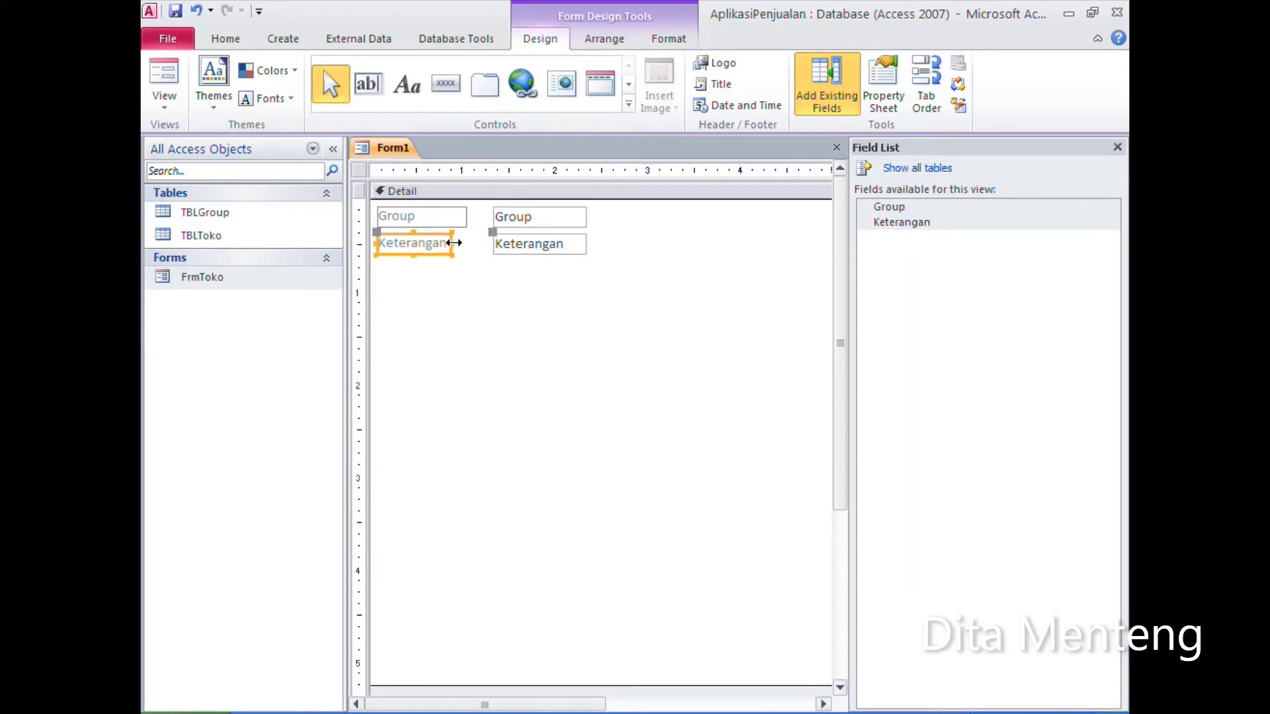
pyautogui.moveTo(452, 244); pyautogui.dragTo(467, 243)
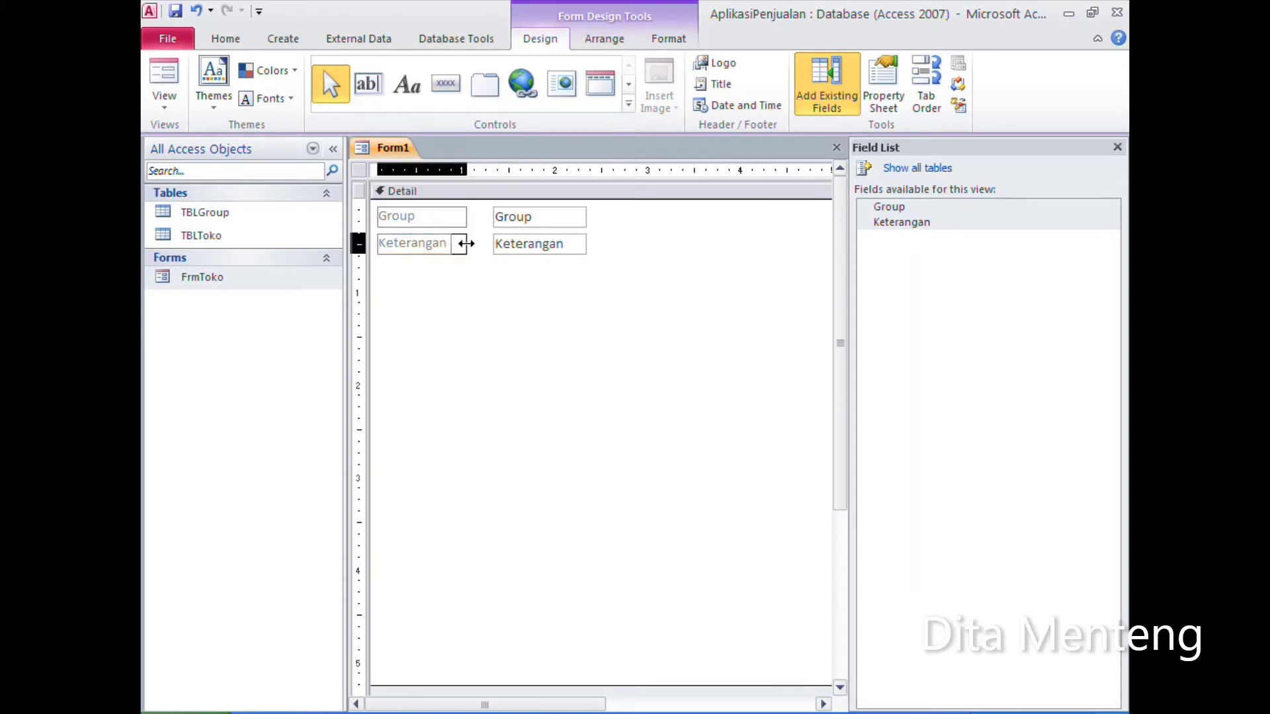
pyautogui.click(421, 215)
pyautogui.click(421, 216)
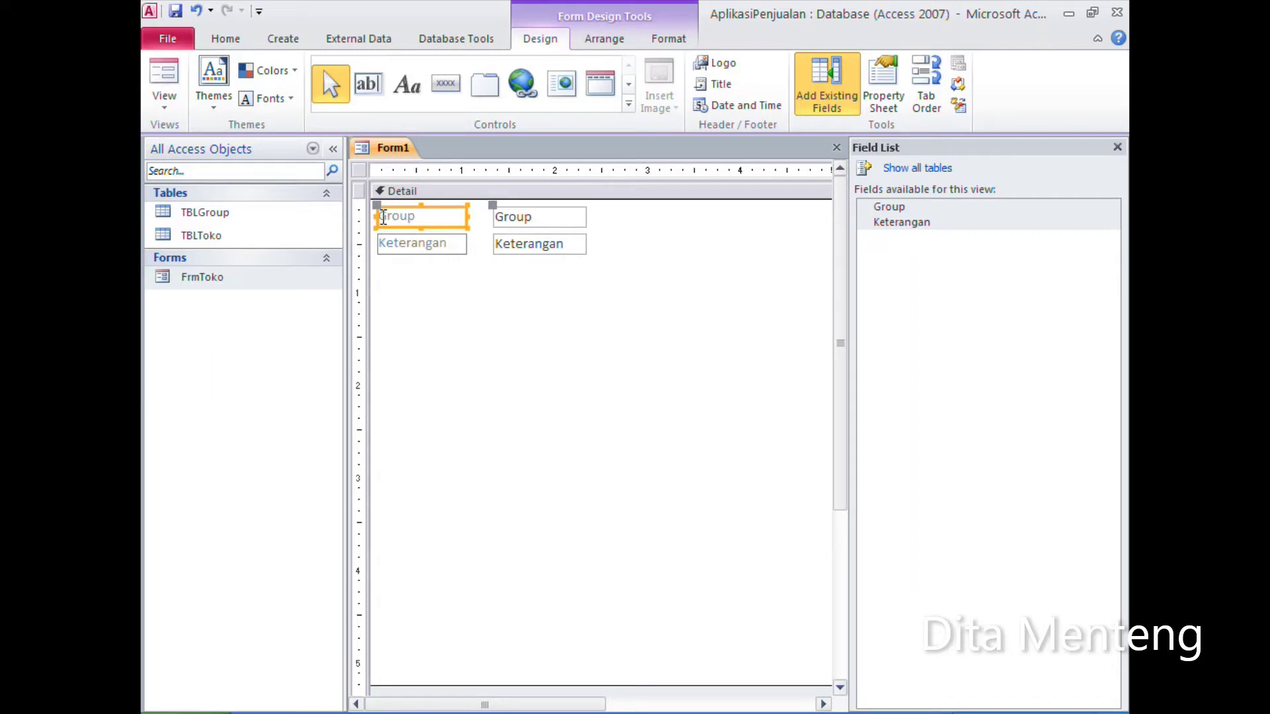
pyautogui.click(383, 216)
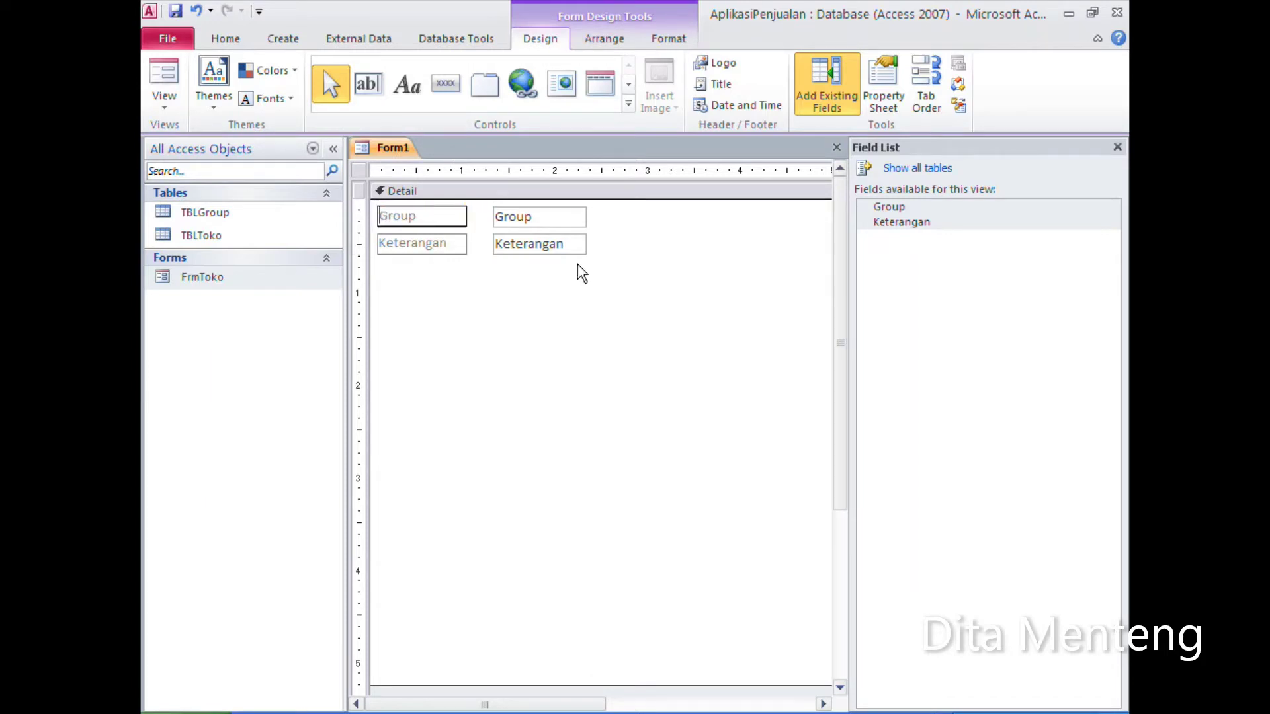
pyautogui.write('Kode')
pyautogui.press('Return')
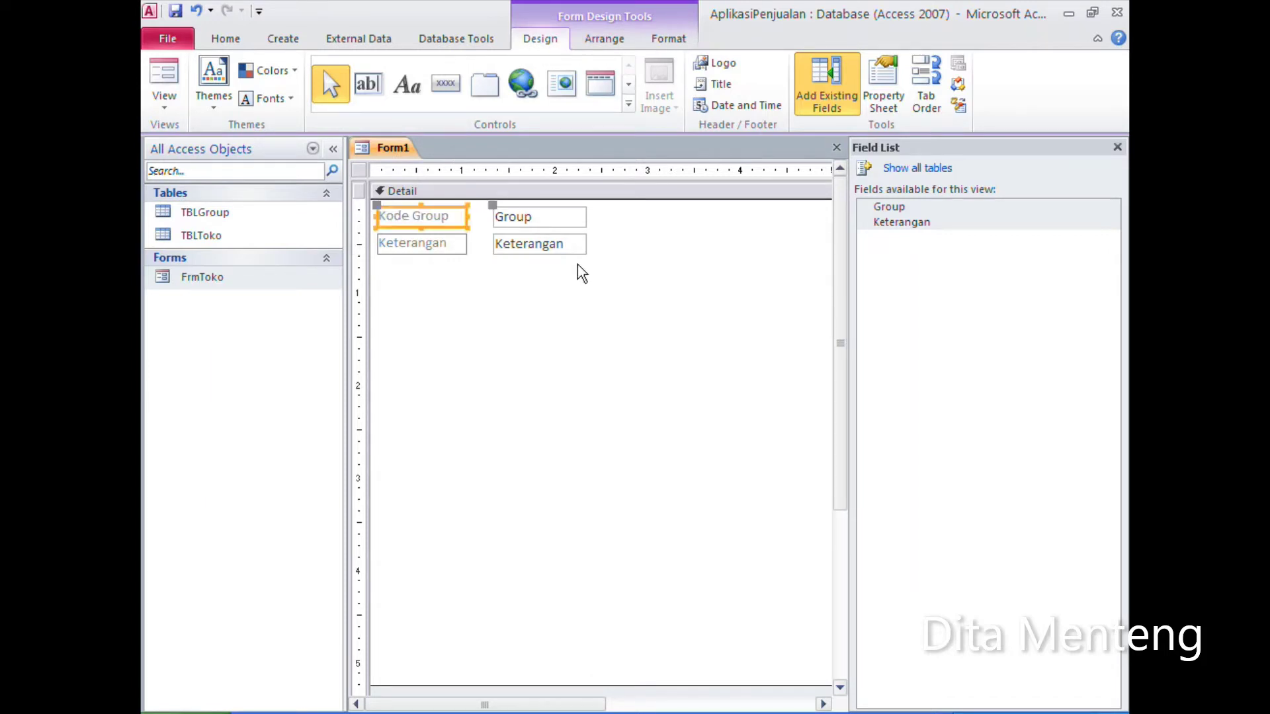
pyautogui.click(510, 293)
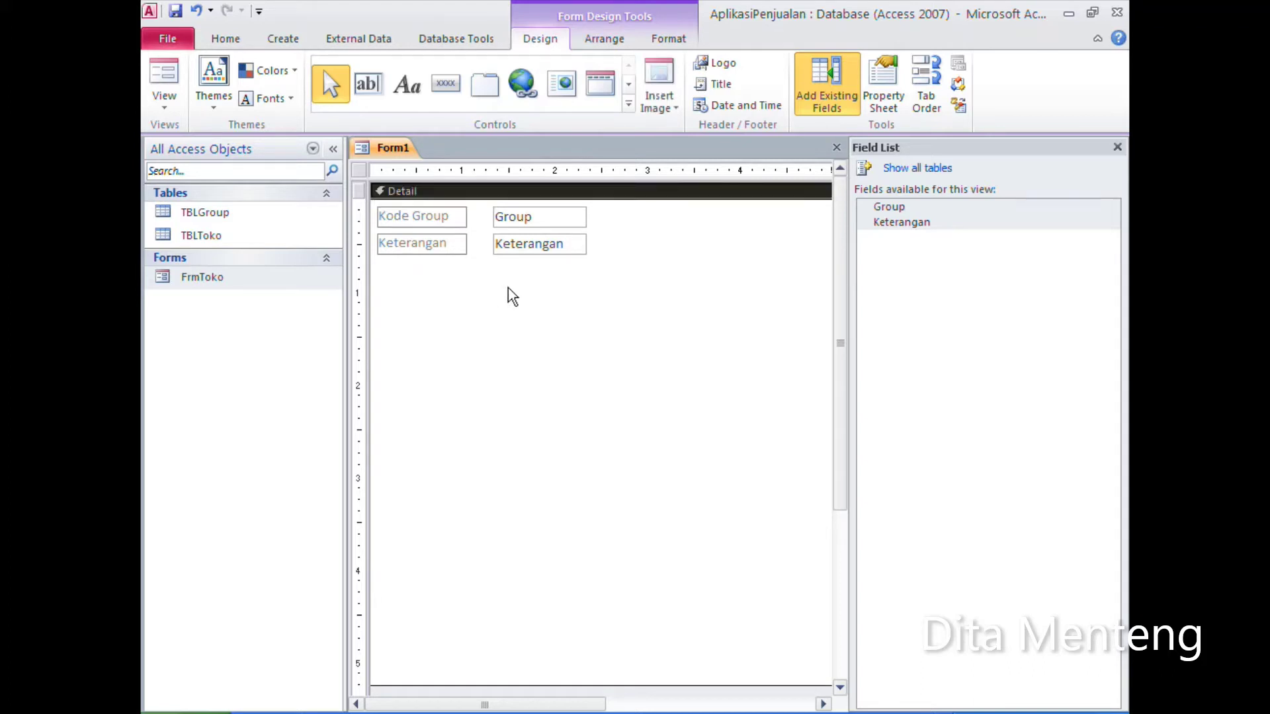
# Step: Shorten the Group text box and lengthen the Keterangan text box
pyautogui.moveTo(526, 286)
pyautogui.mouseDown()
pyautogui.moveTo(519, 210)
pyautogui.moveTo(479, 244)
pyautogui.mouseUp()
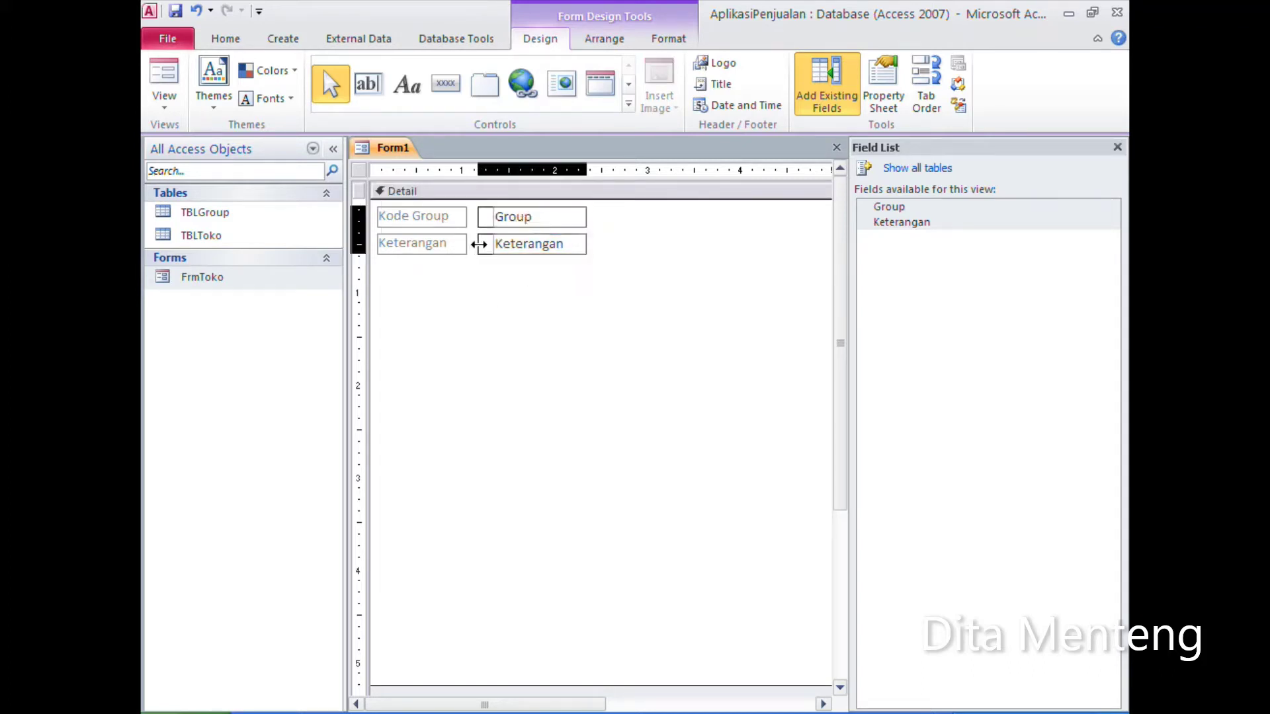
pyautogui.click(618, 238)
pyautogui.click(550, 221)
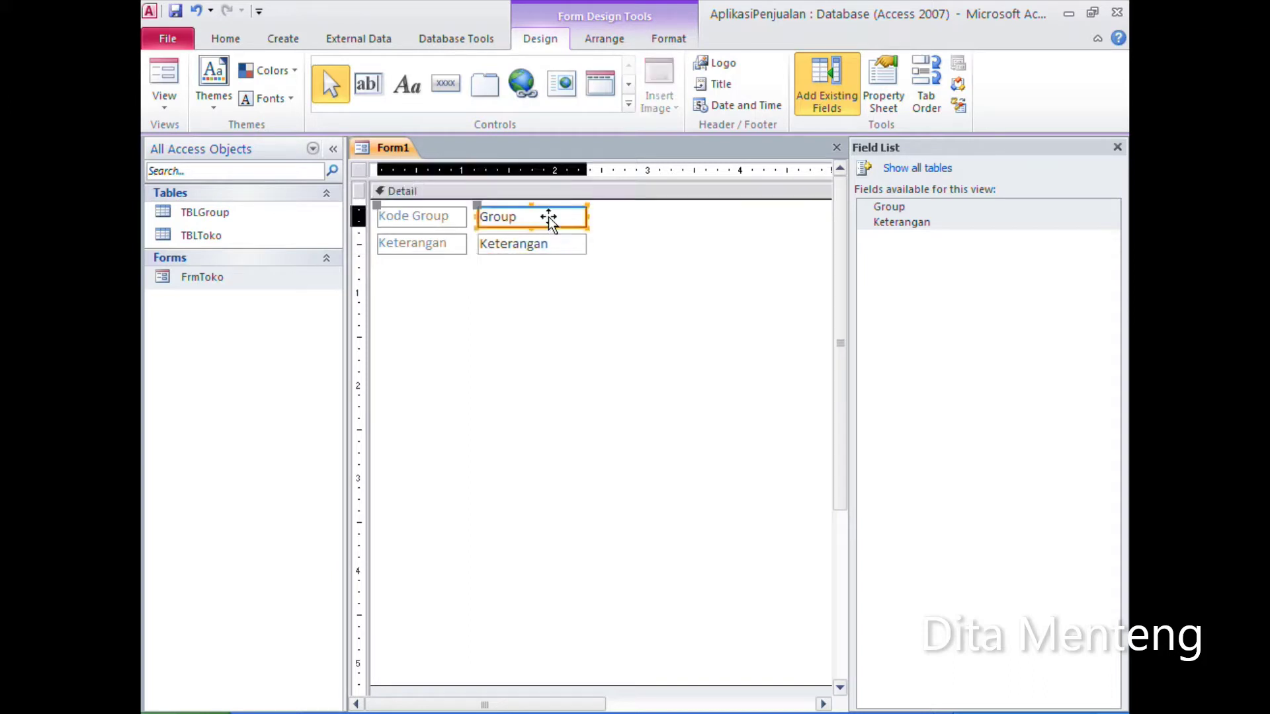
pyautogui.moveTo(586, 218); pyautogui.dragTo(526, 223)
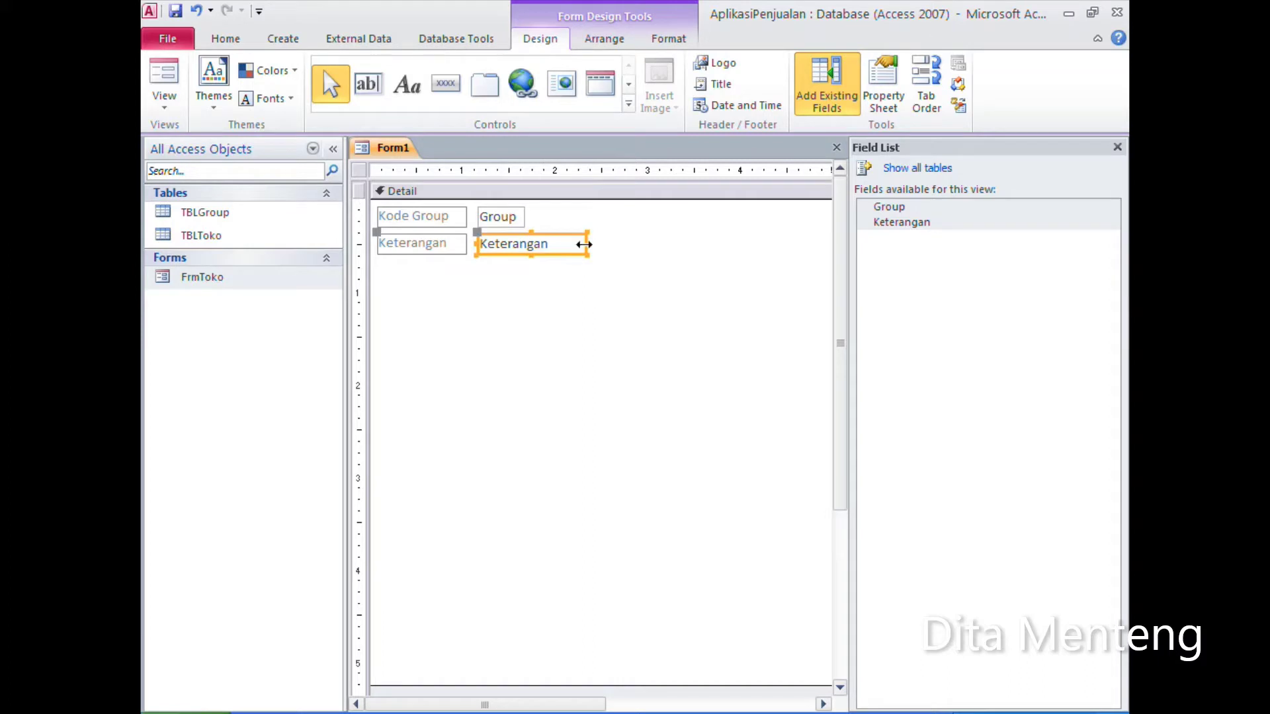
pyautogui.moveTo(587, 244); pyautogui.dragTo(740, 253)
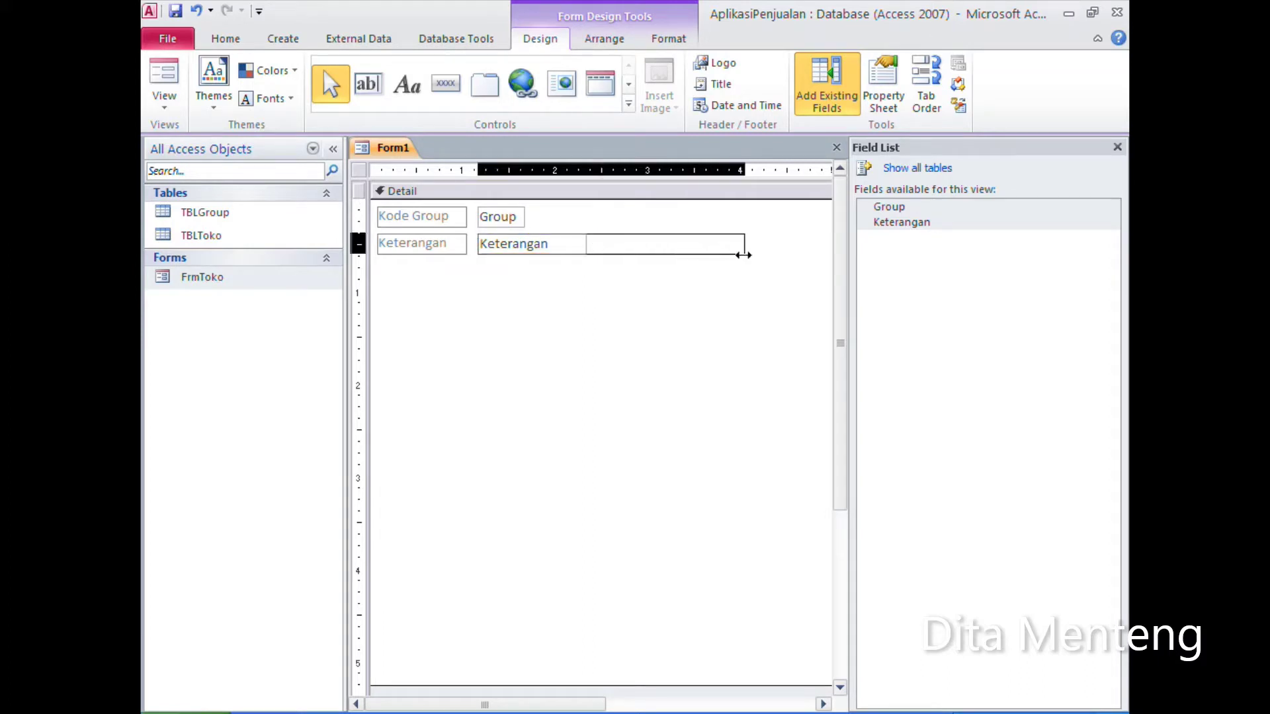
pyautogui.click(688, 388)
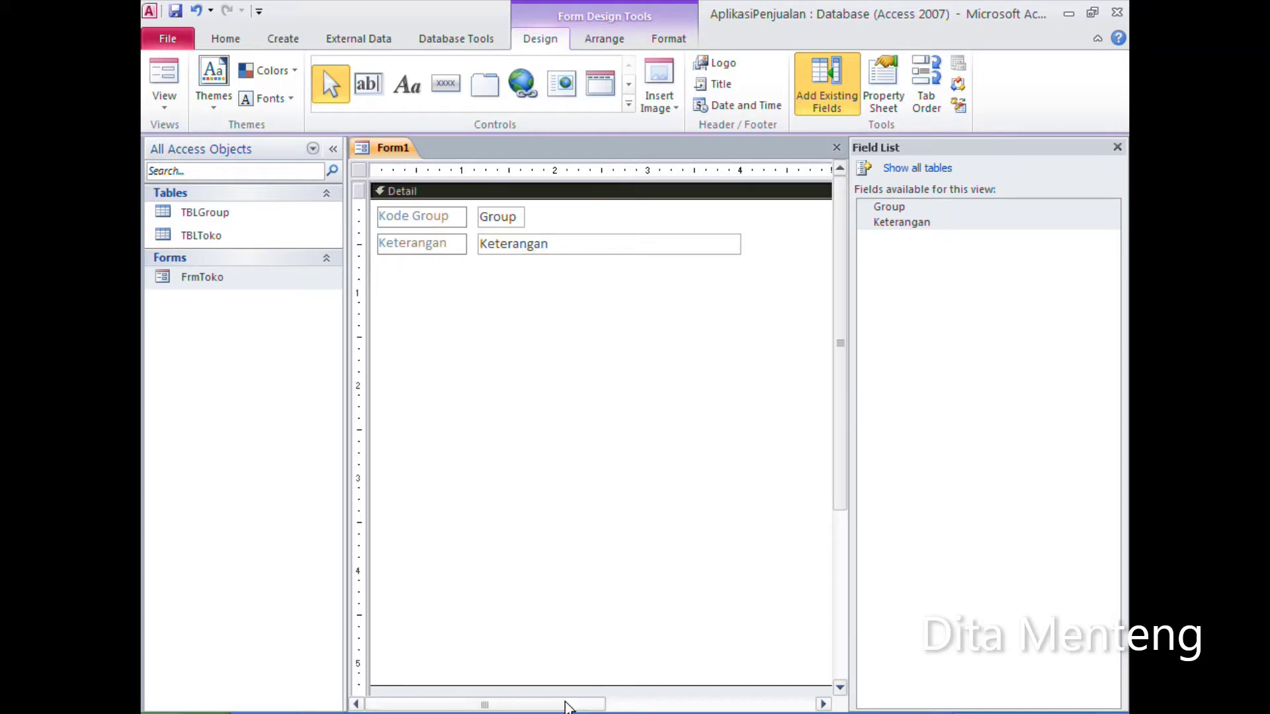
# Step: Narrow the form by dragging its right edge to the left
pyautogui.moveTo(569, 705); pyautogui.dragTo(714, 705)
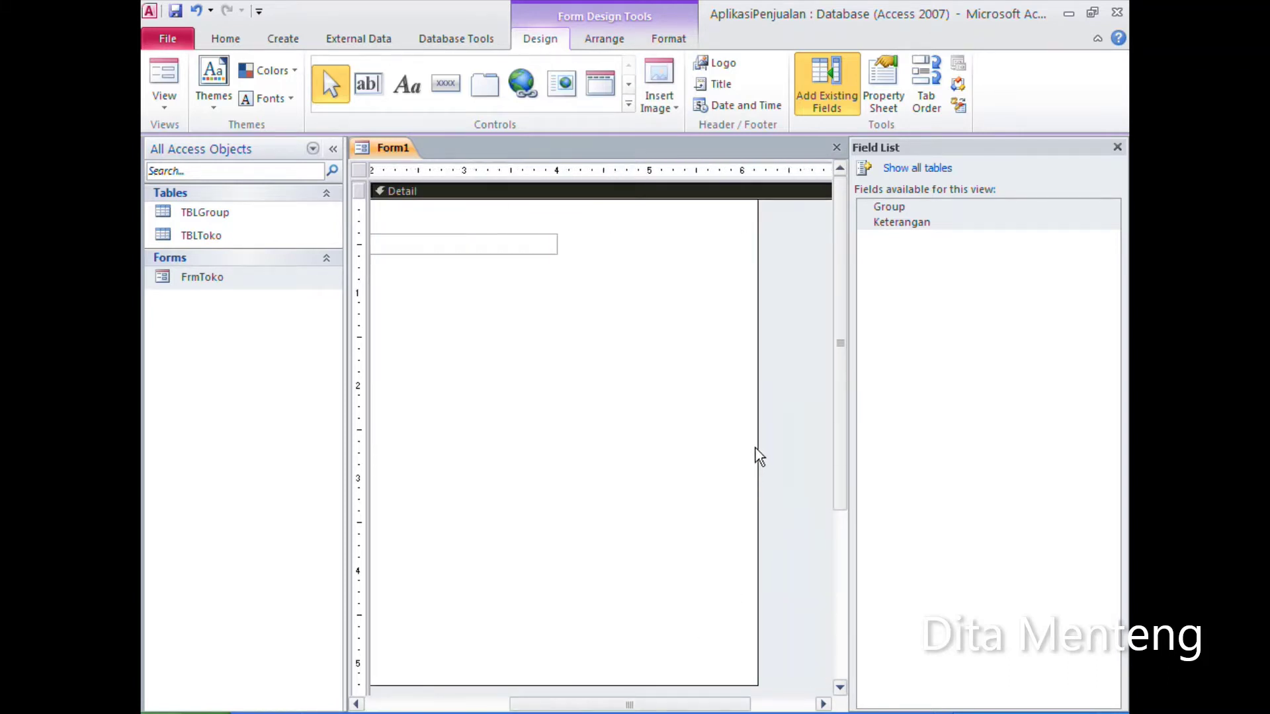
pyautogui.moveTo(759, 456); pyautogui.dragTo(564, 465)
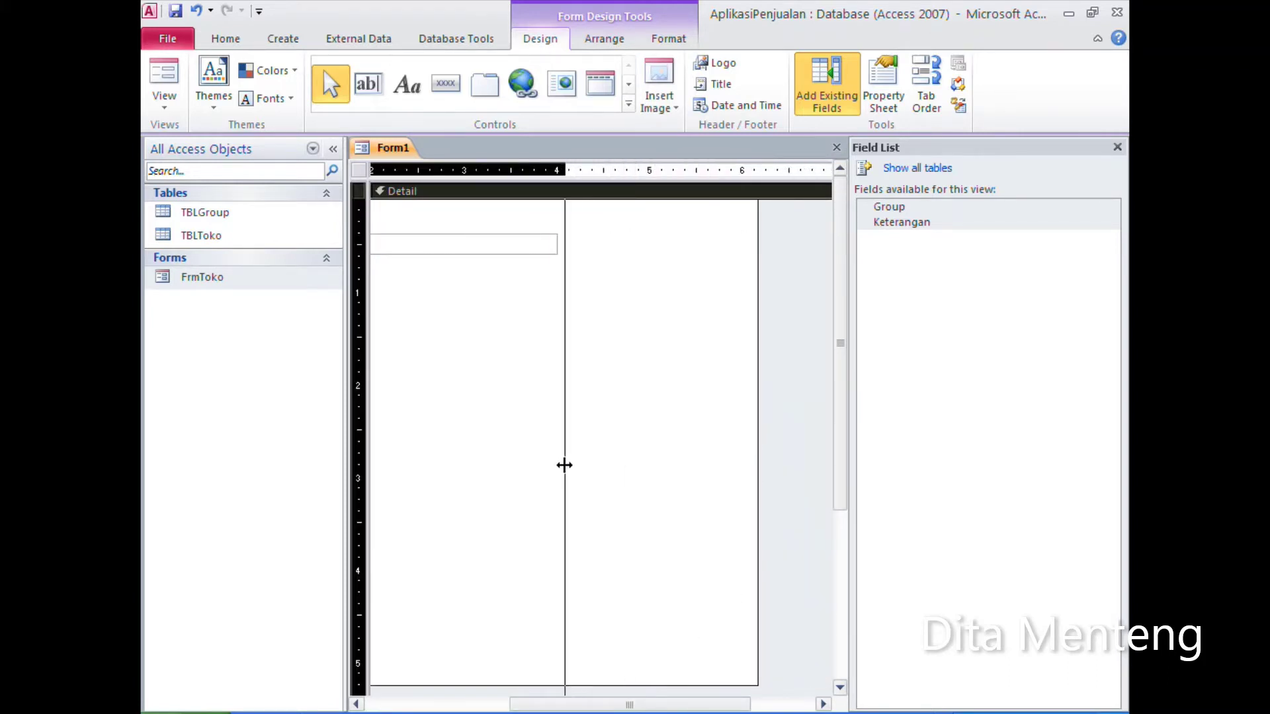
pyautogui.moveTo(564, 465); pyautogui.dragTo(564, 465)
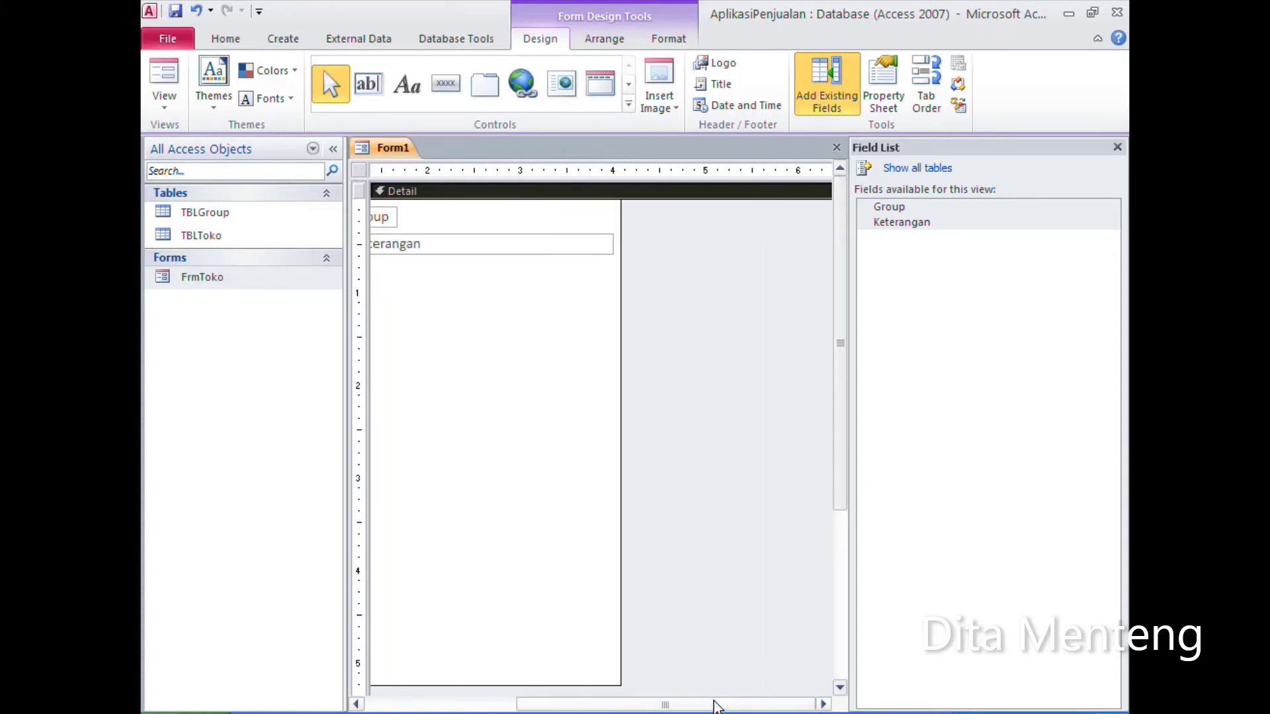
pyautogui.moveTo(715, 707); pyautogui.dragTo(562, 707)
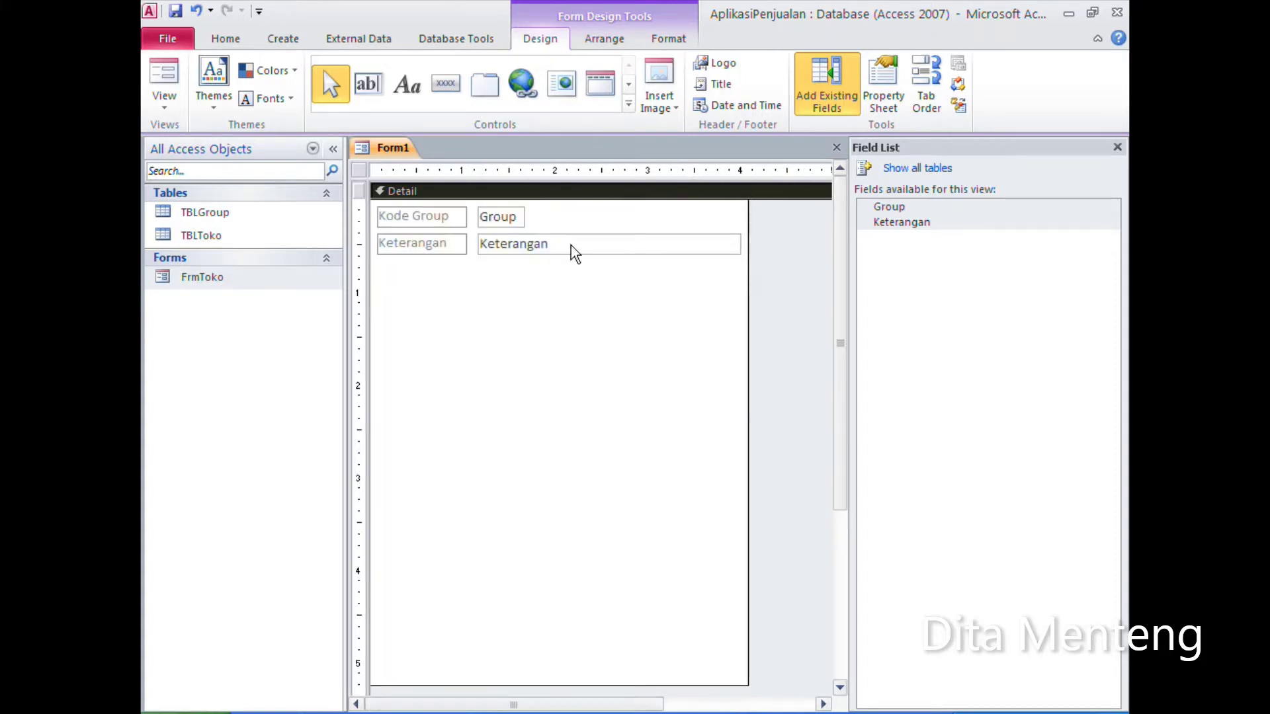
pyautogui.click(571, 247)
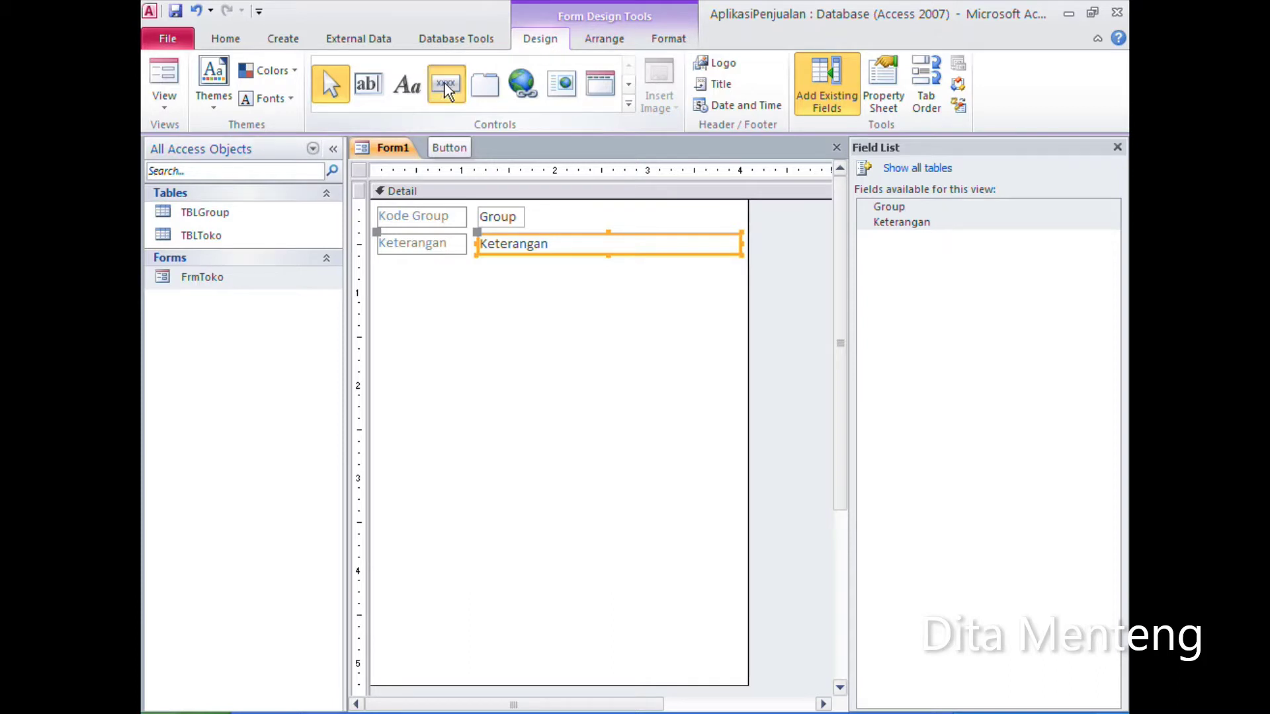
# Step: Place a plain Command2 button below the Keterangan field, cancelling the Command Button Wizard
pyautogui.click(447, 91)
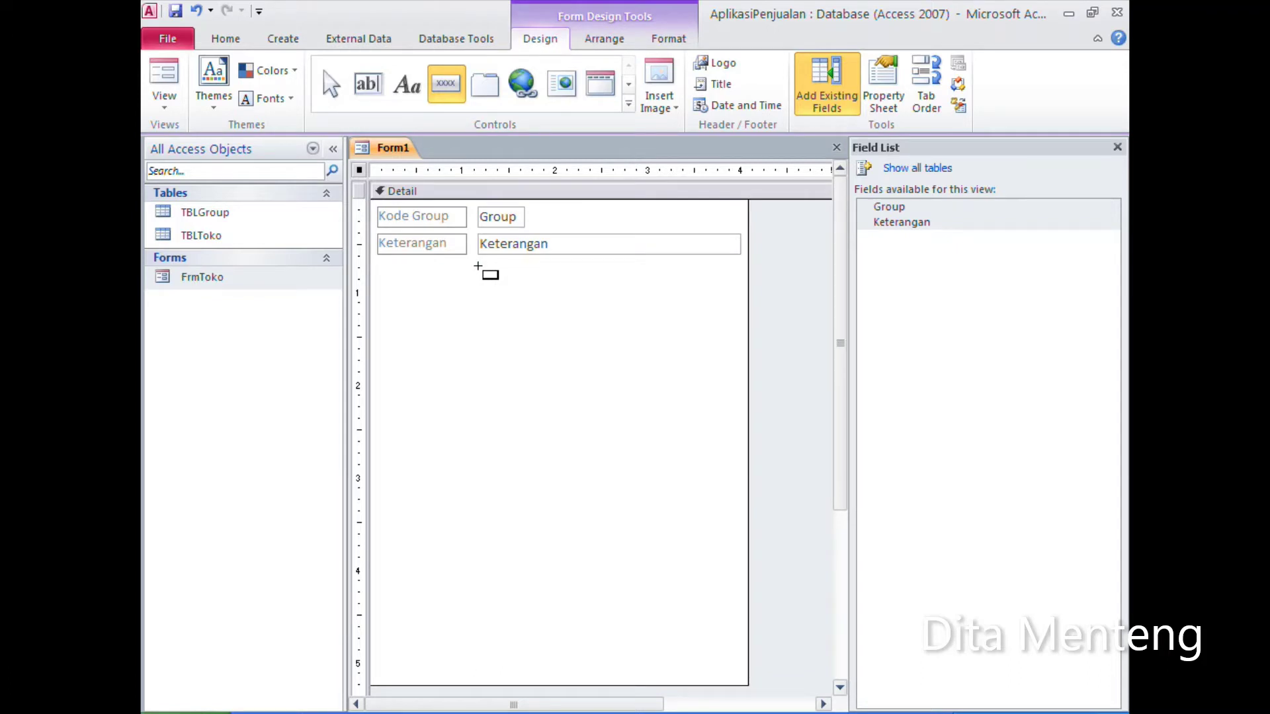
pyautogui.click(477, 266)
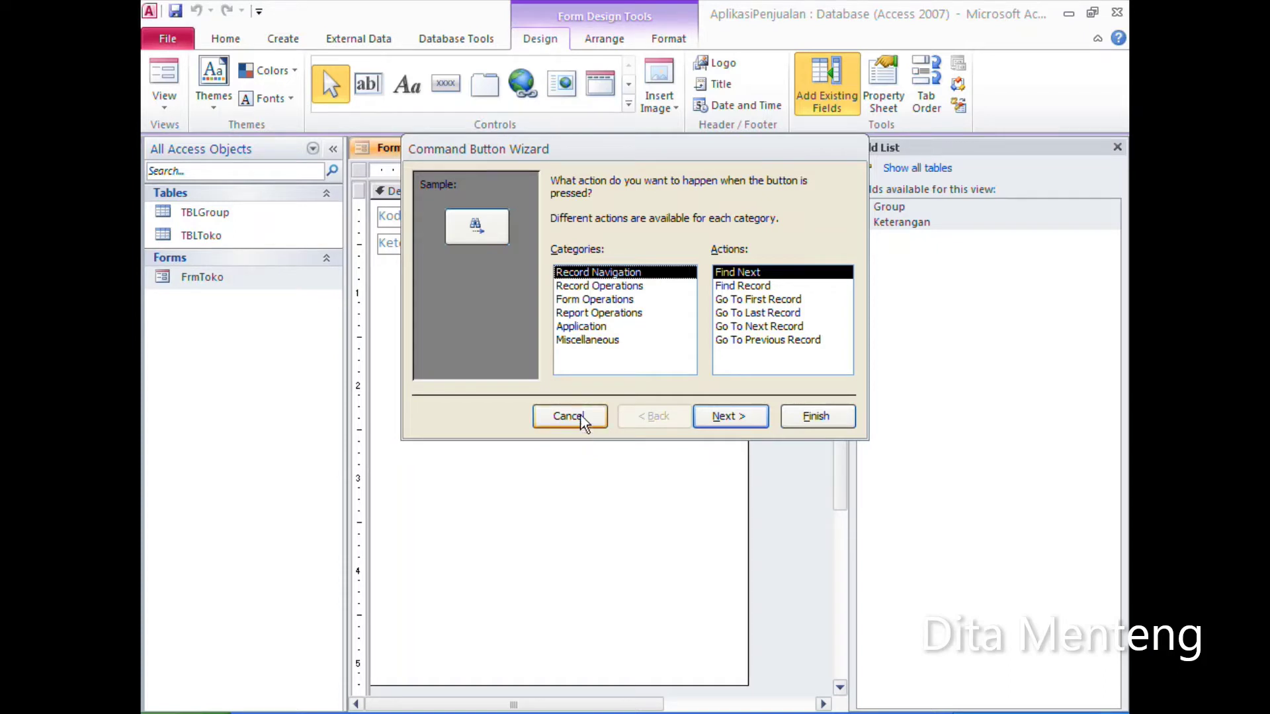
pyautogui.moveTo(587, 159); pyautogui.dragTo(594, 312)
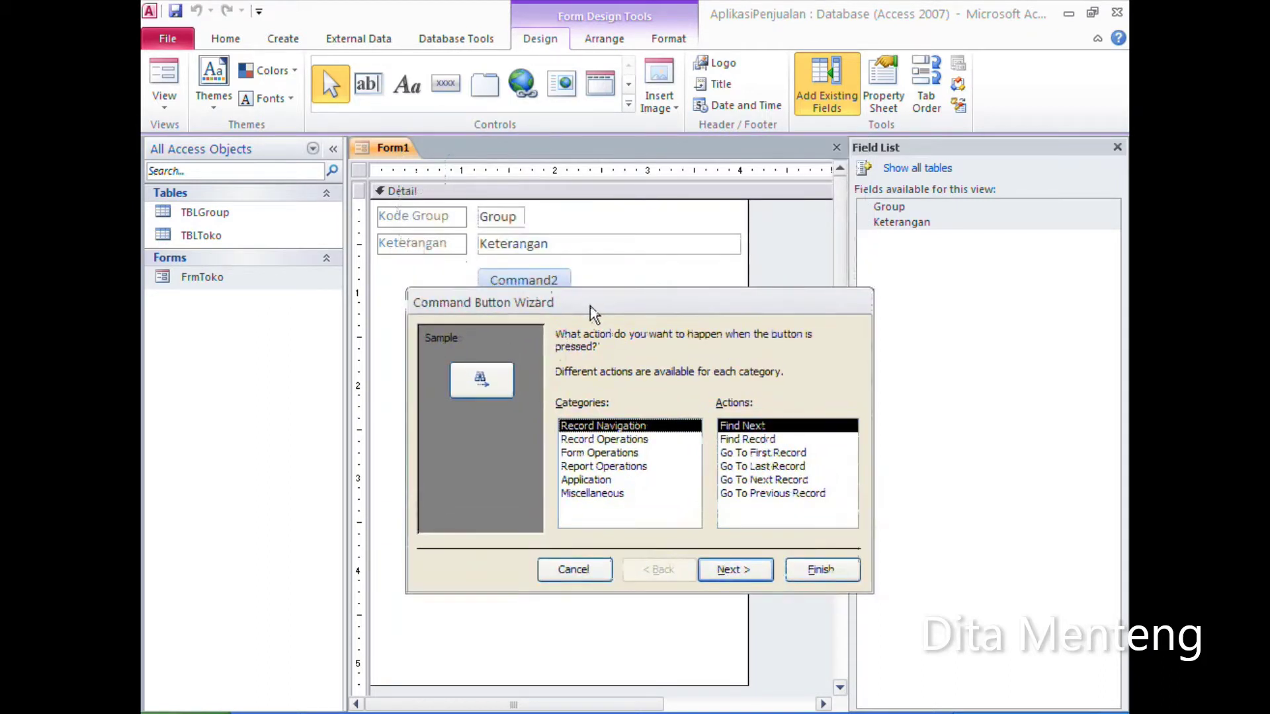
pyautogui.click(575, 573)
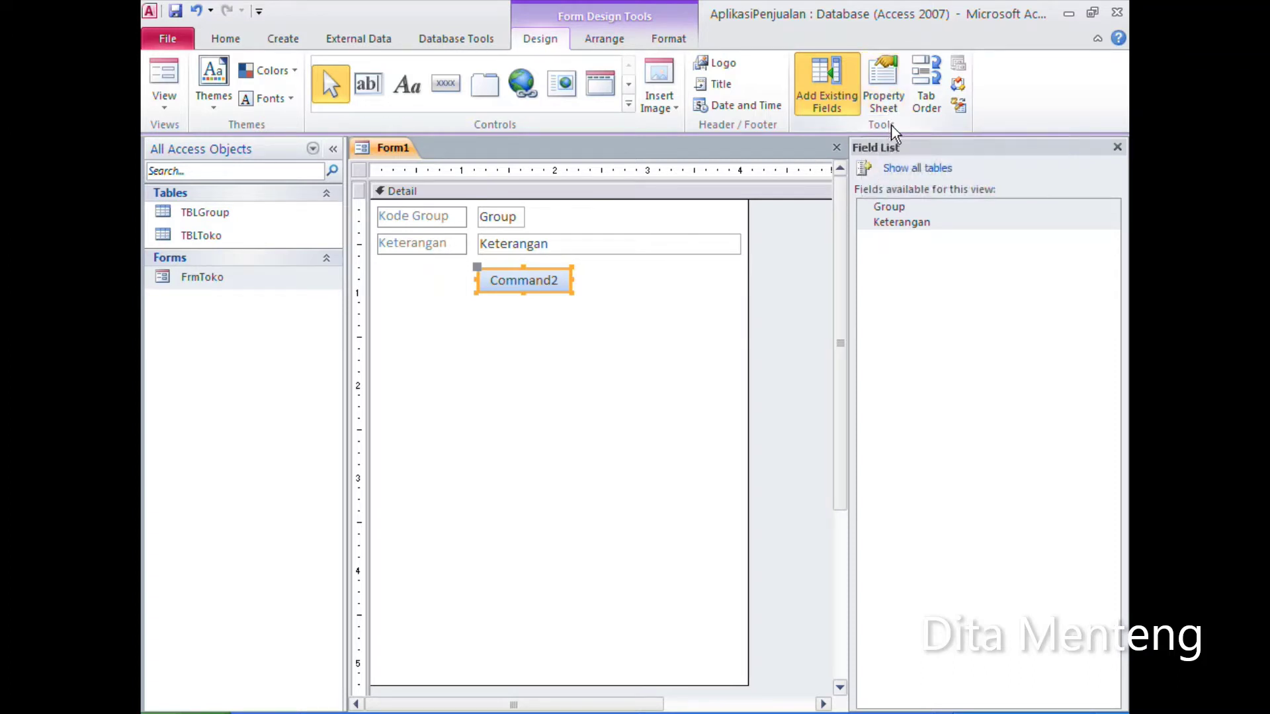
# Step: In the Property Sheet's All tab, set the button's Name to Baru and Caption to &Baru
pyautogui.click(898, 101)
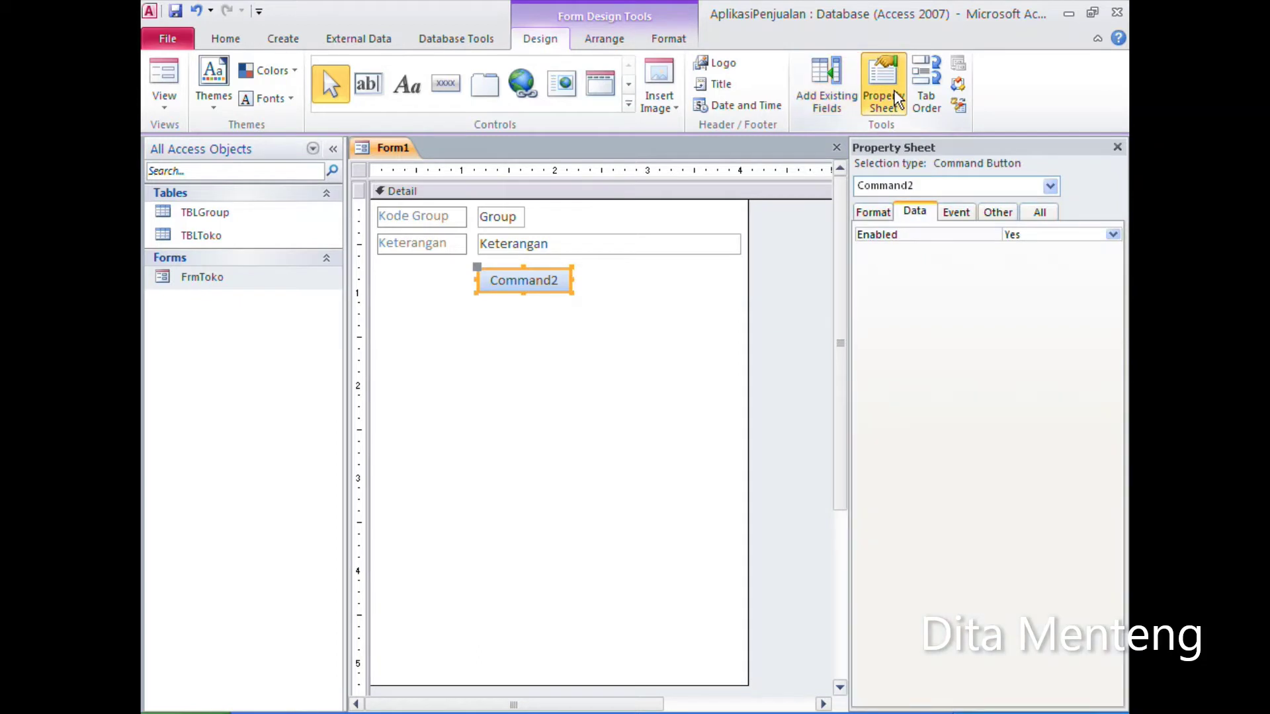
pyautogui.click(1047, 215)
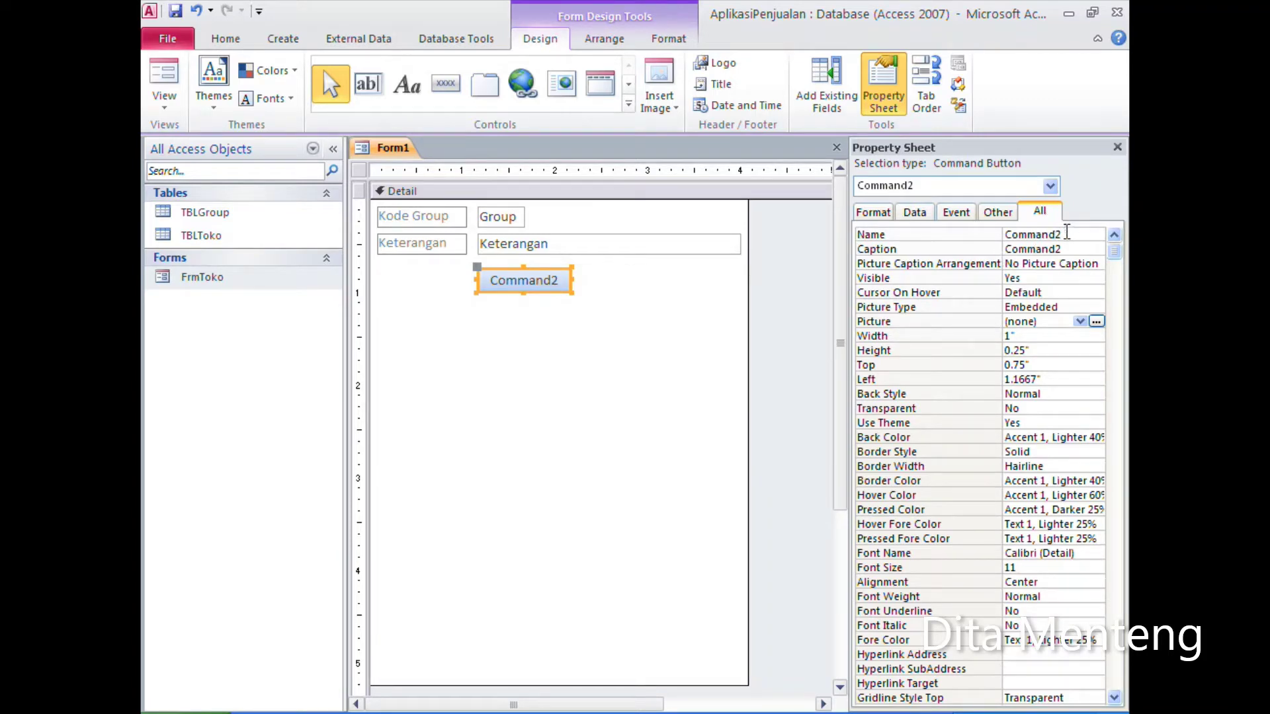
pyautogui.click(1002, 231)
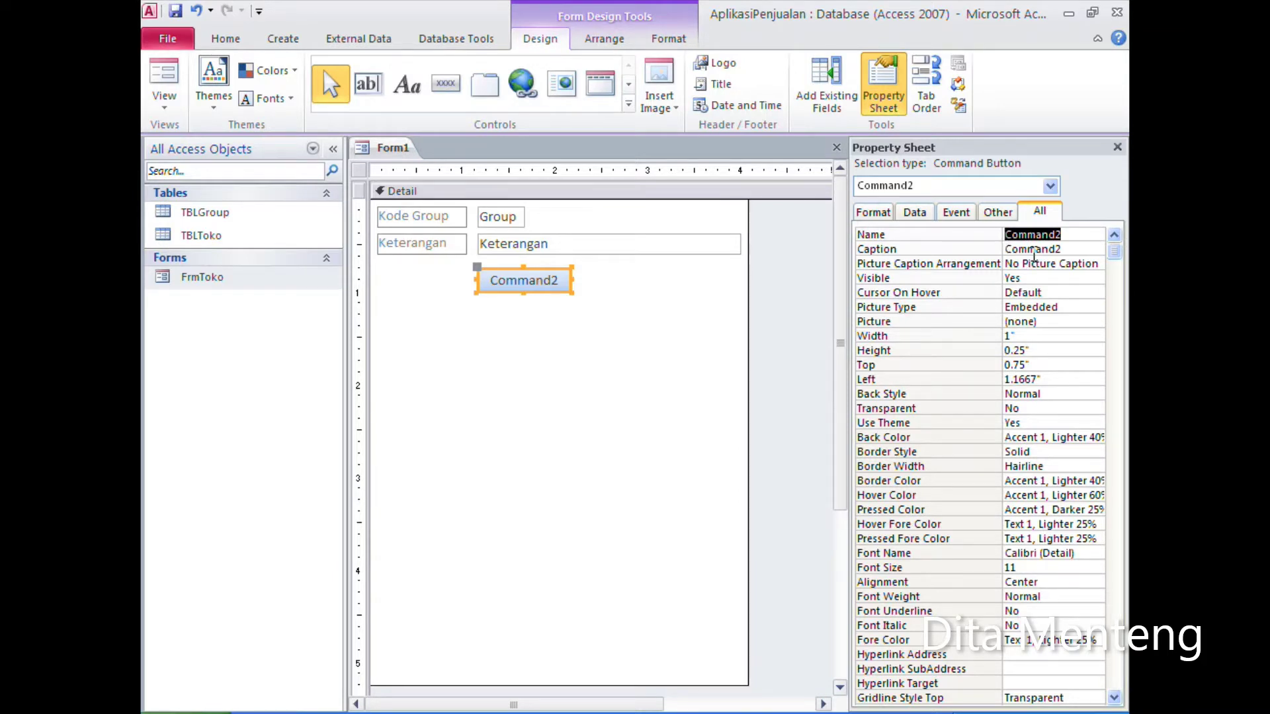
pyautogui.write('Baru')
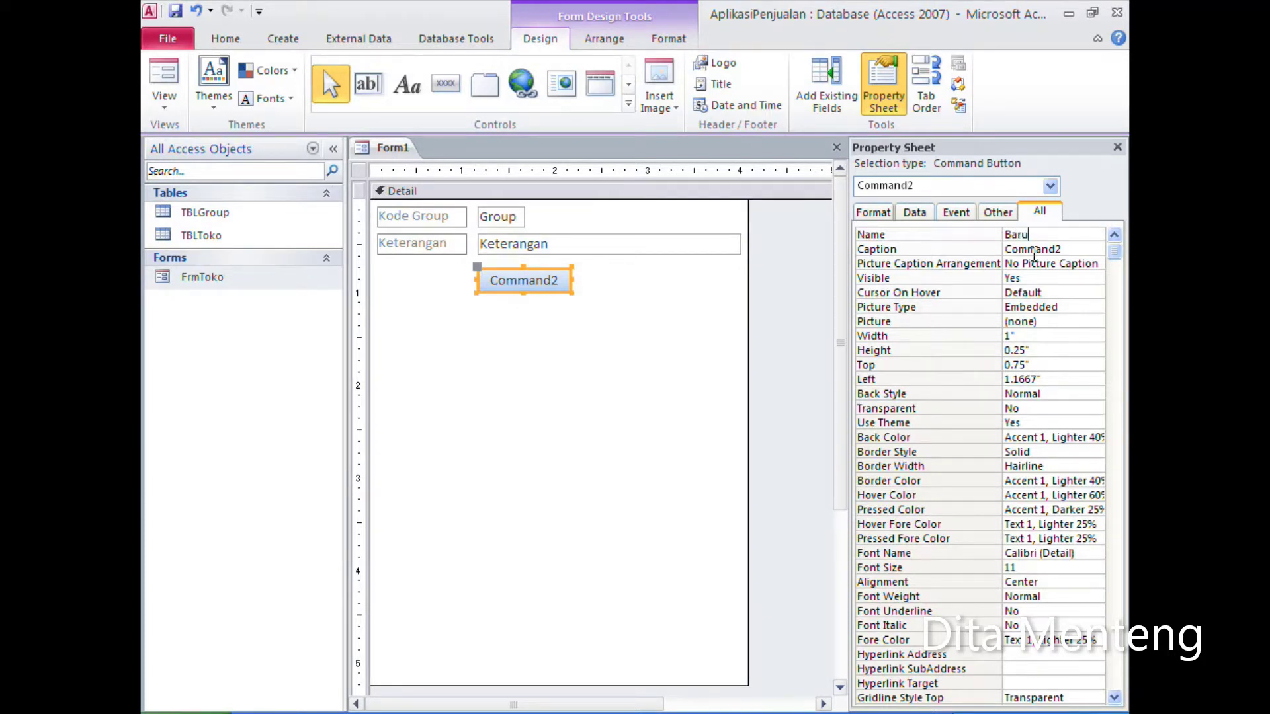
pyautogui.click(1075, 246)
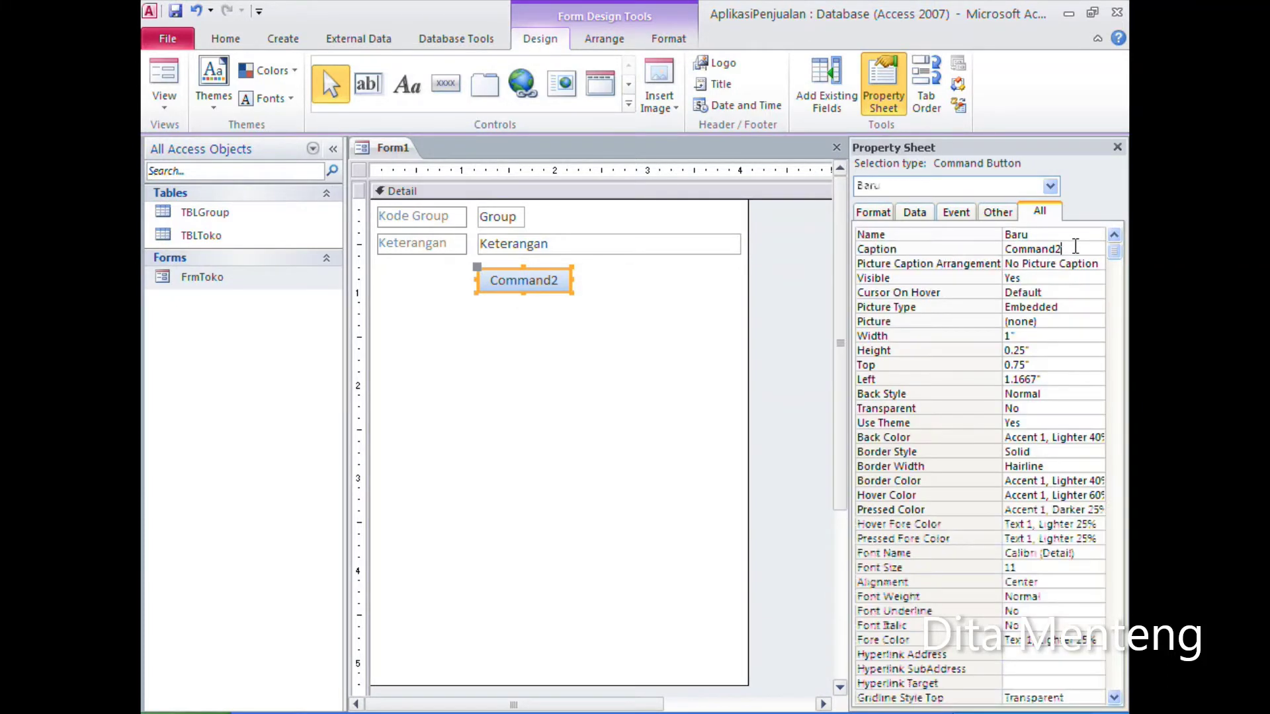
pyautogui.press('BackSpace')
pyautogui.press('BackSpace')
pyautogui.press('BackSpace')
pyautogui.press('BackSpace')
pyautogui.press('BackSpace')
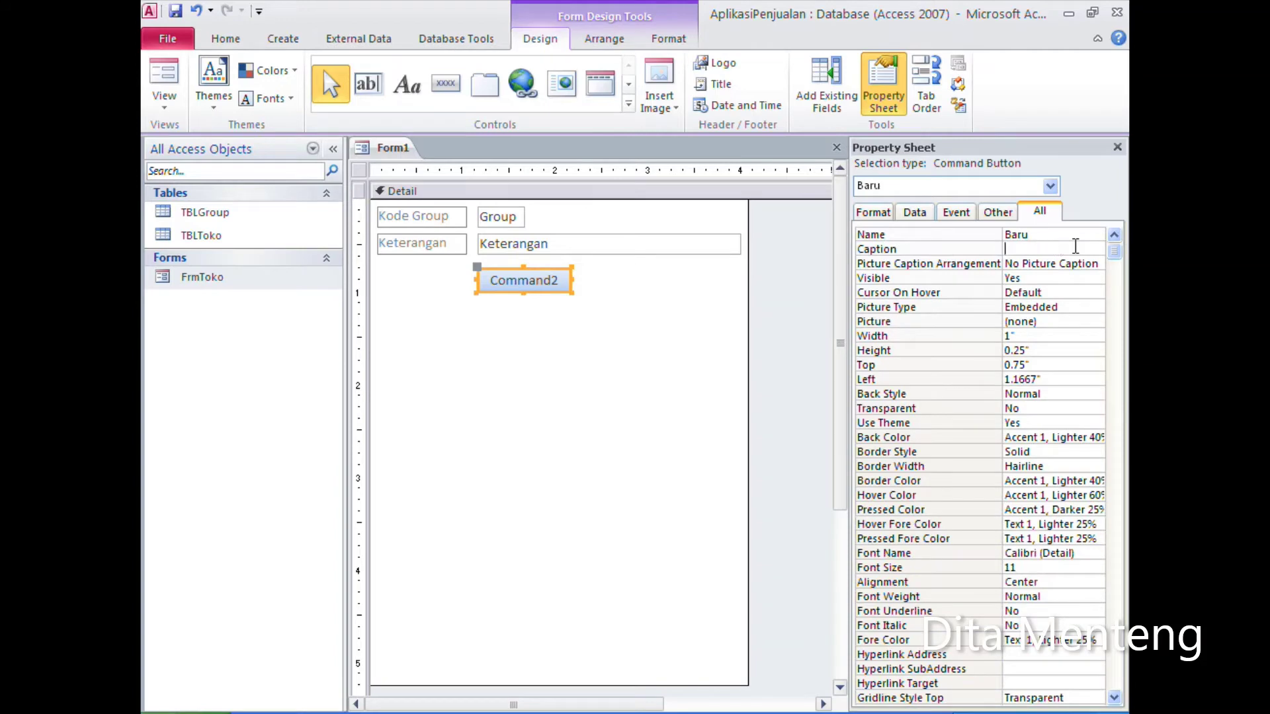
pyautogui.write('&')
pyautogui.write('Baru')
# Step: Set the Baru button's picture caption arrangement to Right
pyautogui.click(1055, 265)
pyautogui.click(1097, 264)
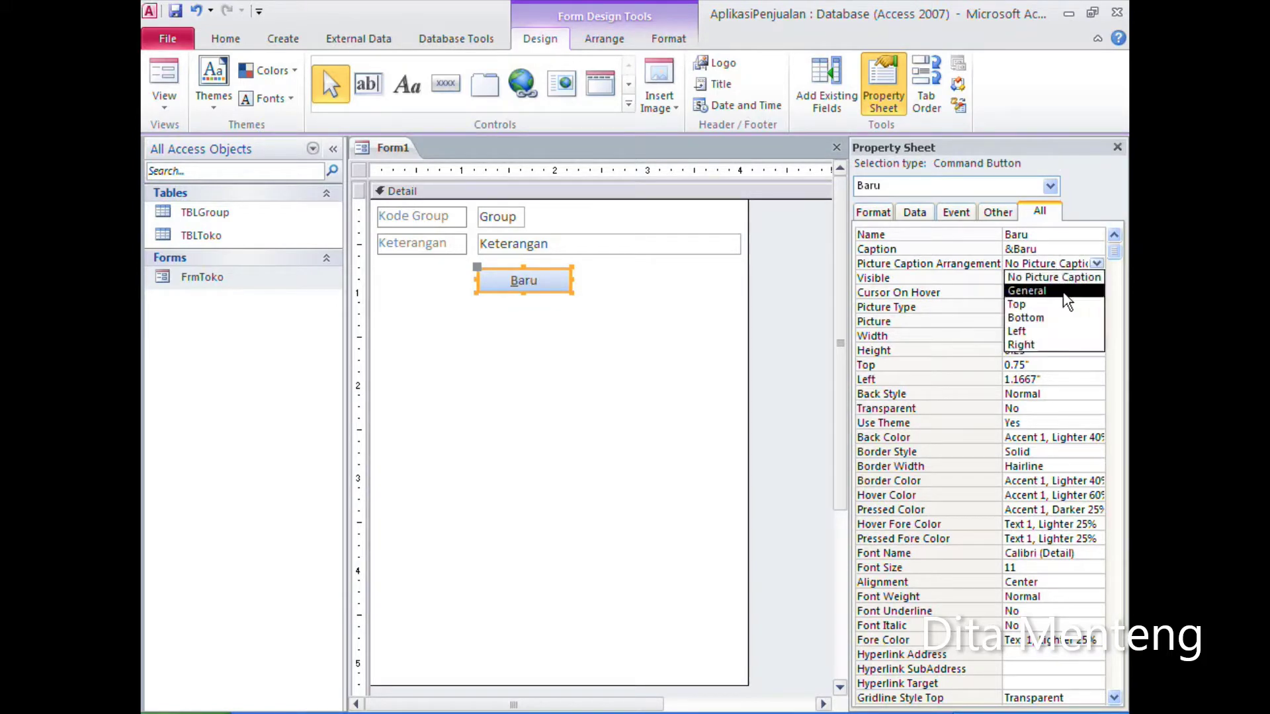
pyautogui.click(1032, 345)
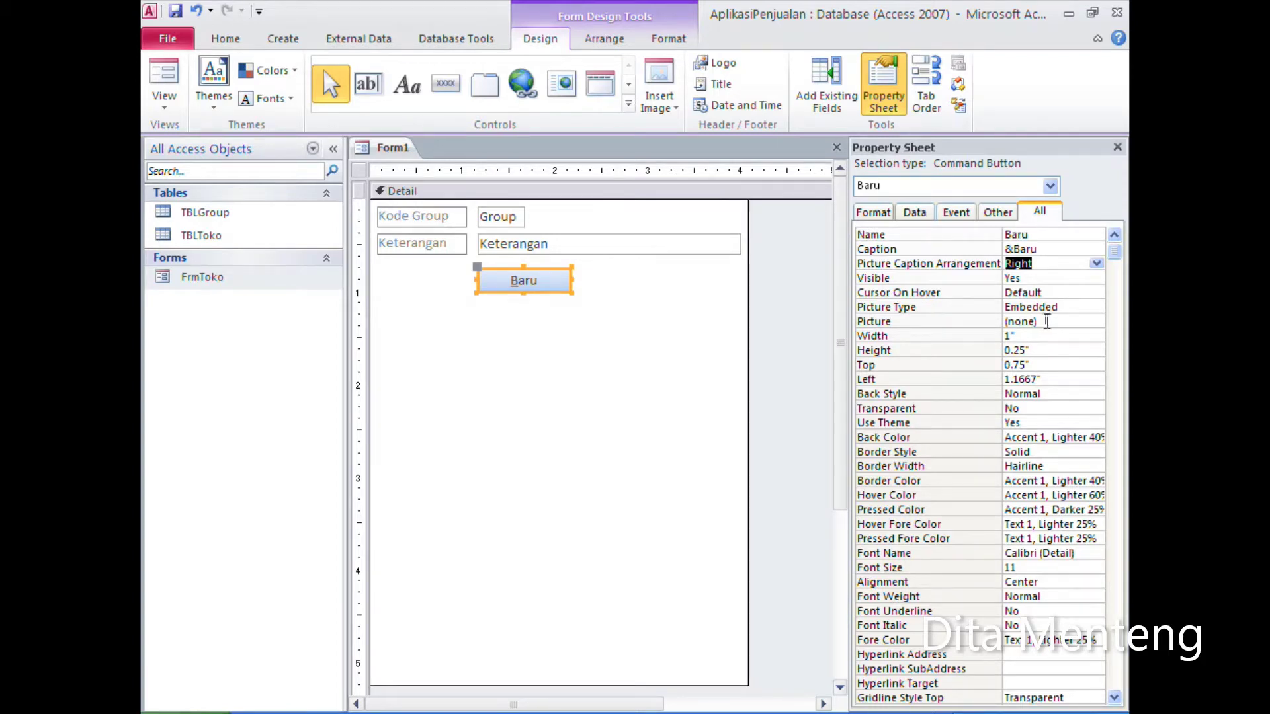
# Step: Choose the built-in Go To New picture for the Baru button in the Picture Builder
pyautogui.click(1046, 321)
pyautogui.click(1096, 321)
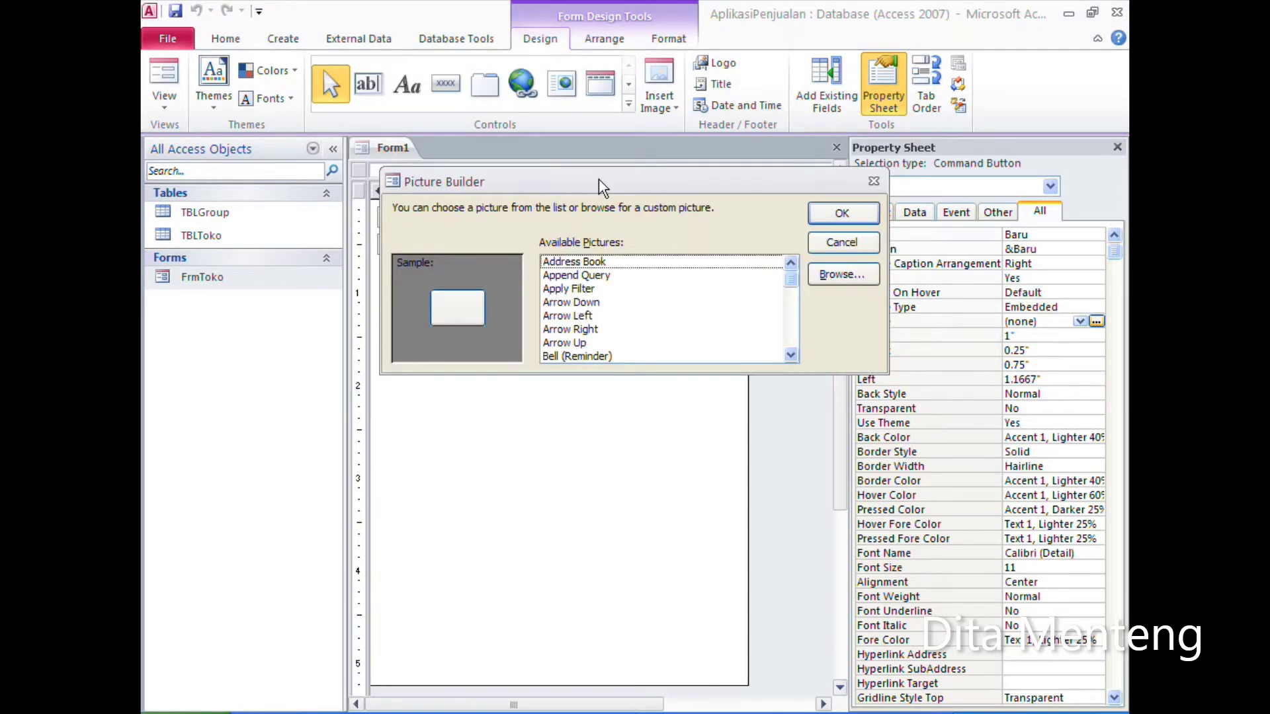
pyautogui.moveTo(598, 181); pyautogui.dragTo(602, 300)
pyautogui.click(598, 423)
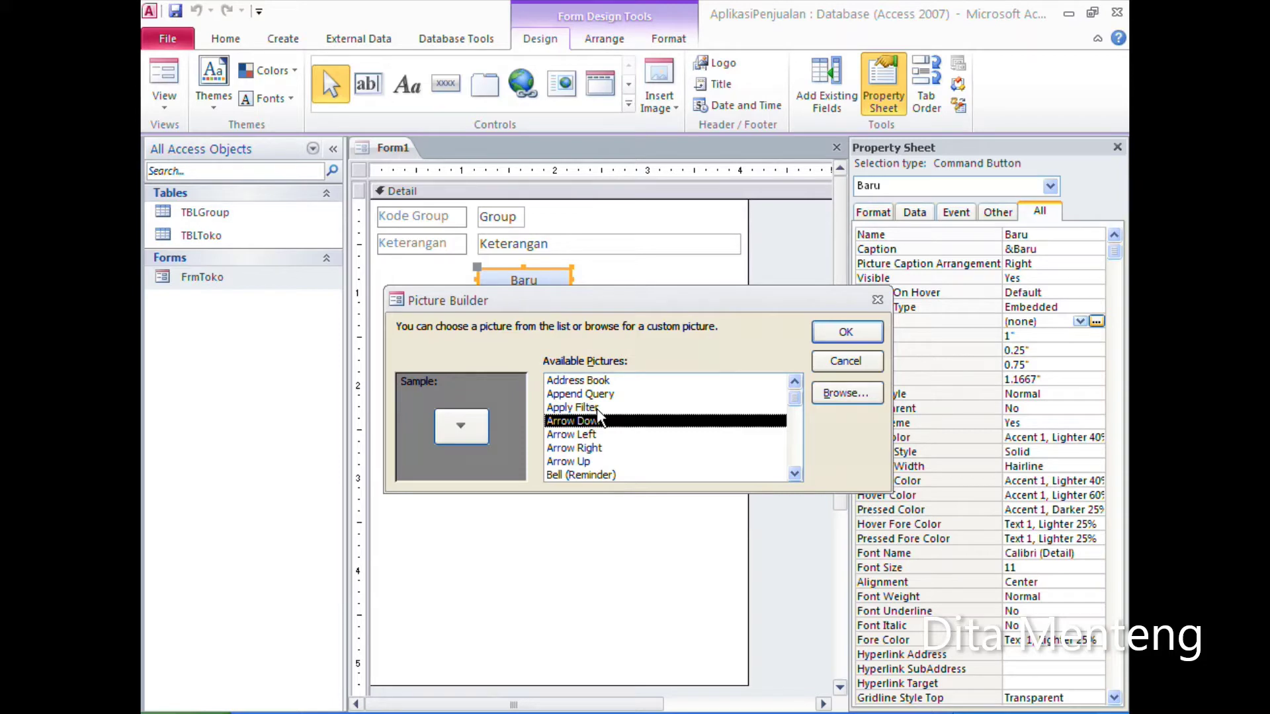
pyautogui.press('g')
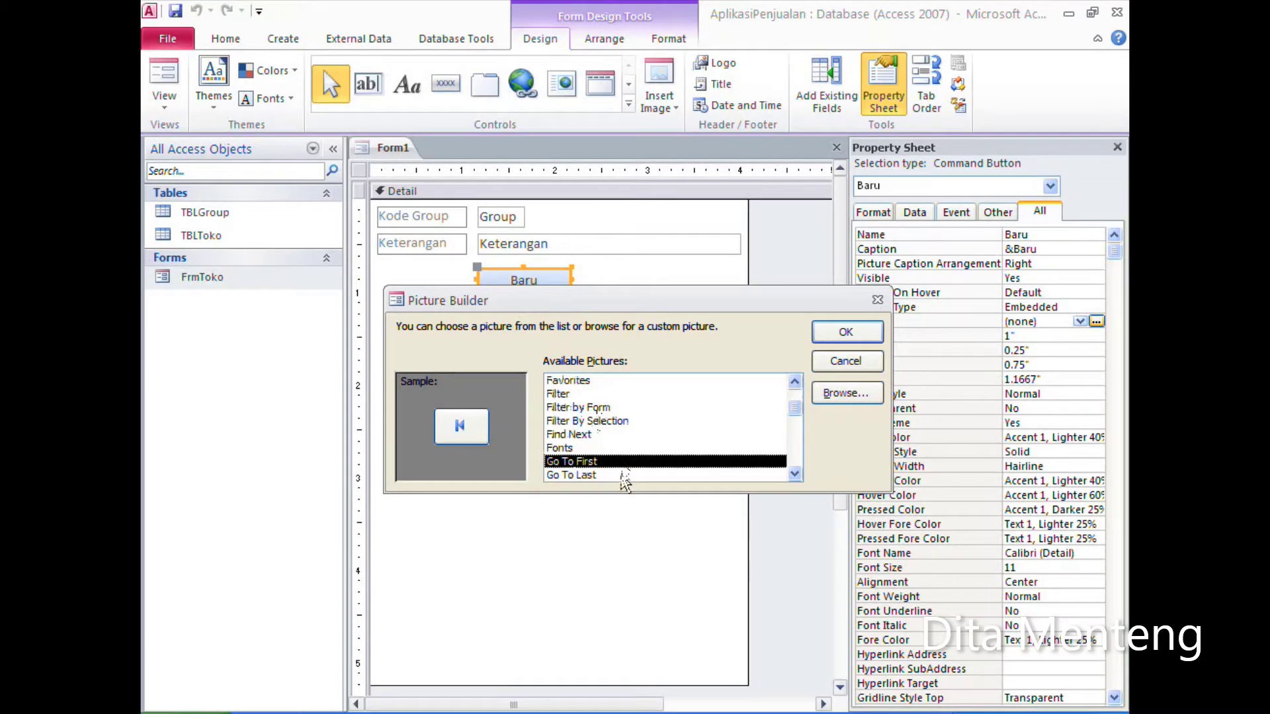
pyautogui.click(796, 475)
pyautogui.click(796, 474)
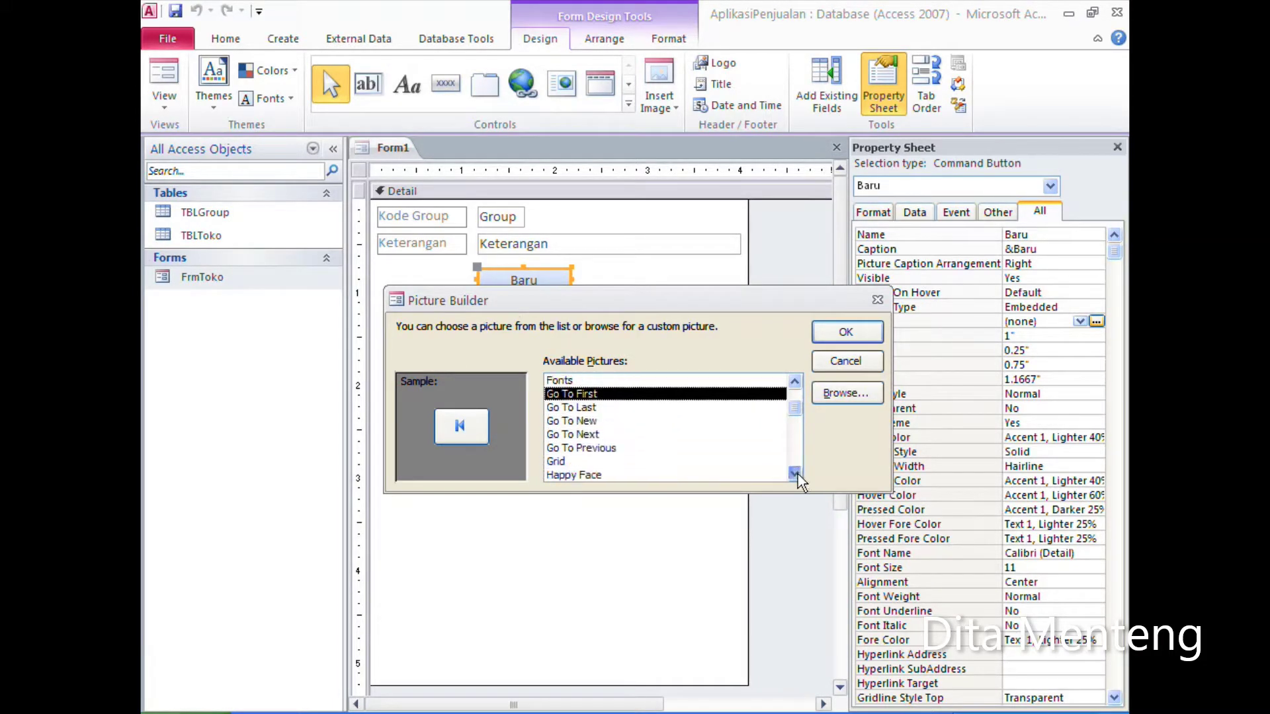
pyautogui.click(796, 475)
pyautogui.click(796, 474)
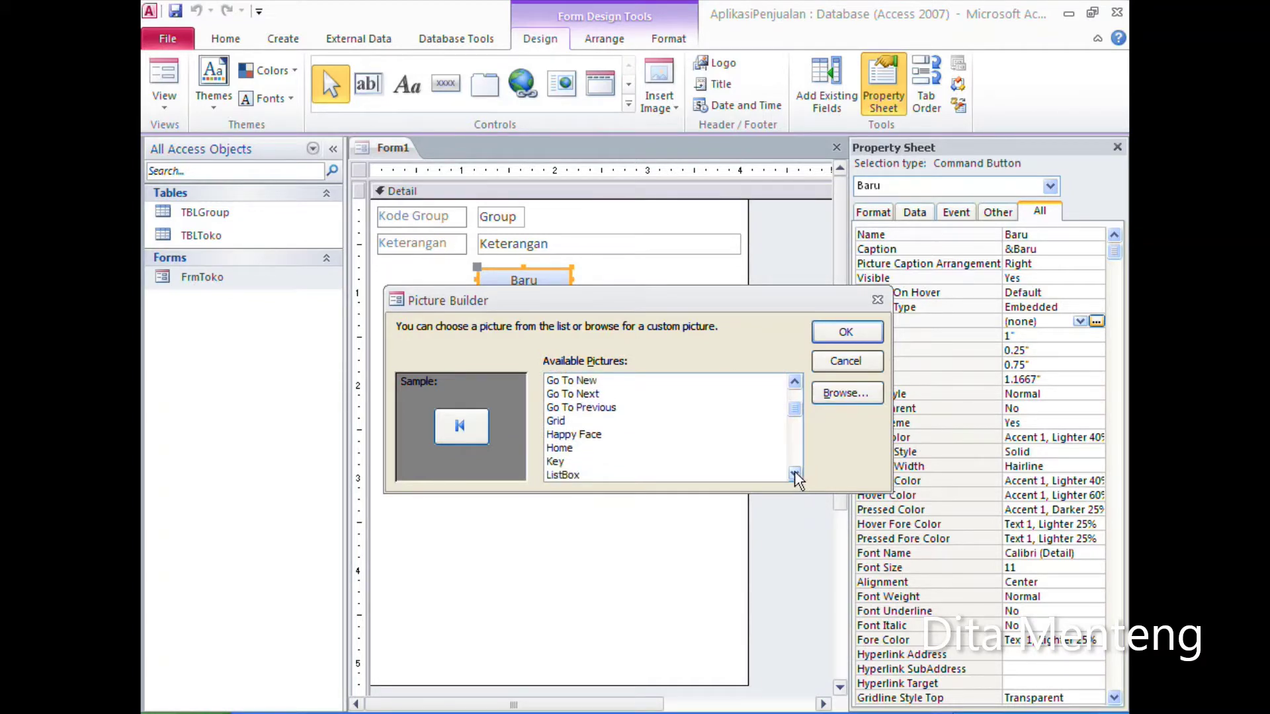
pyautogui.click(795, 382)
pyautogui.click(794, 383)
pyautogui.click(795, 382)
pyautogui.click(795, 383)
pyautogui.click(795, 382)
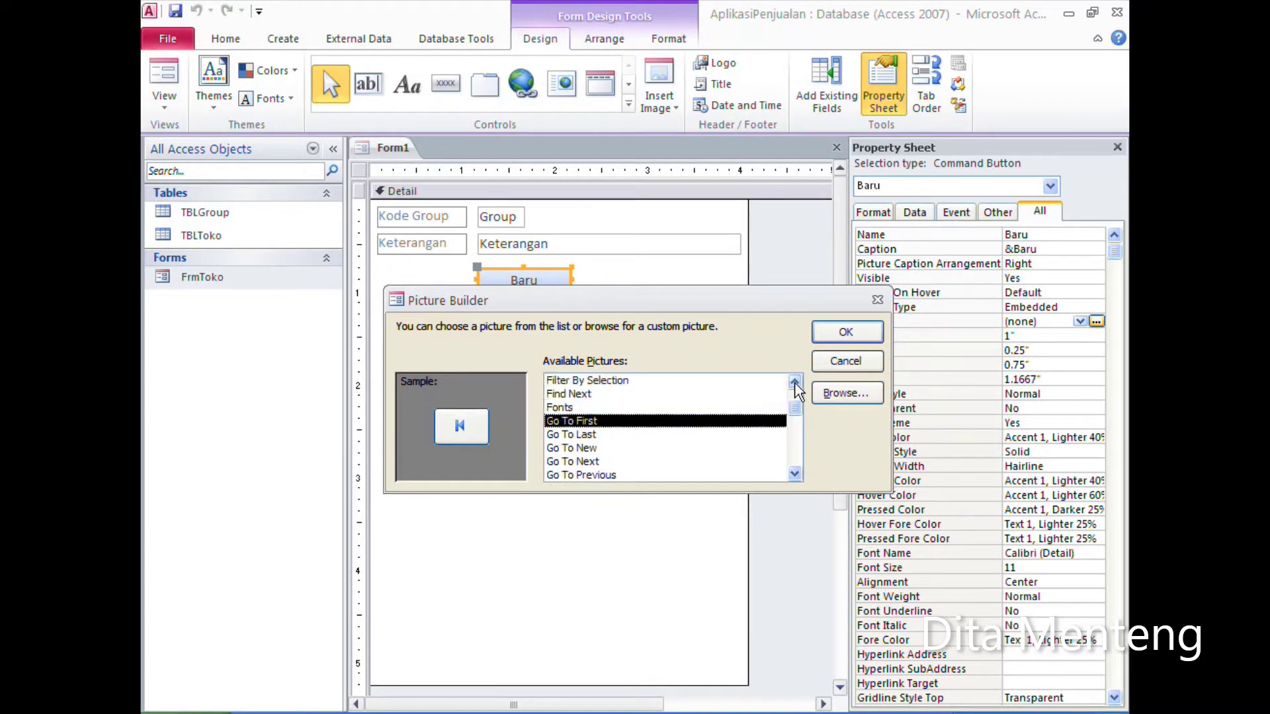
pyautogui.click(596, 451)
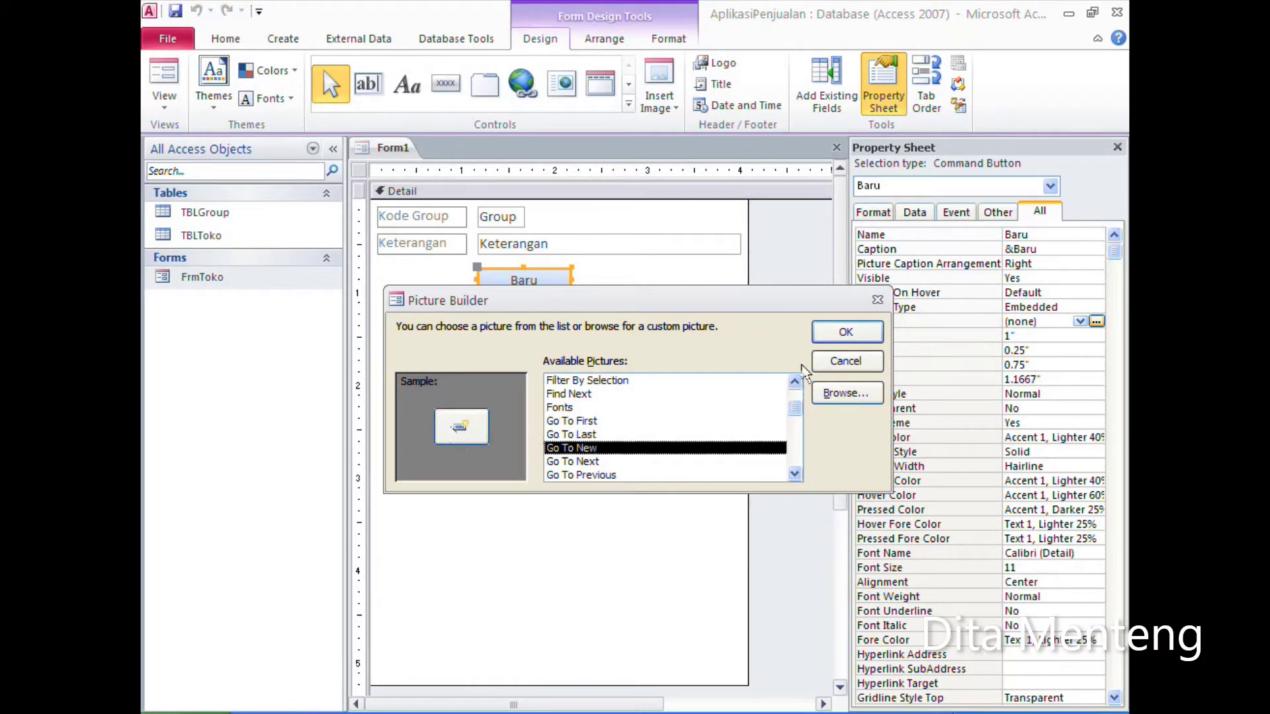
pyautogui.click(849, 337)
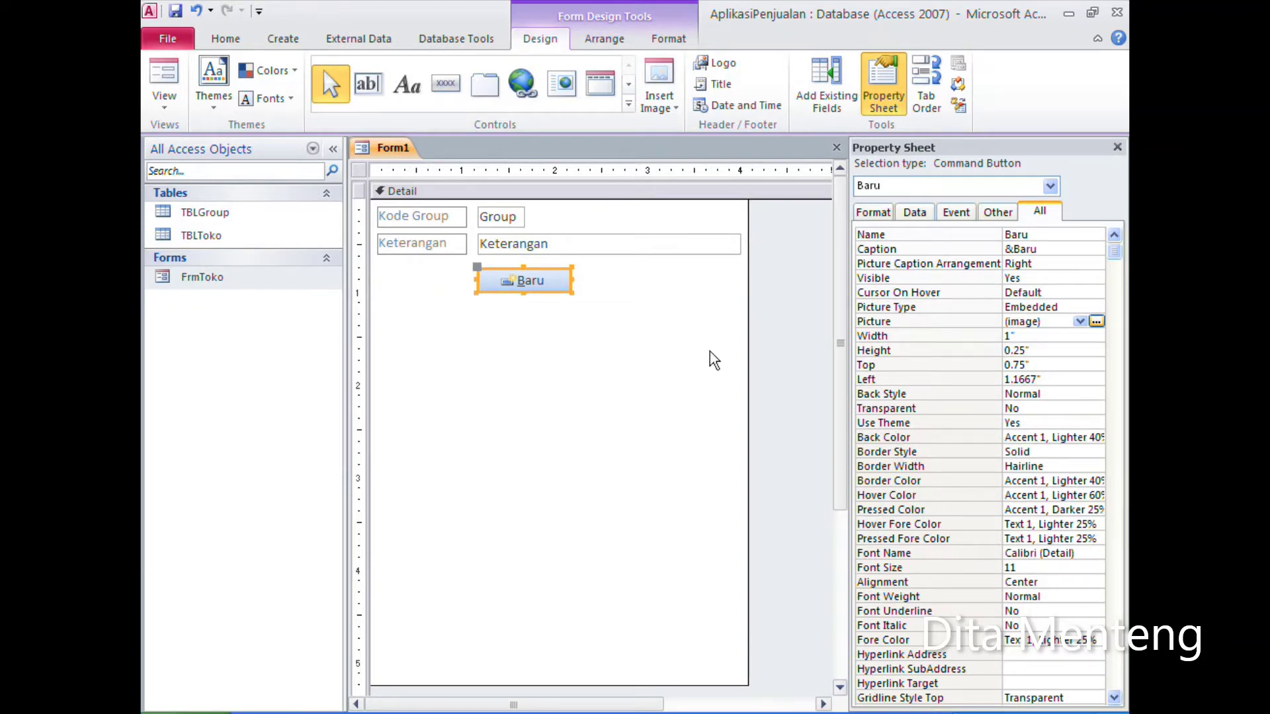
# Step: Copy the Baru button and paste a duplicate, Command3, beneath the original
pyautogui.click(560, 301)
pyautogui.click(557, 286)
pyautogui.click(229, 44)
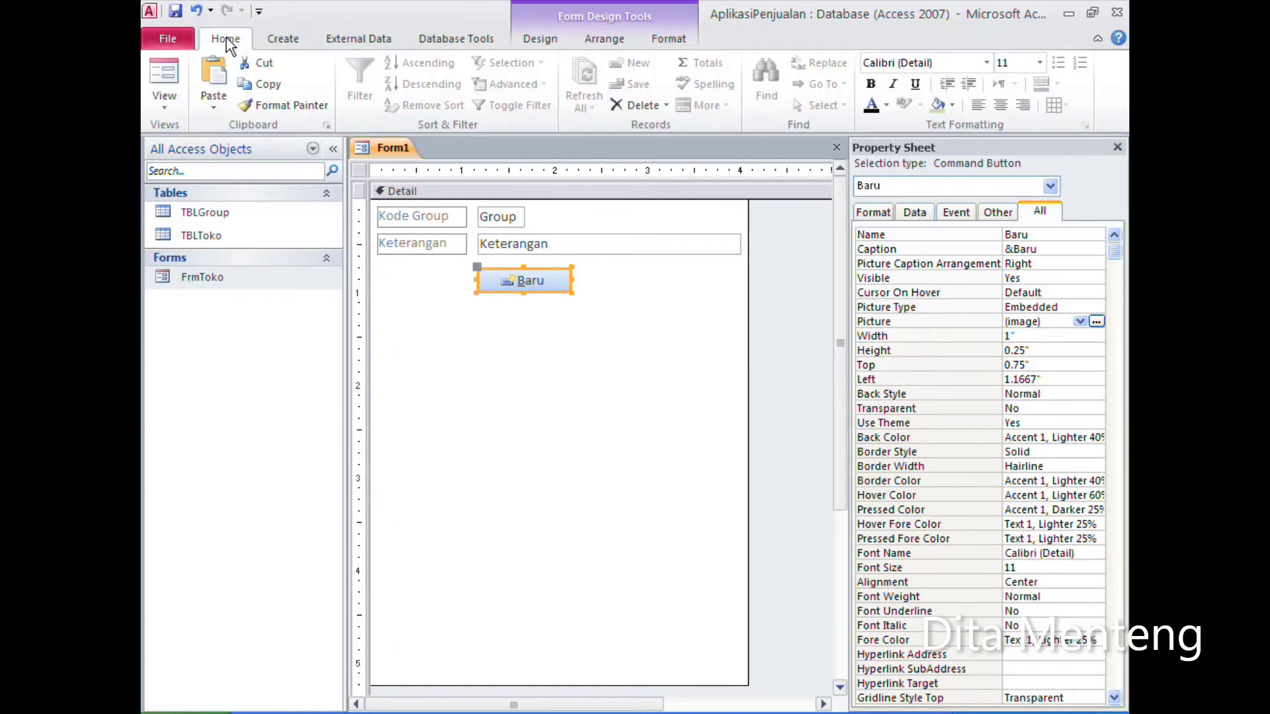
pyautogui.click(276, 92)
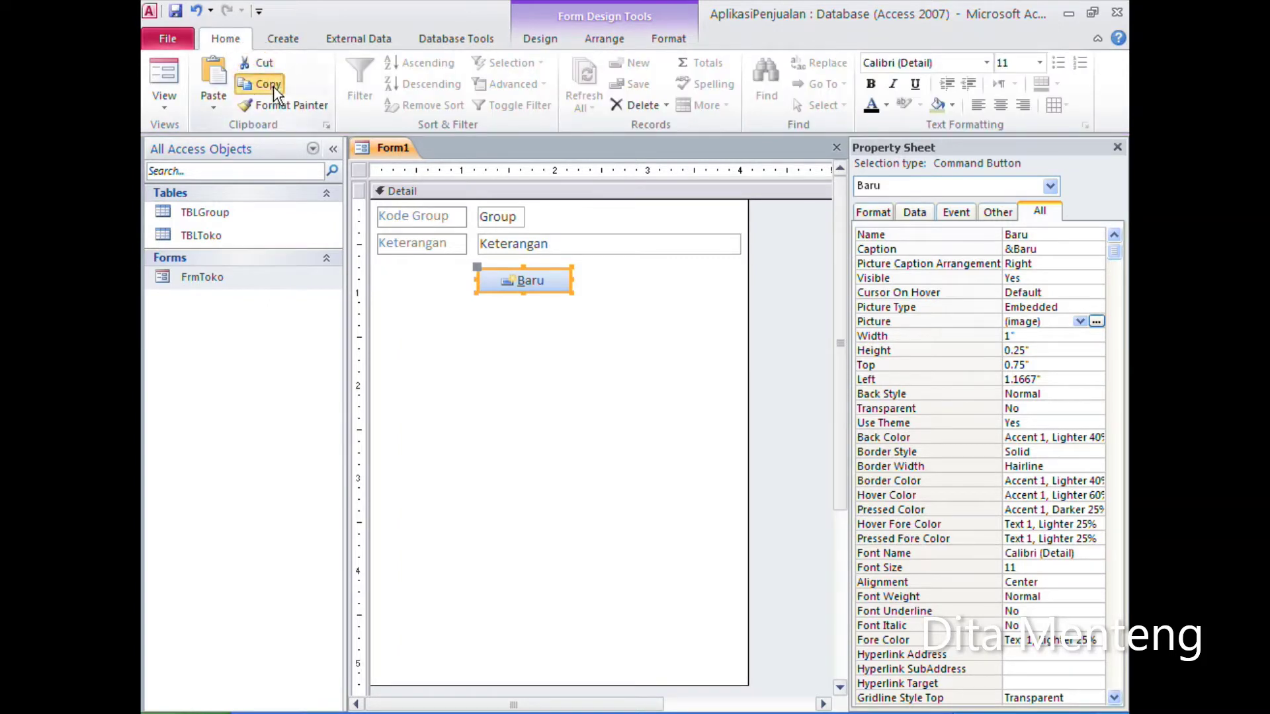
pyautogui.click(215, 88)
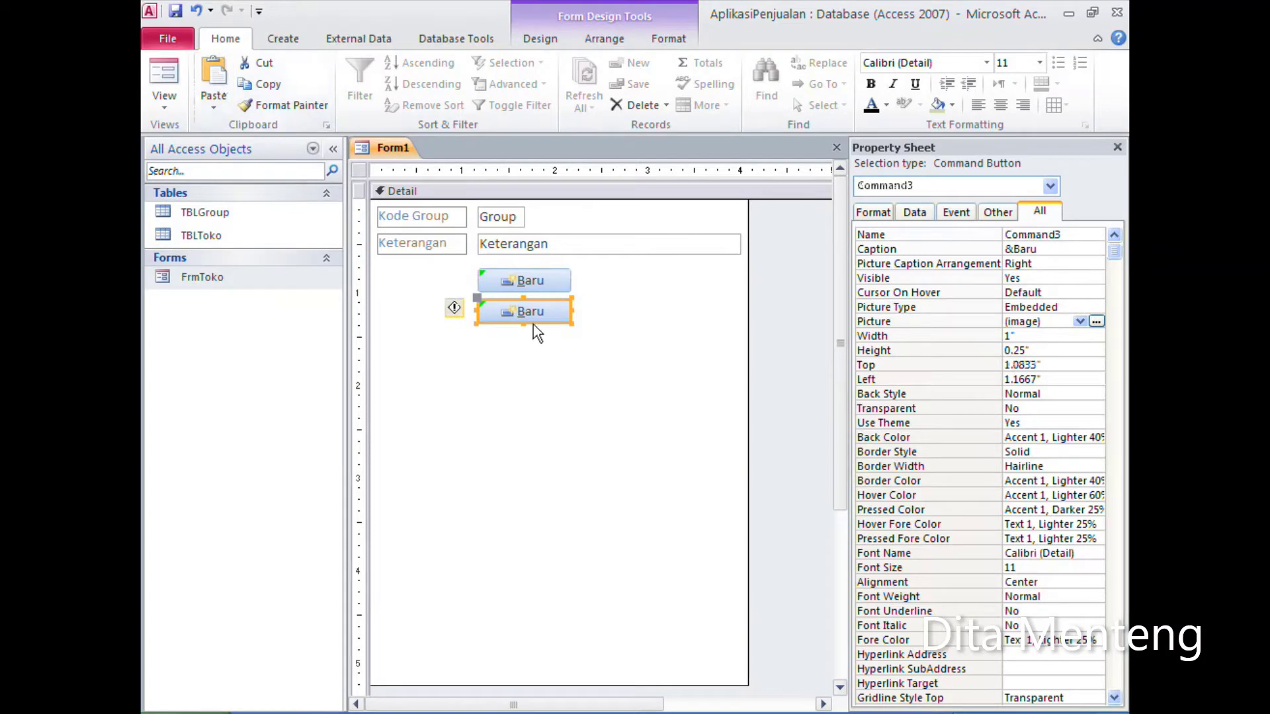
pyautogui.click(582, 331)
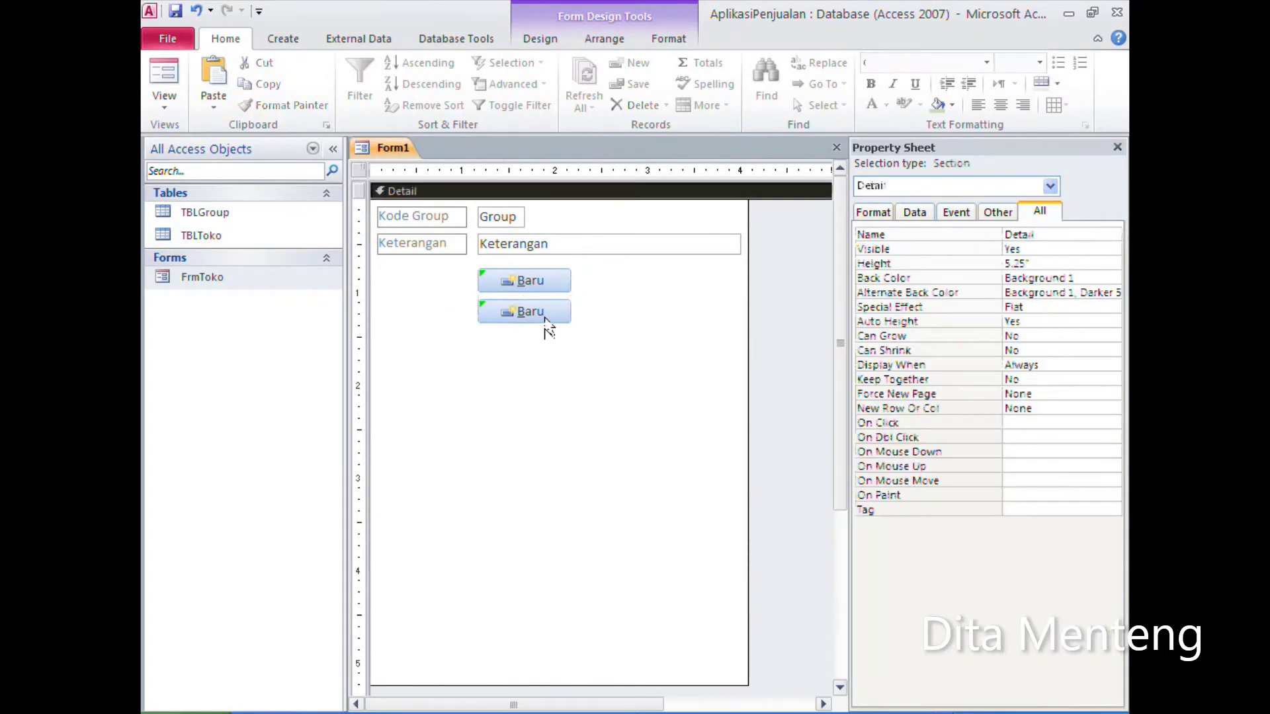
pyautogui.click(546, 322)
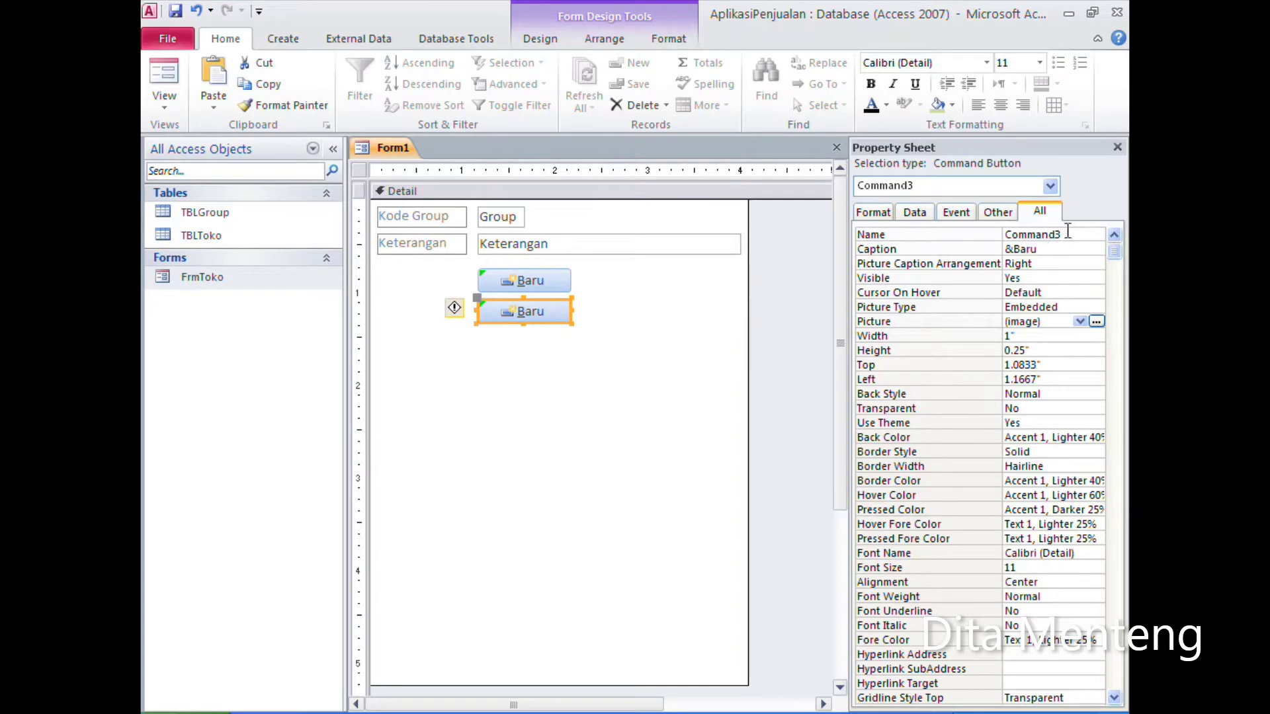
# Step: Rename the copied button Keluar and change its caption to &Keluar
pyautogui.moveTo(1064, 234); pyautogui.dragTo(992, 242)
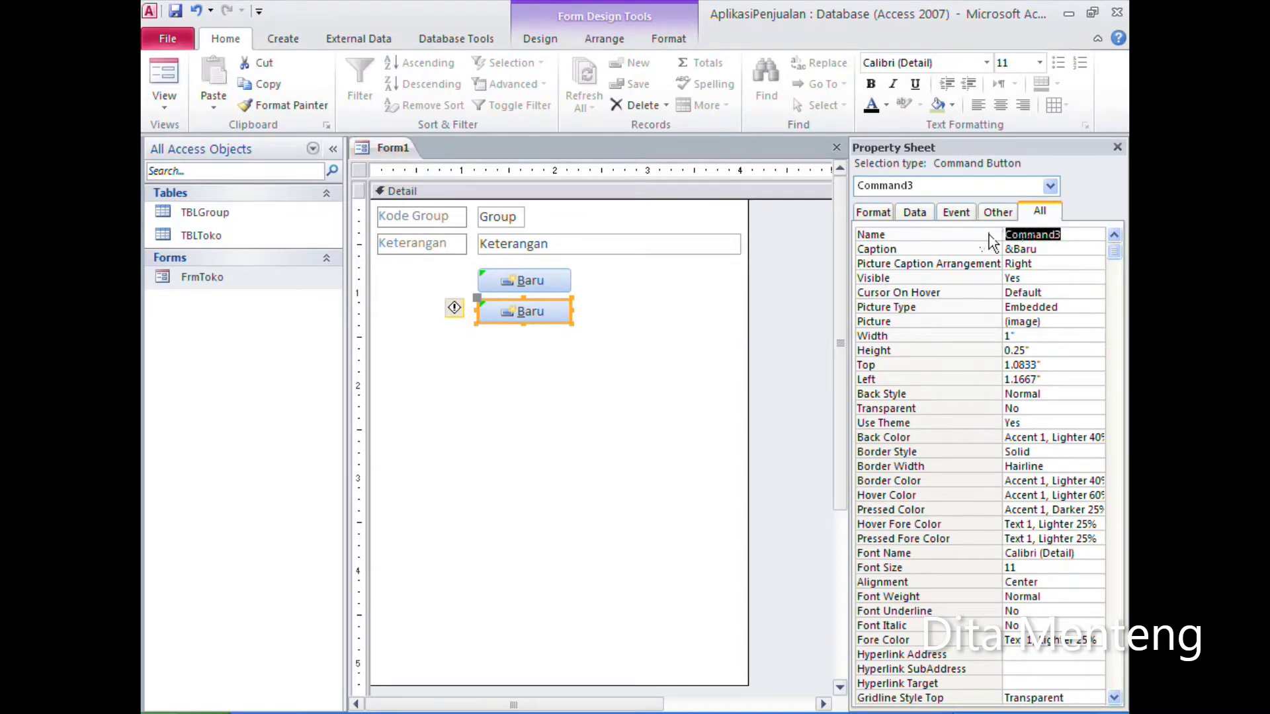
pyautogui.write('Keluar')
pyautogui.press('Return')
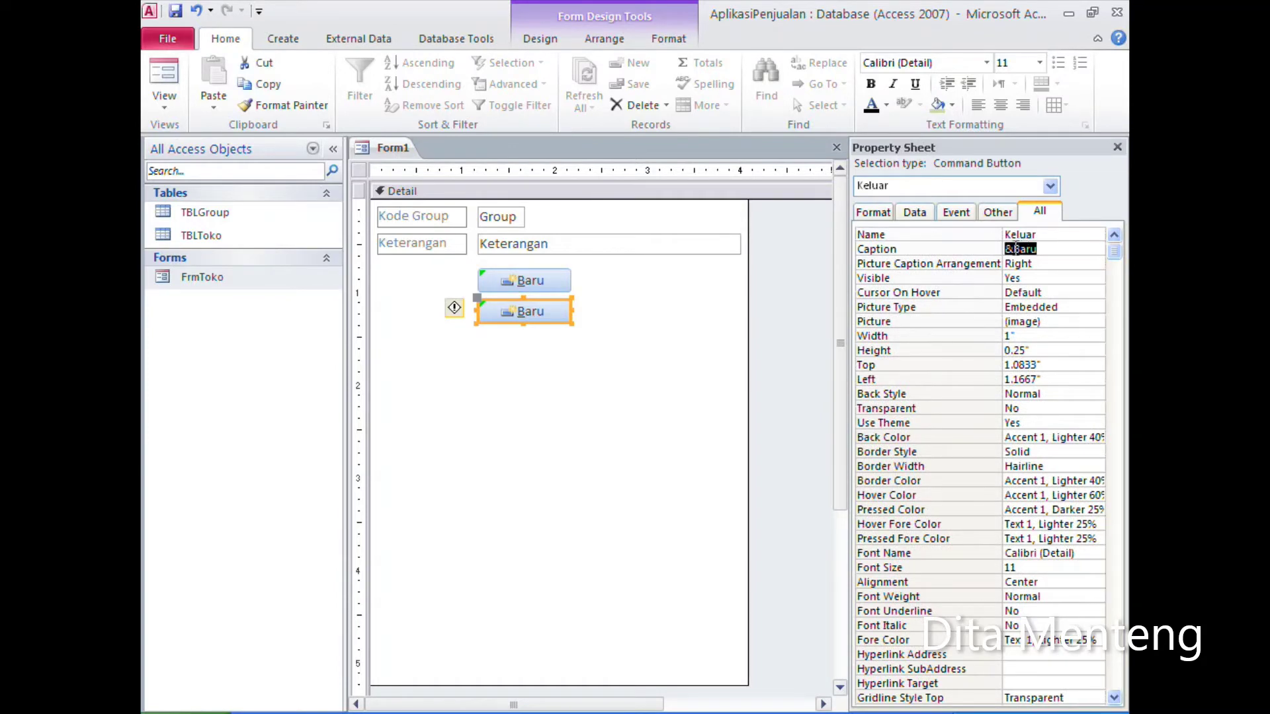
pyautogui.click(1016, 249)
pyautogui.press('BackSpace')
pyautogui.press('BackSpace')
pyautogui.press('BackSpace')
pyautogui.press('BackSpace')
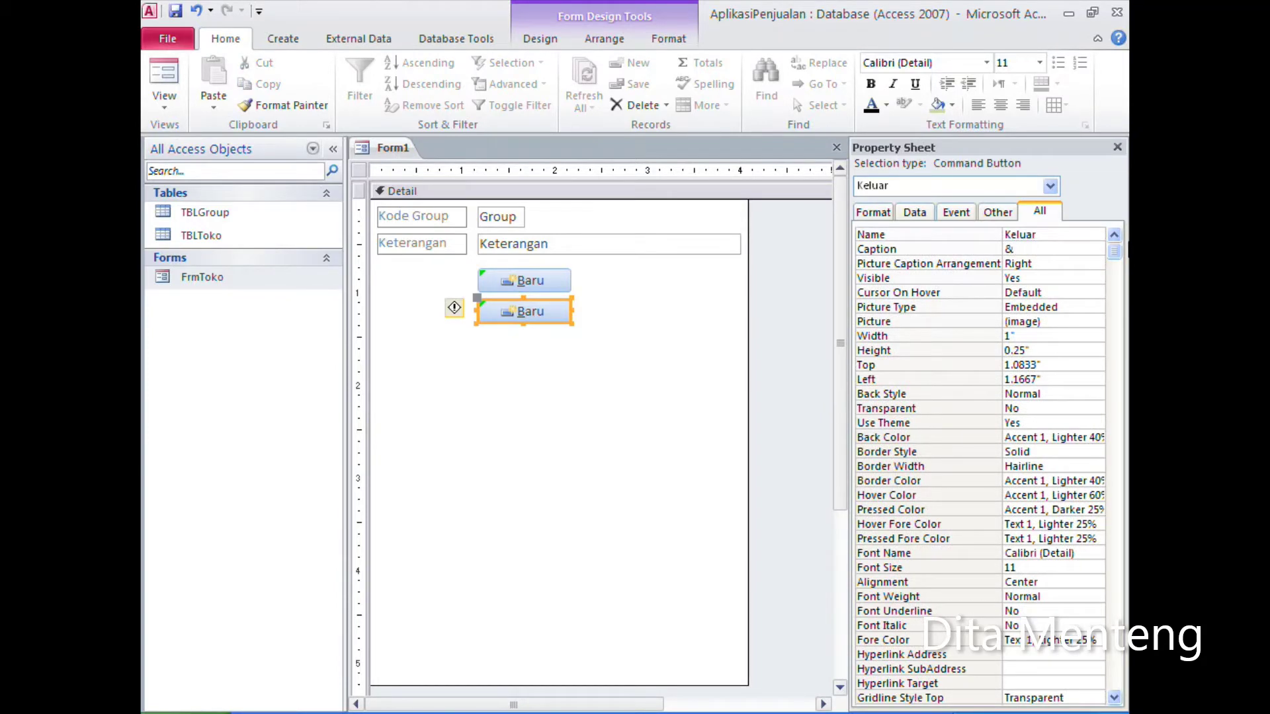
pyautogui.write('Keluar')
pyautogui.press('Return')
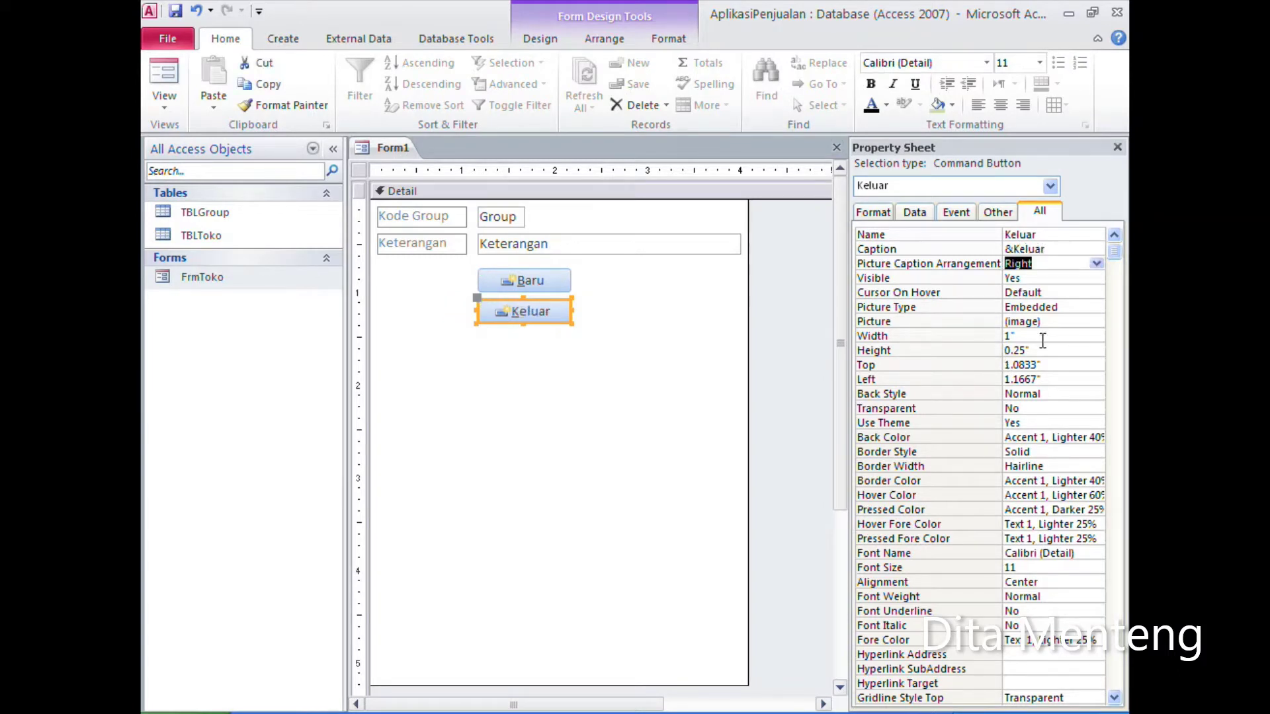
# Step: Give the Keluar button the Exit Doorway picture from the Picture Builder
pyautogui.click(1058, 322)
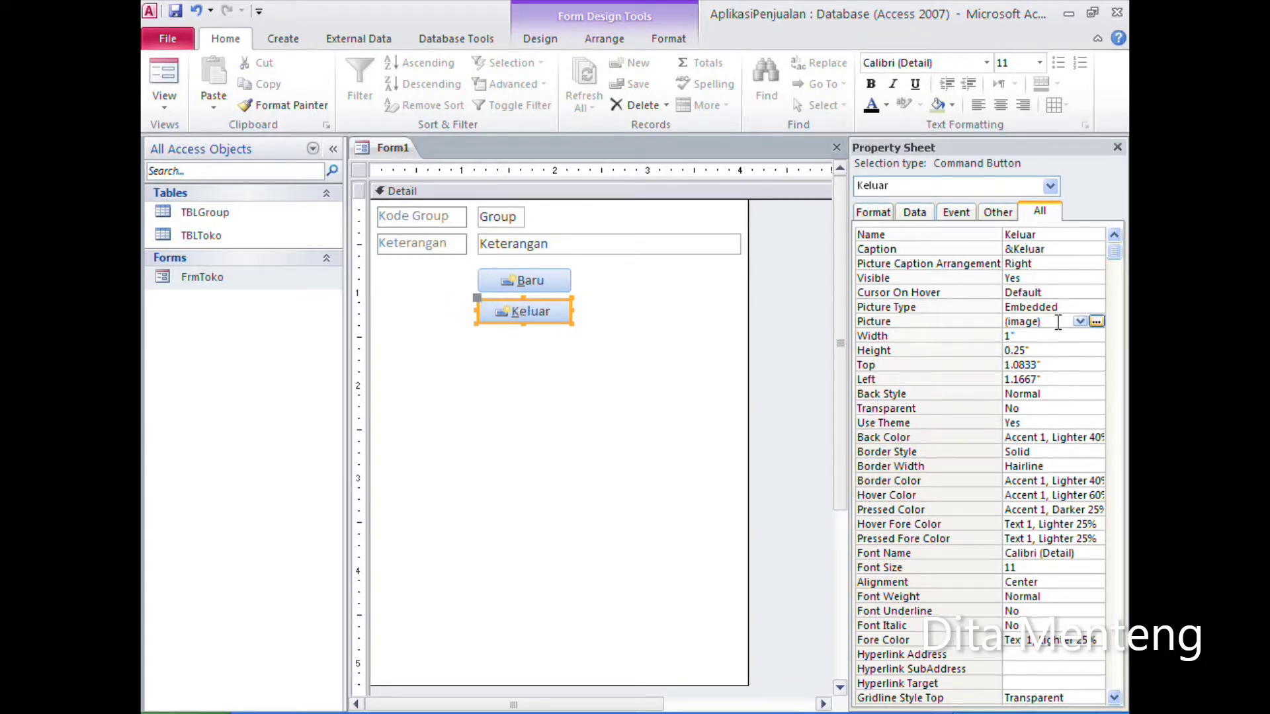
pyautogui.click(1097, 322)
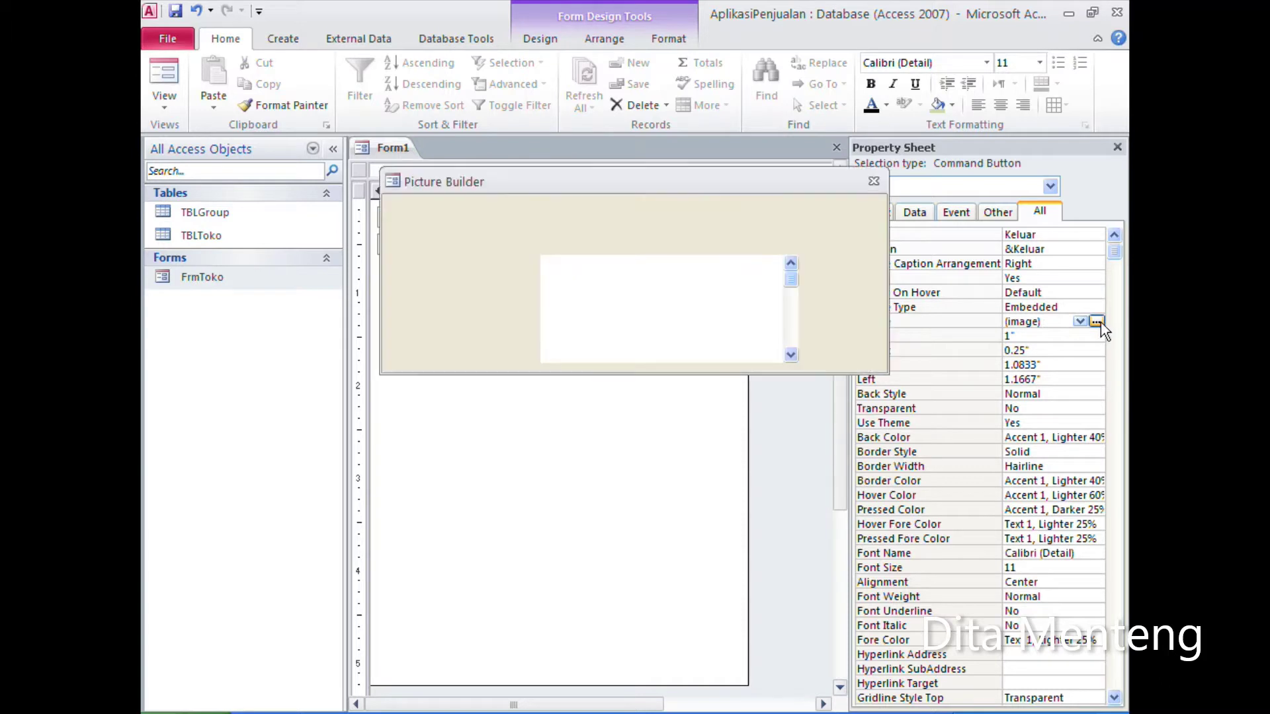
pyautogui.click(591, 305)
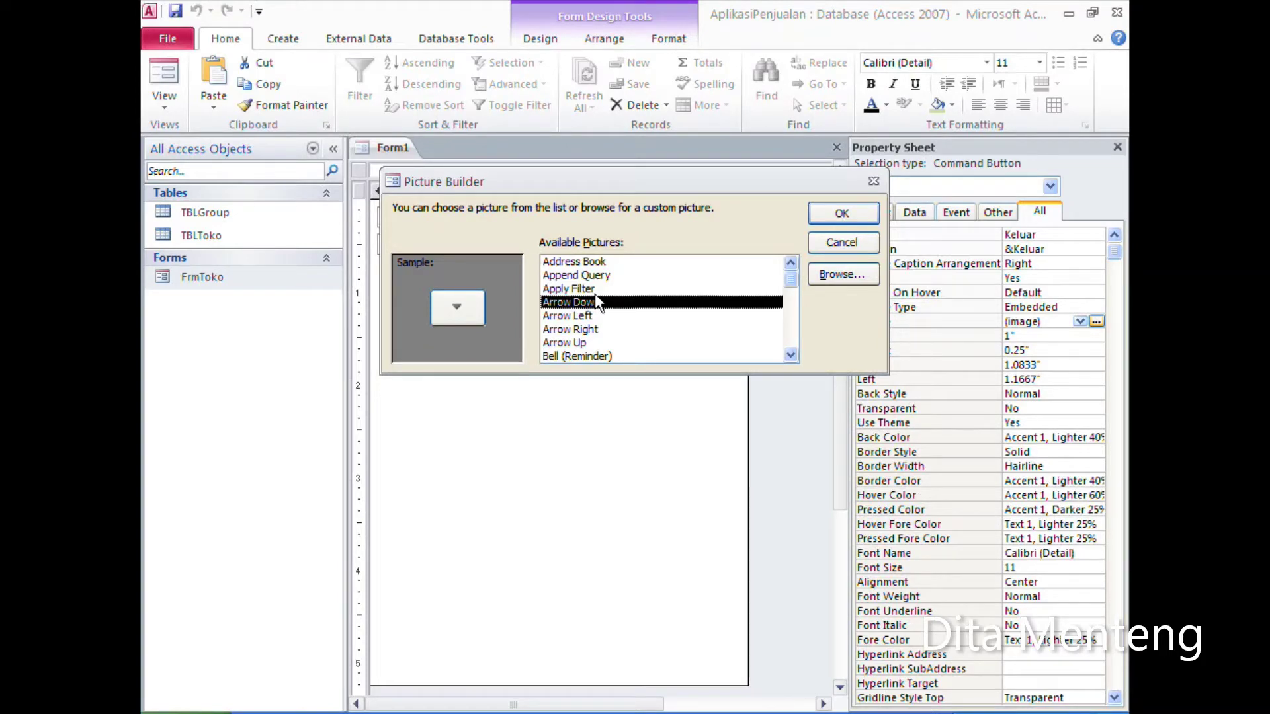
pyautogui.press('e')
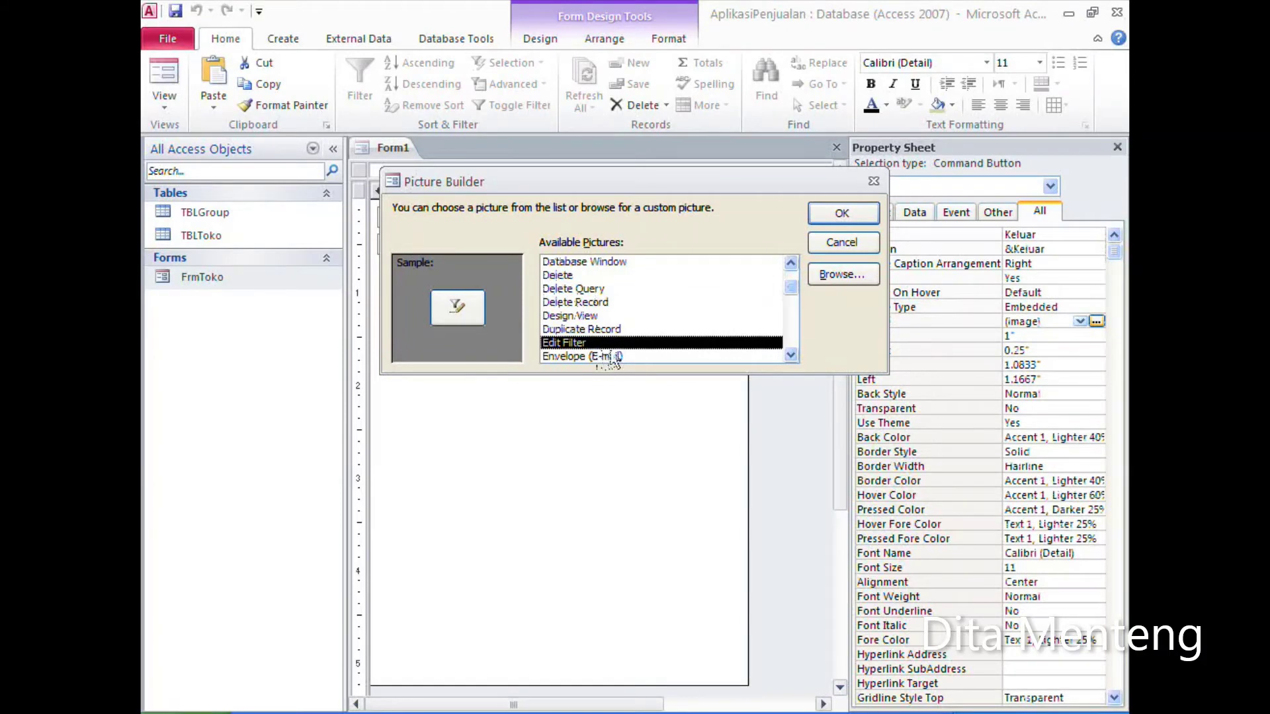
pyautogui.click(790, 356)
pyautogui.tripleClick(790, 357)
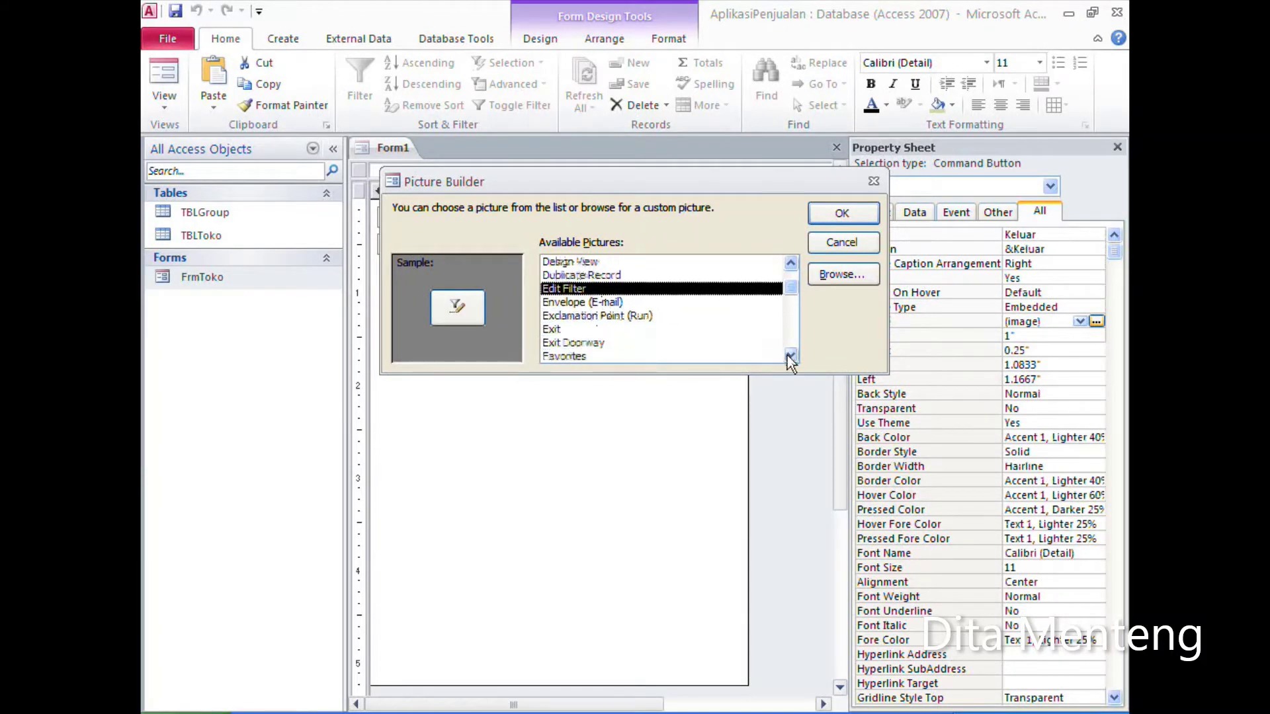
pyautogui.click(599, 342)
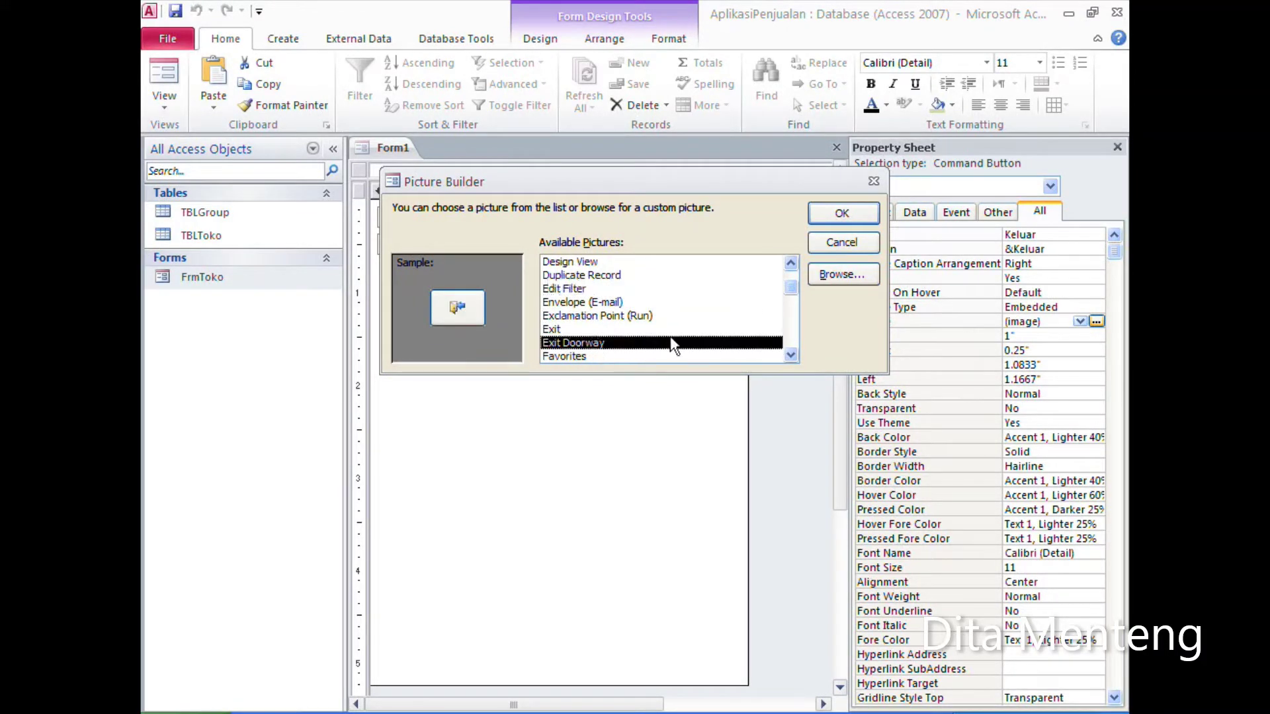
pyautogui.click(844, 218)
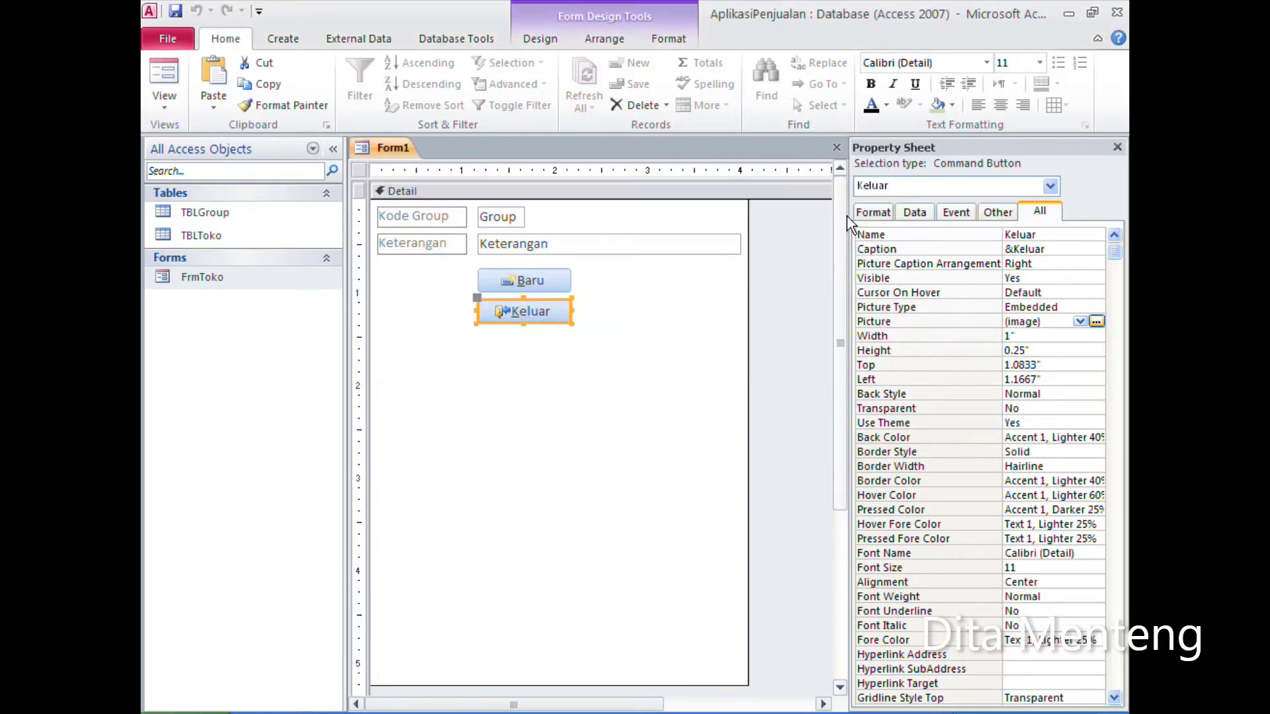
pyautogui.click(520, 344)
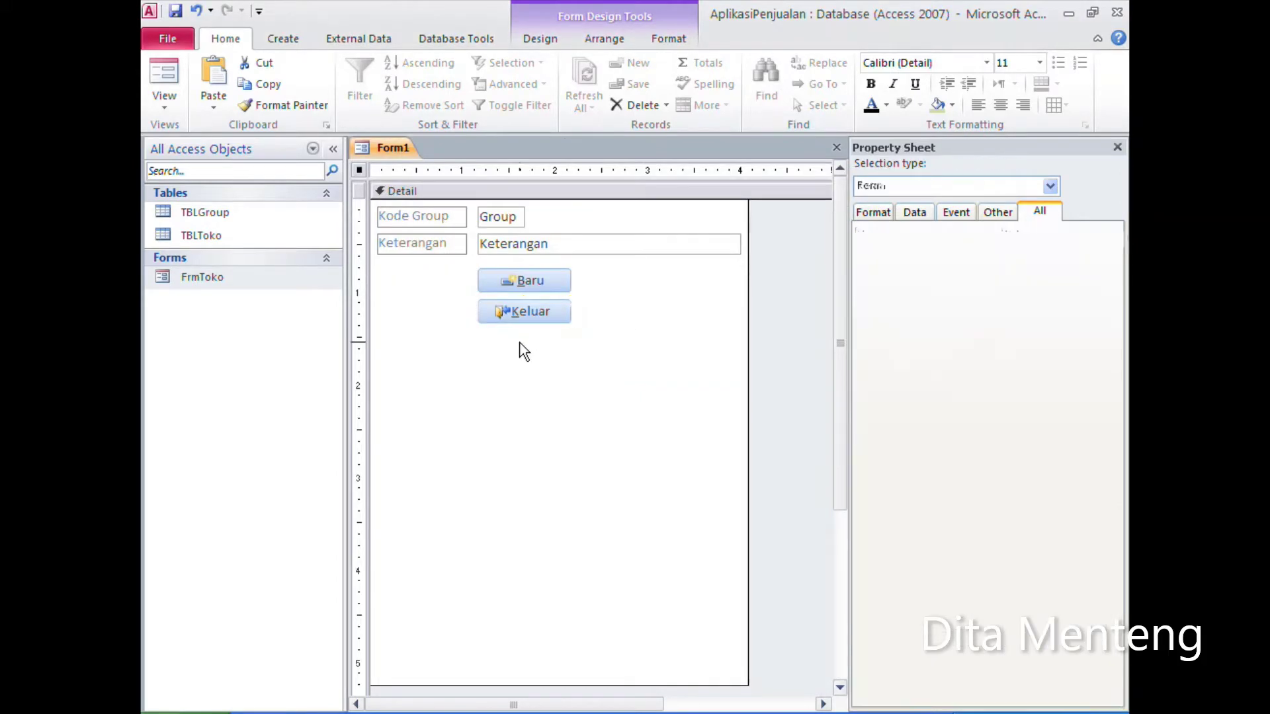
# Step: Line up the Keluar button to the right of Baru beneath Keterangan, then reselect Baru
pyautogui.moveTo(539, 327)
pyautogui.mouseDown()
pyautogui.moveTo(653, 286)
pyautogui.moveTo(637, 285)
pyautogui.mouseUp()
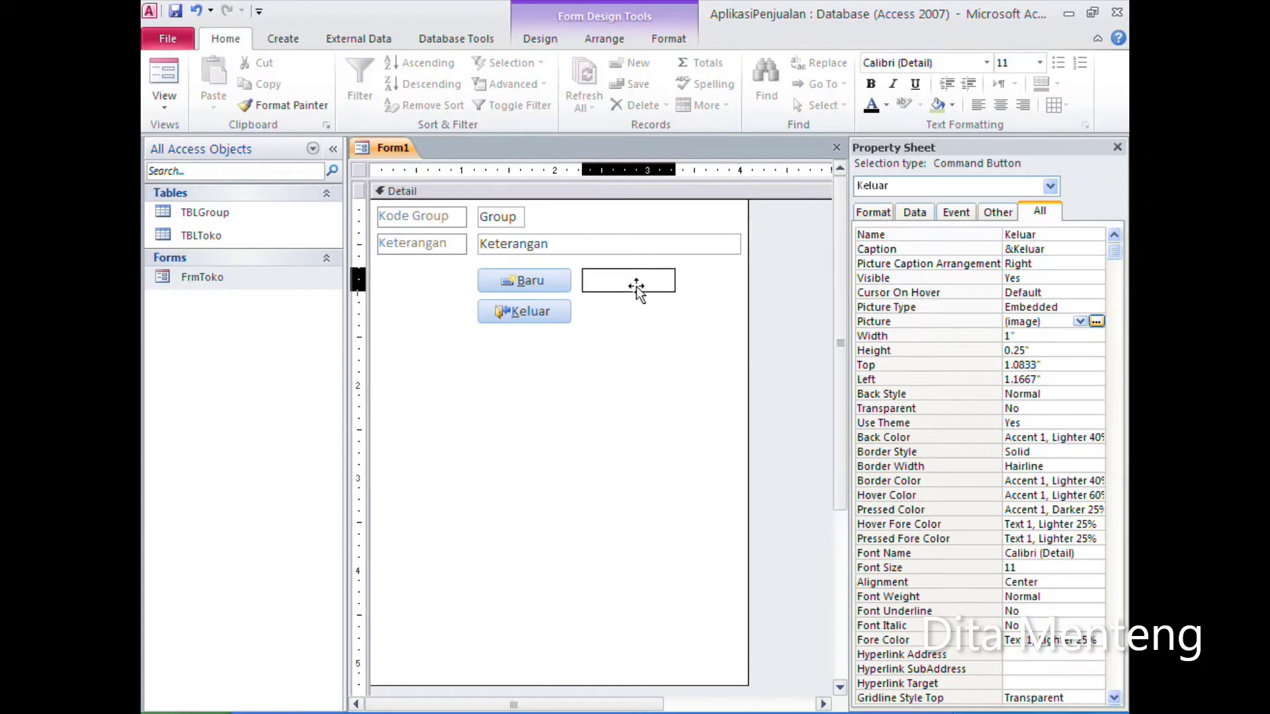
pyautogui.click(608, 322)
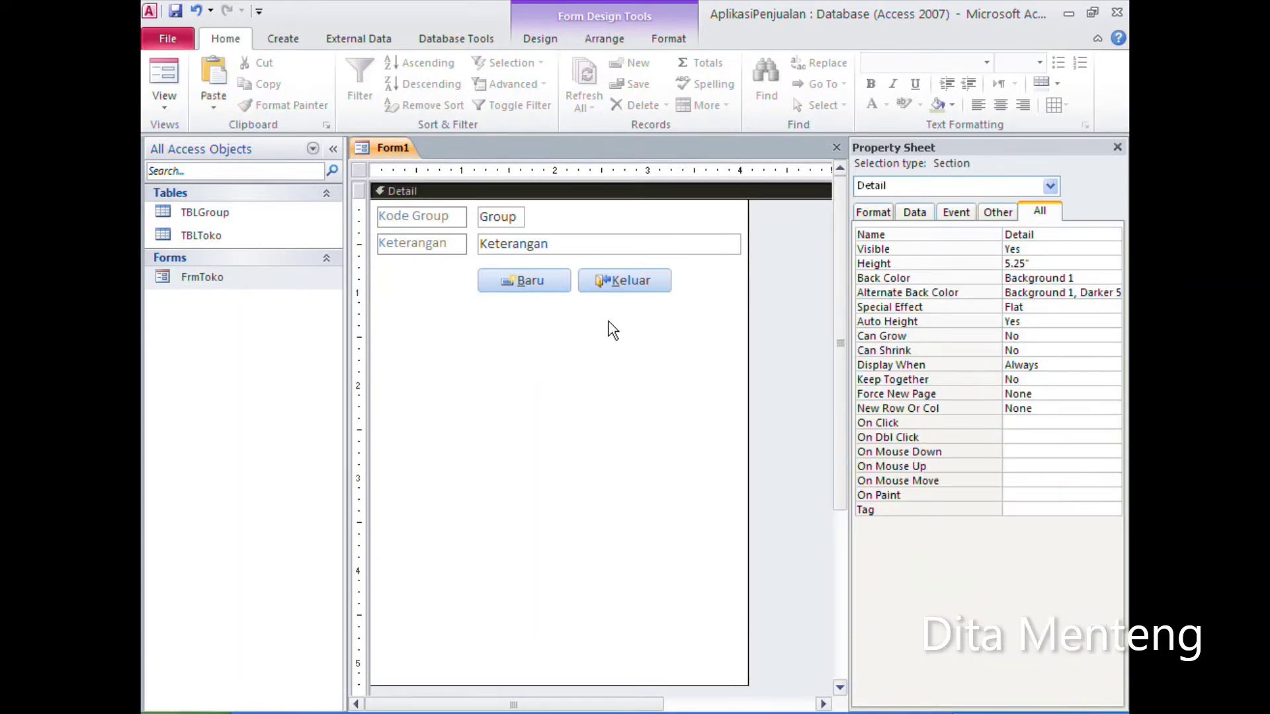
pyautogui.click(625, 286)
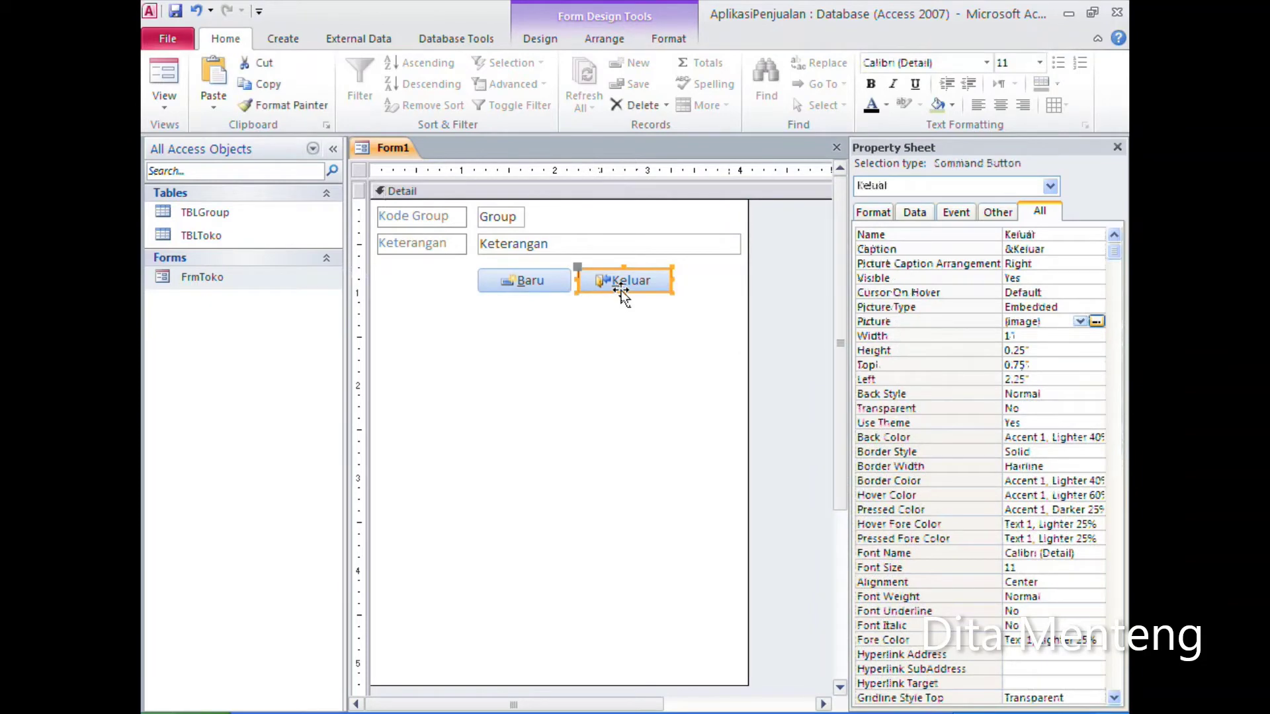
pyautogui.click(605, 345)
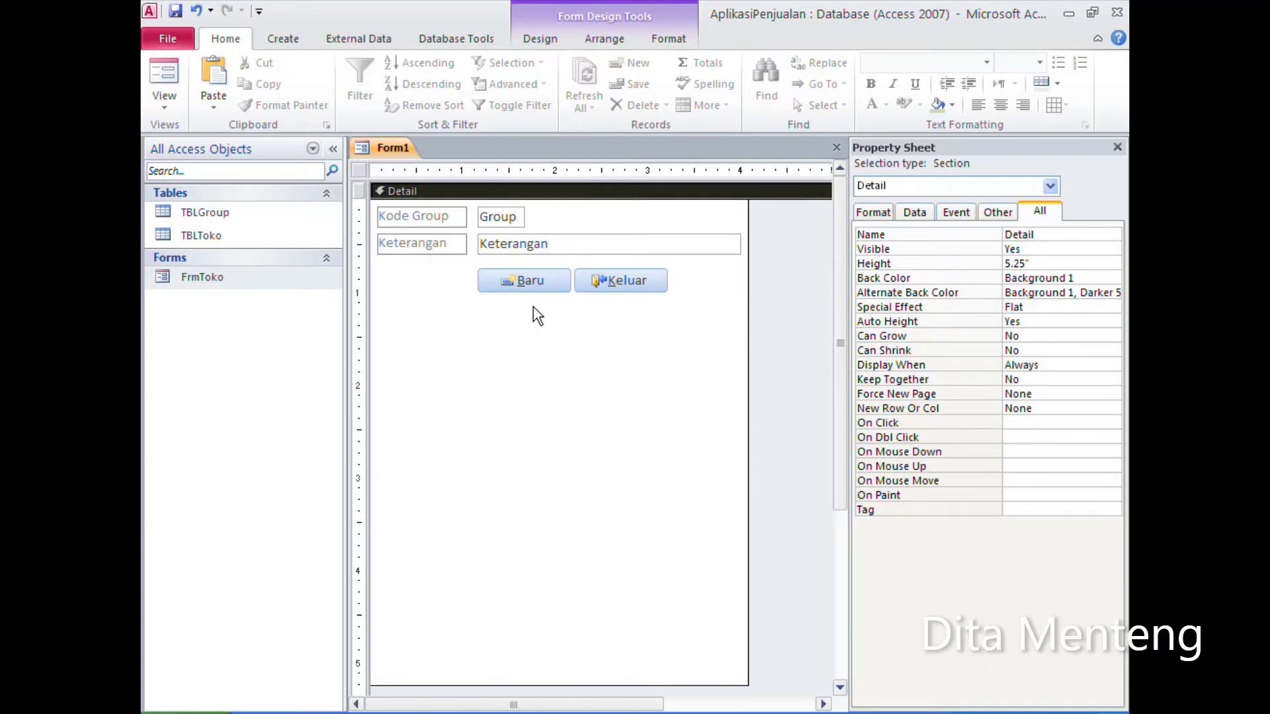
pyautogui.click(517, 275)
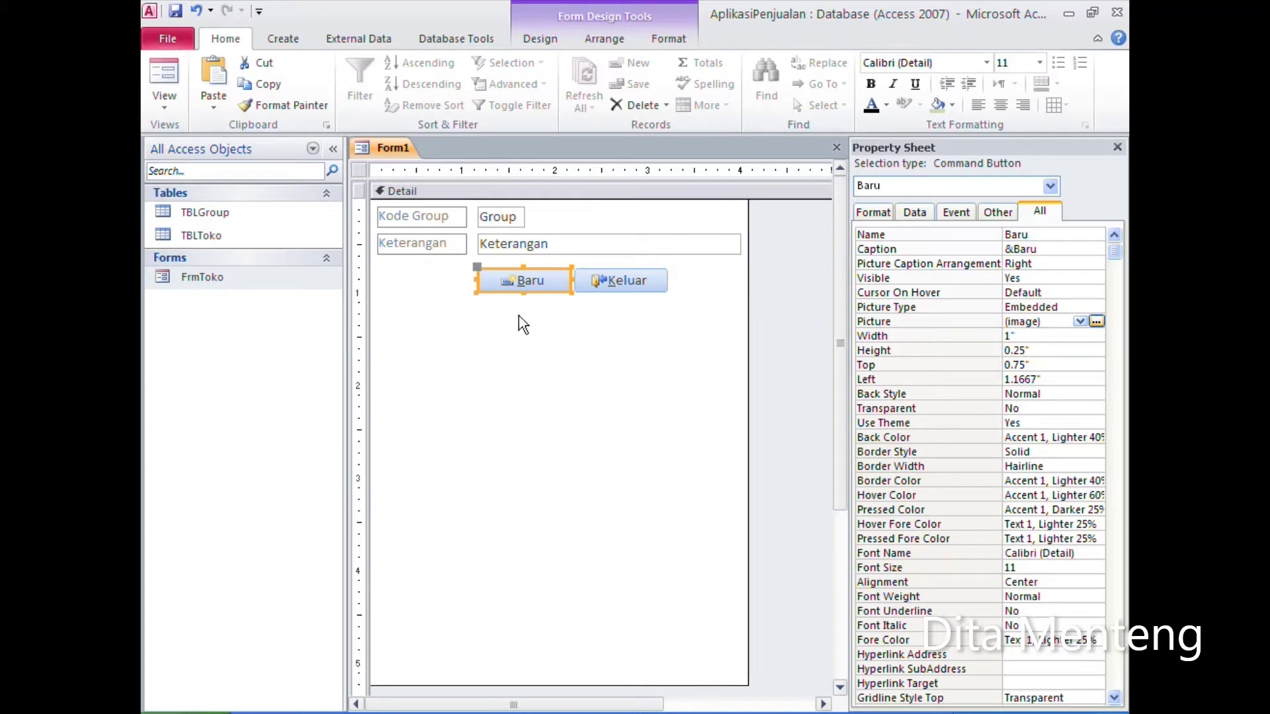
# Step: Choose Code Builder for the Baru button's On Click event
pyautogui.click(959, 218)
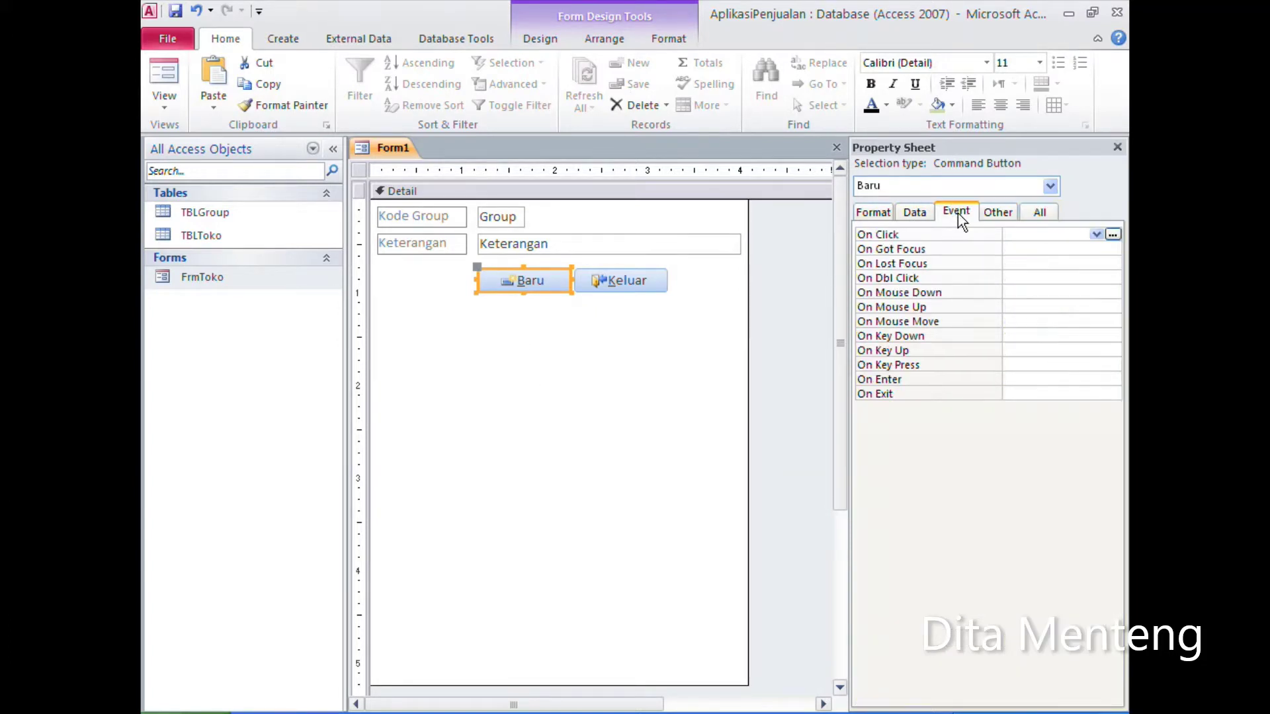
pyautogui.click(1029, 238)
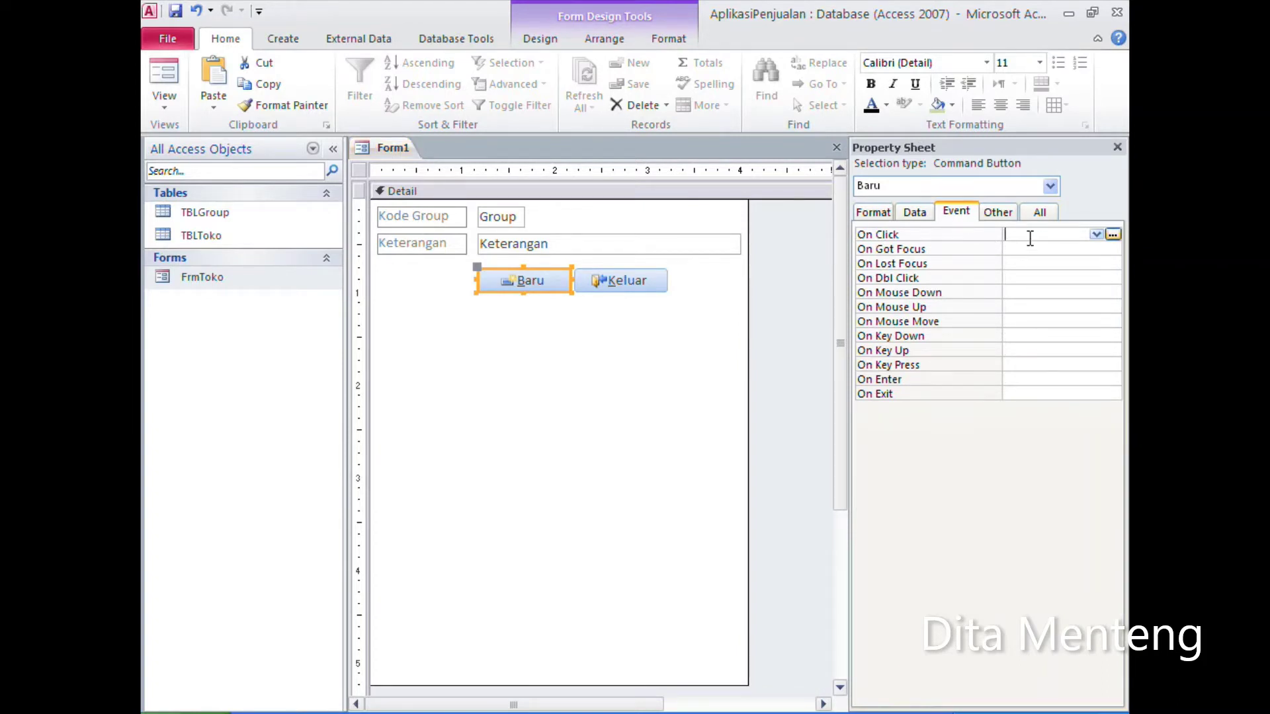
pyautogui.click(1113, 235)
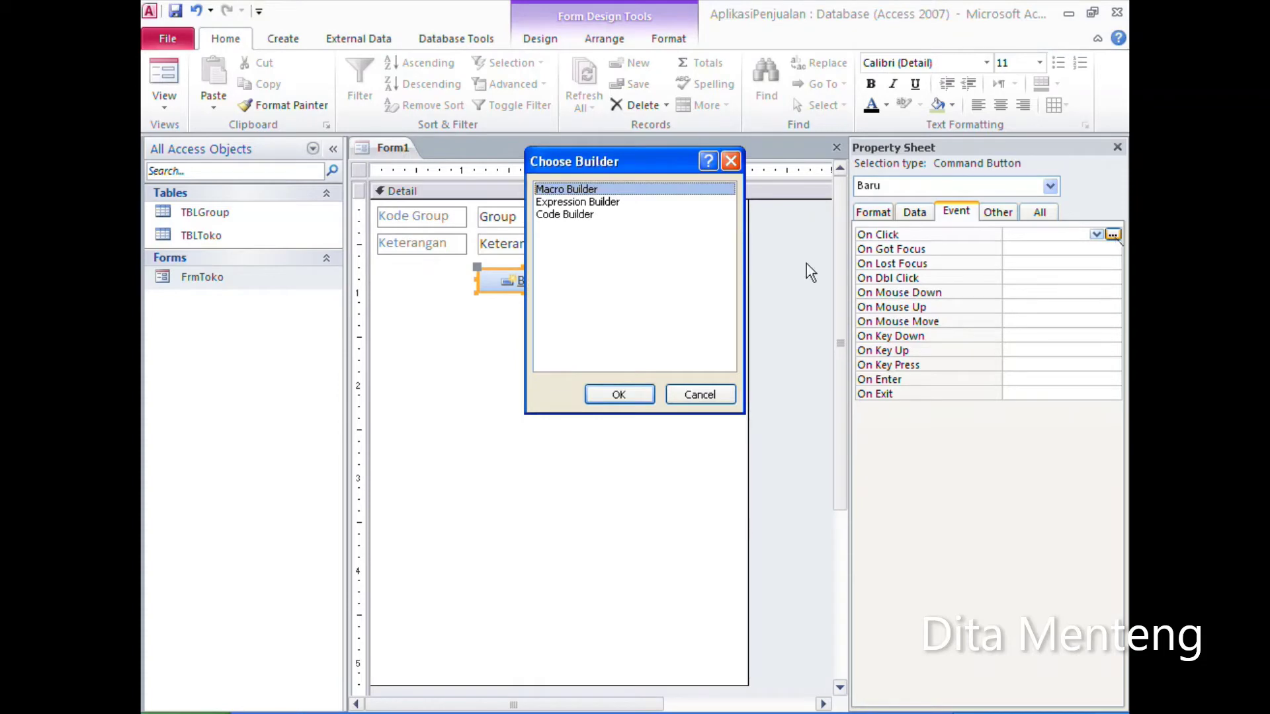
pyautogui.click(574, 215)
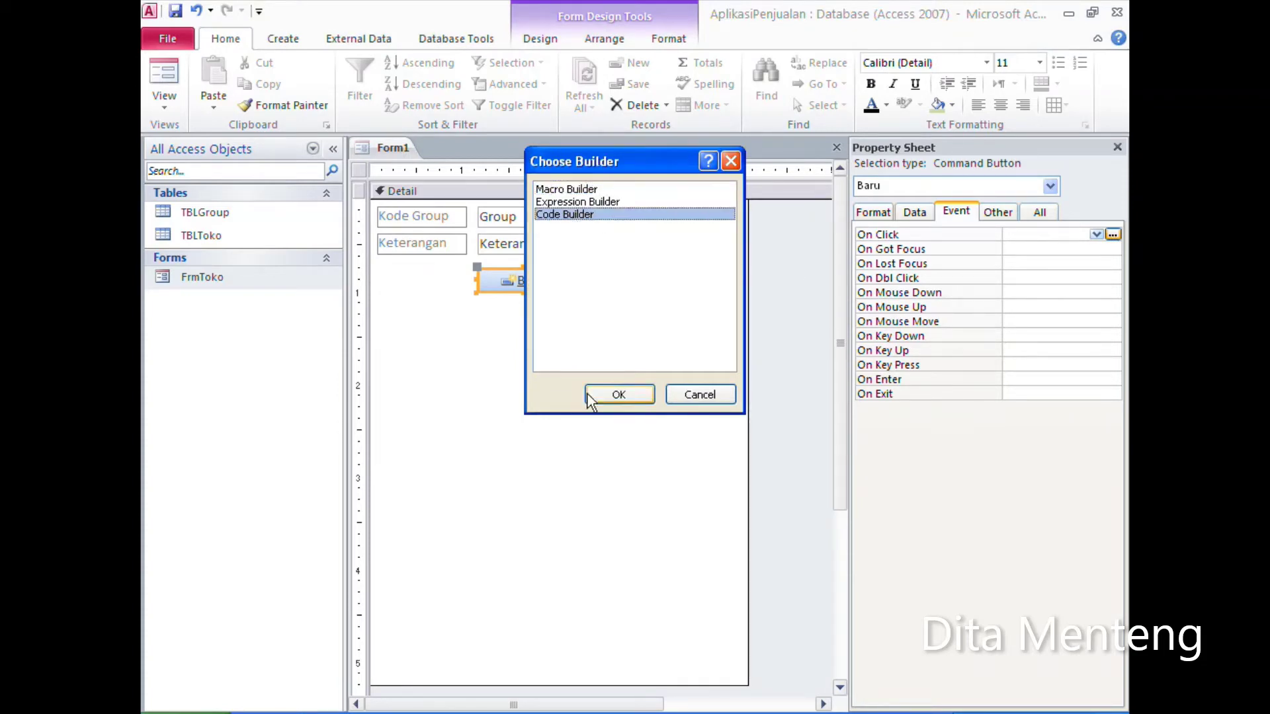
# Step: Write Baru_Click as DoCmd.GoToRecord , , acNewRec, Me.Group.SetFocus and Me.Refresh, then start a comment
pyautogui.click(620, 399)
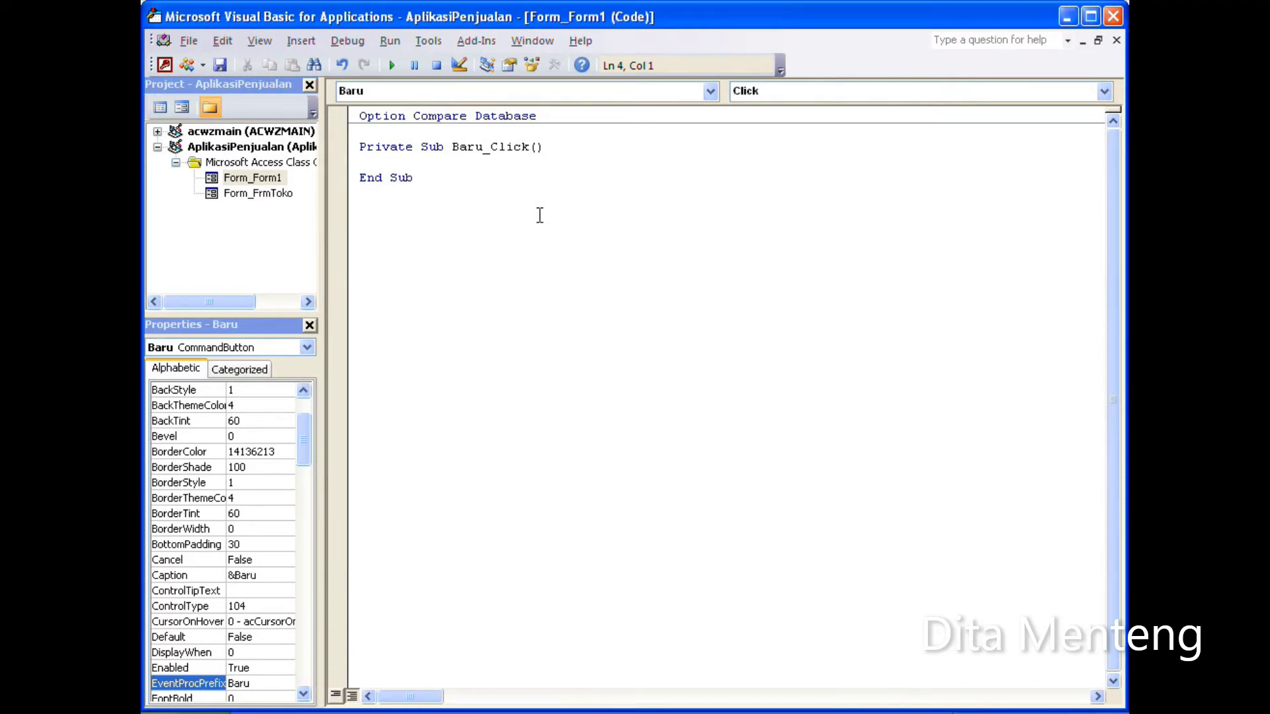
pyautogui.write('d')
pyautogui.write('ocmd.g')
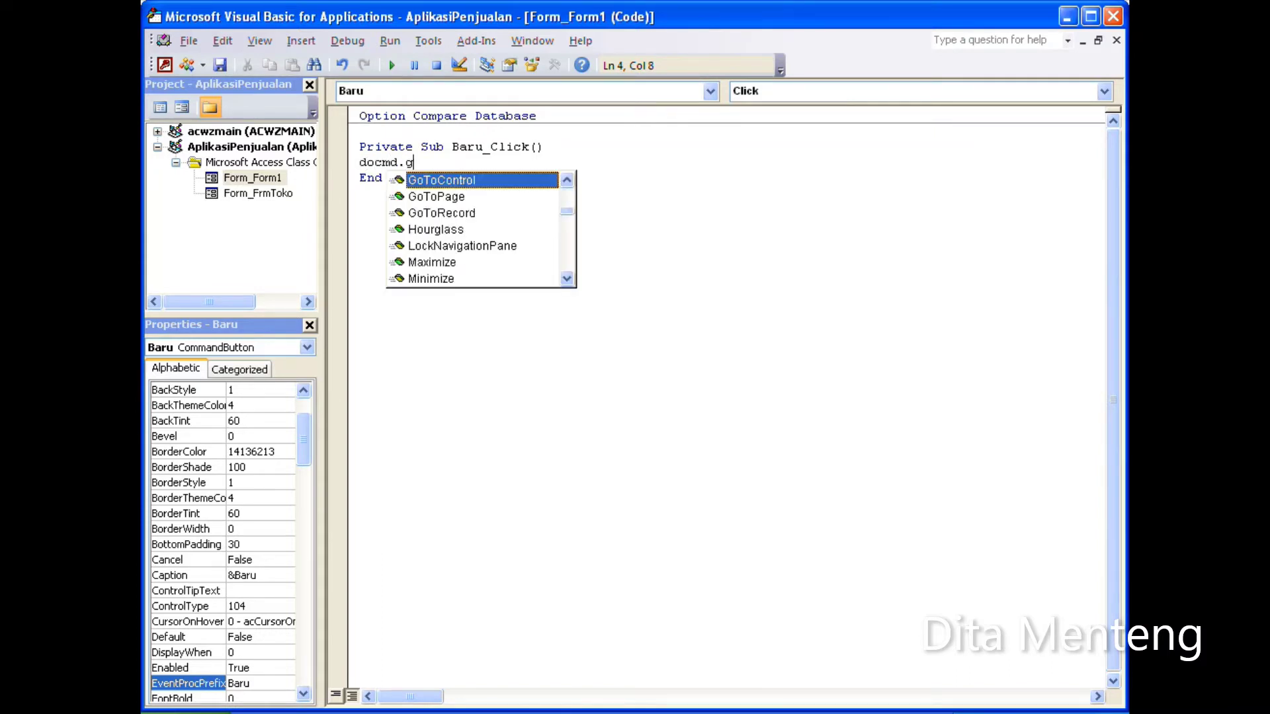
pyautogui.write('oto')
pyautogui.write('record')
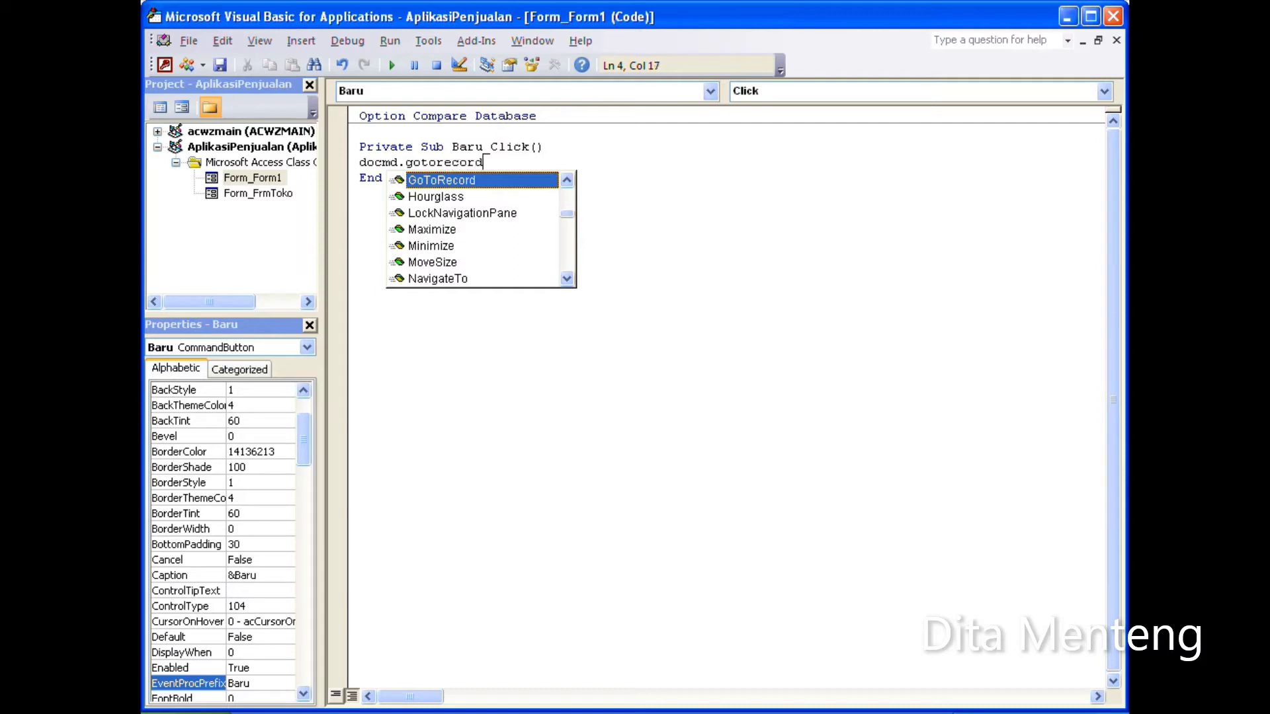
pyautogui.write(',,')
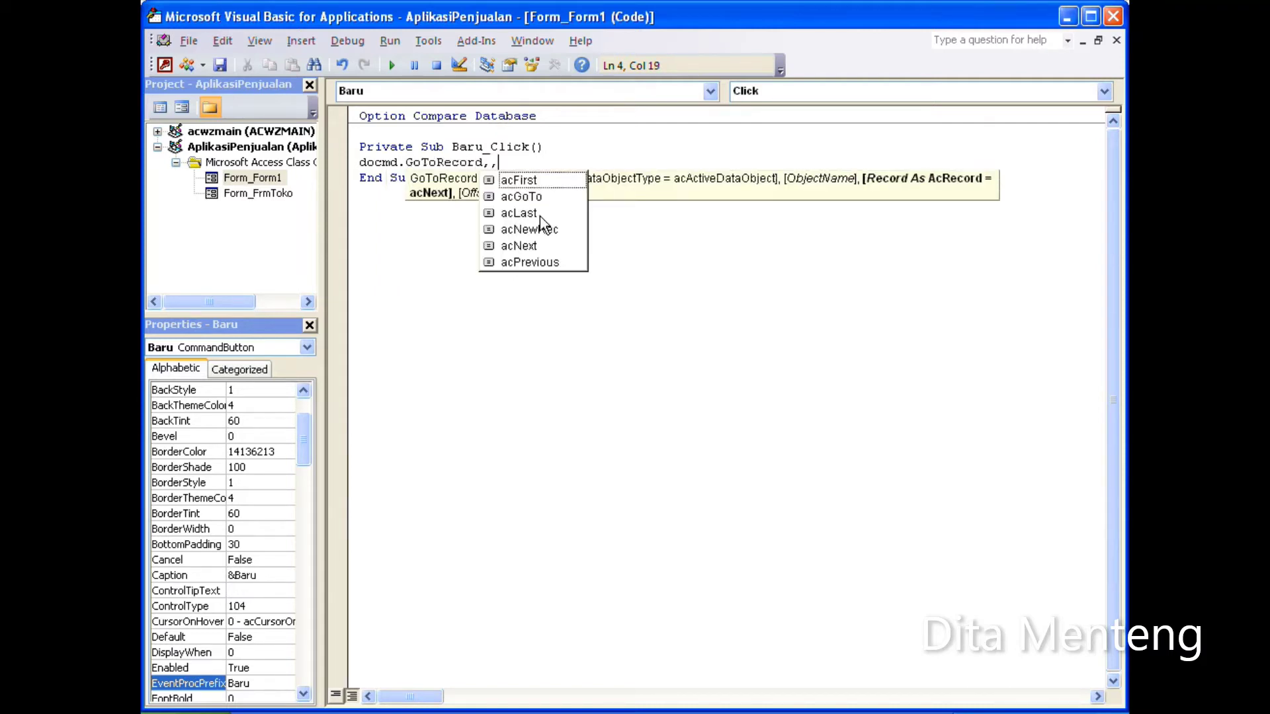
pyautogui.write('a')
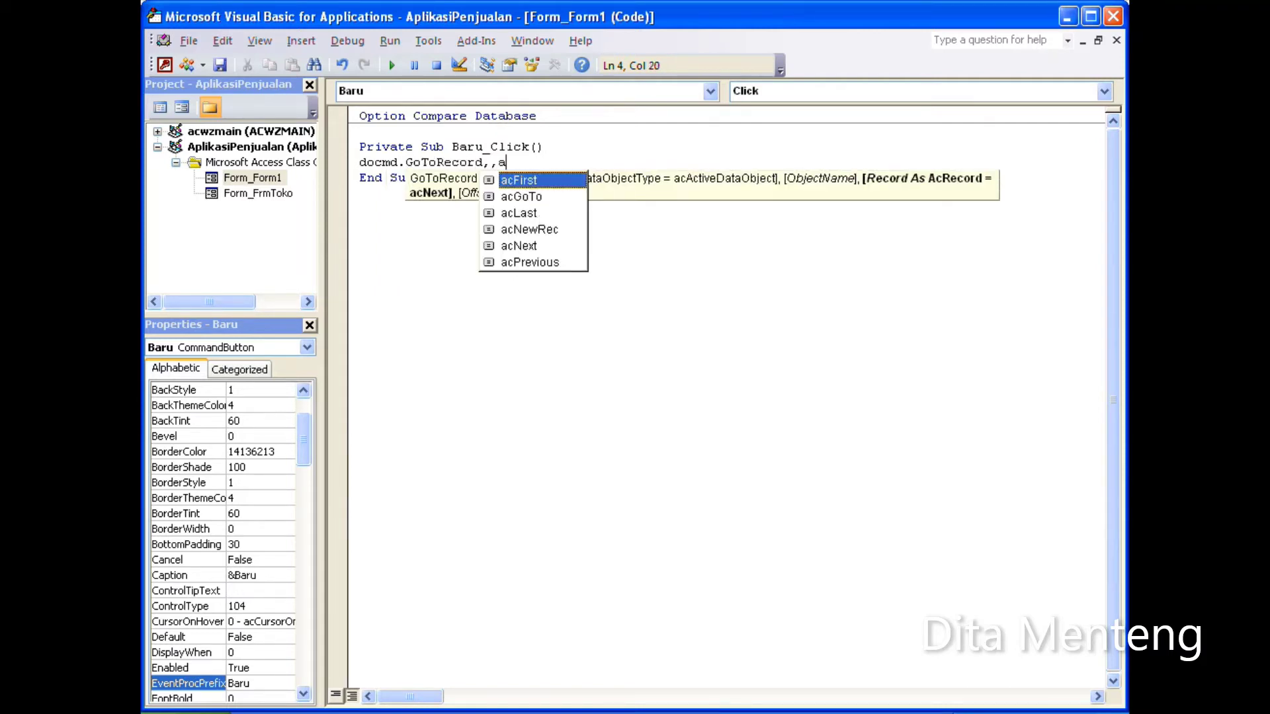
pyautogui.write('cnewrec')
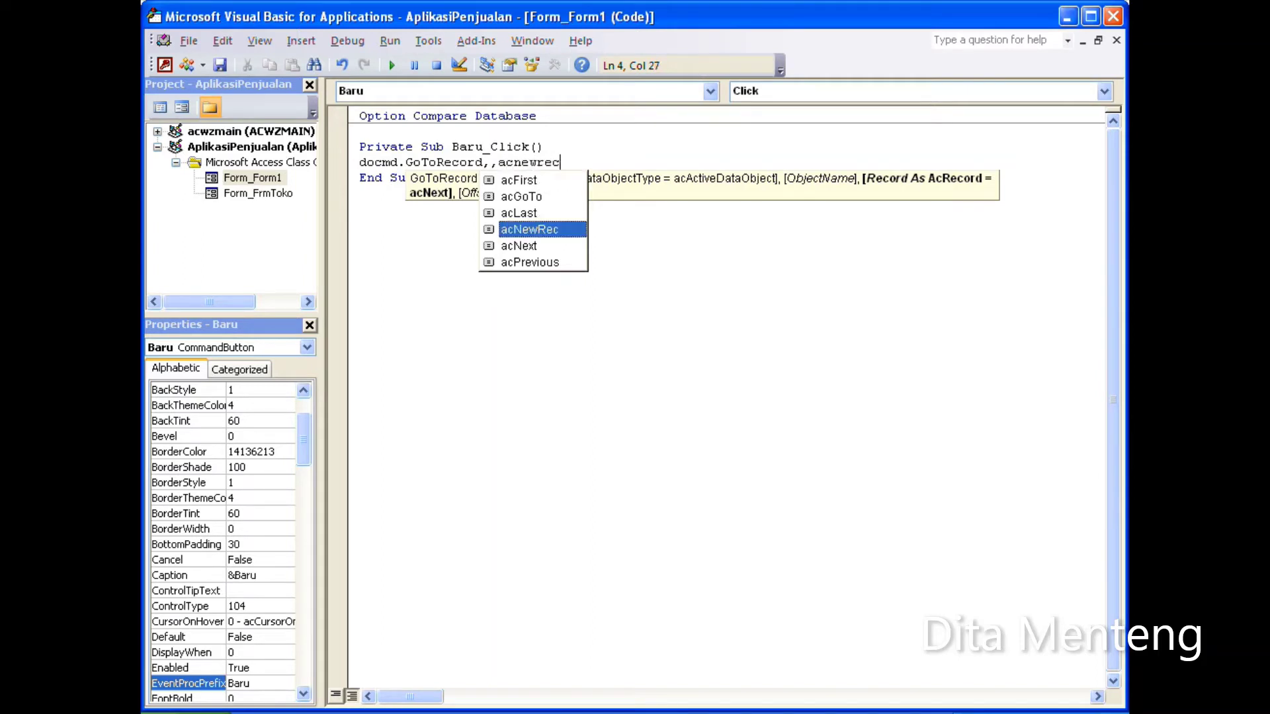
pyautogui.press('Return')
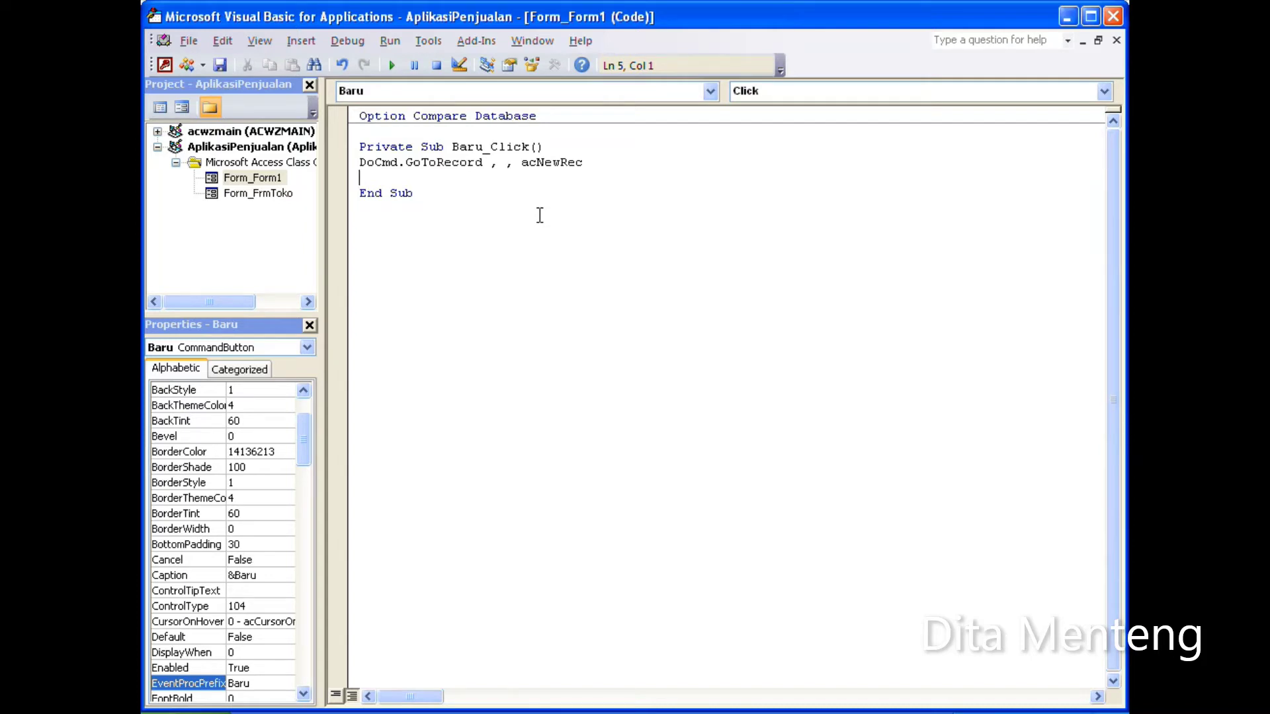
pyautogui.write('me.')
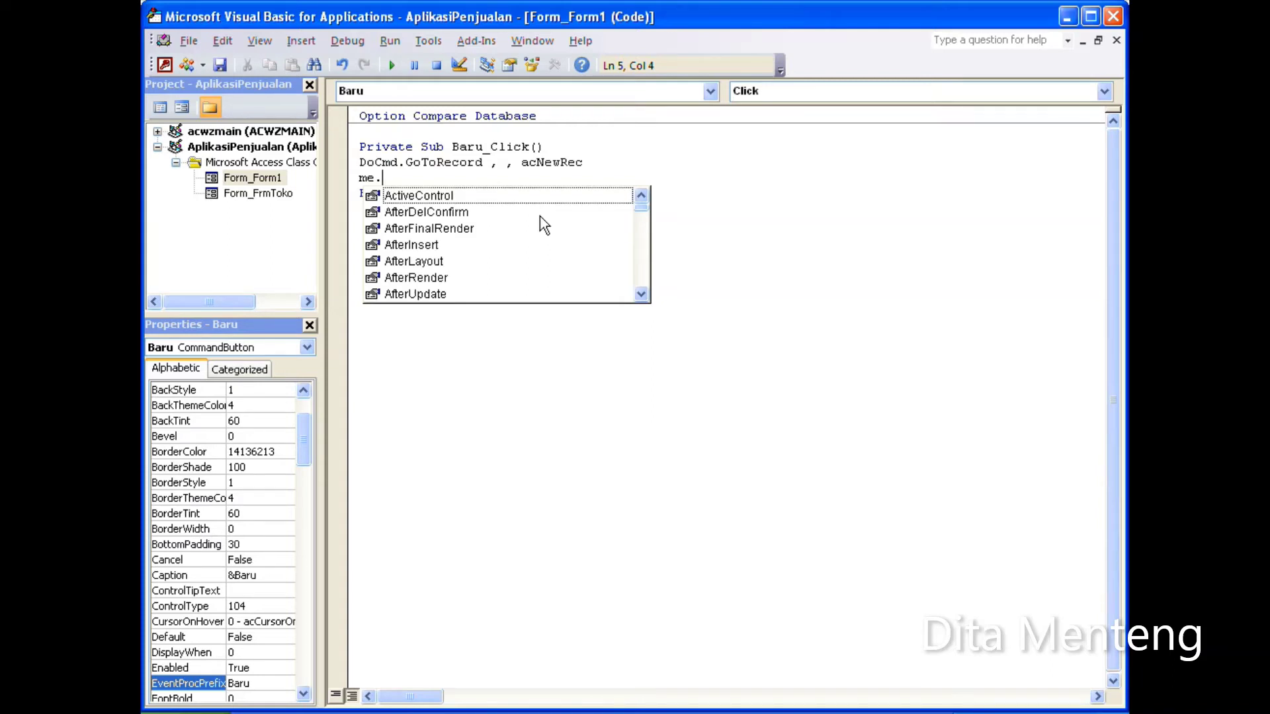
pyautogui.write('k')
pyautogui.press('BackSpace')
pyautogui.write('gro')
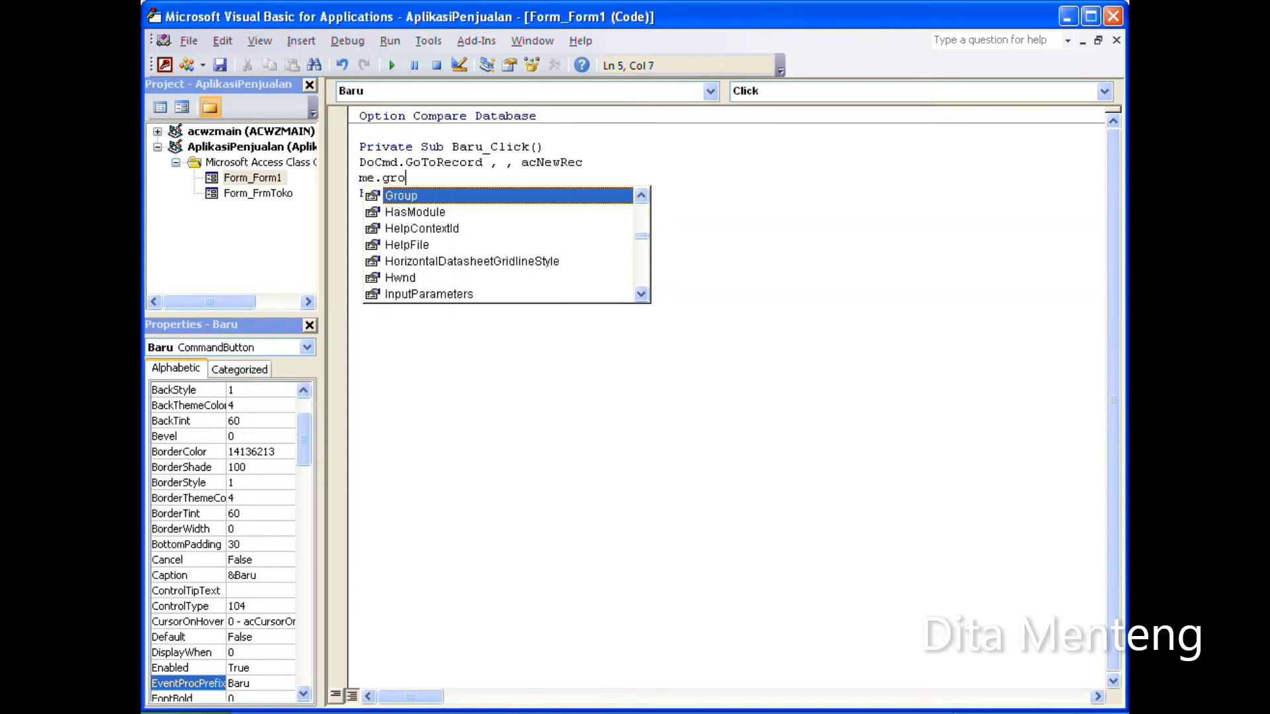
pyautogui.write('up.set')
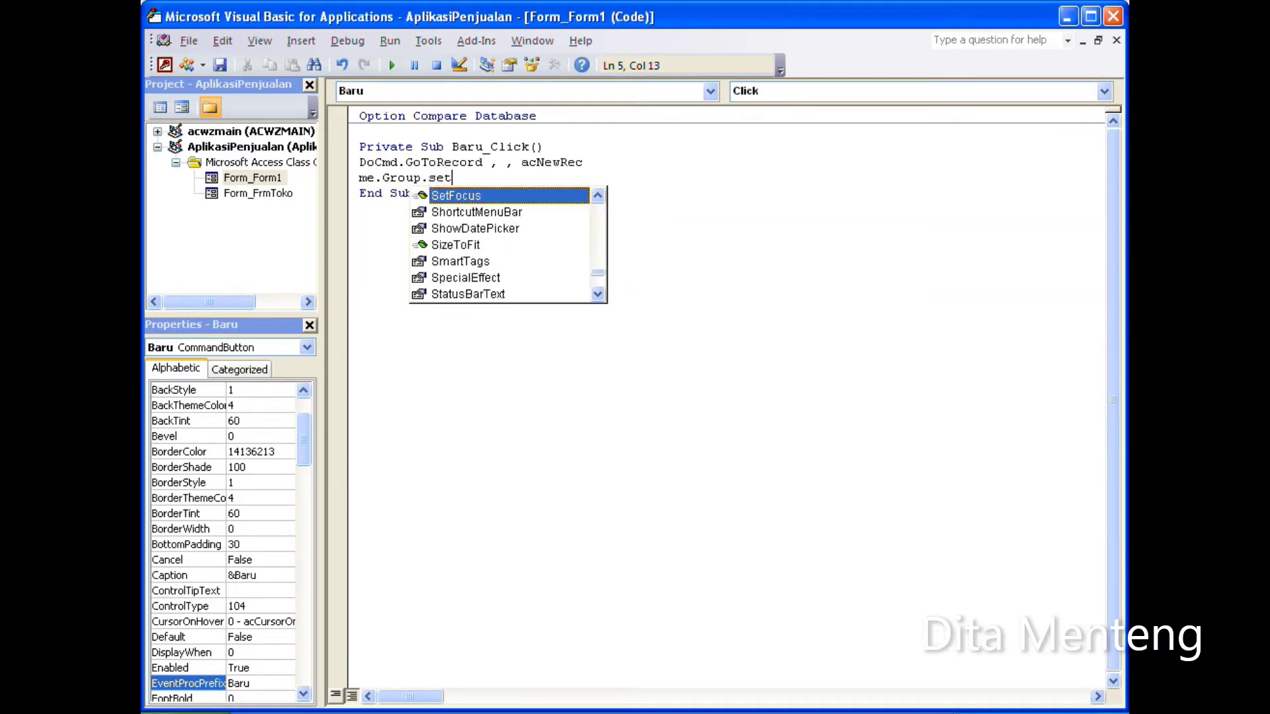
pyautogui.write('focus')
pyautogui.press('Return')
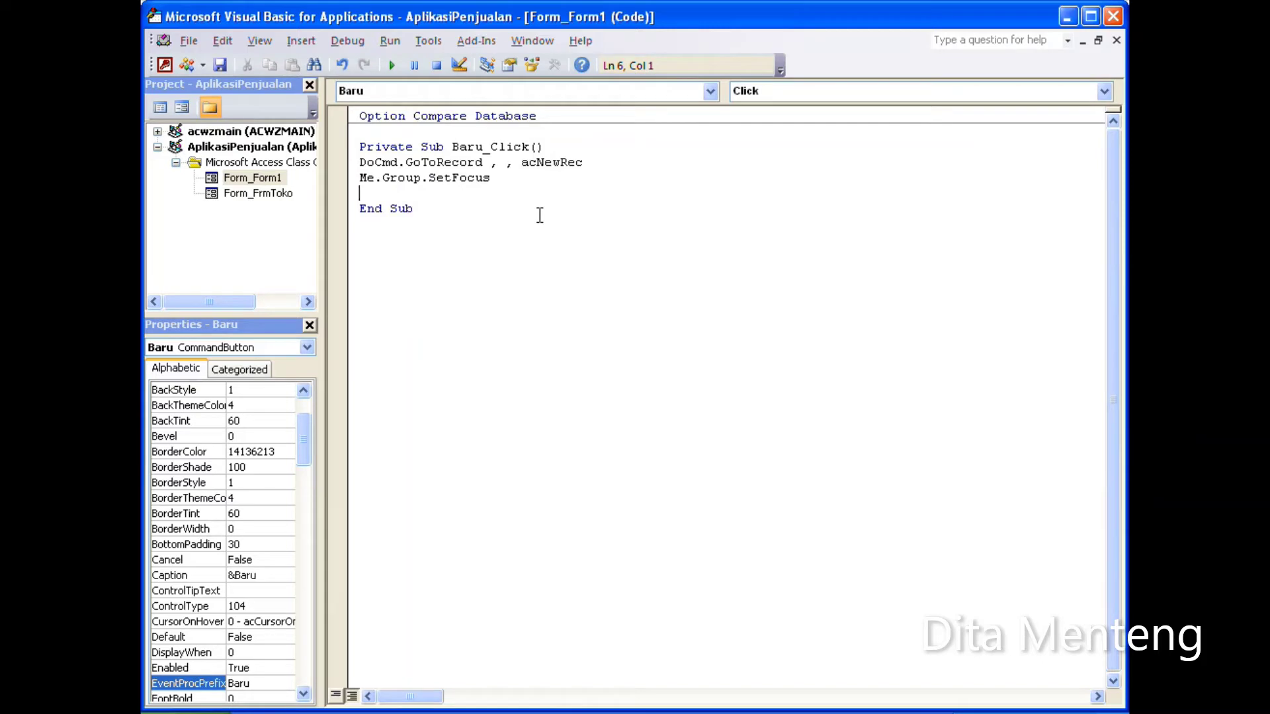
pyautogui.write('m')
pyautogui.write('e.refr')
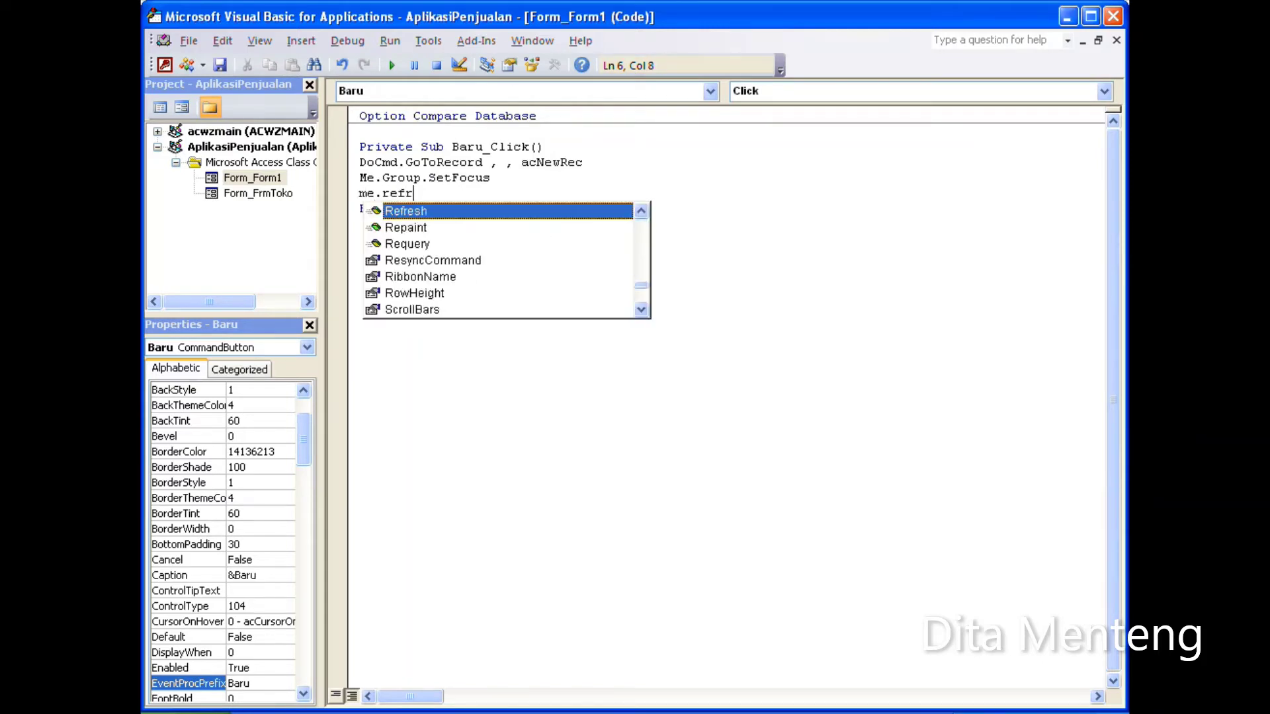
pyautogui.write('esh')
pyautogui.press('Return')
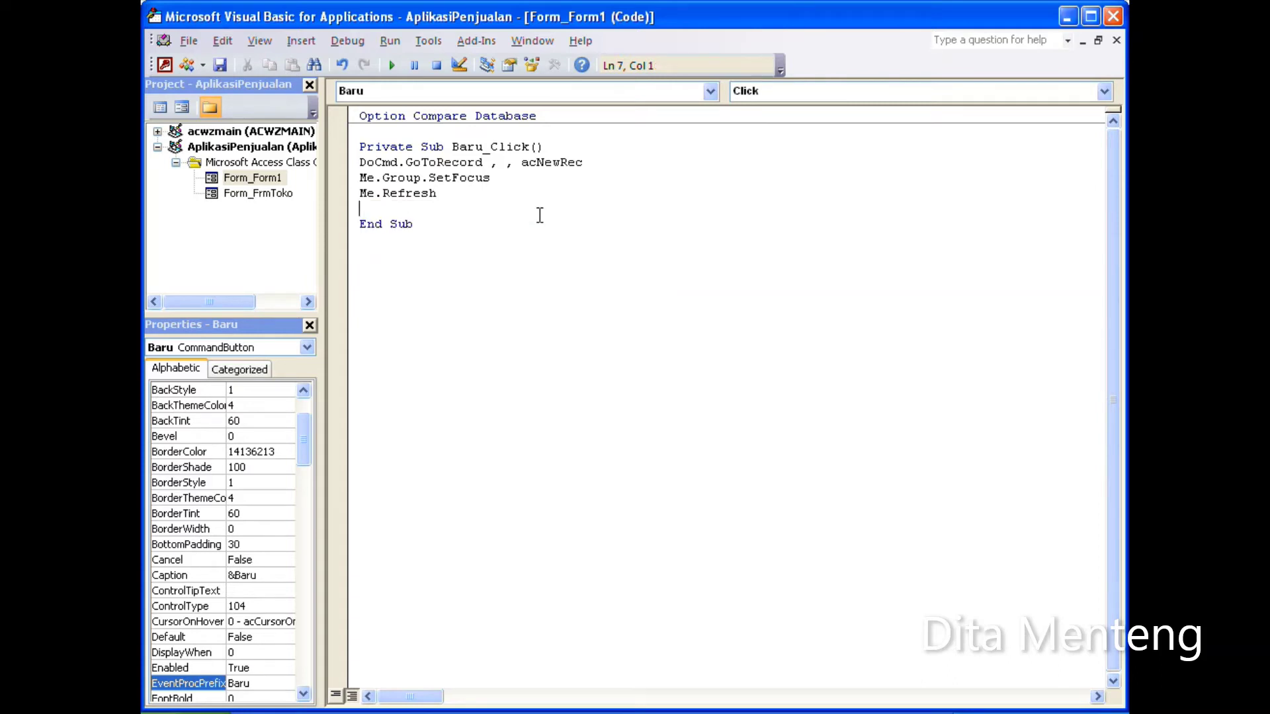
pyautogui.write("'ar")
# Step: Add the comment 'tujuannya: untuk membuat record baru/mengkosongkan form, jika sudah focuskan kursor pada teks group'
pyautogui.press('BackSpace')
pyautogui.press('BackSpace')
pyautogui.write('tujuannya')
pyautogui.write(';')
pyautogui.press('BackSpace')
pyautogui.write(': u')
pyautogui.write('ntuk membu')
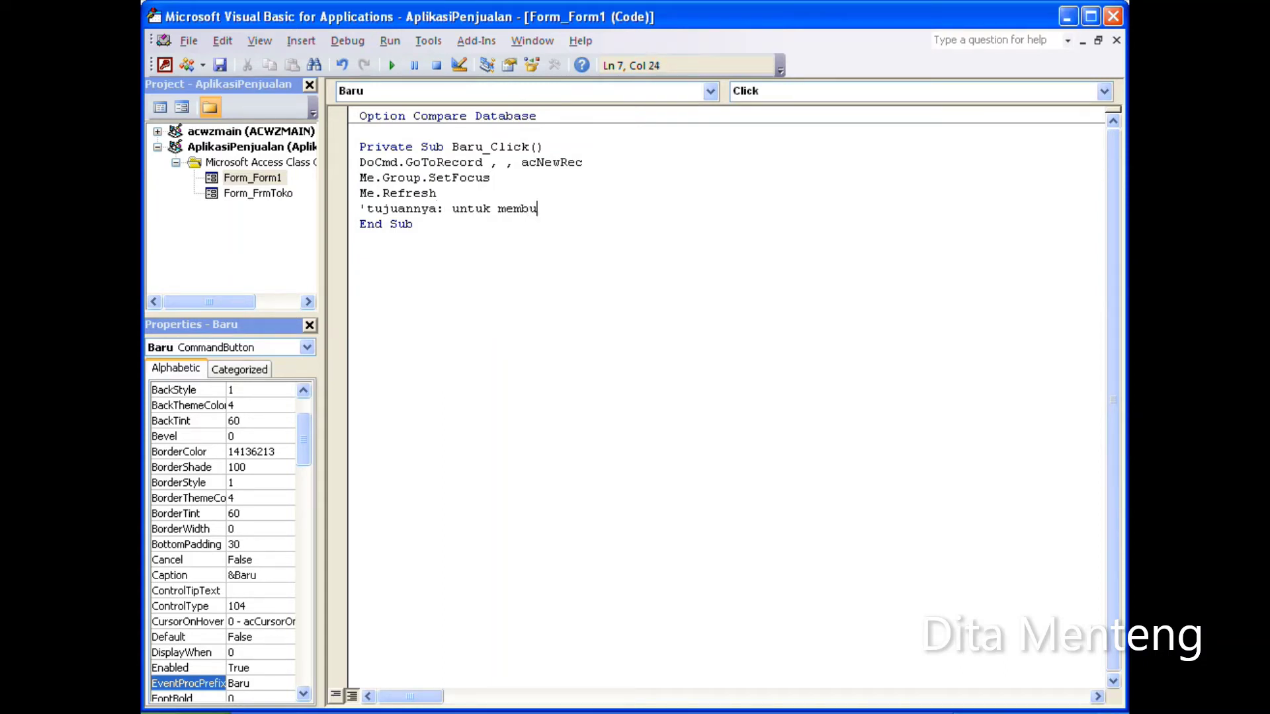
pyautogui.write('at recor')
pyautogui.write('d baru/')
pyautogui.write('m')
pyautogui.write('engkoso')
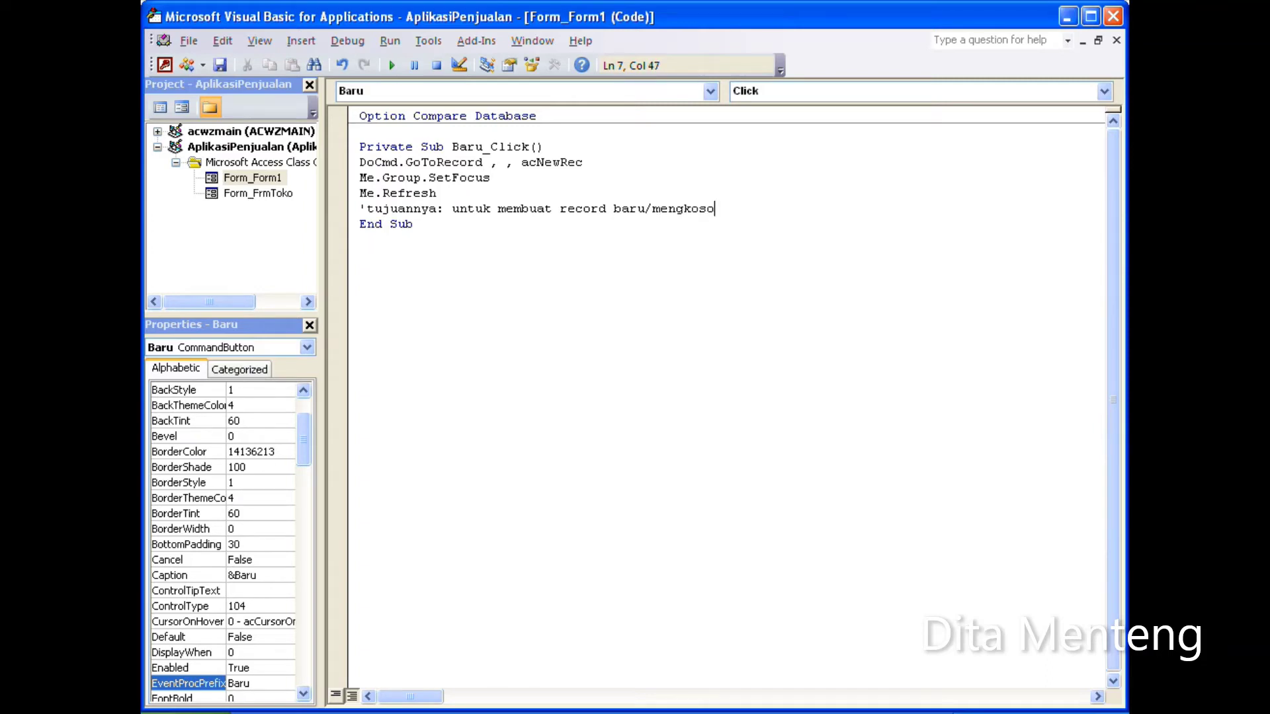
pyautogui.write('ngkan fo')
pyautogui.write('r')
pyautogui.write('m')
pyautogui.write(', j')
pyautogui.write('ika sudah ')
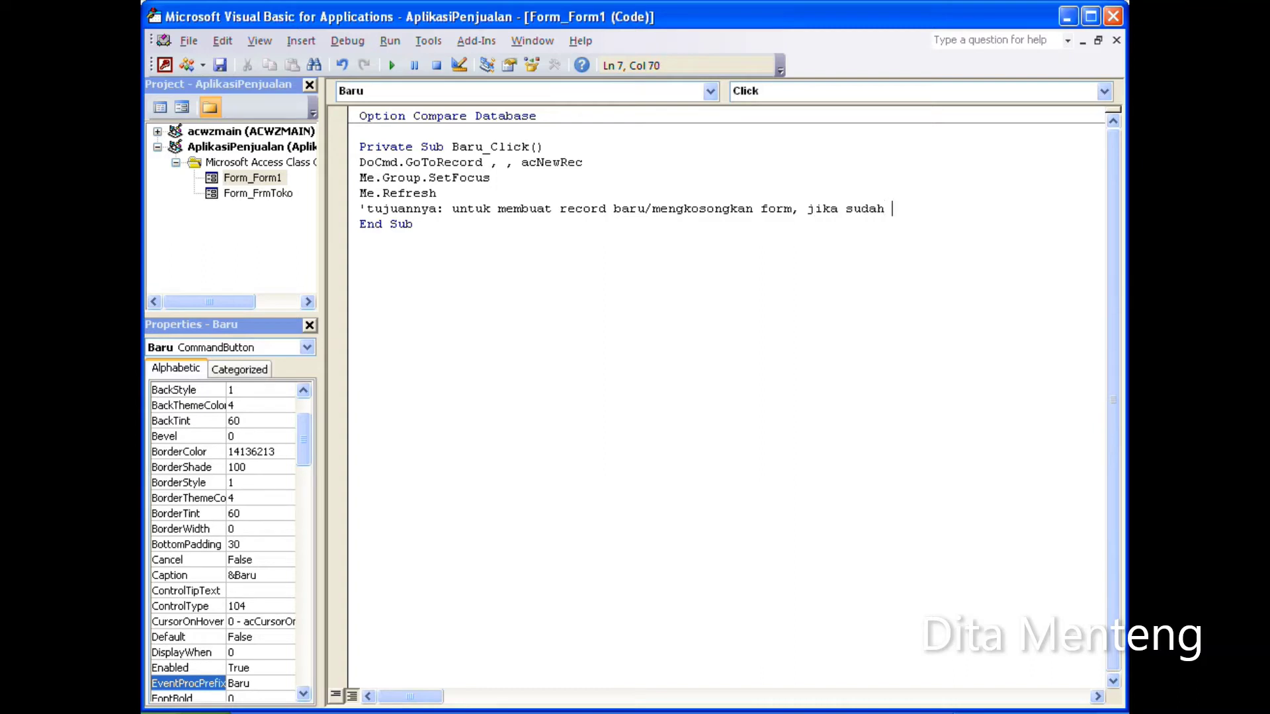
pyautogui.write('focu')
pyautogui.write('skan ku')
pyautogui.write('rsor pada ')
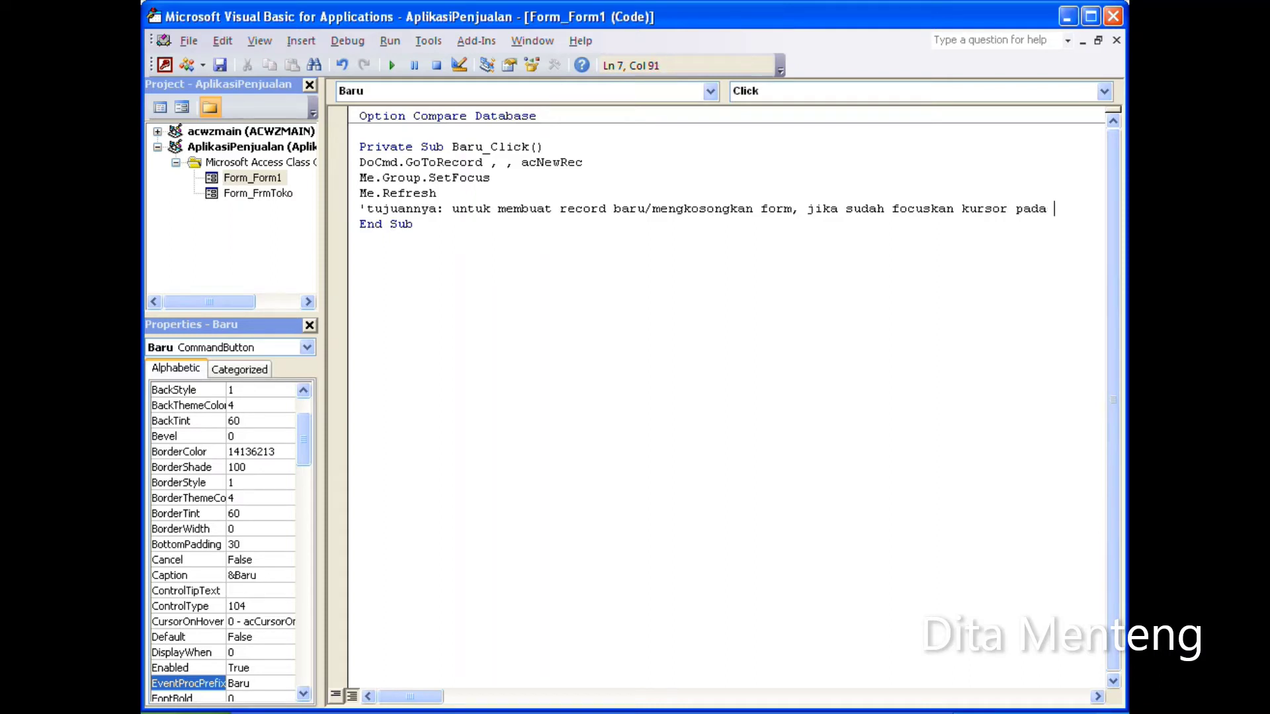
pyautogui.write('g')
pyautogui.press('BackSpace')
pyautogui.write('te')
pyautogui.write('ks ')
pyautogui.write('group')
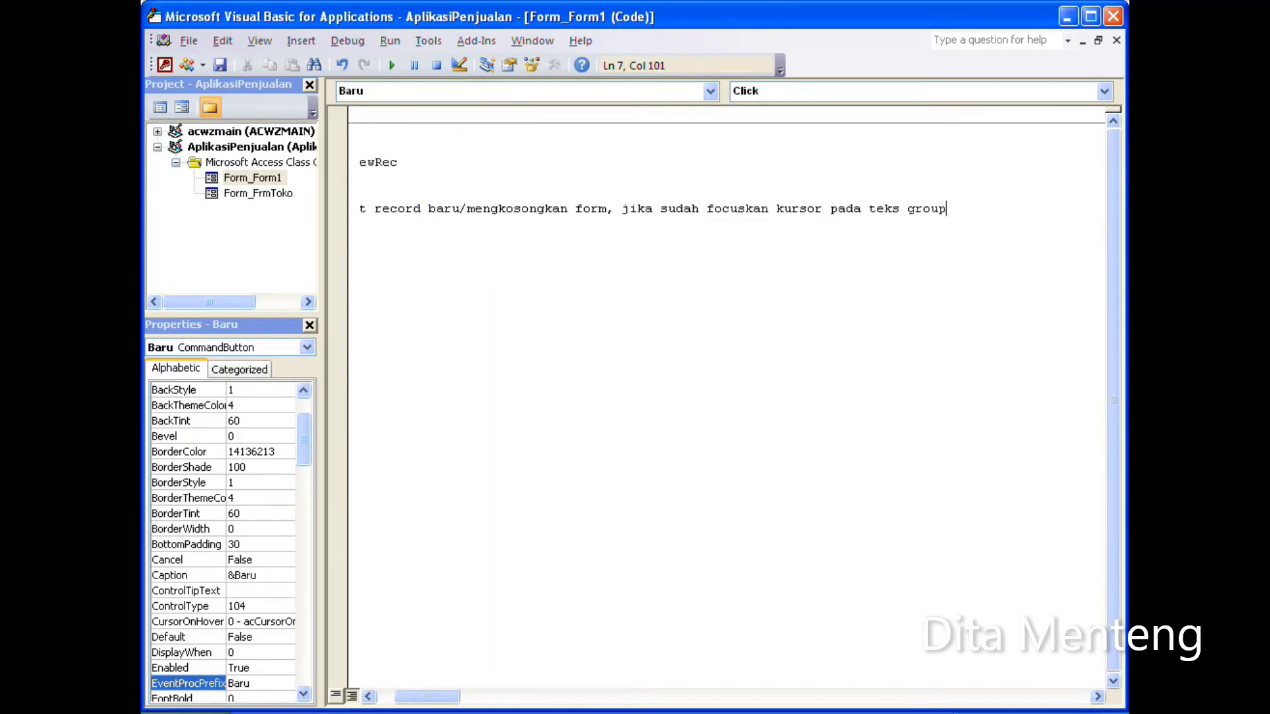
pyautogui.press('Return')
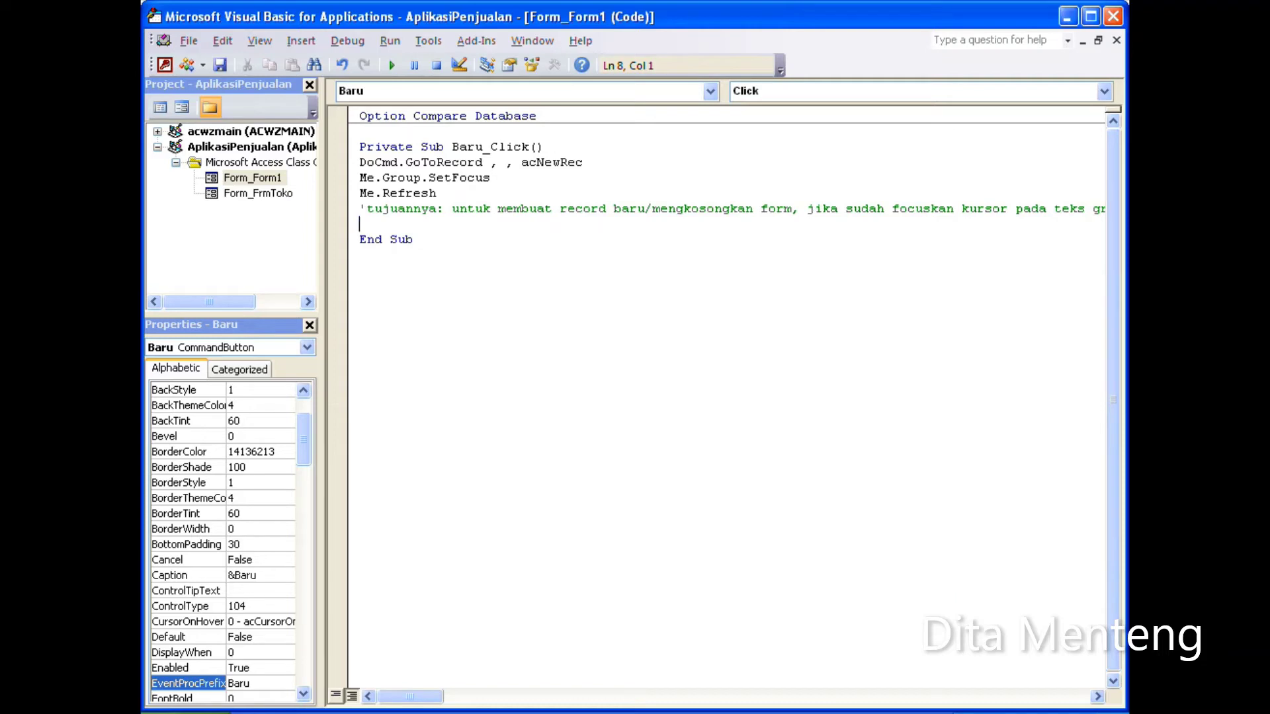
# Step: Add a second comment: 'refres artinya : update/perbaiki data yang baru'
pyautogui.write("'")
pyautogui.write('m')
pyautogui.press('BackSpace')
pyautogui.write('udapte')
pyautogui.press('BackSpace')
pyautogui.press('BackSpace')
pyautogui.press('BackSpace')
pyautogui.press('BackSpace')
pyautogui.press('BackSpace')
pyautogui.write('refre')
pyautogui.write('s artinya')
pyautogui.write(' : a')
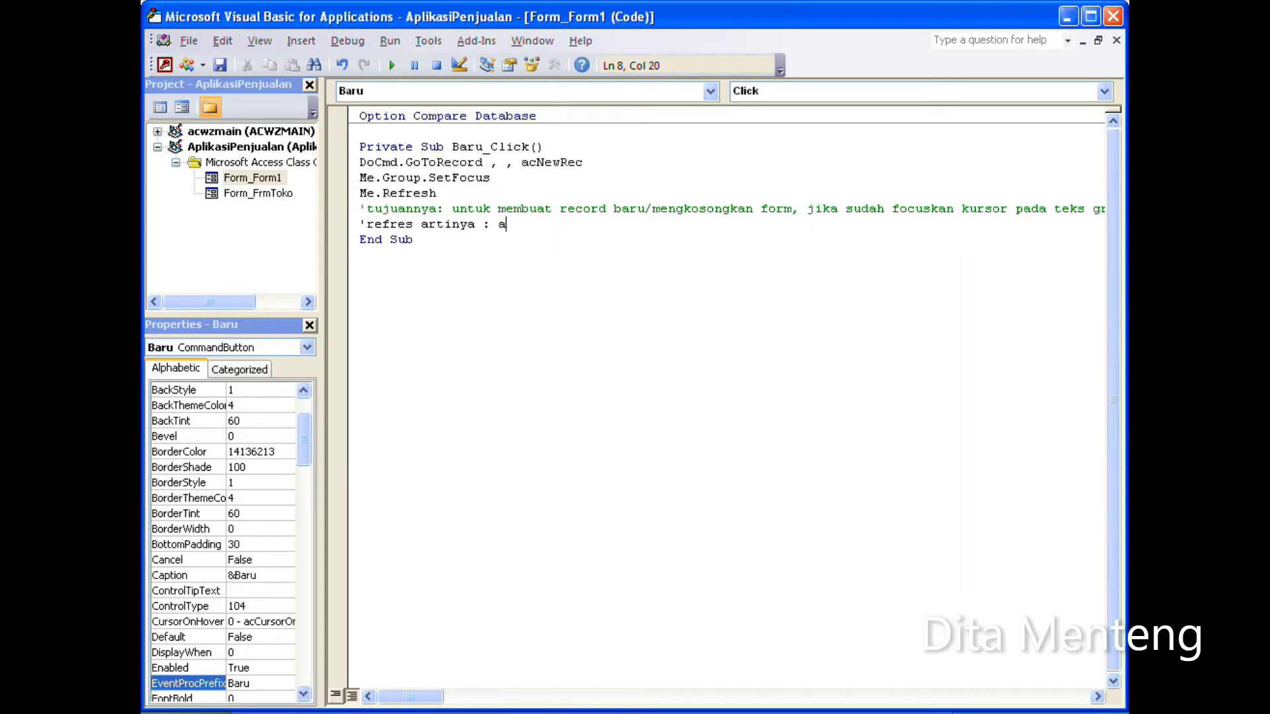
pyautogui.press('BackSpace')
pyautogui.write('update')
pyautogui.write('/')
pyautogui.write('per')
pyautogui.write('baiki data y')
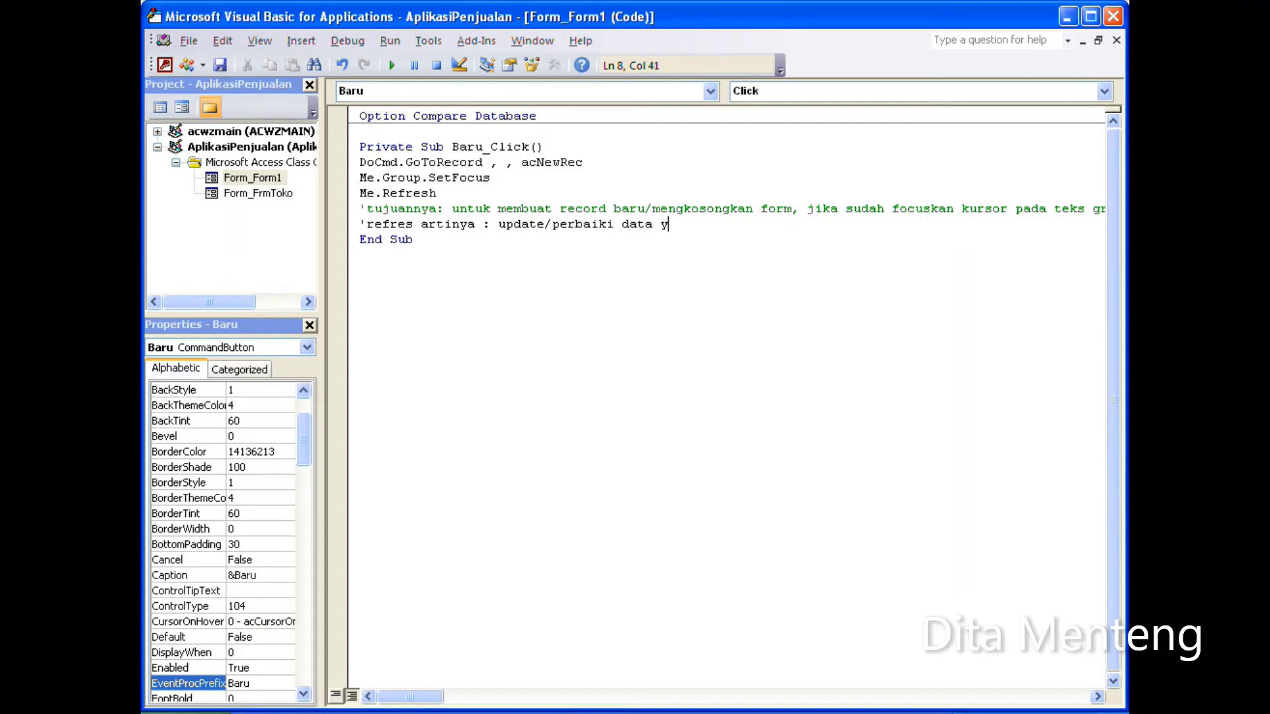
pyautogui.write('ang baru')
pyautogui.click(359, 239)
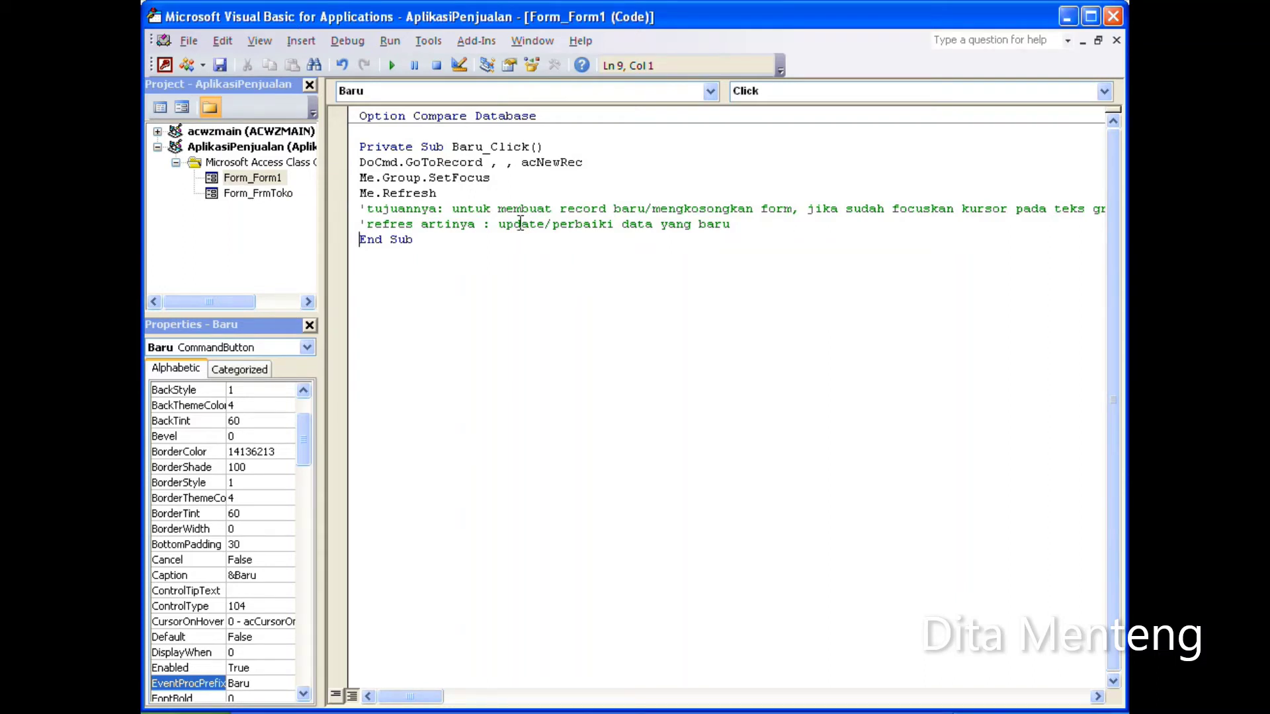
pyautogui.click(520, 224)
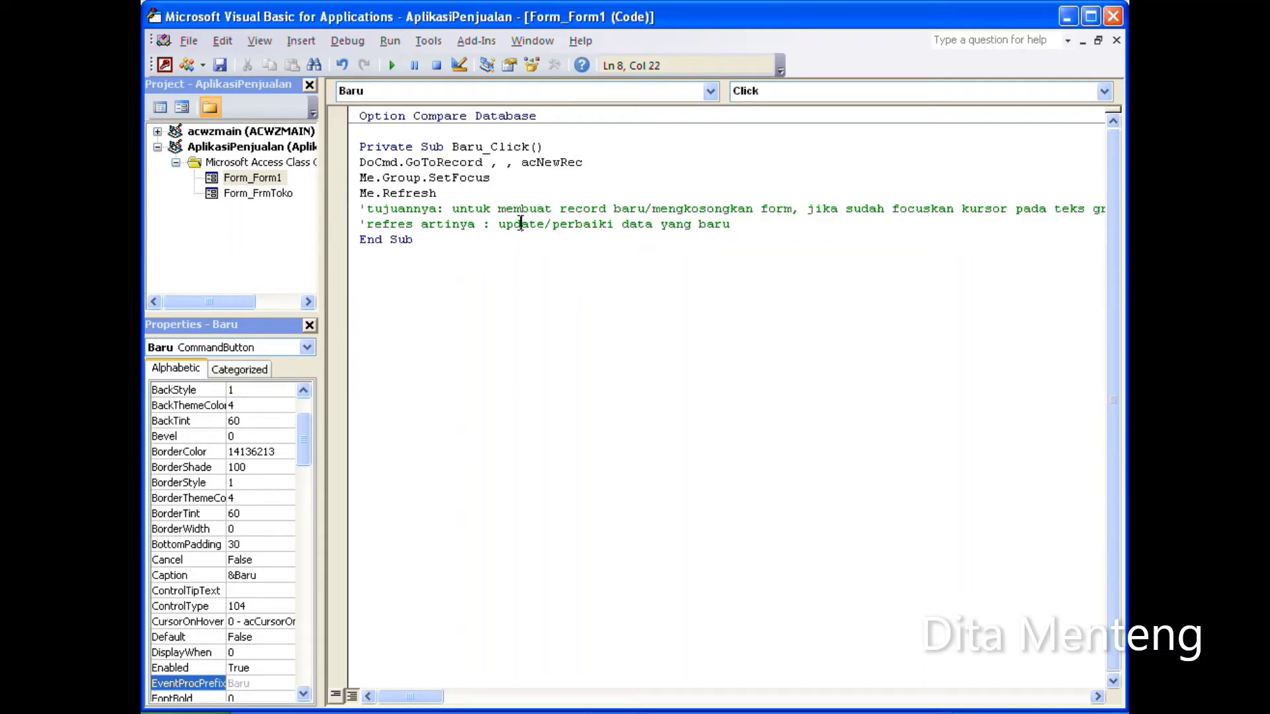
# Step: Create Keluar_Click running DoCmd.Close, commented 'tujuannya: ketika tombol keluar diklik, maka langsung tutup form ini'
pyautogui.click(711, 92)
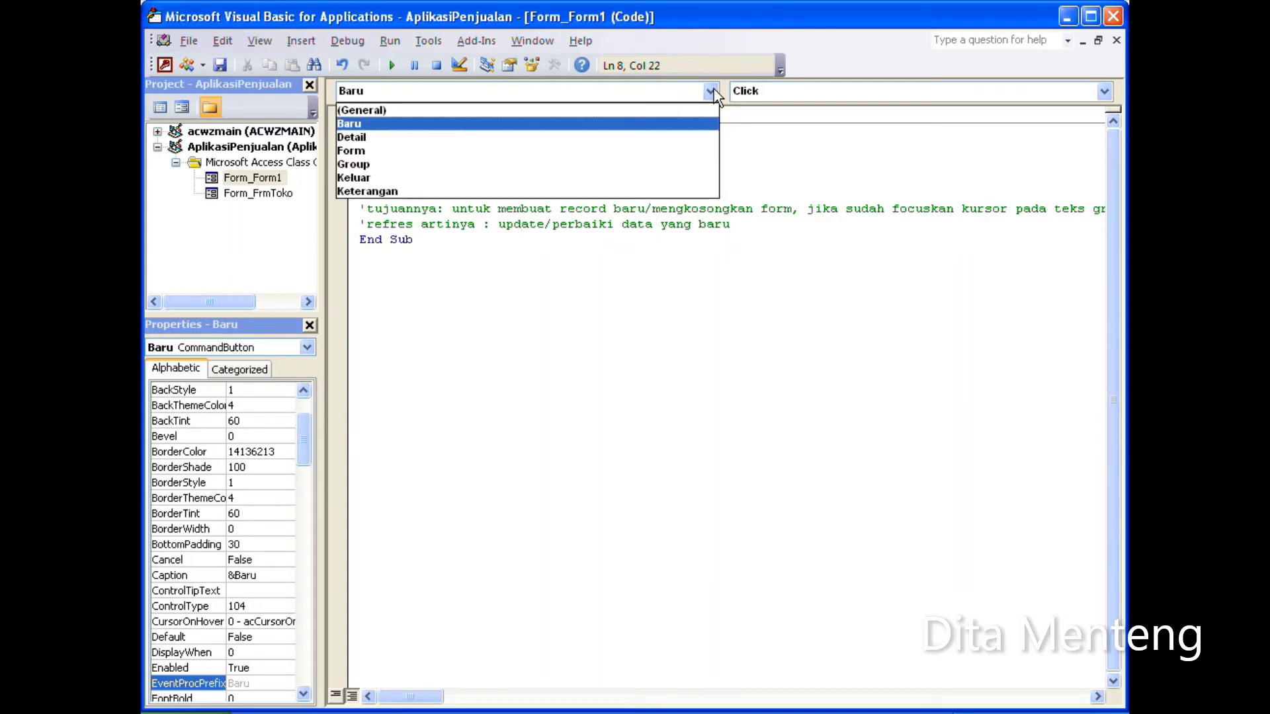
pyautogui.click(384, 179)
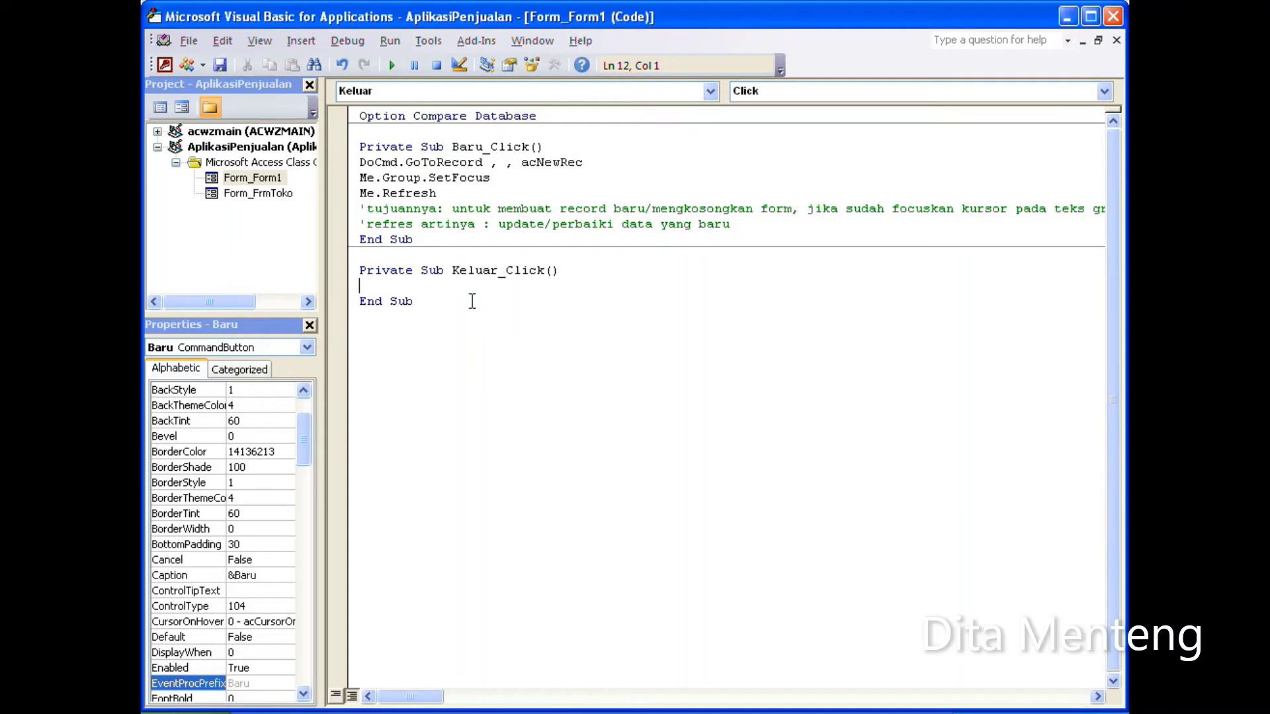
pyautogui.write('docmd.')
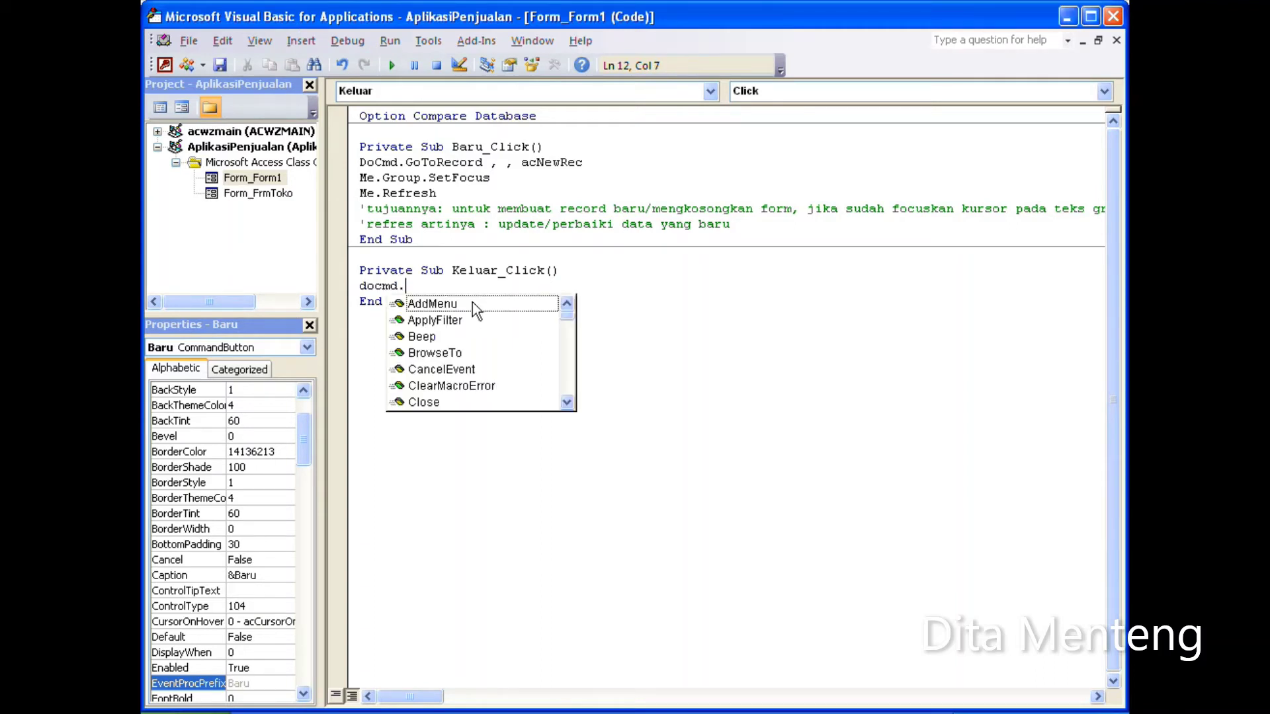
pyautogui.write('close')
pyautogui.press('Return')
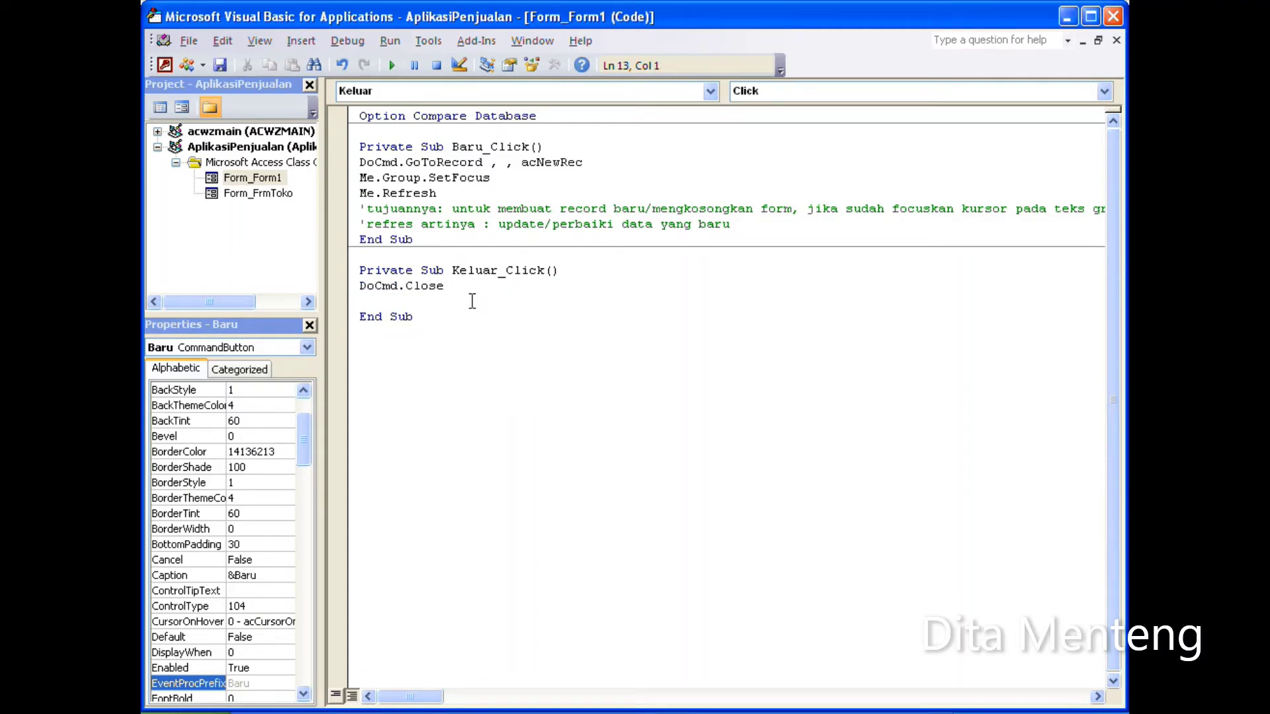
pyautogui.write("'")
pyautogui.write('t')
pyautogui.write('unja')
pyautogui.press('BackSpace')
pyautogui.press('BackSpace')
pyautogui.press('BackSpace')
pyautogui.write('j')
pyautogui.write('uannya')
pyautogui.write(': ketika ')
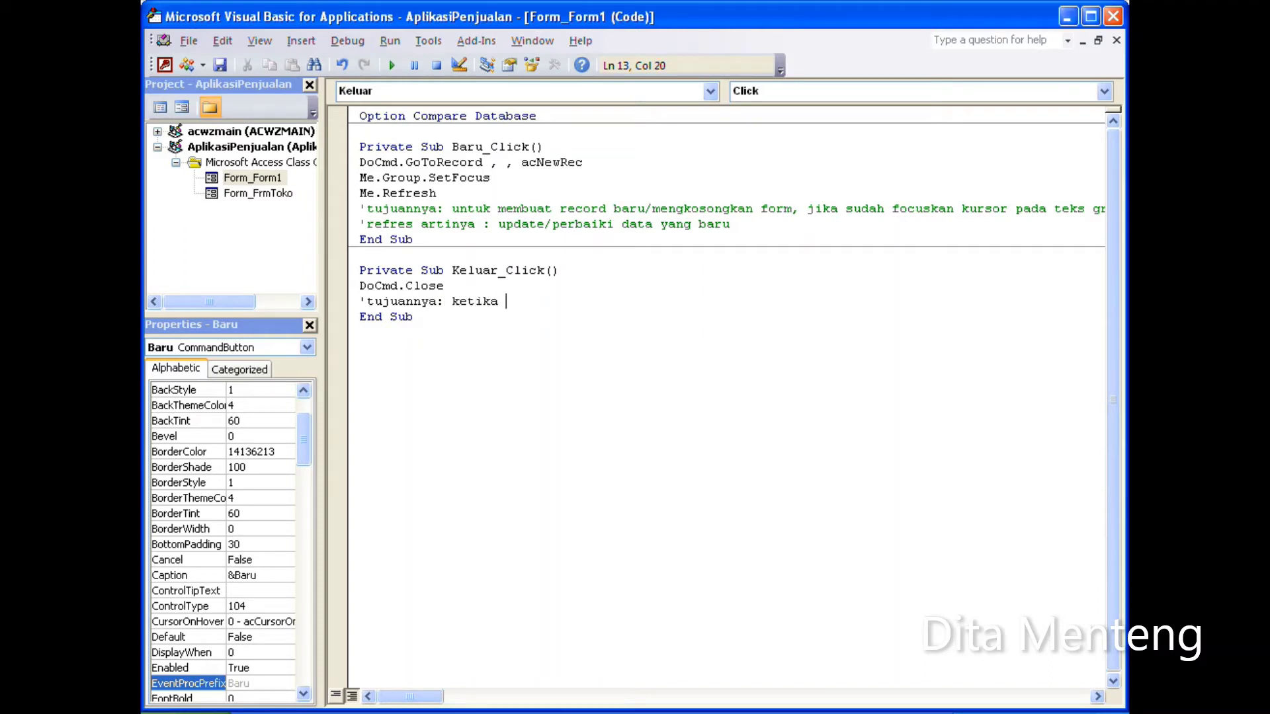
pyautogui.write('tombol k')
pyautogui.write('eluar dikli')
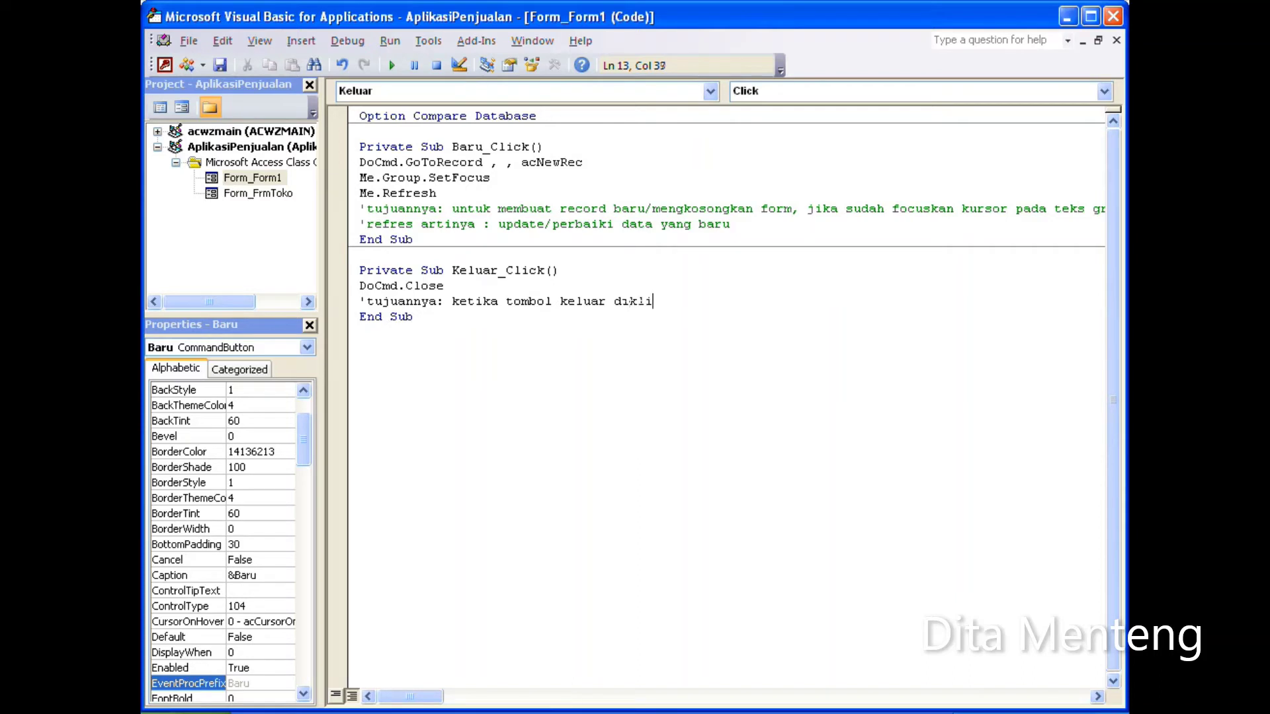
pyautogui.write('k, maka la')
pyautogui.write('ngsung tutup ')
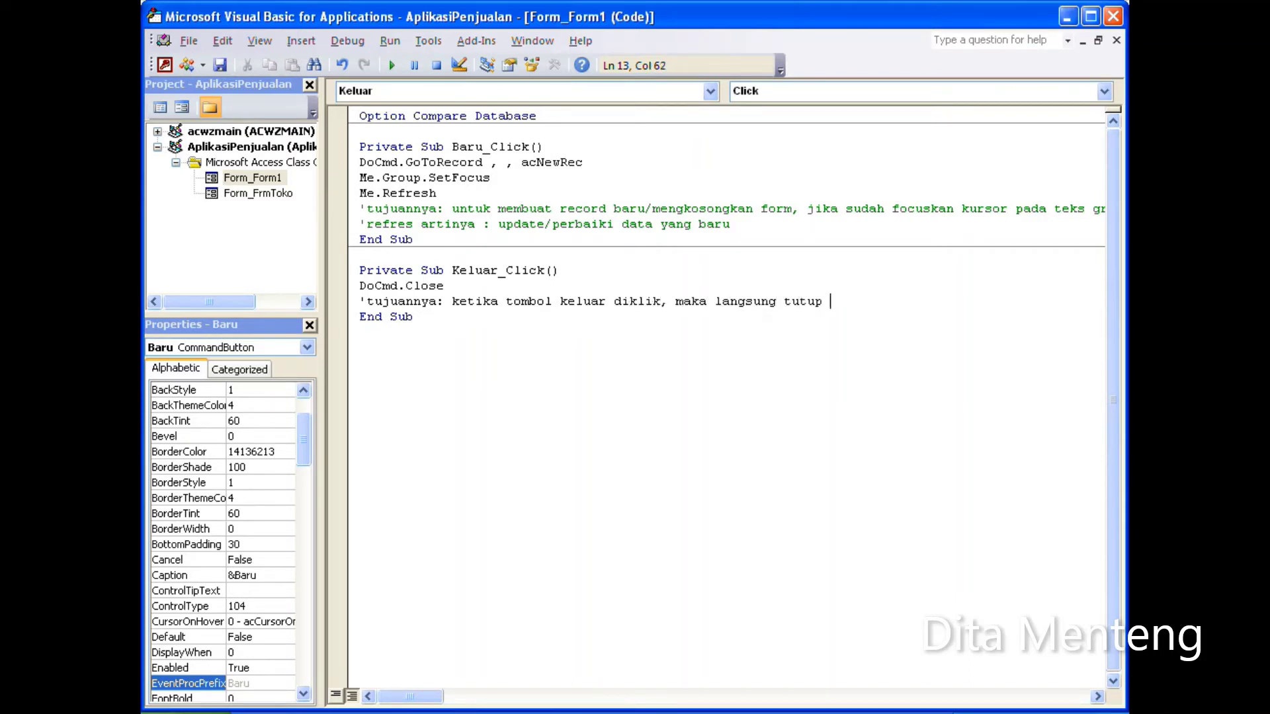
pyautogui.write('form ini')
pyautogui.click(413, 317)
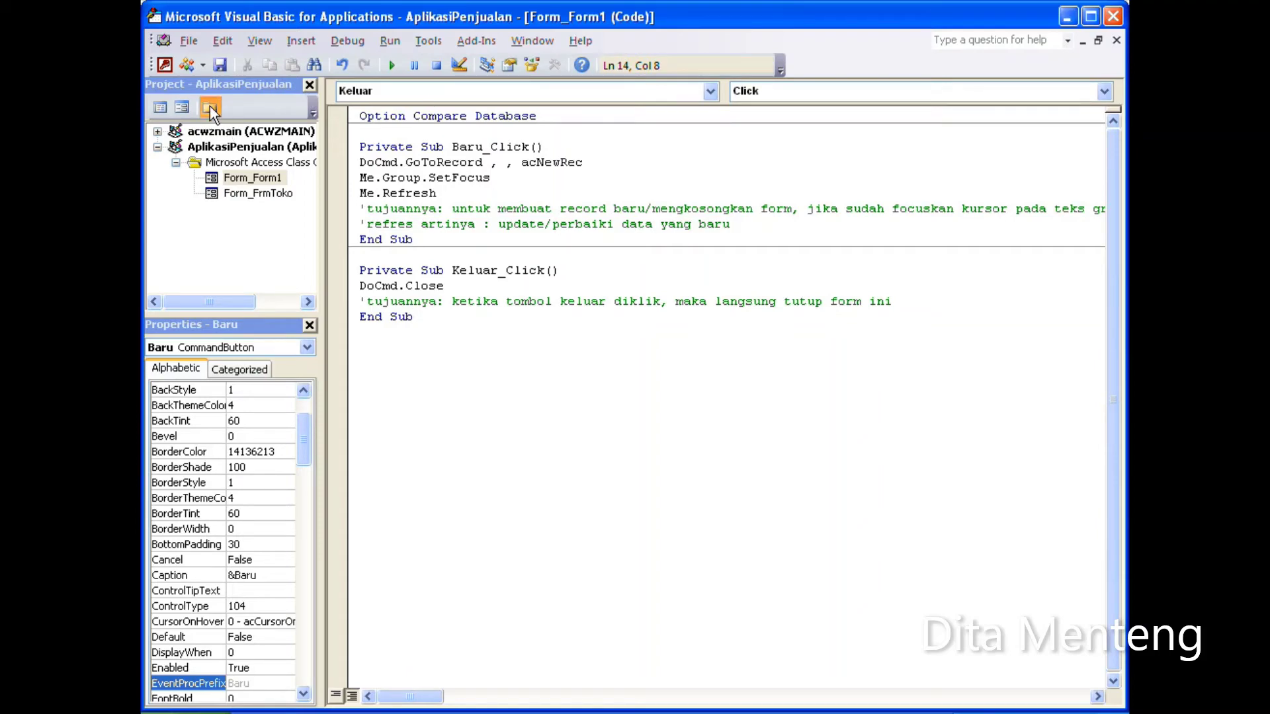
# Step: Close the VBA editor, return to Form1's design view and select the Detail section
pyautogui.click(189, 43)
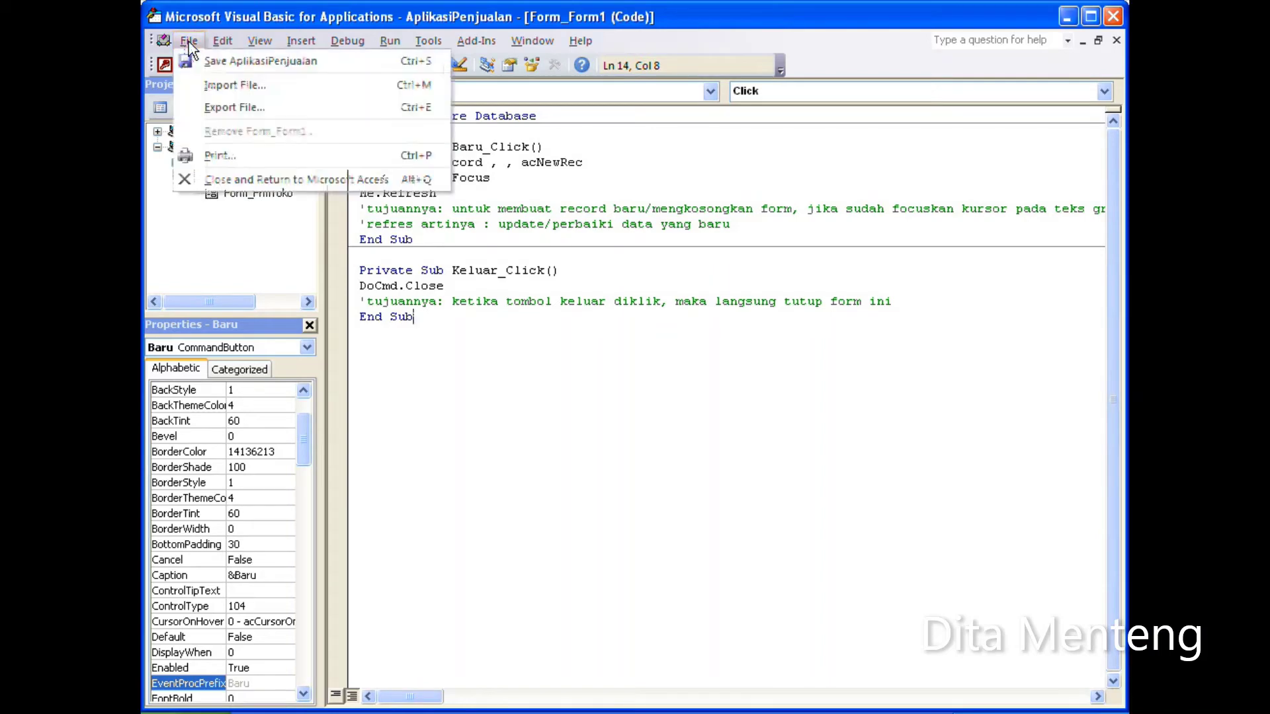
pyautogui.click(216, 178)
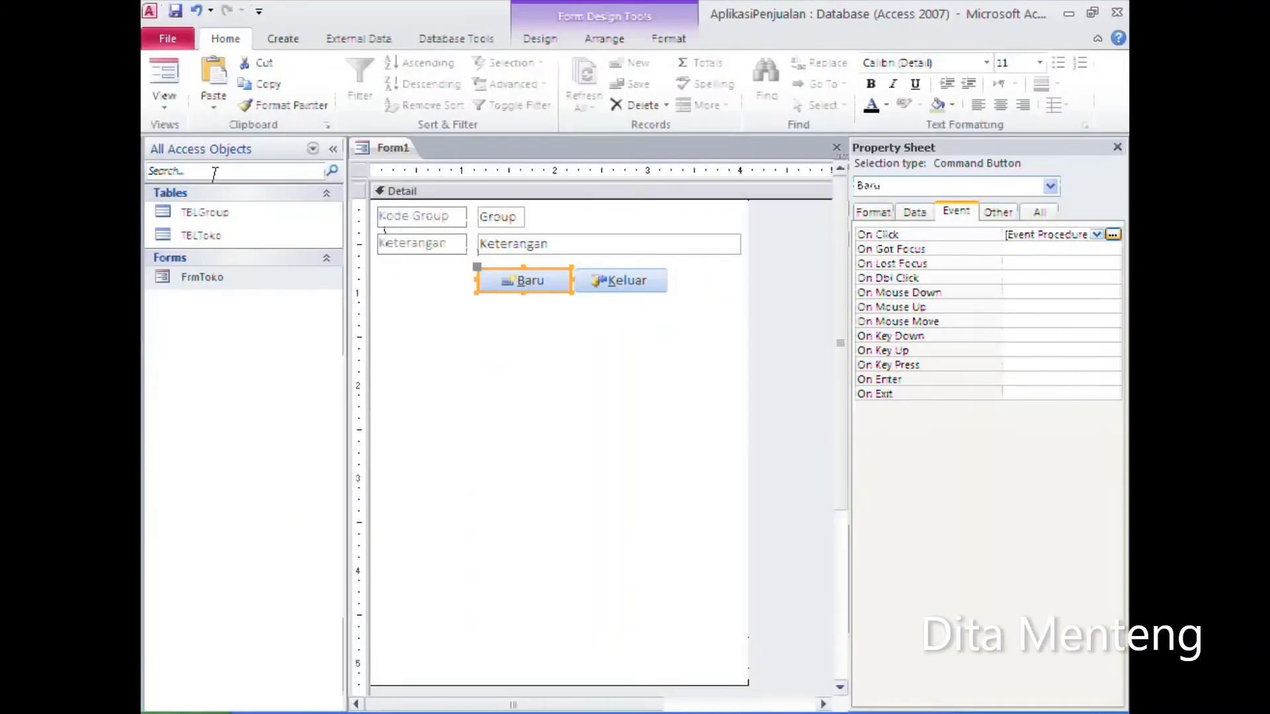
pyautogui.click(581, 386)
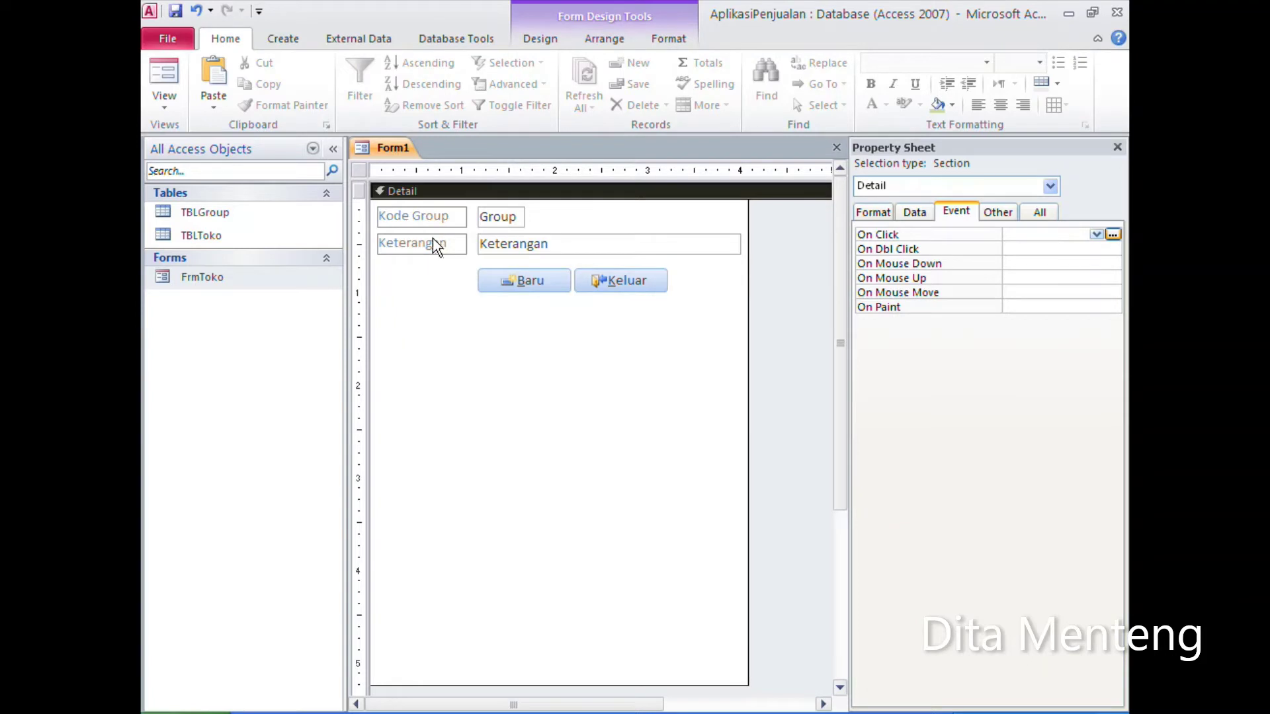
pyautogui.click(291, 39)
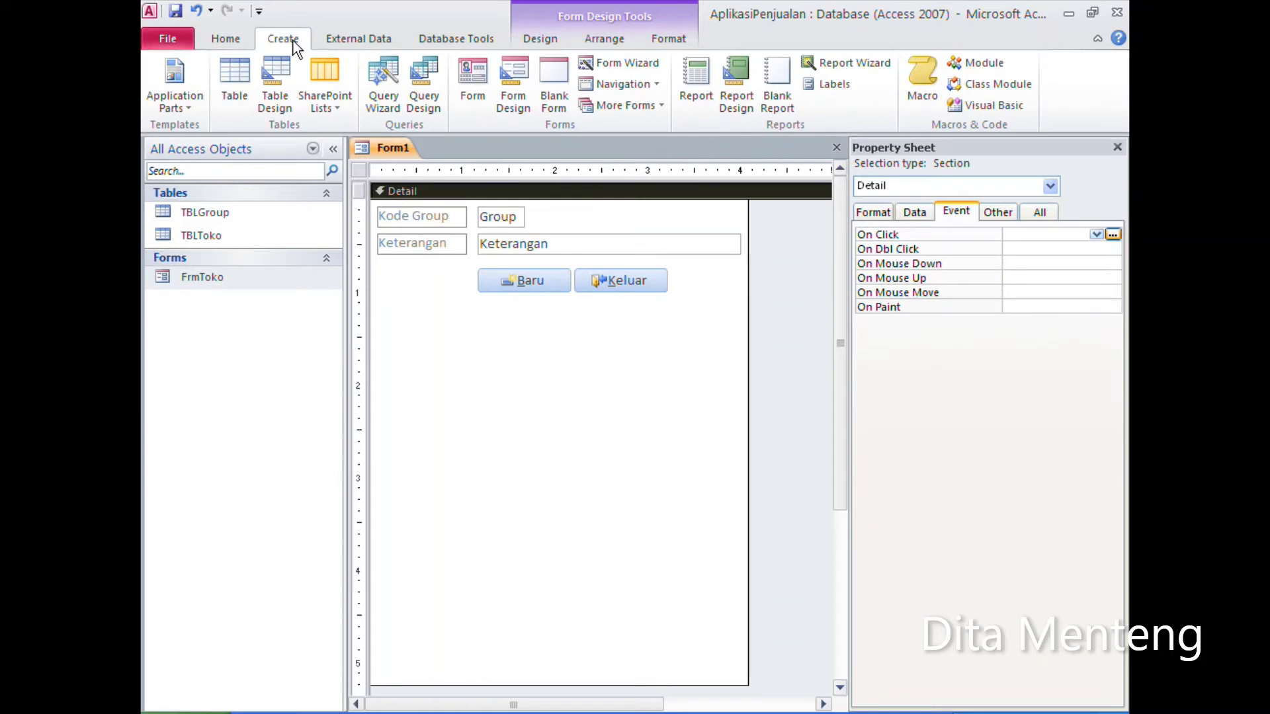
# Step: Draw a Subform/Subreport control below the Baru and Keluar buttons to launch the SubForm Wizard
pyautogui.click(540, 40)
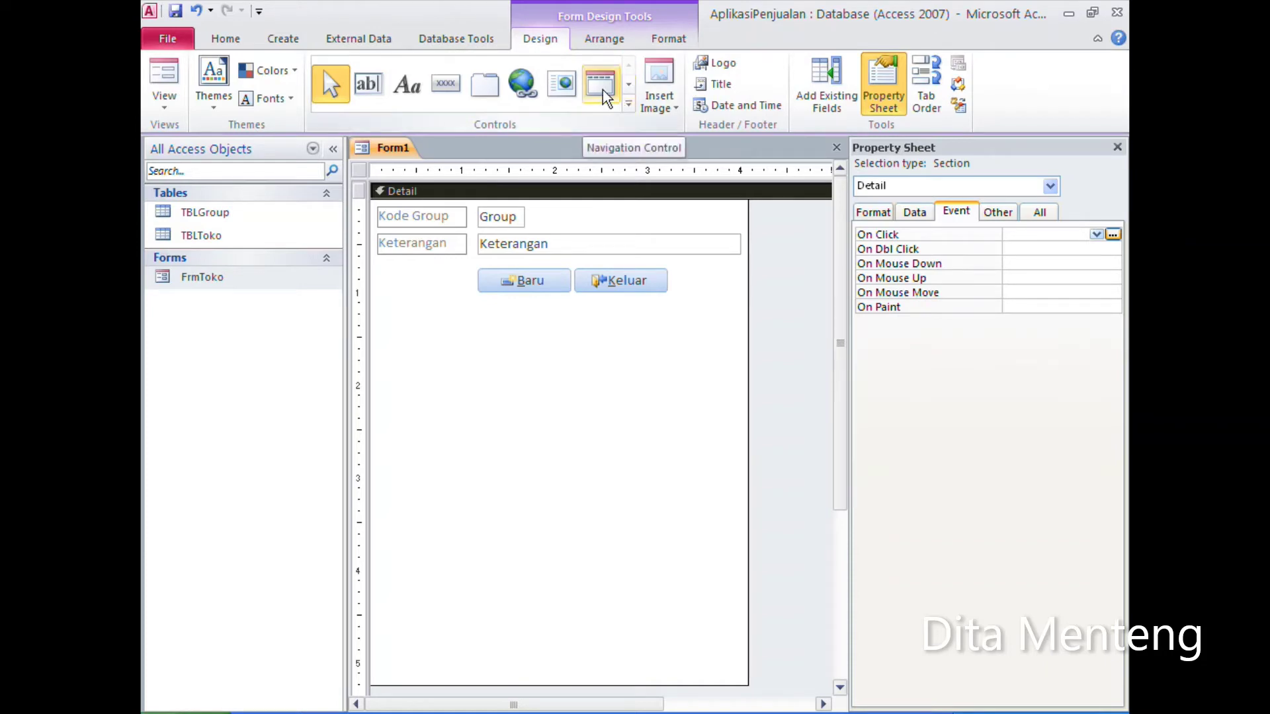
pyautogui.click(628, 108)
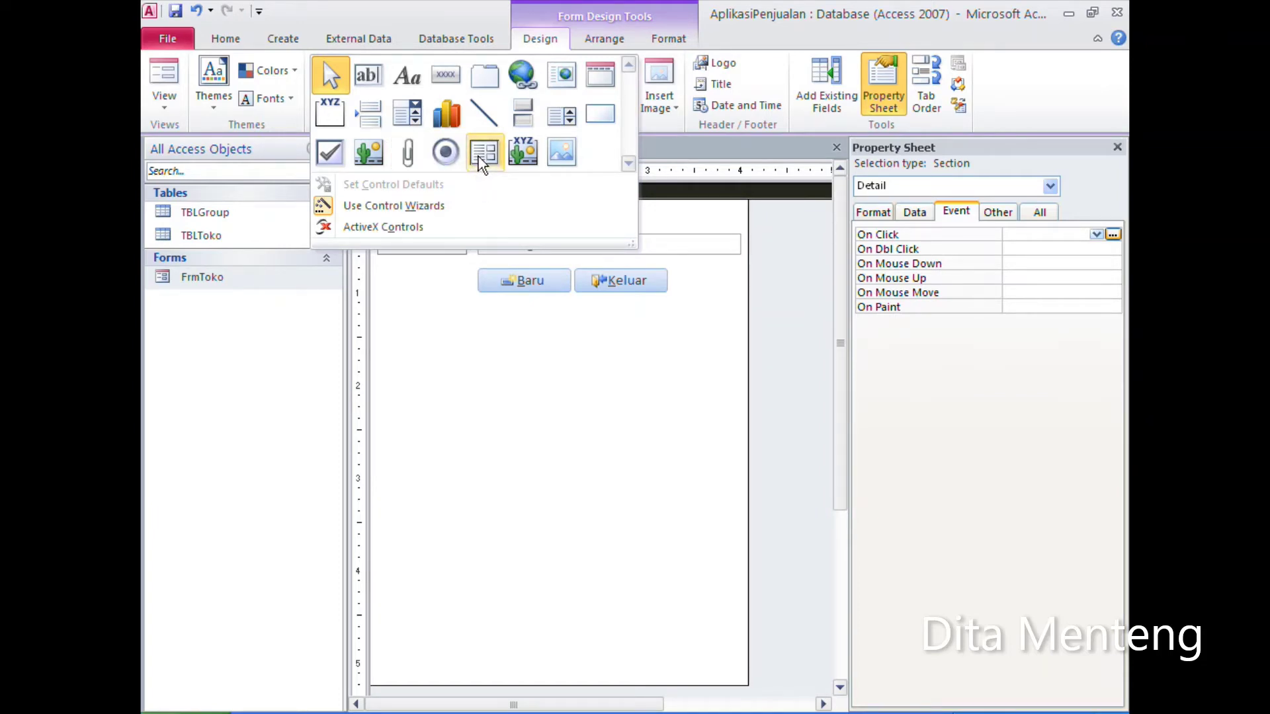
pyautogui.click(482, 159)
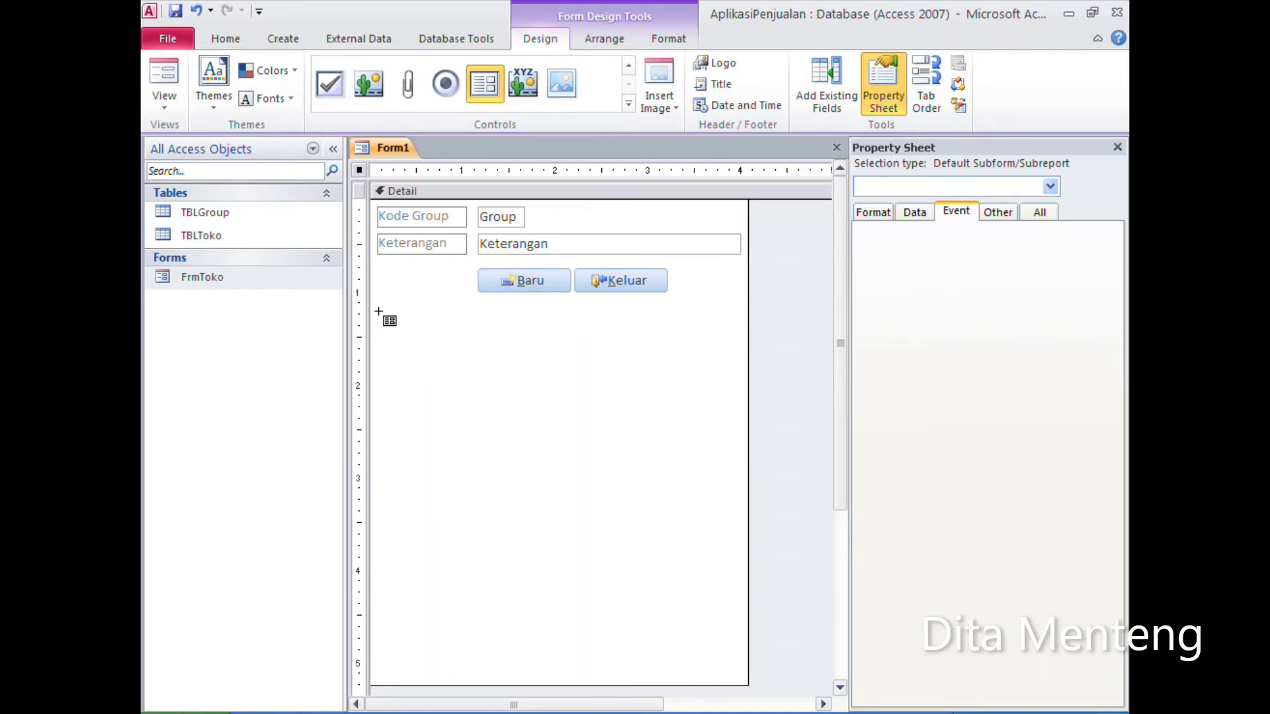
pyautogui.moveTo(377, 309); pyautogui.dragTo(473, 405)
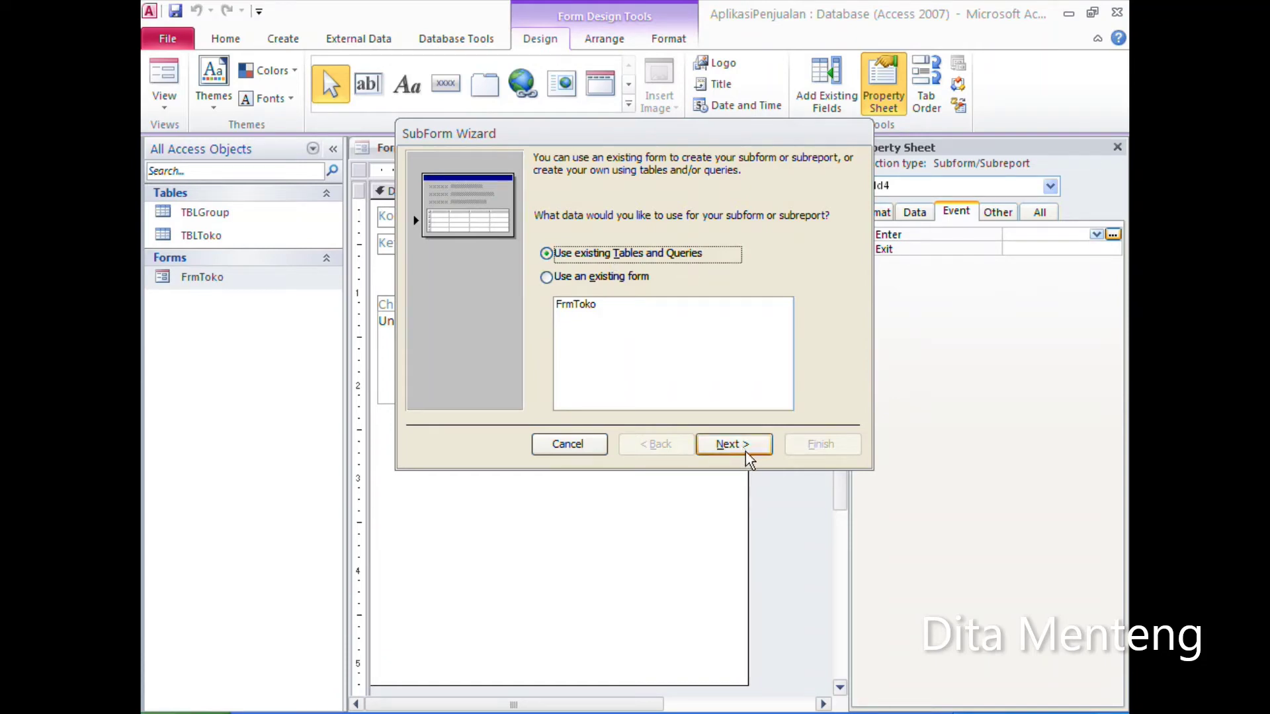
# Step: Build the subform from TBLGroup with the Group and Keterangan fields, no linking, and finish
pyautogui.click(746, 455)
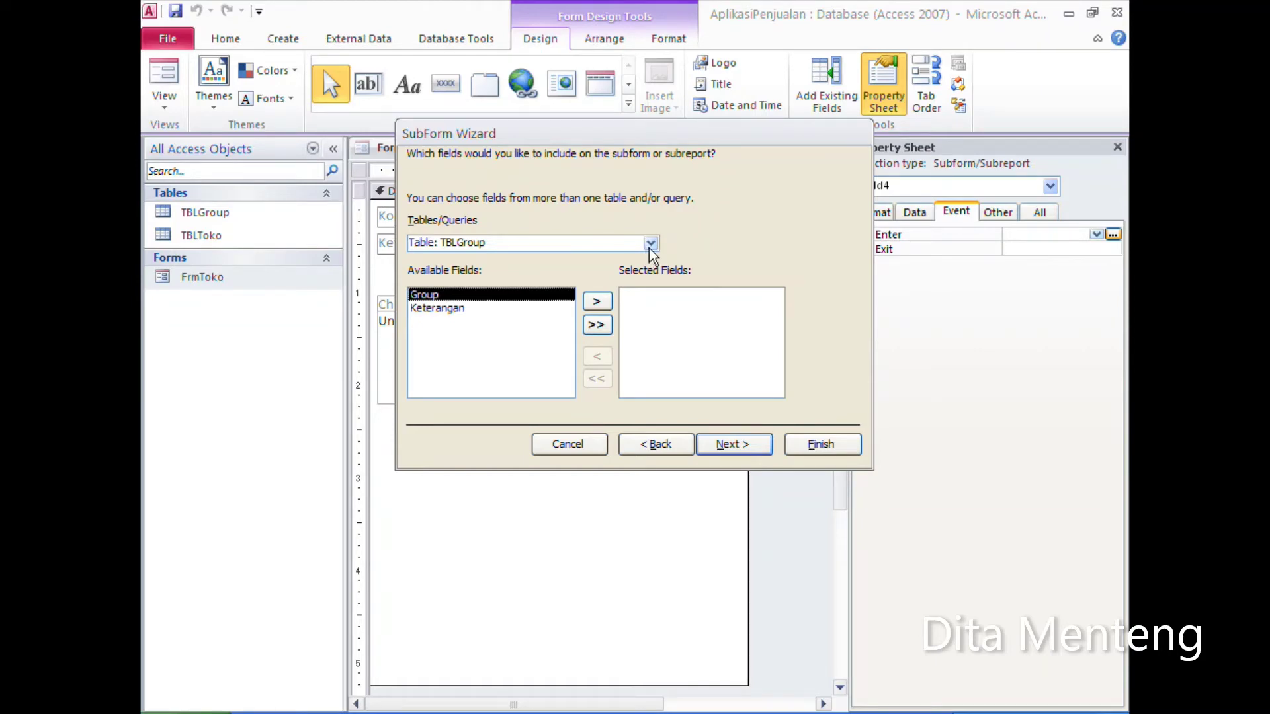
pyautogui.click(650, 244)
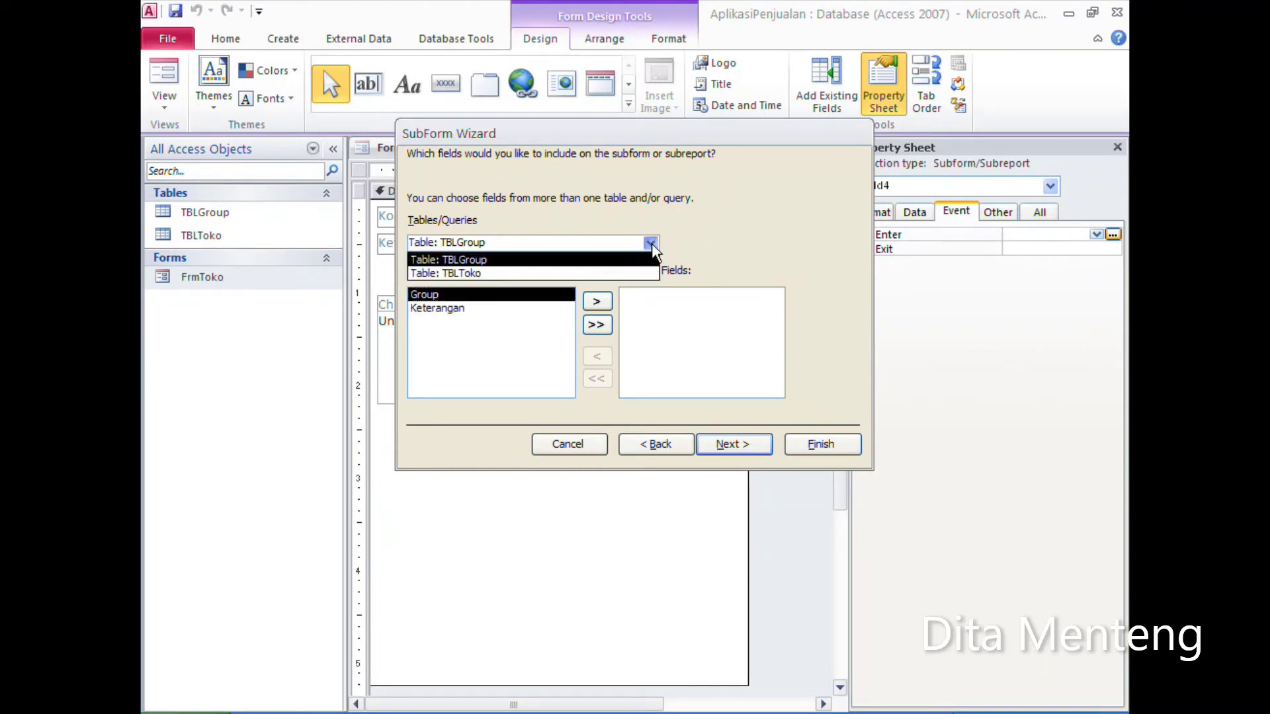
pyautogui.click(507, 262)
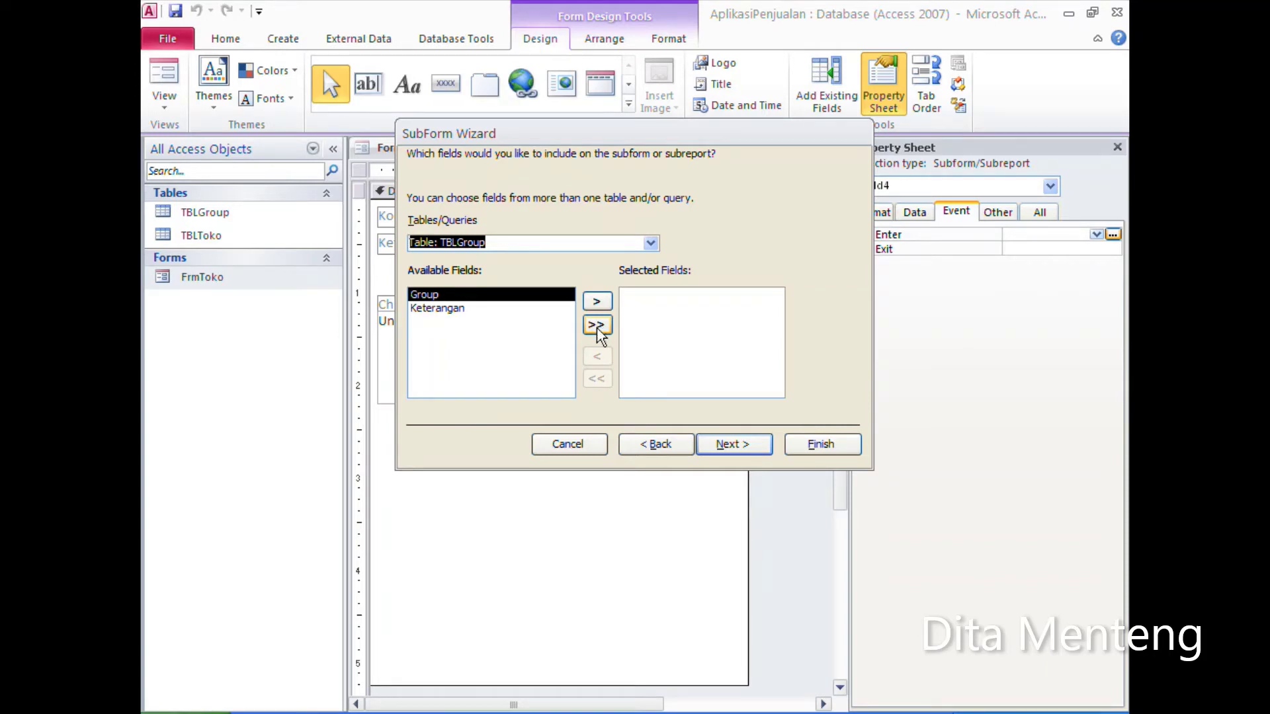
pyautogui.click(597, 326)
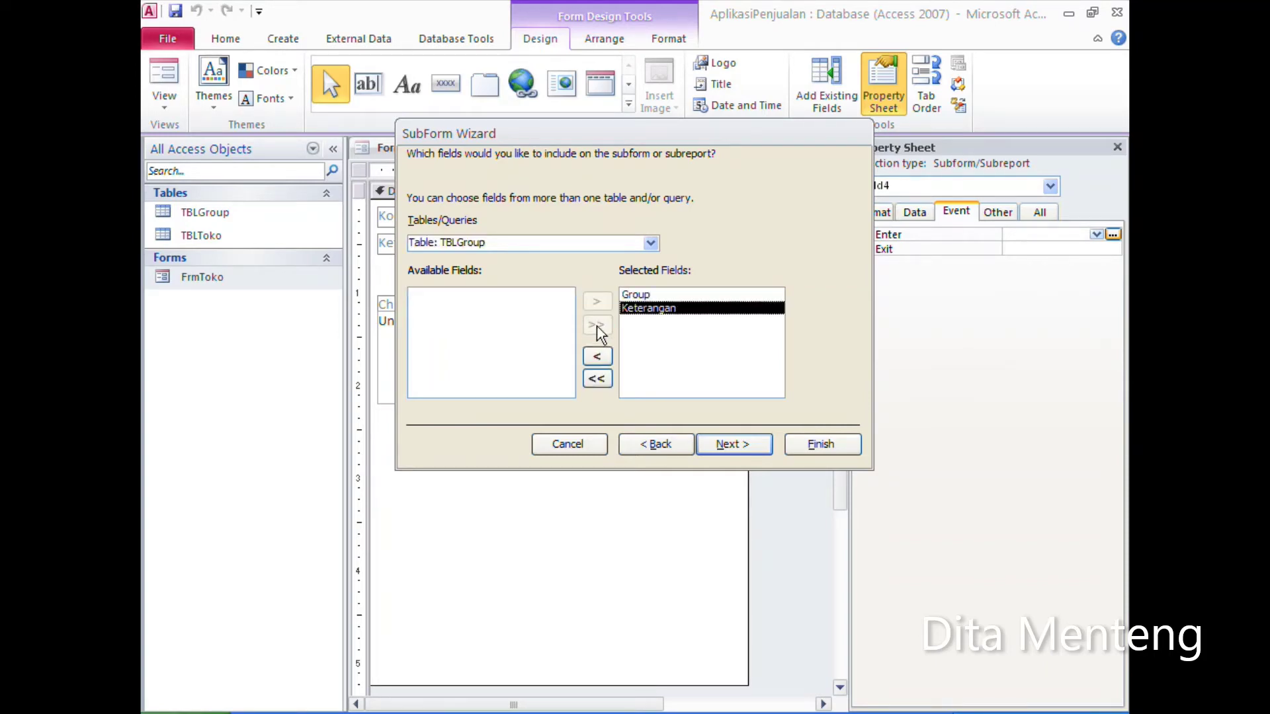
pyautogui.click(750, 455)
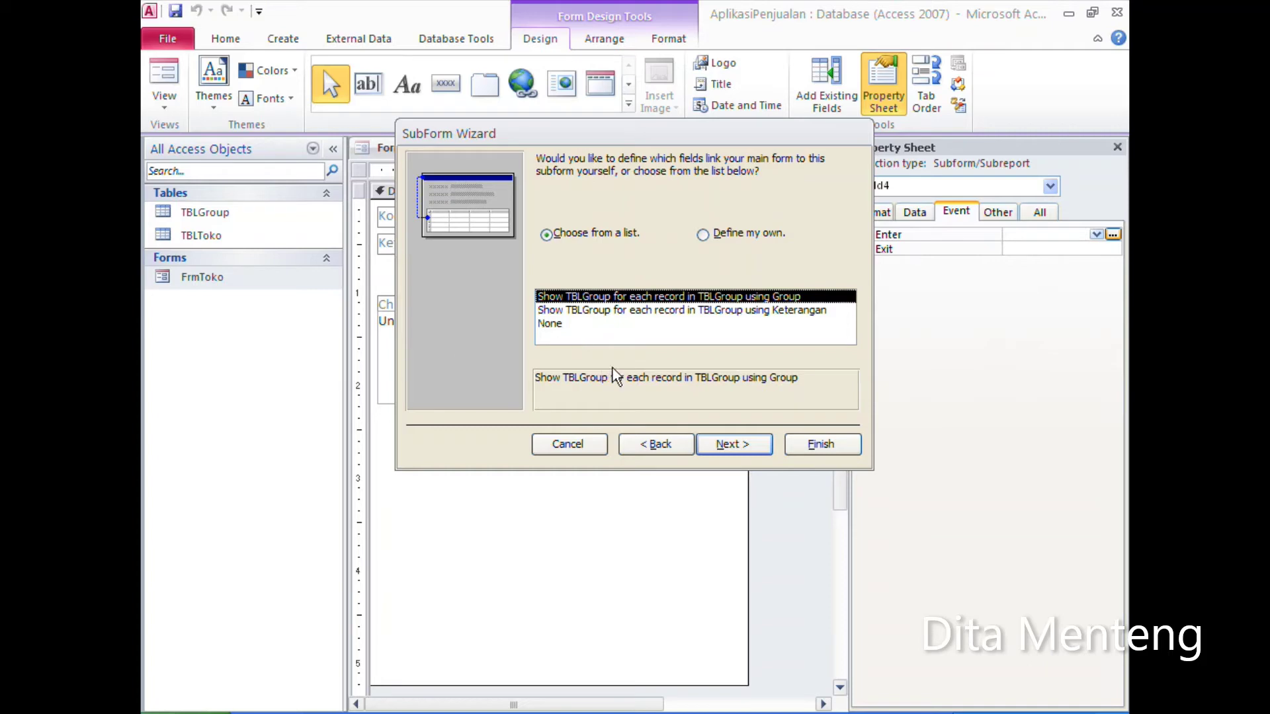
pyautogui.click(580, 324)
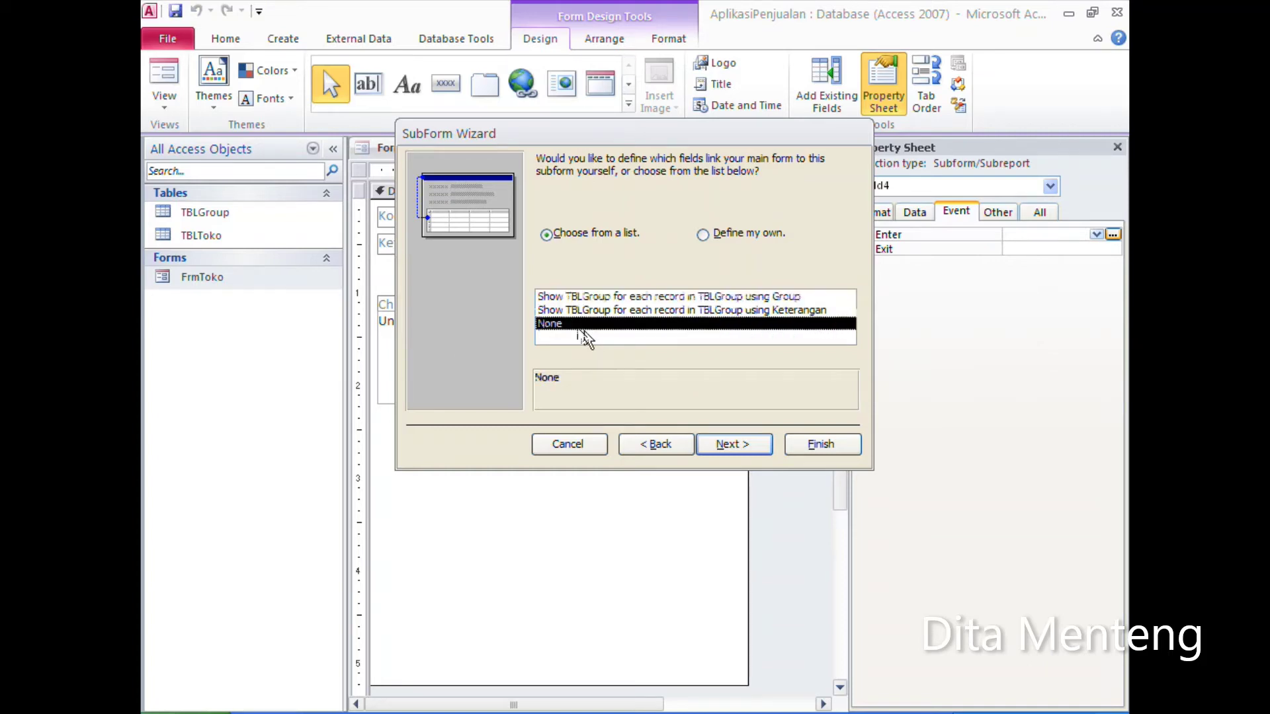
pyautogui.click(737, 449)
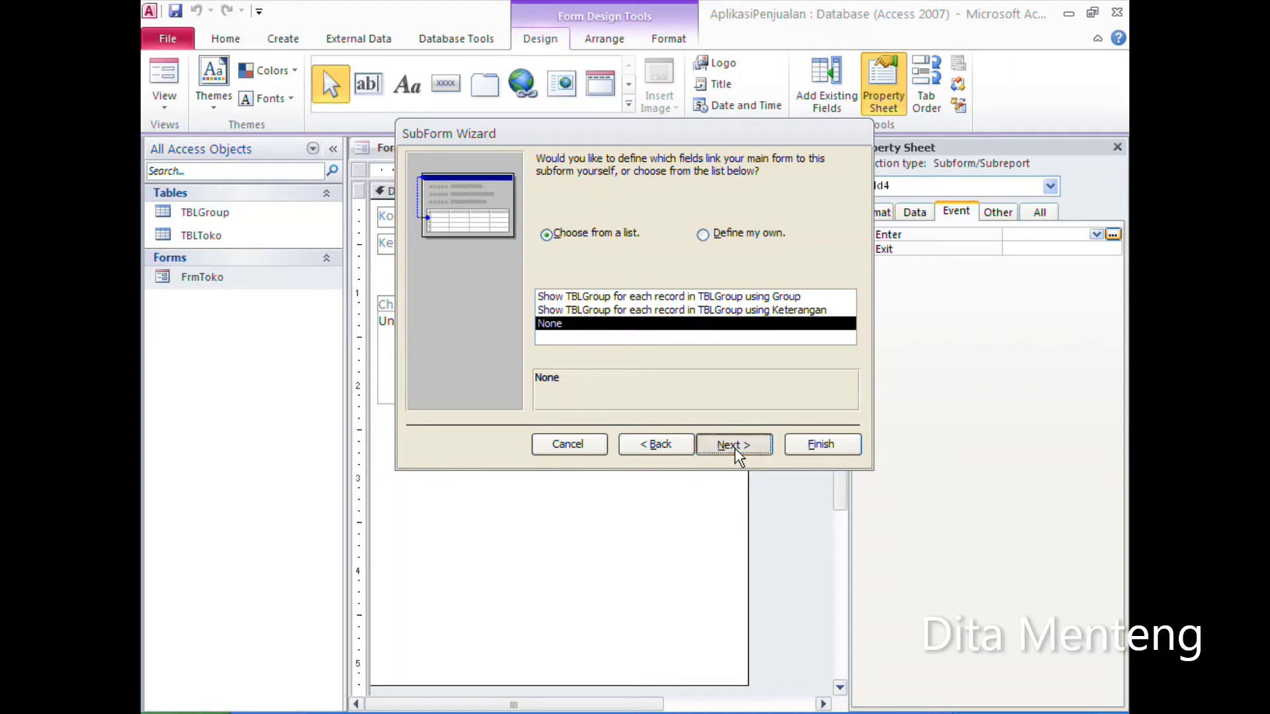
pyautogui.click(822, 449)
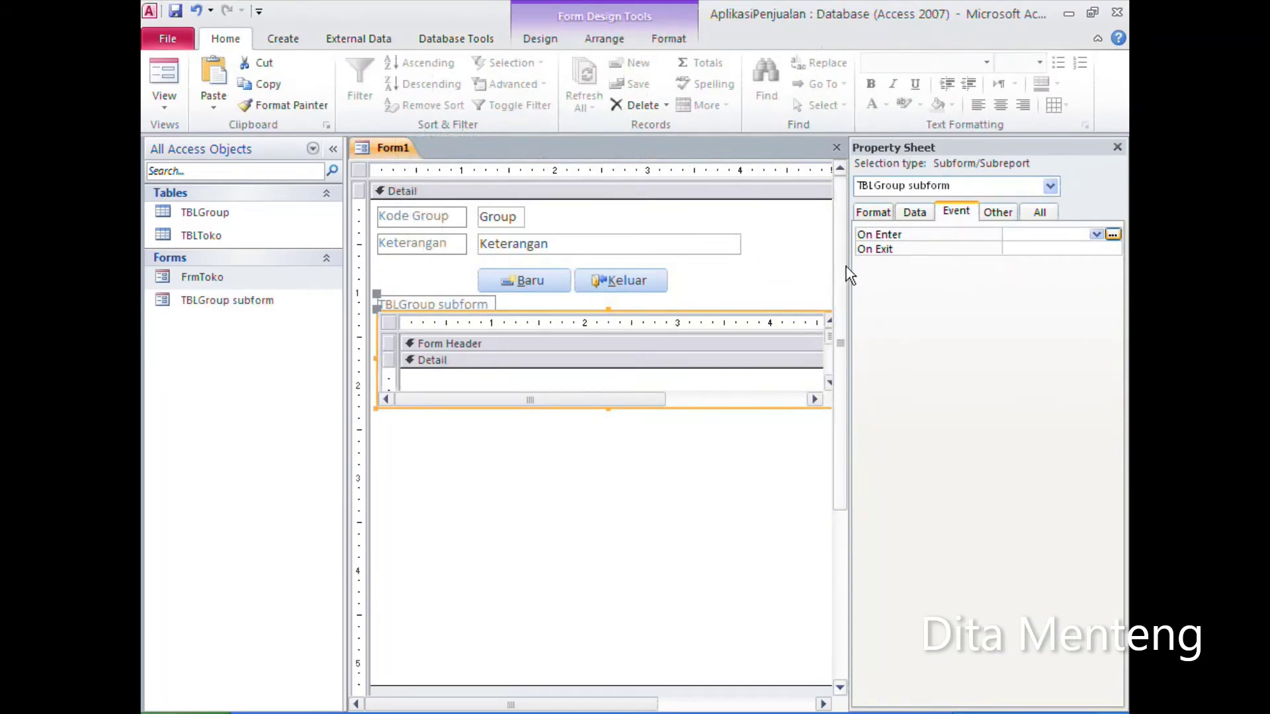
# Step: Make the subform taller to reveal its fields and delete its TBLGroup caption label
pyautogui.moveTo(847, 271); pyautogui.dragTo(964, 343)
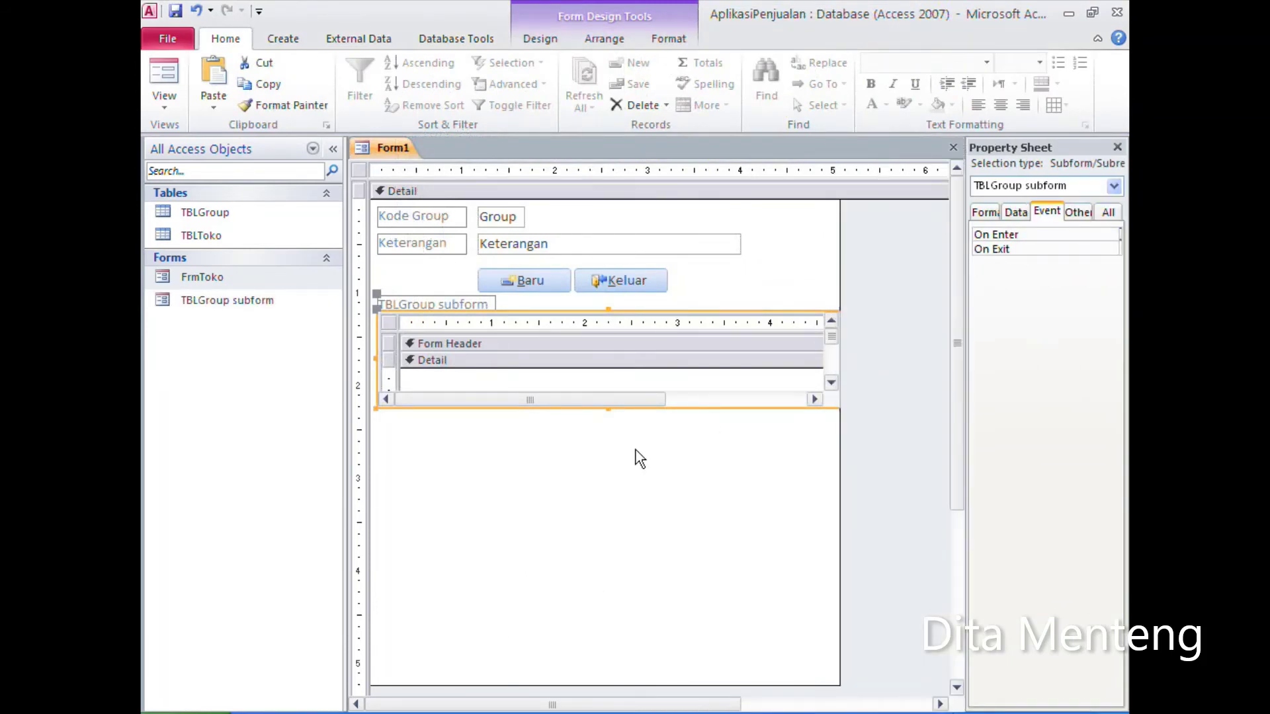
pyautogui.click(534, 340)
pyautogui.click(530, 336)
pyautogui.moveTo(605, 409); pyautogui.dragTo(598, 467)
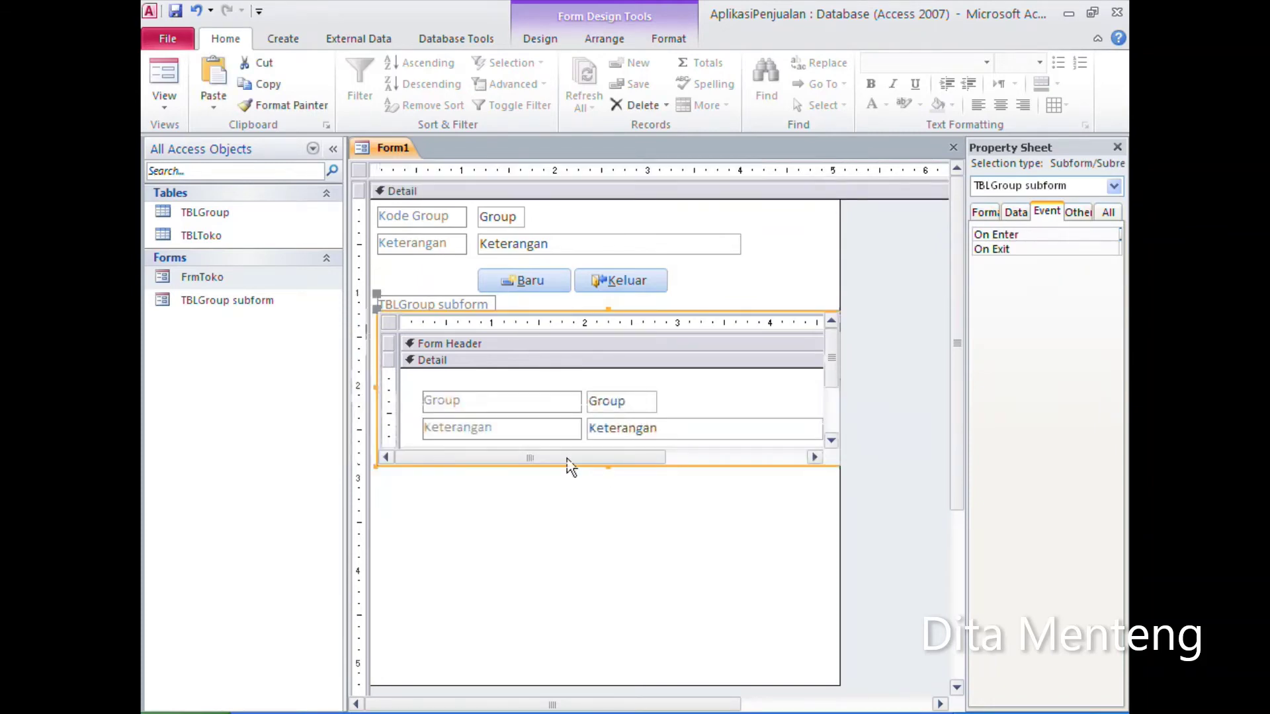
pyautogui.click(419, 302)
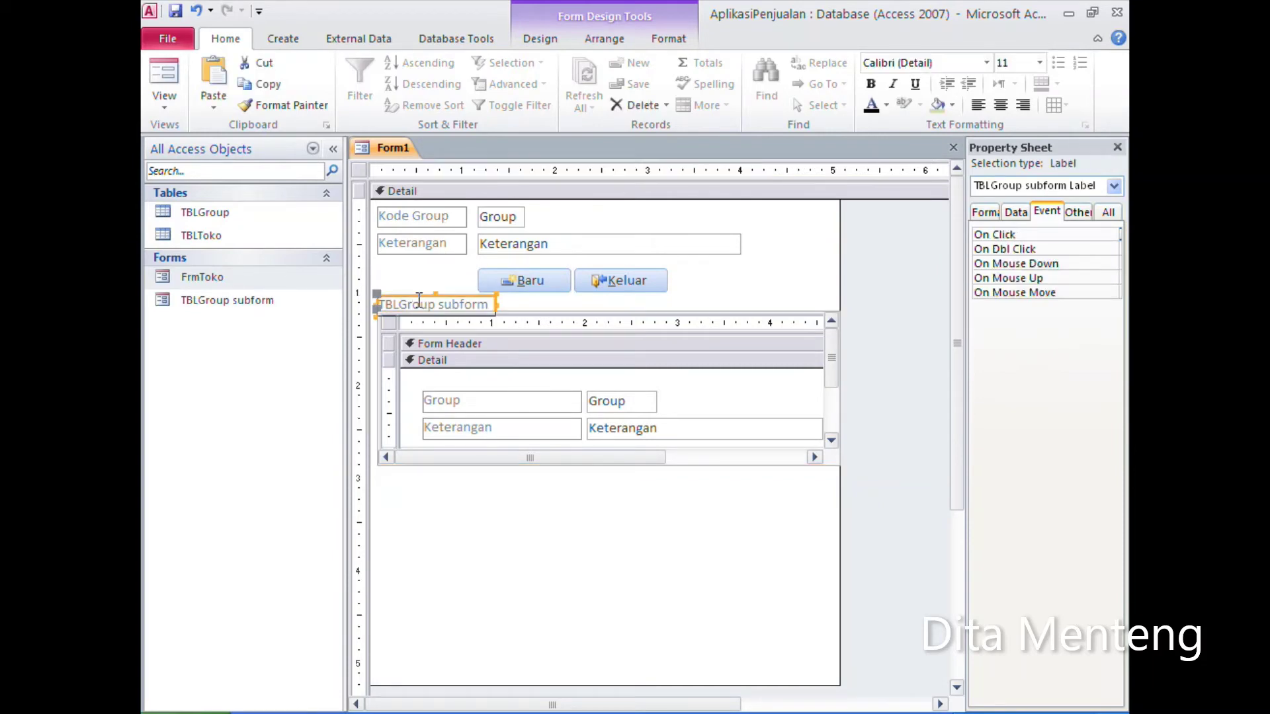
pyautogui.press('Delete')
# Step: Narrow the subform to about 4 inches and nudge it up closer to the buttons
pyautogui.click(701, 381)
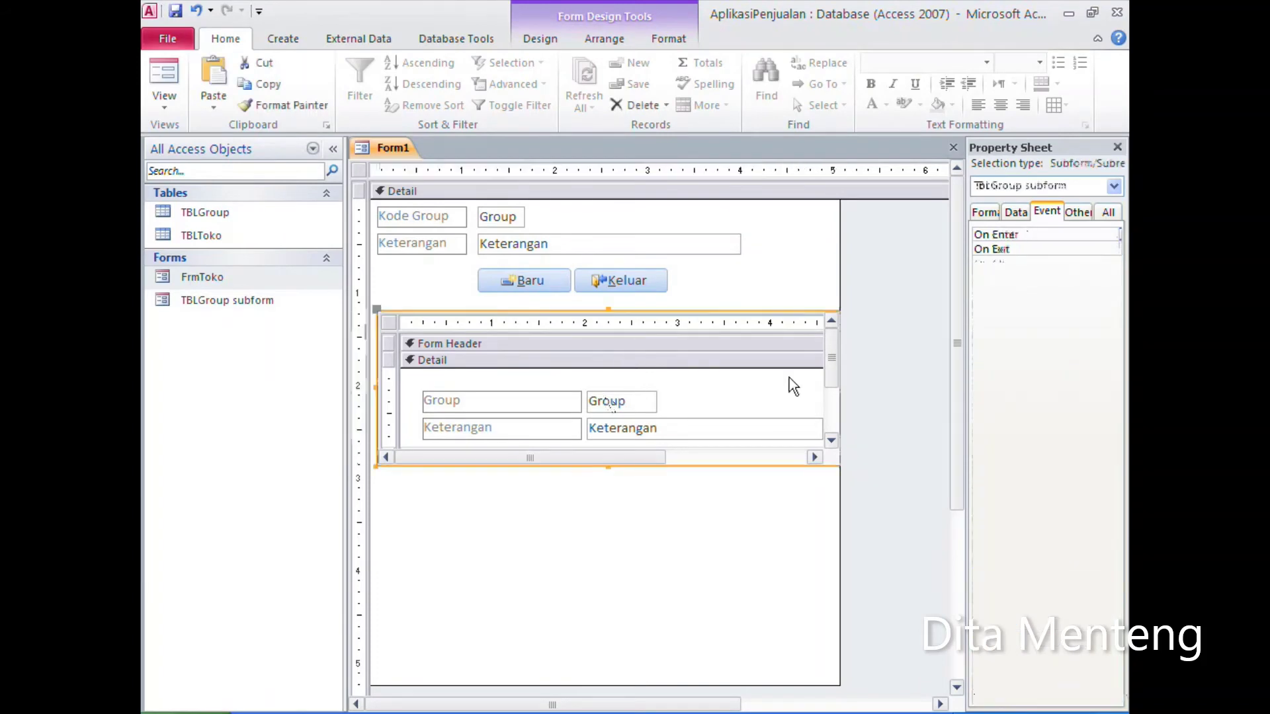
pyautogui.moveTo(839, 255); pyautogui.dragTo(852, 268)
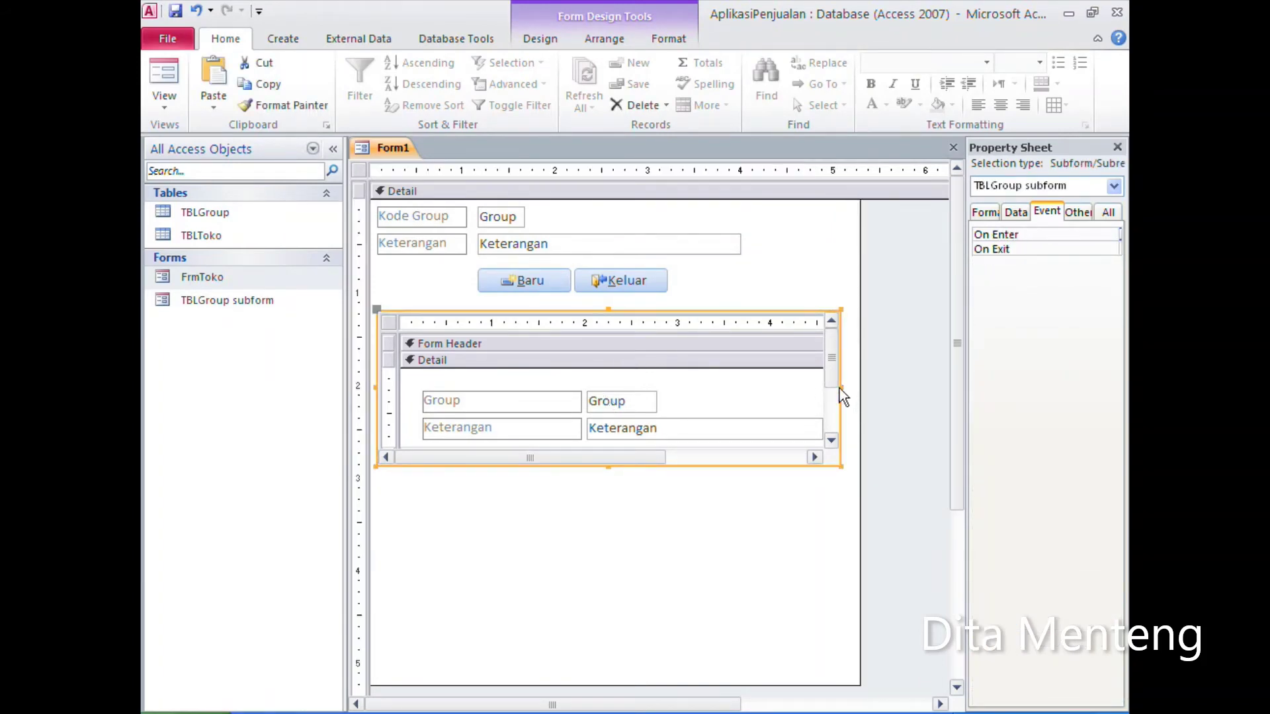
pyautogui.moveTo(840, 394); pyautogui.dragTo(740, 371)
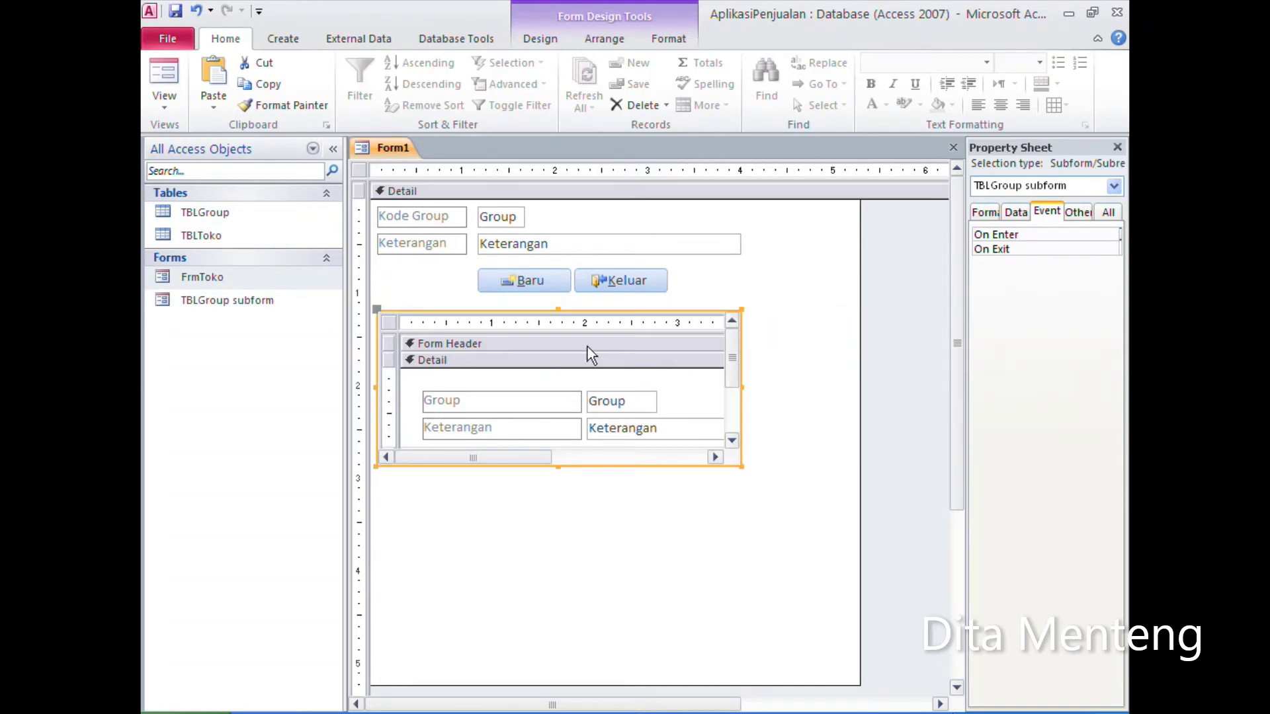
pyautogui.moveTo(592, 355); pyautogui.dragTo(587, 345)
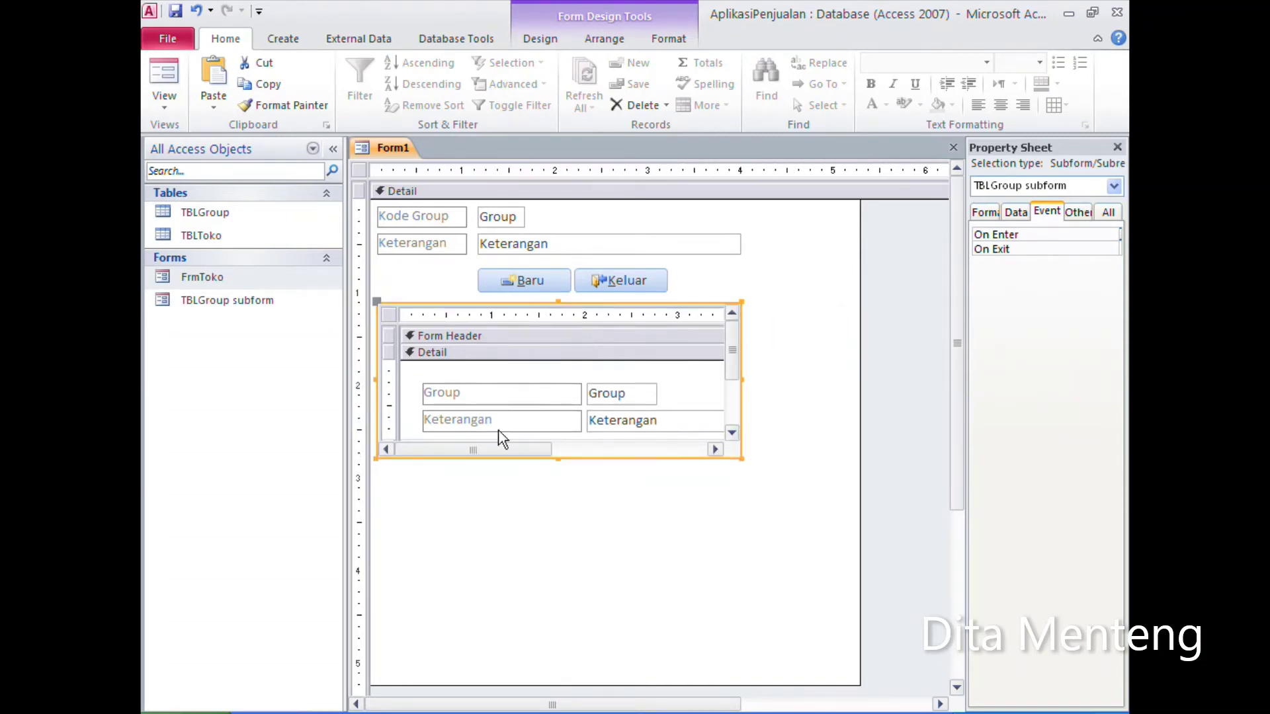
# Step: Rename the subform's Group label to 'Kode Group'
pyautogui.click(483, 398)
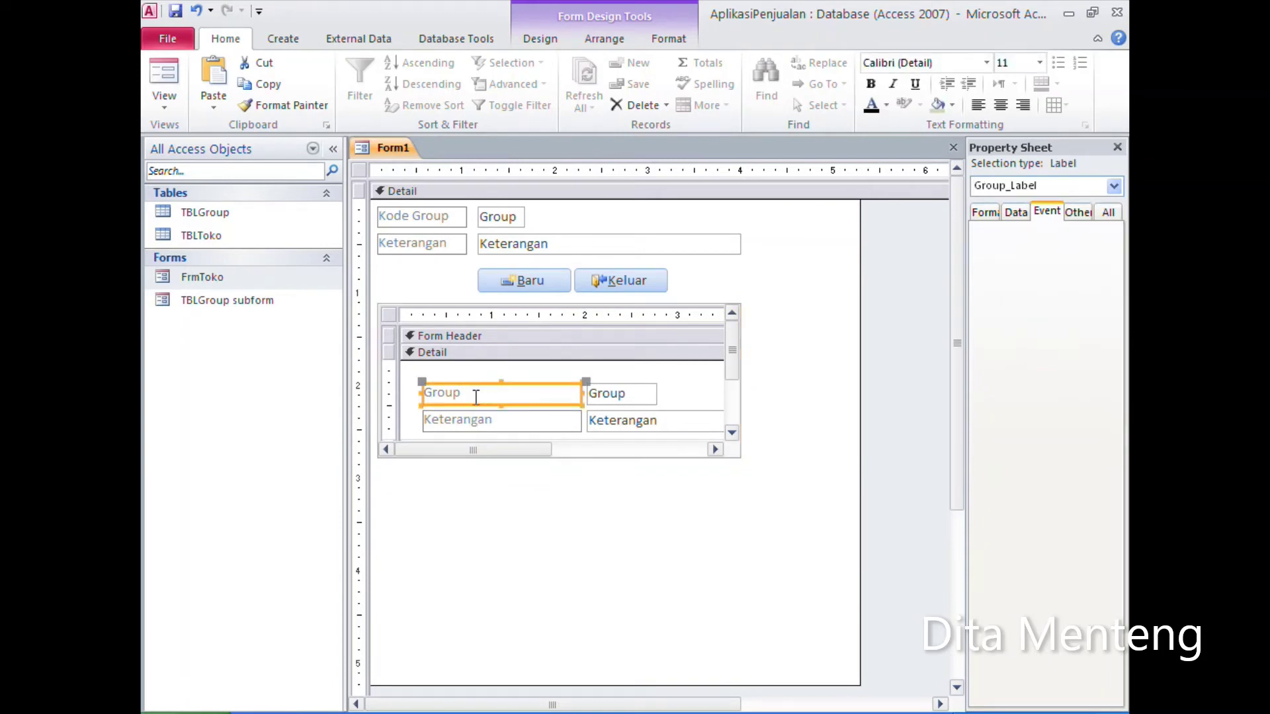
pyautogui.doubleClick(476, 394)
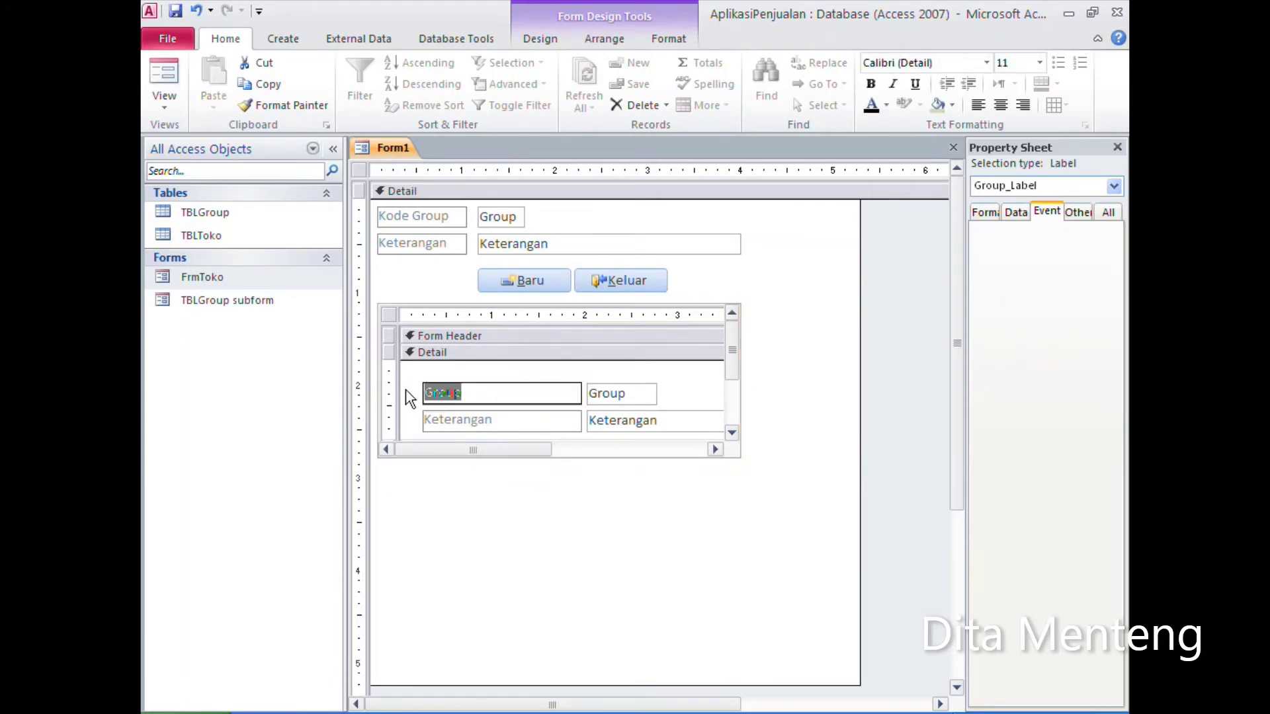
pyautogui.write('Kode ')
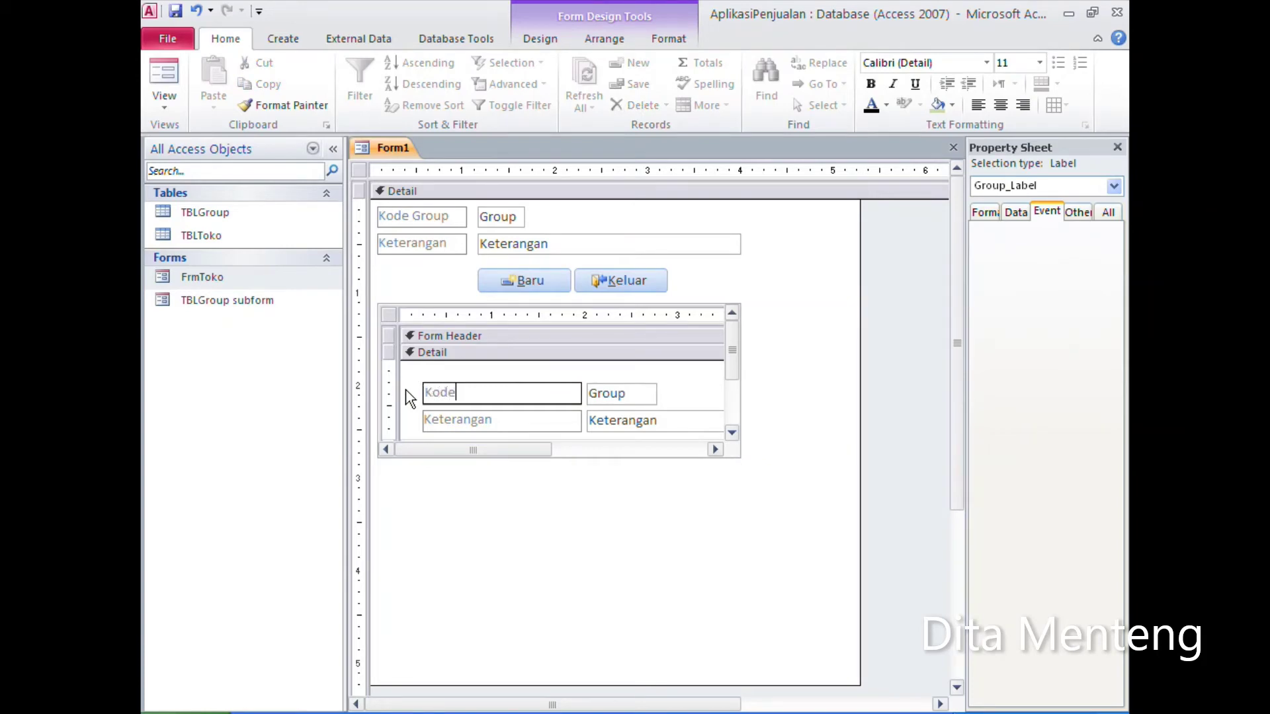
pyautogui.write('Group')
pyautogui.click(490, 422)
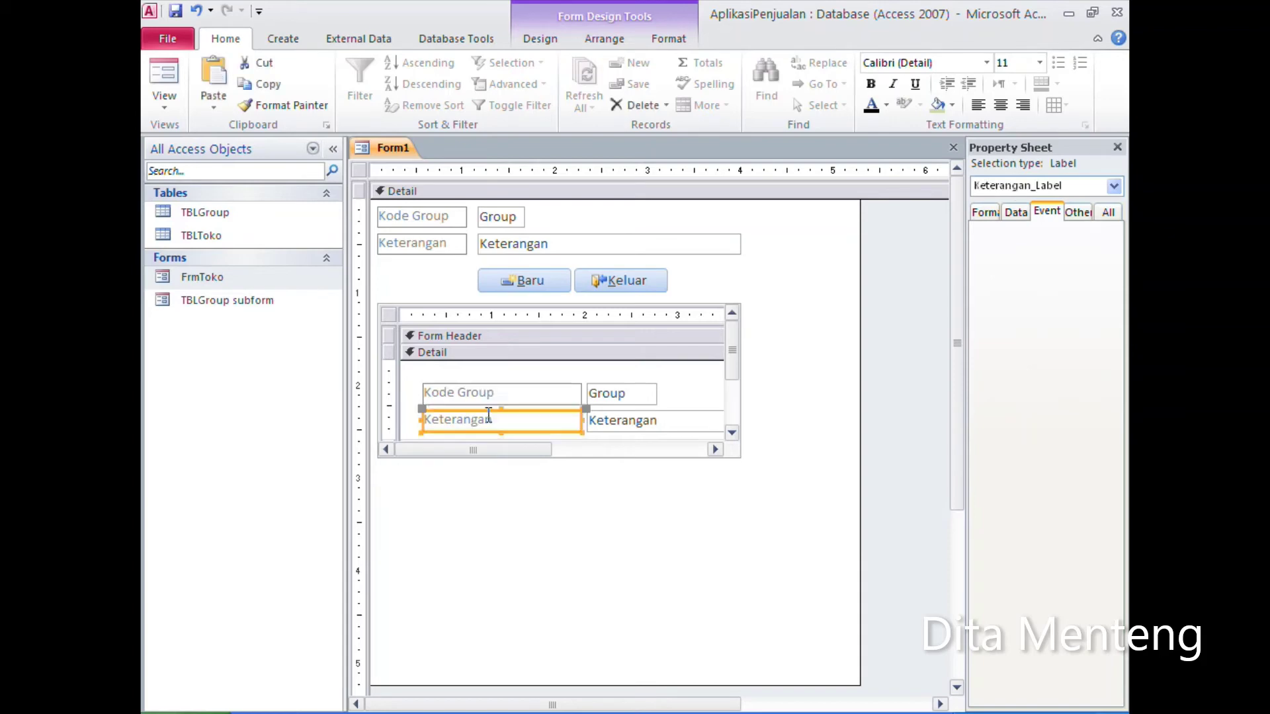
# Step: Shorten the Detail section and narrow the form to about 4 inches to fit its contents
pyautogui.click(774, 341)
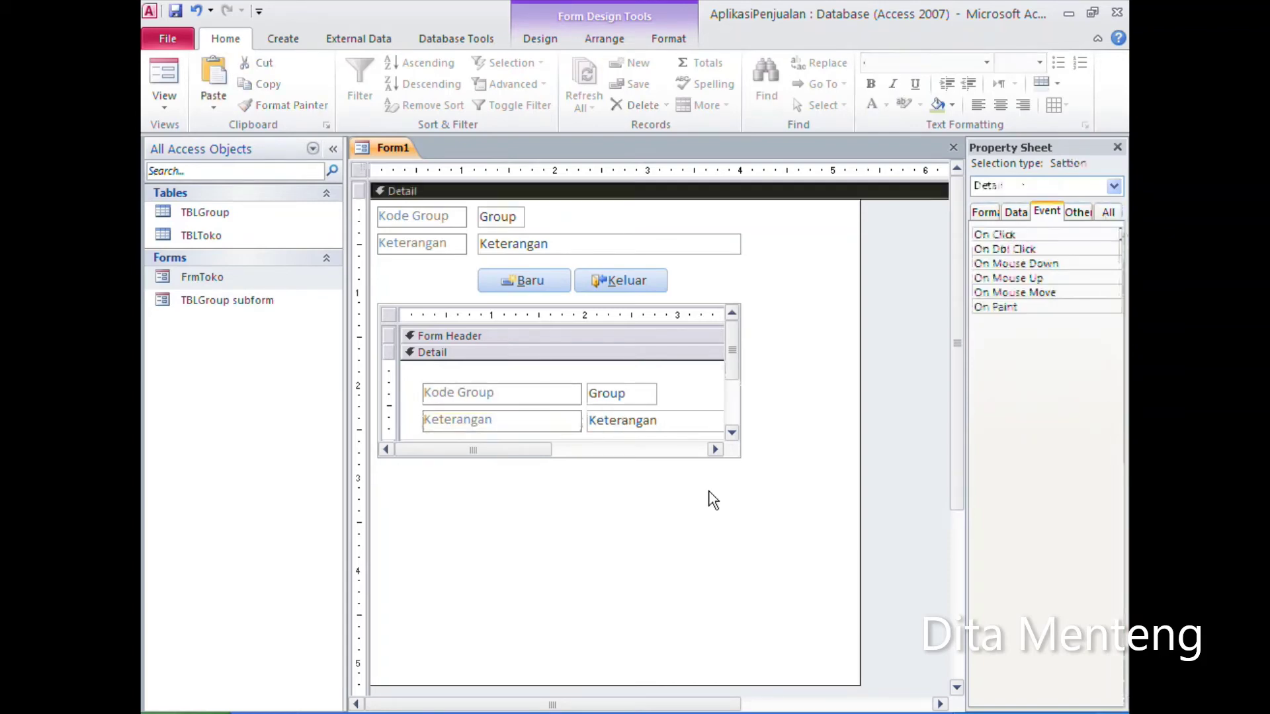
pyautogui.moveTo(665, 668); pyautogui.dragTo(669, 465)
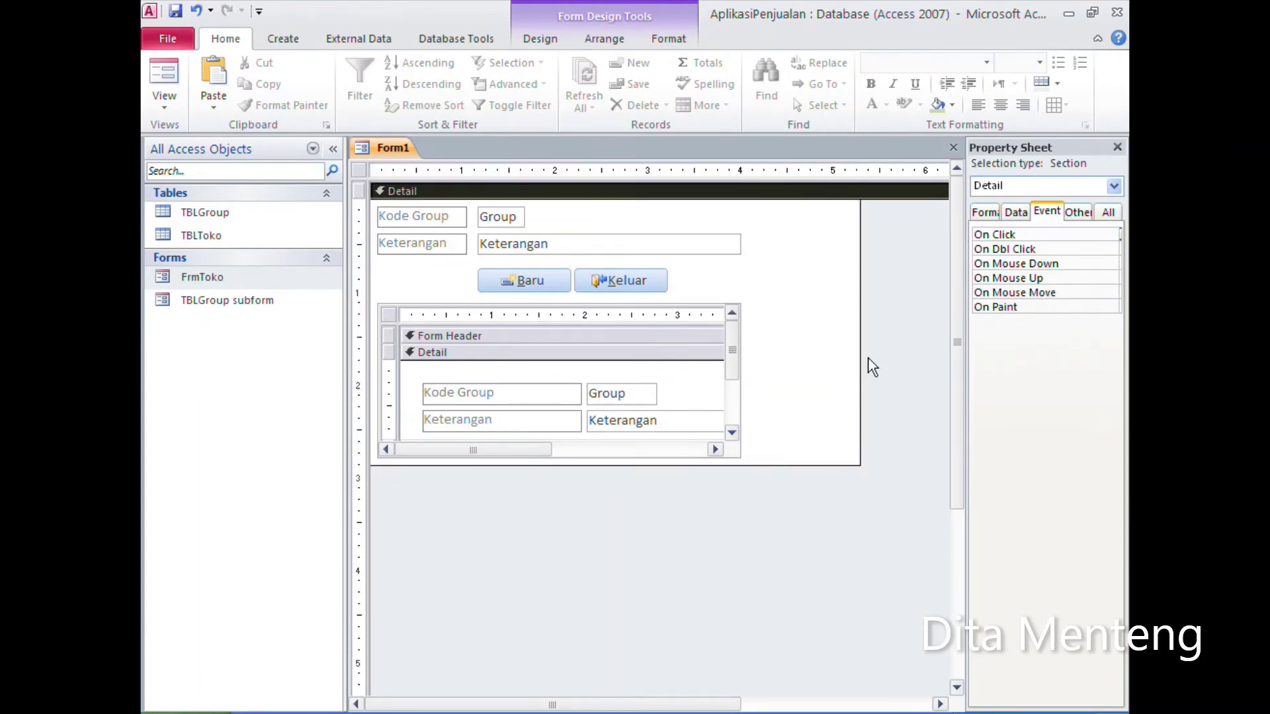
pyautogui.moveTo(861, 351); pyautogui.dragTo(744, 363)
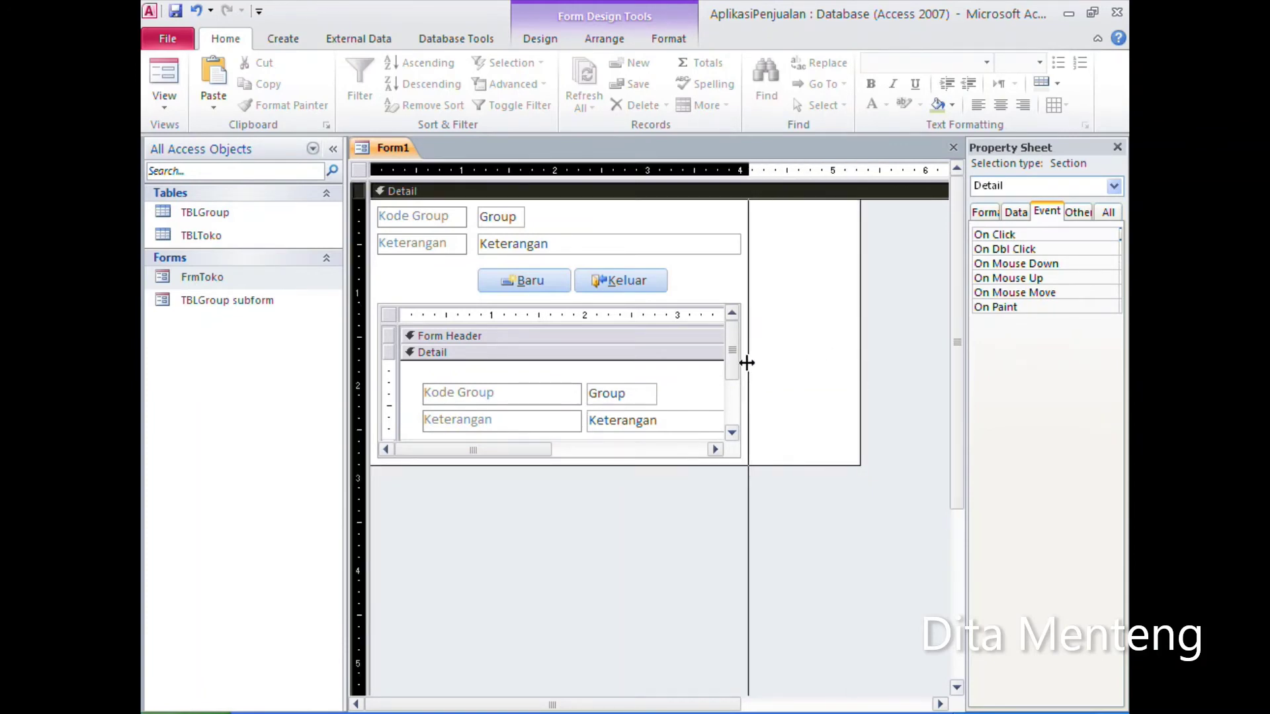
pyautogui.moveTo(745, 364); pyautogui.dragTo(746, 364)
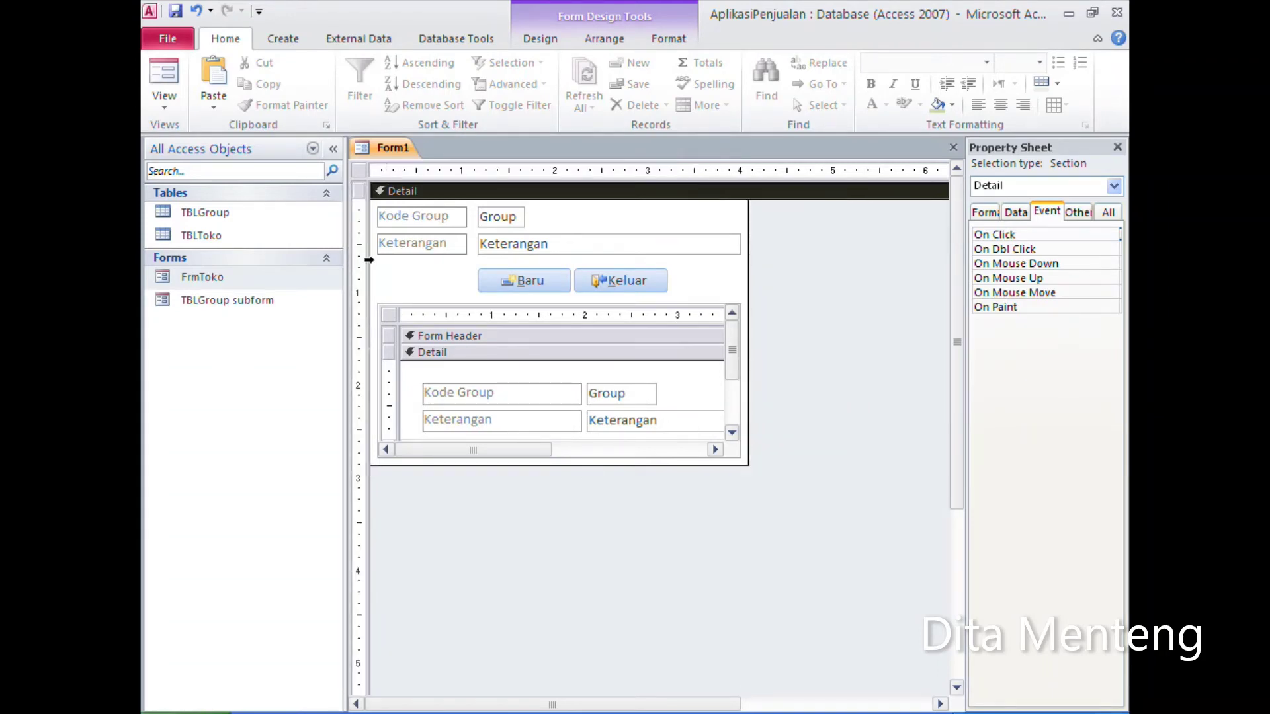
# Step: Select the whole form, show all its properties, and set Pop Up to Yes
pyautogui.click(359, 170)
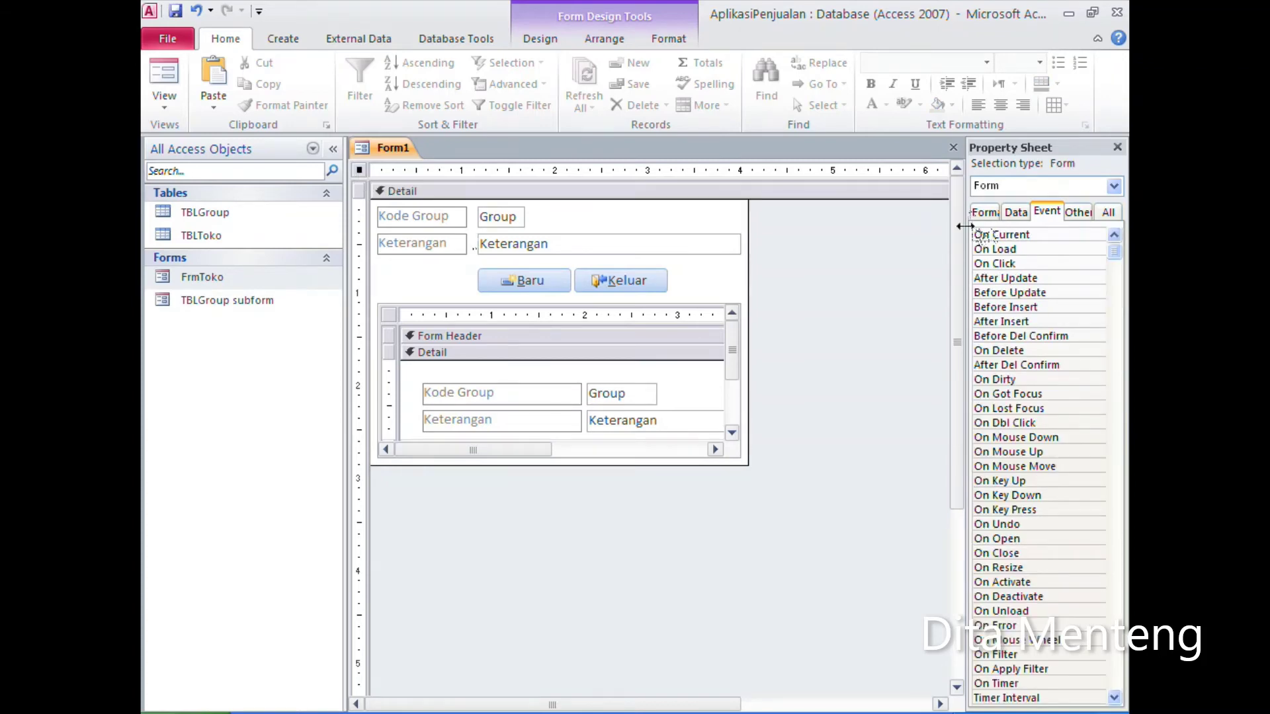
pyautogui.moveTo(964, 227); pyautogui.dragTo(858, 234)
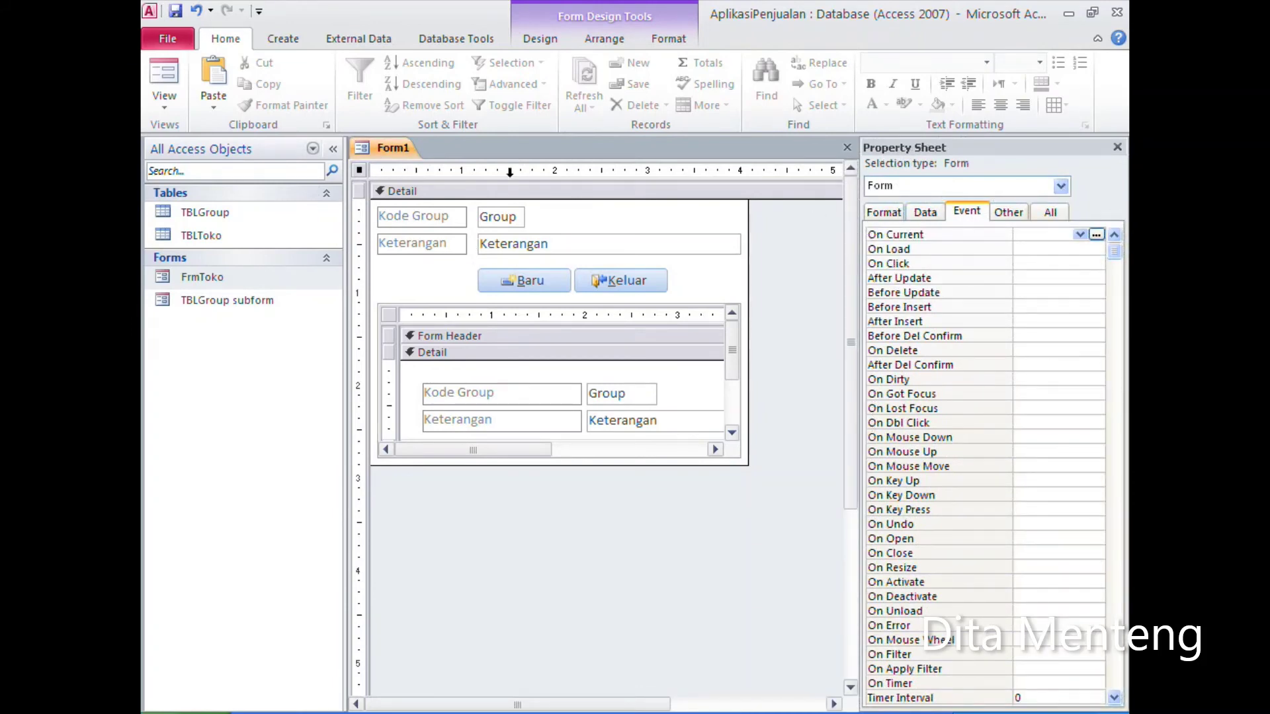
pyautogui.click(1061, 186)
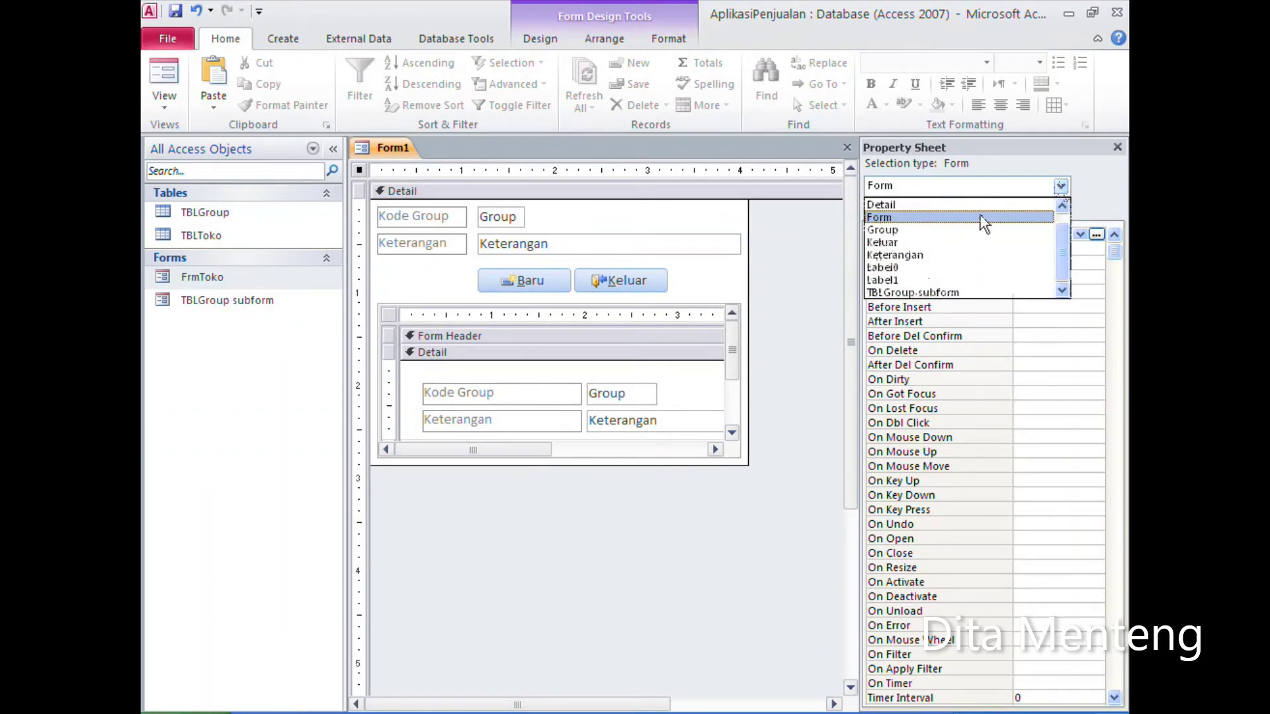
pyautogui.click(984, 218)
pyautogui.click(1052, 213)
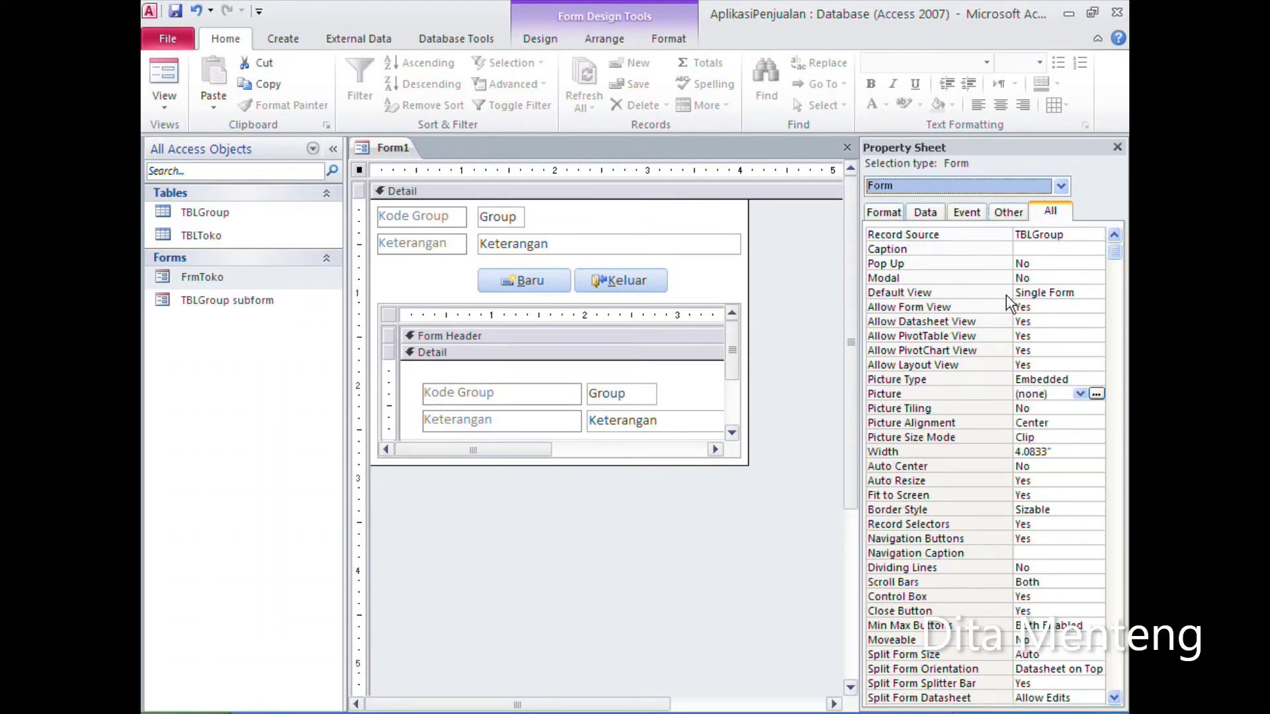
pyautogui.click(1048, 265)
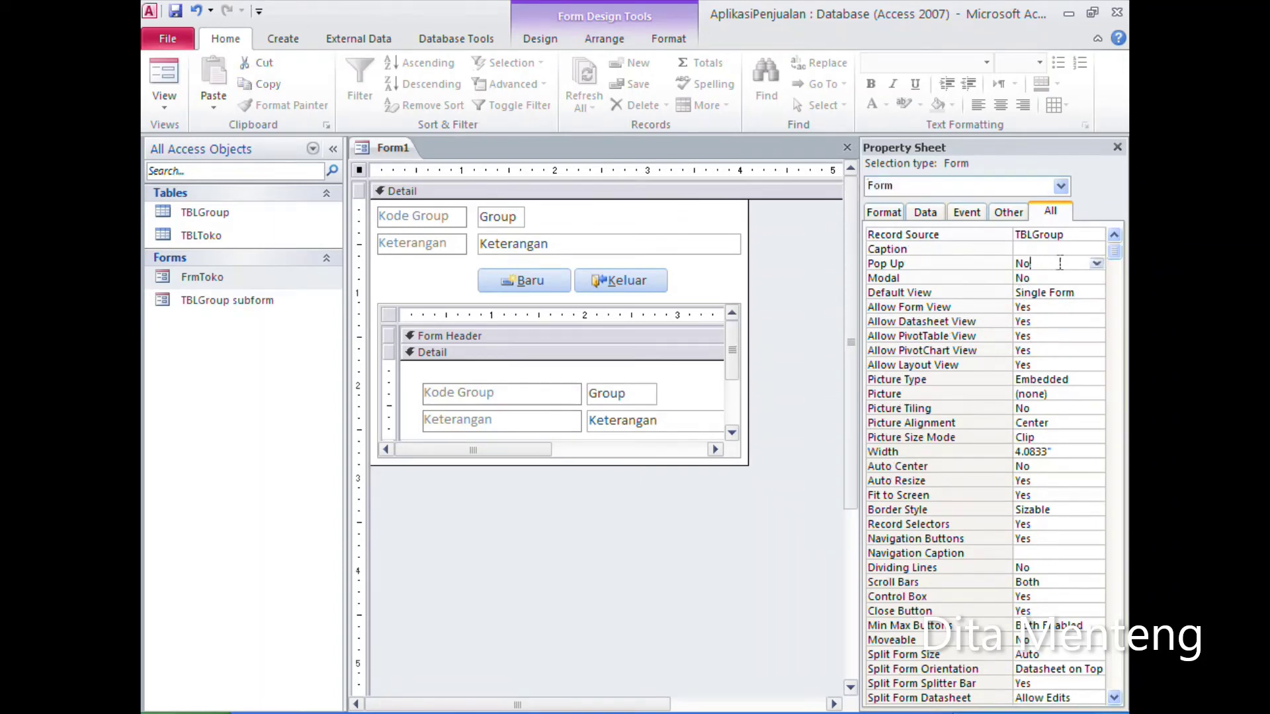
pyautogui.click(1096, 263)
pyautogui.click(1065, 277)
# Step: Set Auto Center to Yes, Fit to Screen to No, and Border Style to Thin
pyautogui.scroll(-2, 1034, 410)
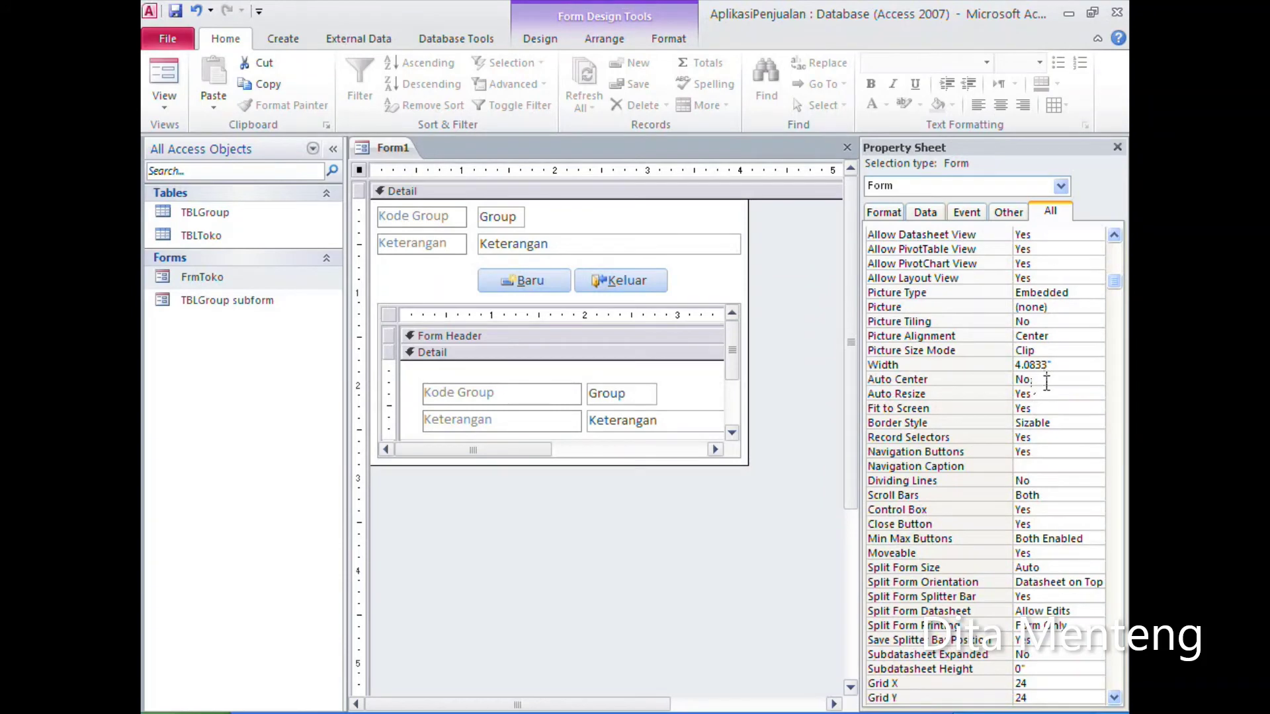
pyautogui.click(1046, 381)
pyautogui.click(1097, 378)
pyautogui.click(1053, 394)
pyautogui.click(1041, 408)
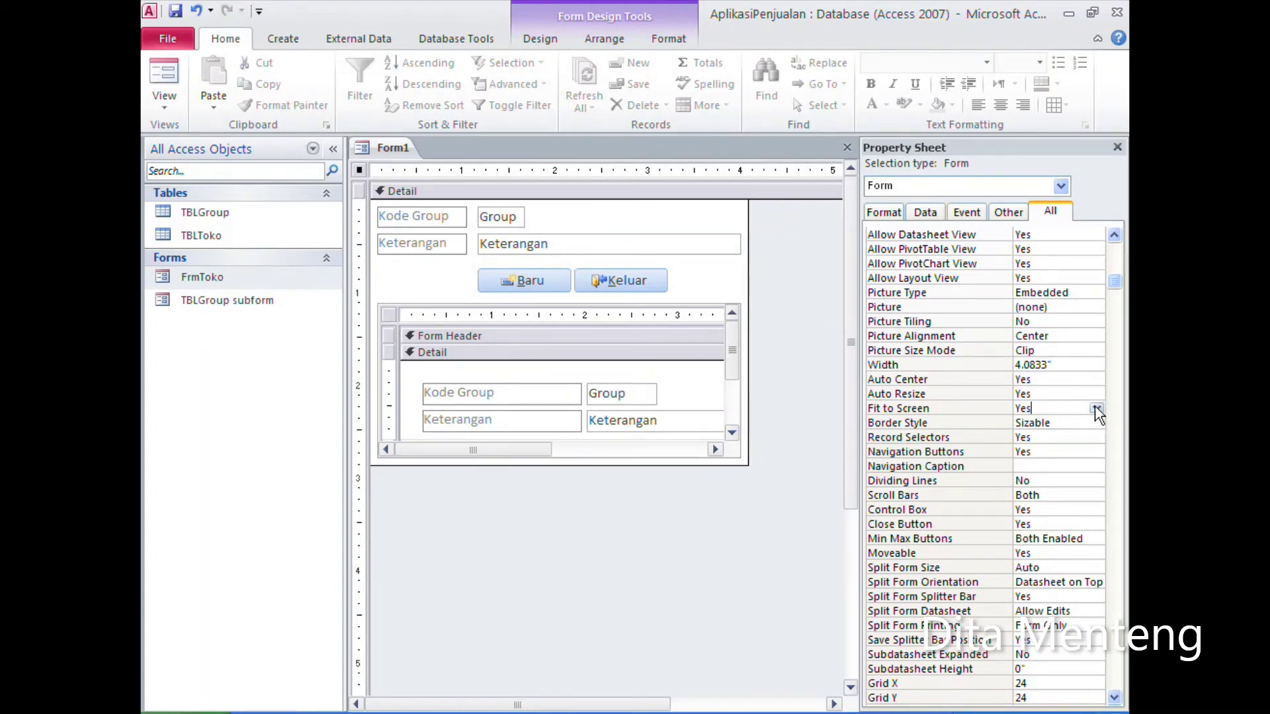
pyautogui.click(1096, 408)
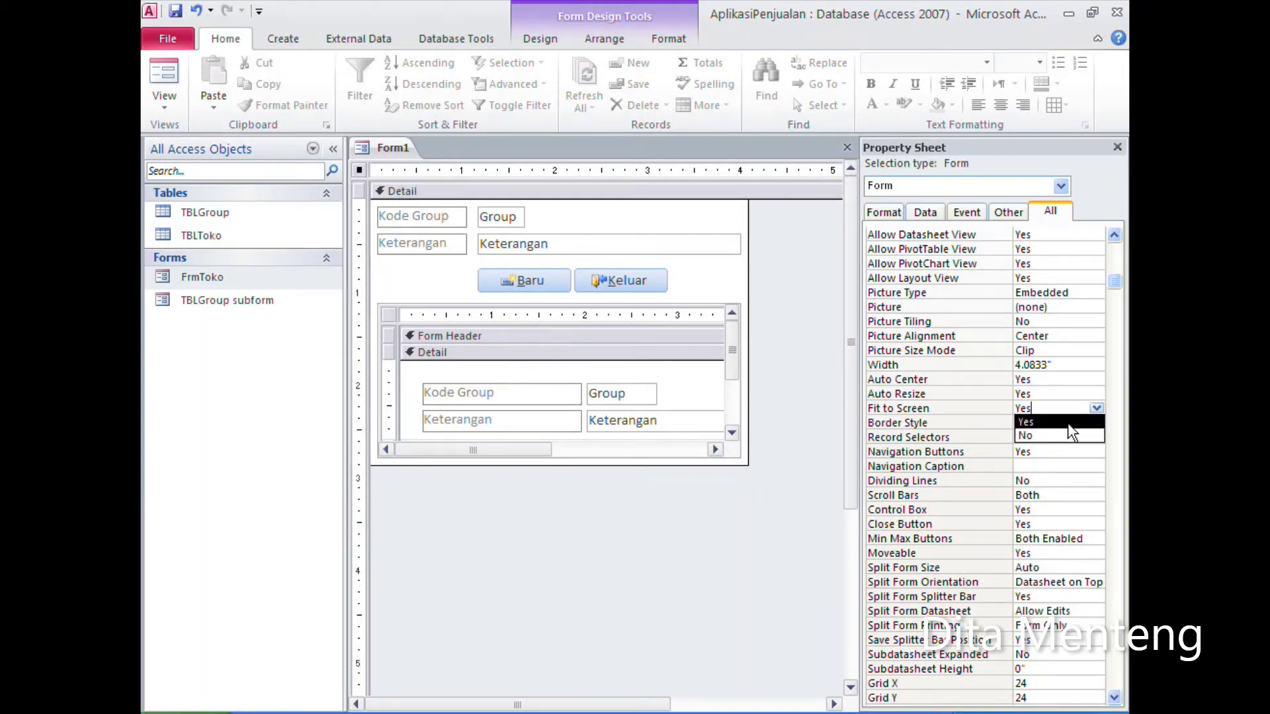
pyautogui.click(1054, 438)
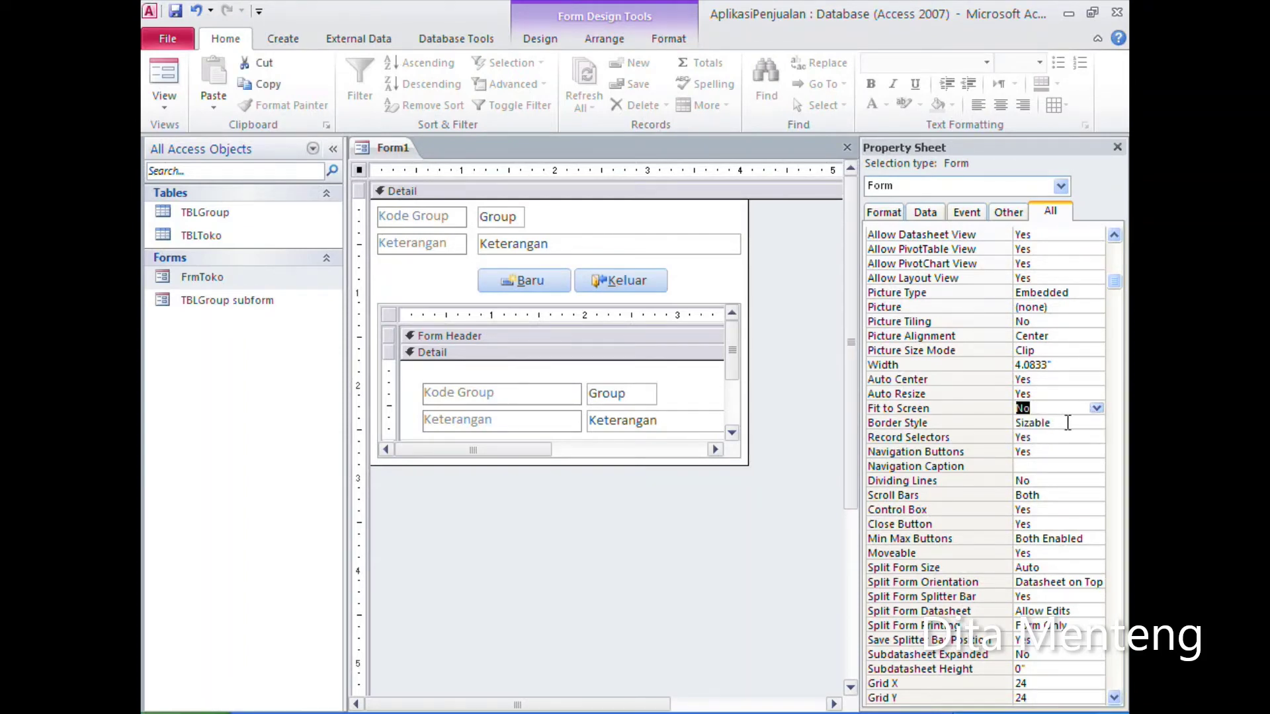
pyautogui.click(1068, 422)
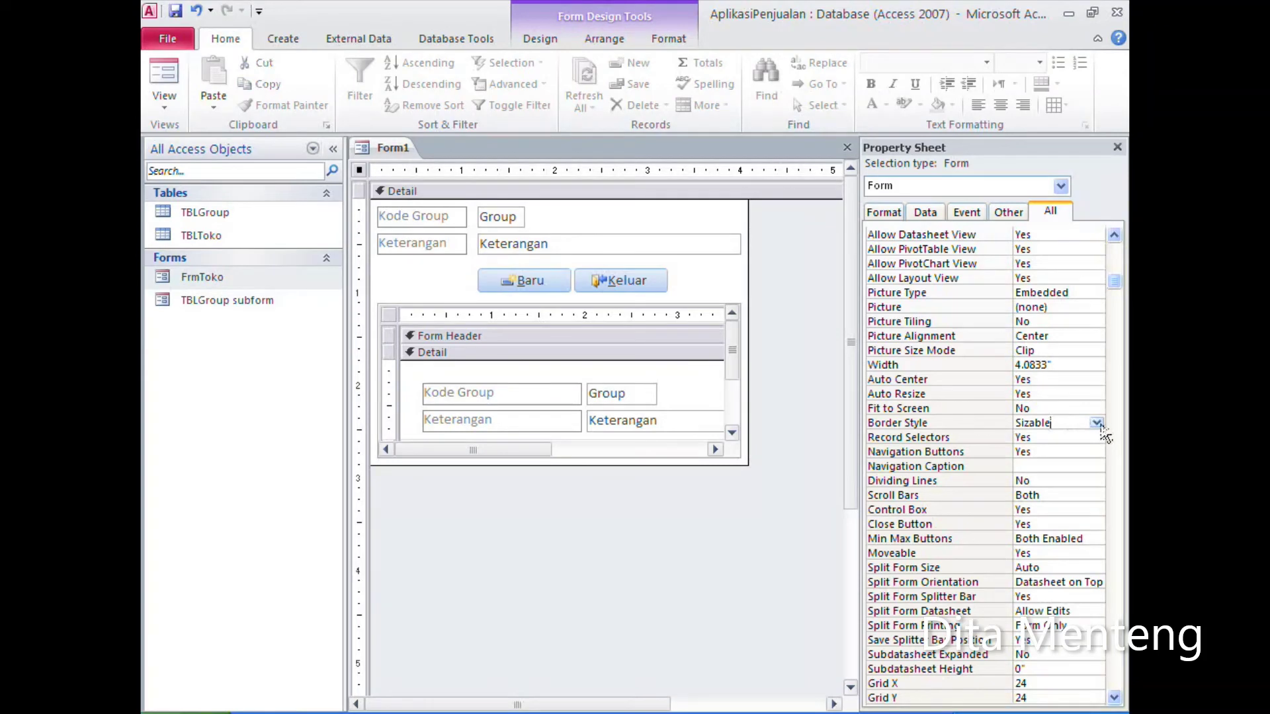
pyautogui.click(1096, 423)
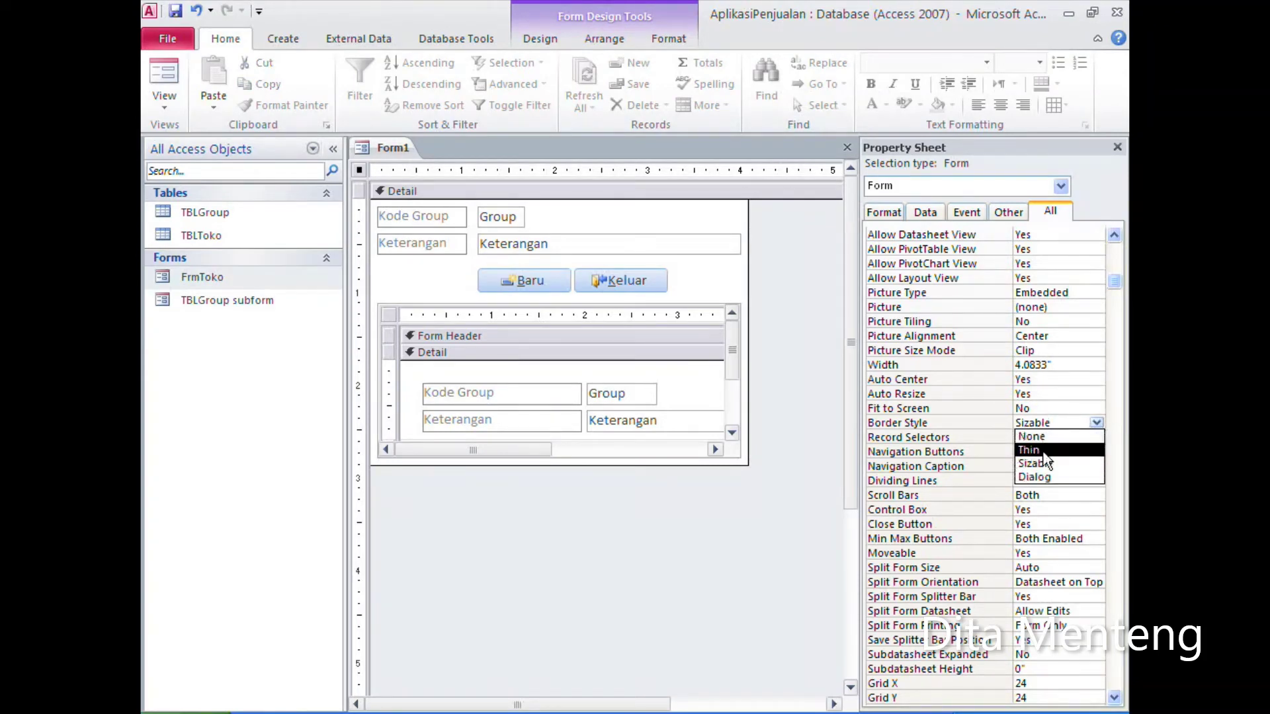
pyautogui.click(1044, 451)
# Step: Turn off the form's Record Selectors and Navigation Buttons
pyautogui.click(1051, 437)
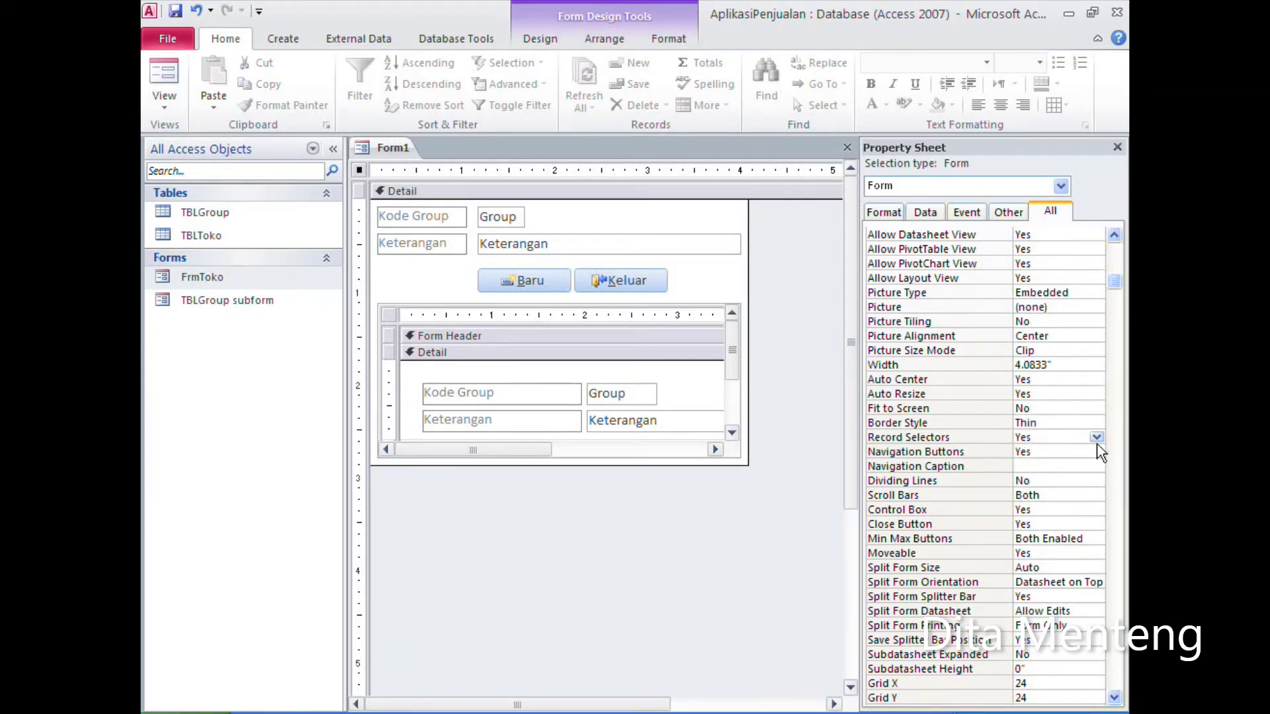
pyautogui.click(1096, 438)
pyautogui.click(1040, 461)
pyautogui.click(1040, 454)
pyautogui.click(1095, 452)
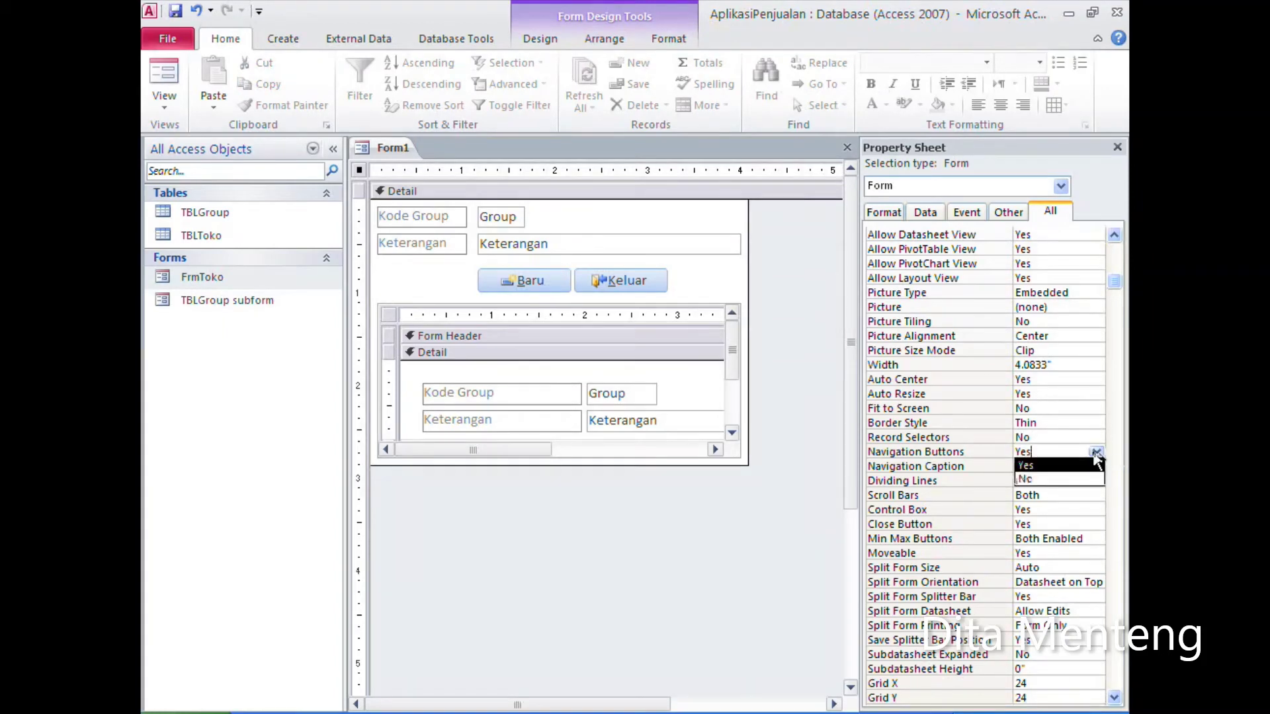
pyautogui.click(1043, 478)
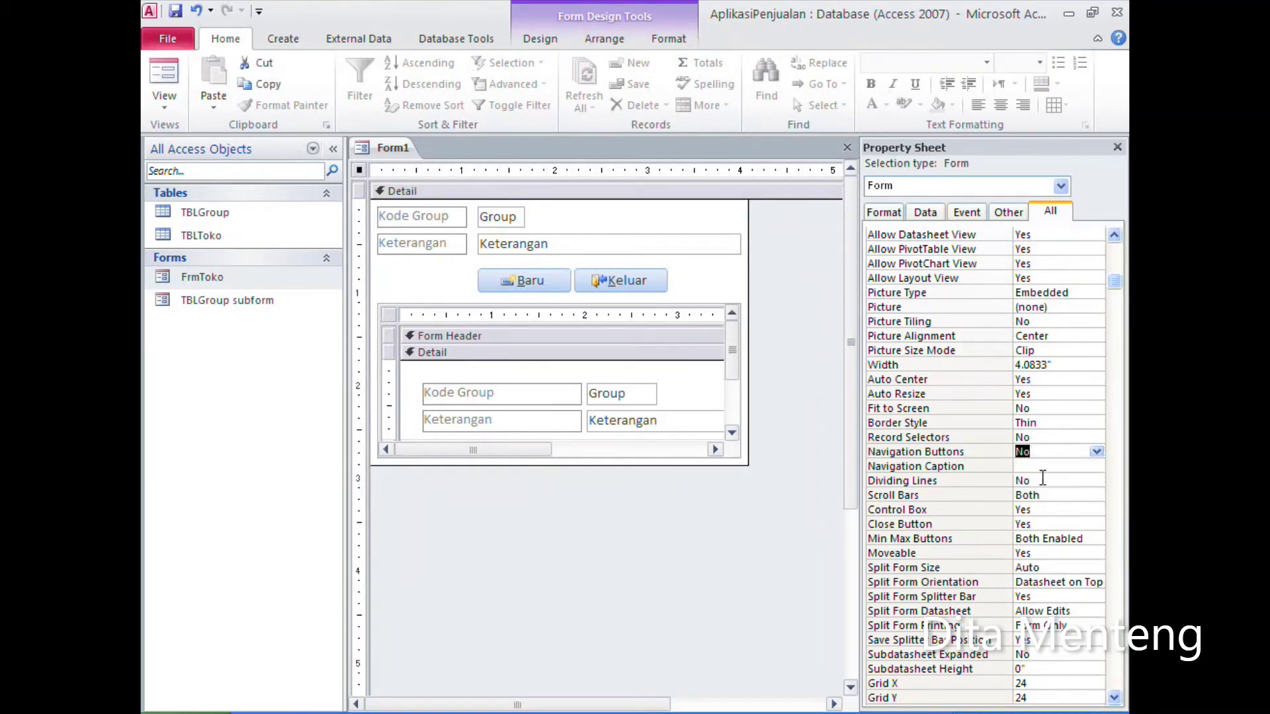
# Step: Set Scroll Bars to Neither and turn off the Control Box and Close Button
pyautogui.scroll(-1, 1045, 489)
pyautogui.click(1057, 452)
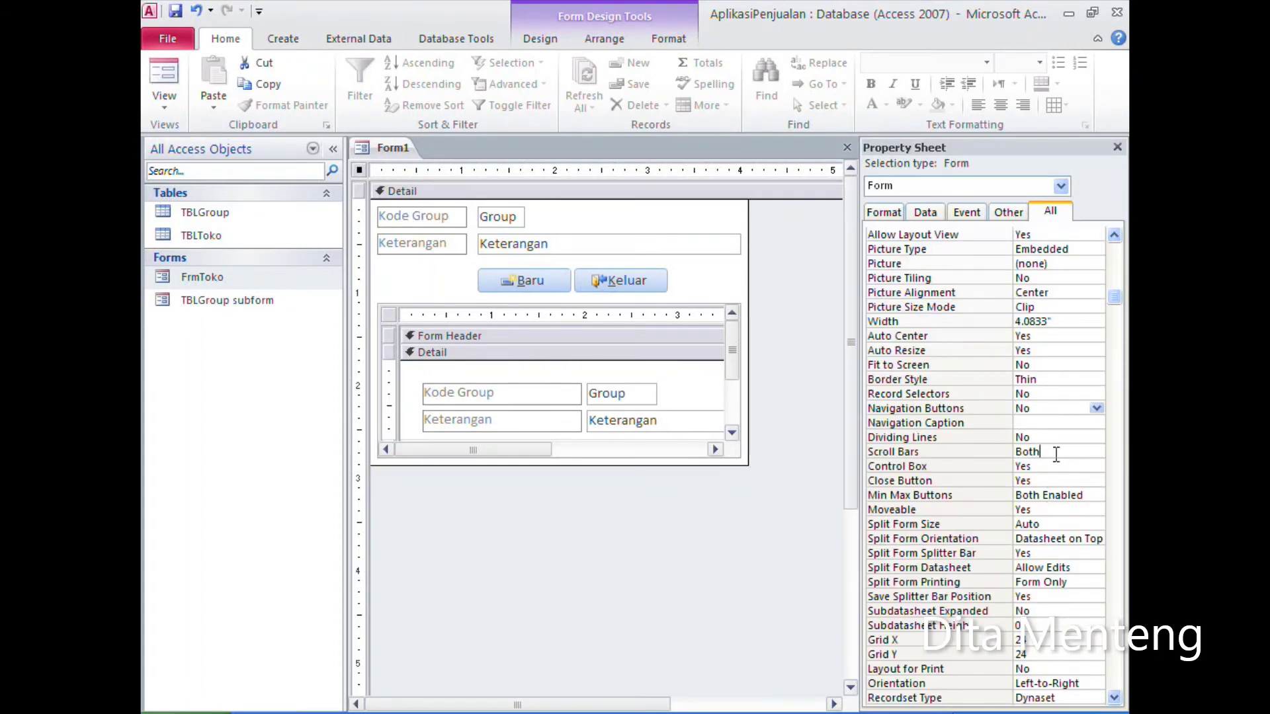
pyautogui.click(1097, 452)
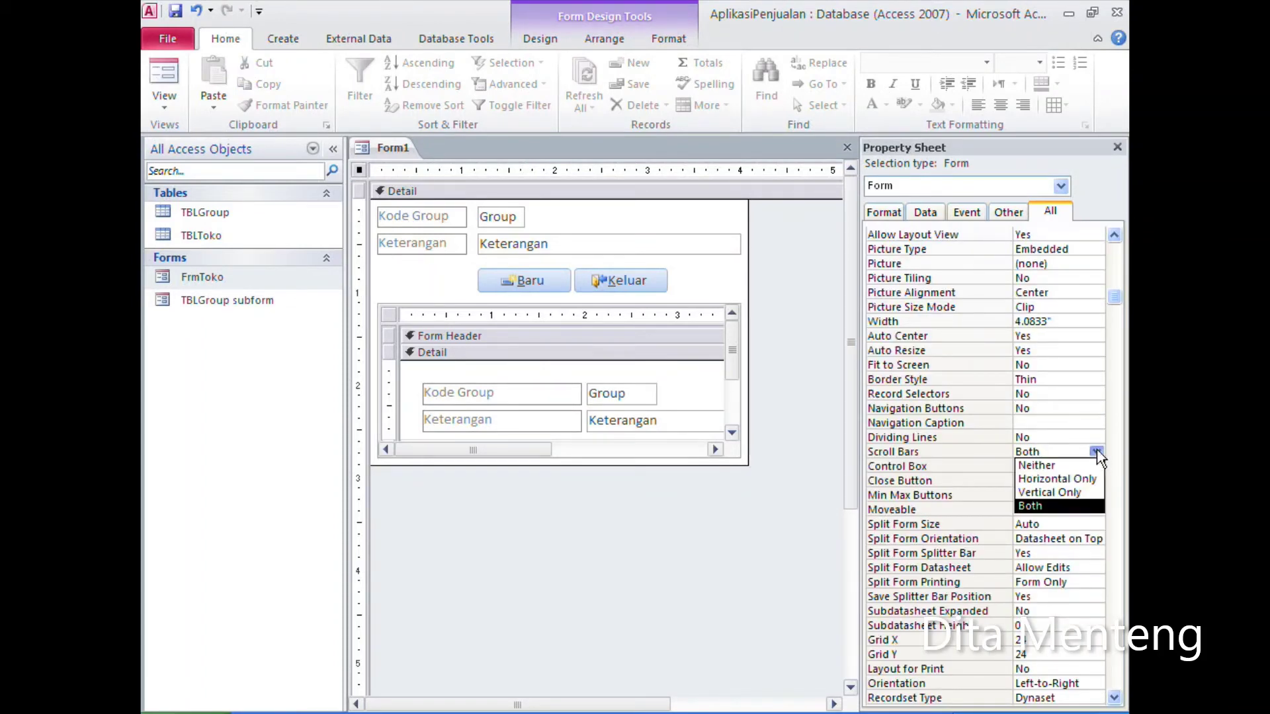
pyautogui.click(1059, 466)
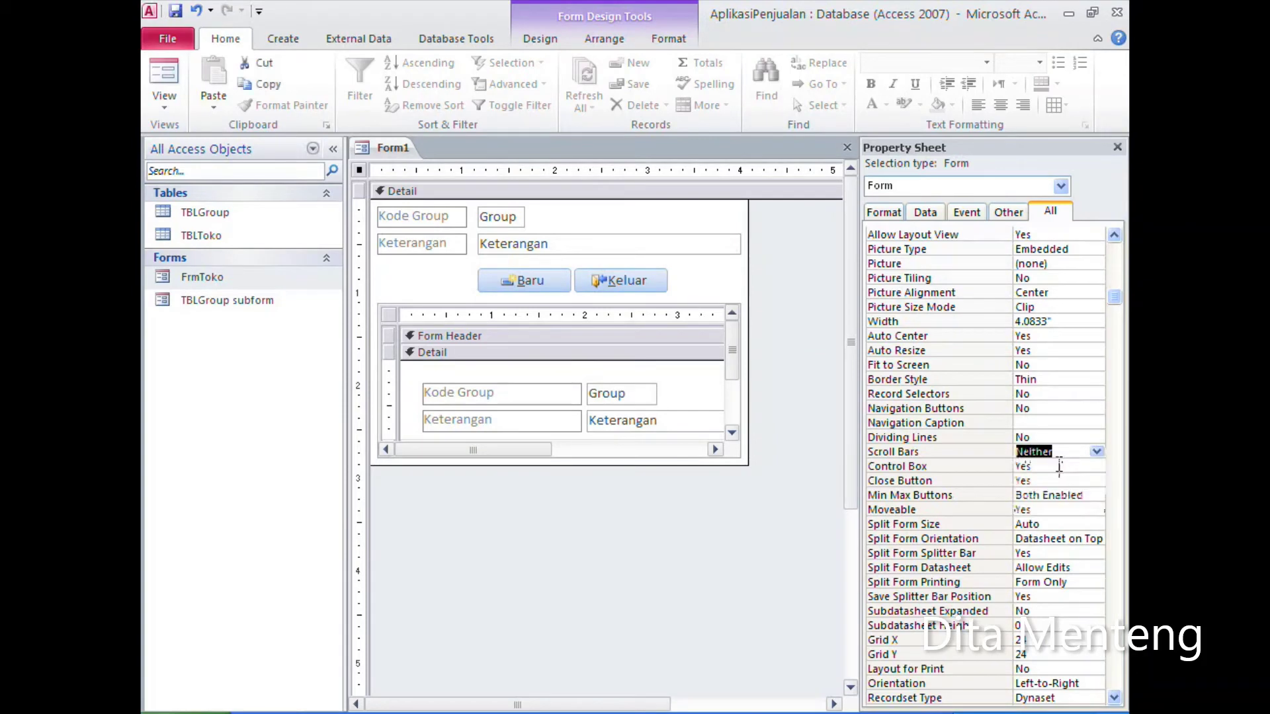
pyautogui.click(1059, 466)
pyautogui.click(1097, 466)
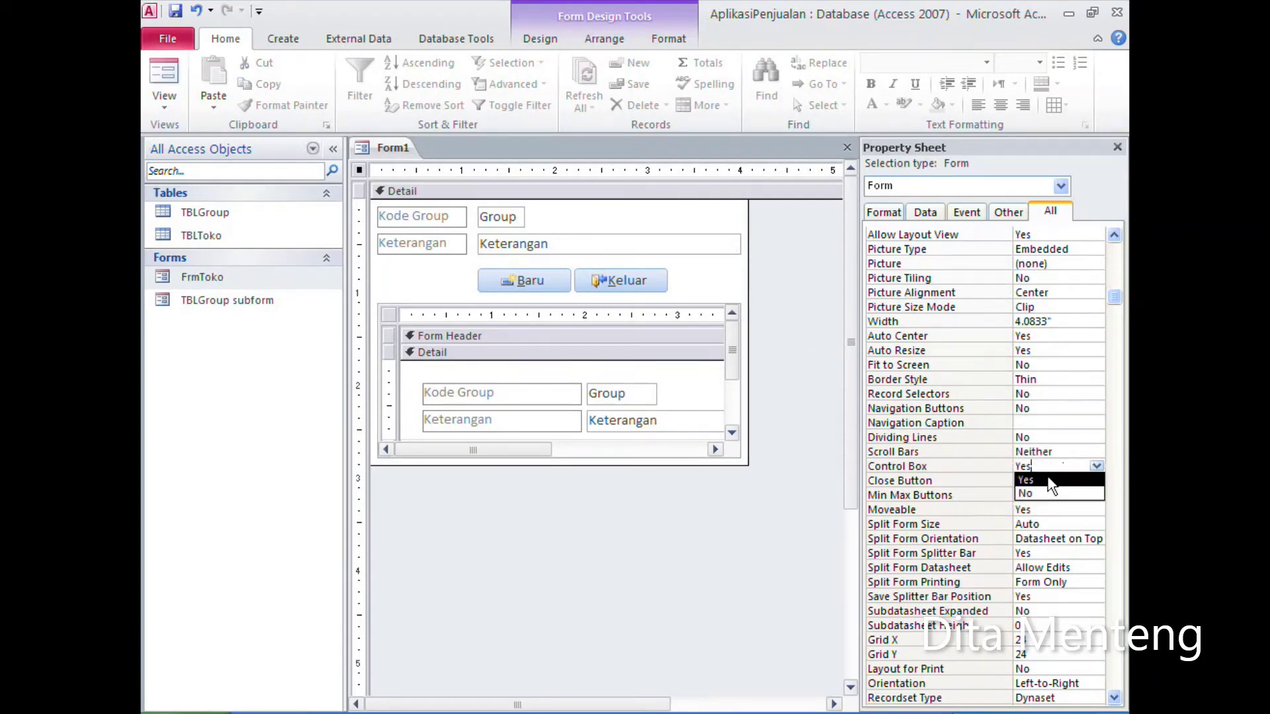
pyautogui.click(1029, 494)
pyautogui.click(1084, 476)
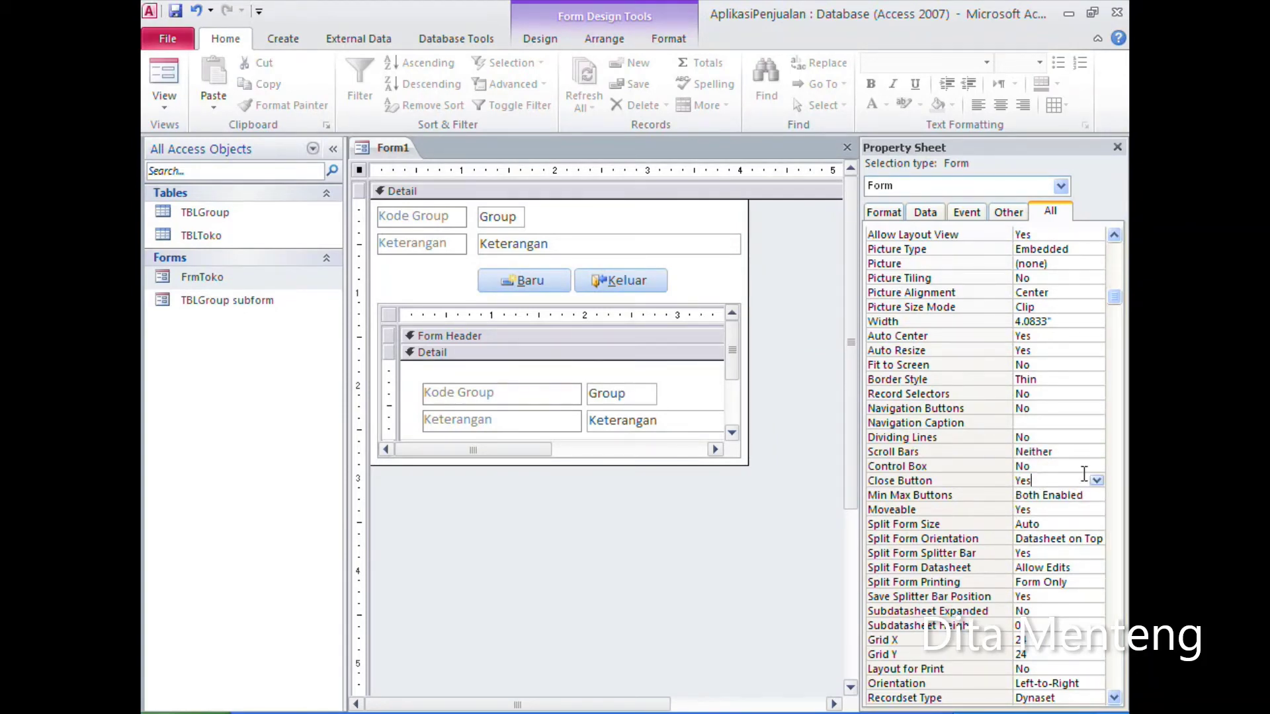
pyautogui.click(1097, 481)
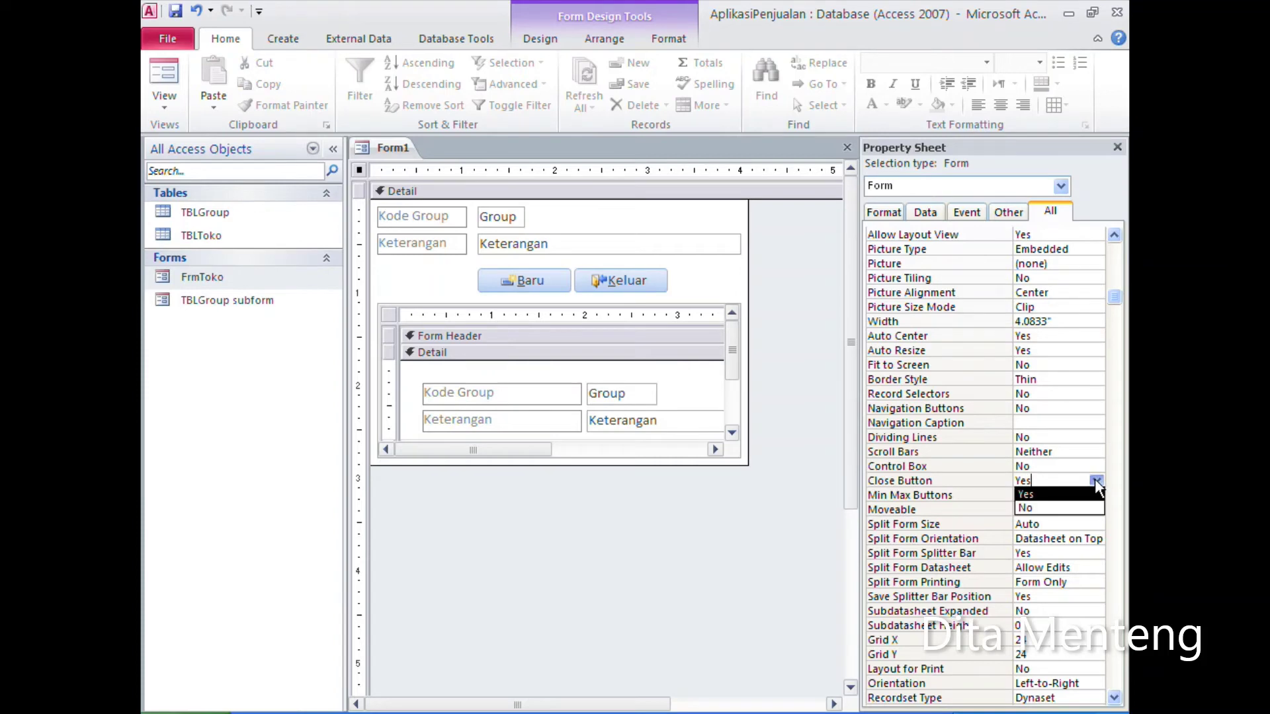
pyautogui.click(1055, 510)
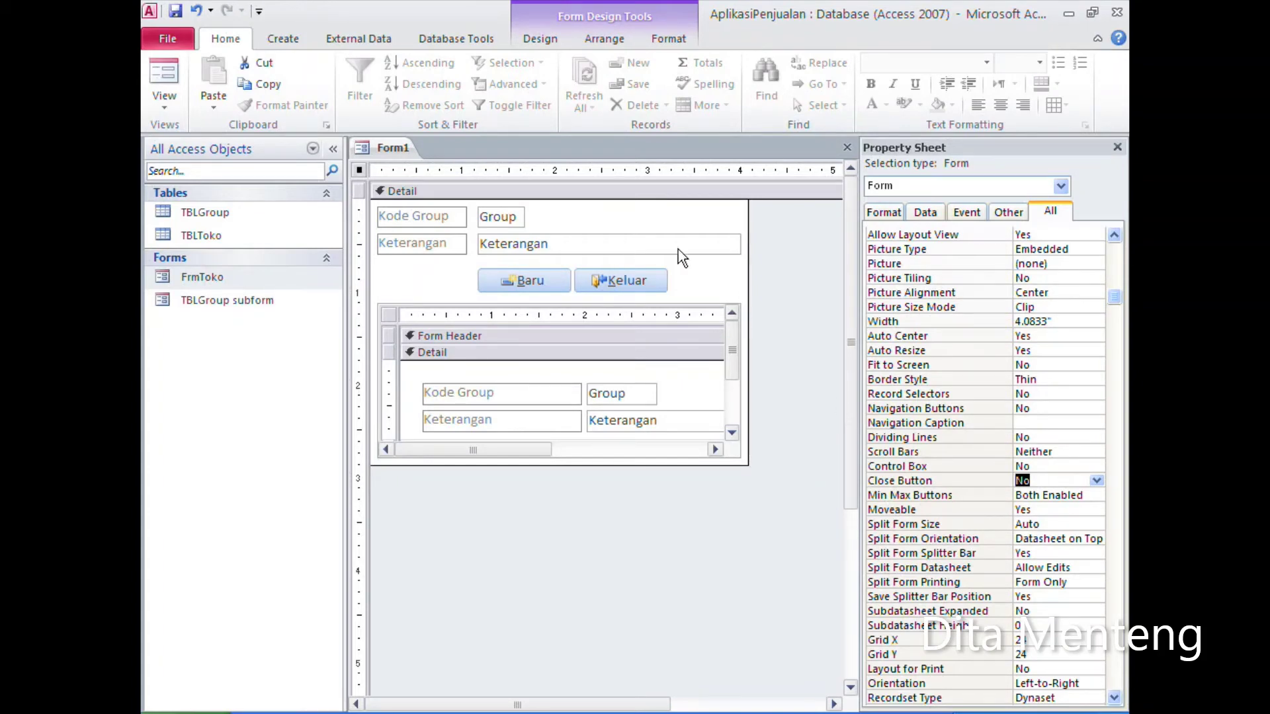
pyautogui.click(578, 191)
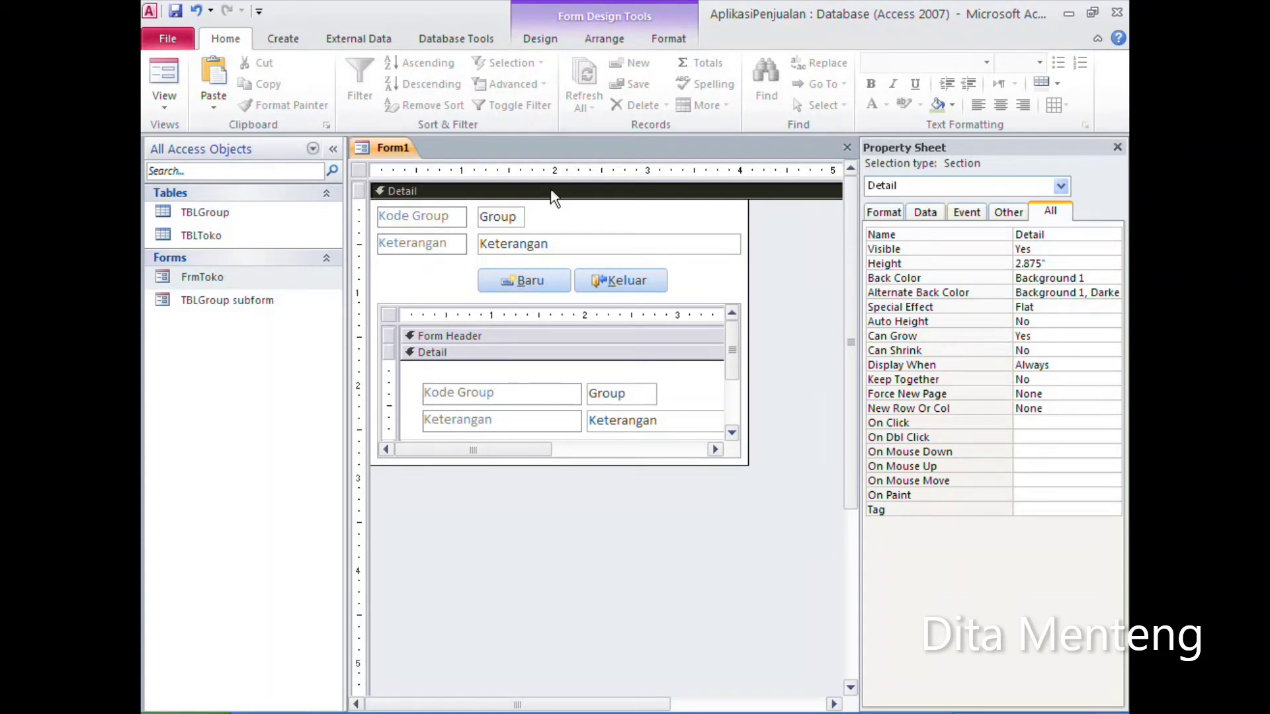
# Step: Switch to the Design tab to show the form design tools
pyautogui.click(551, 38)
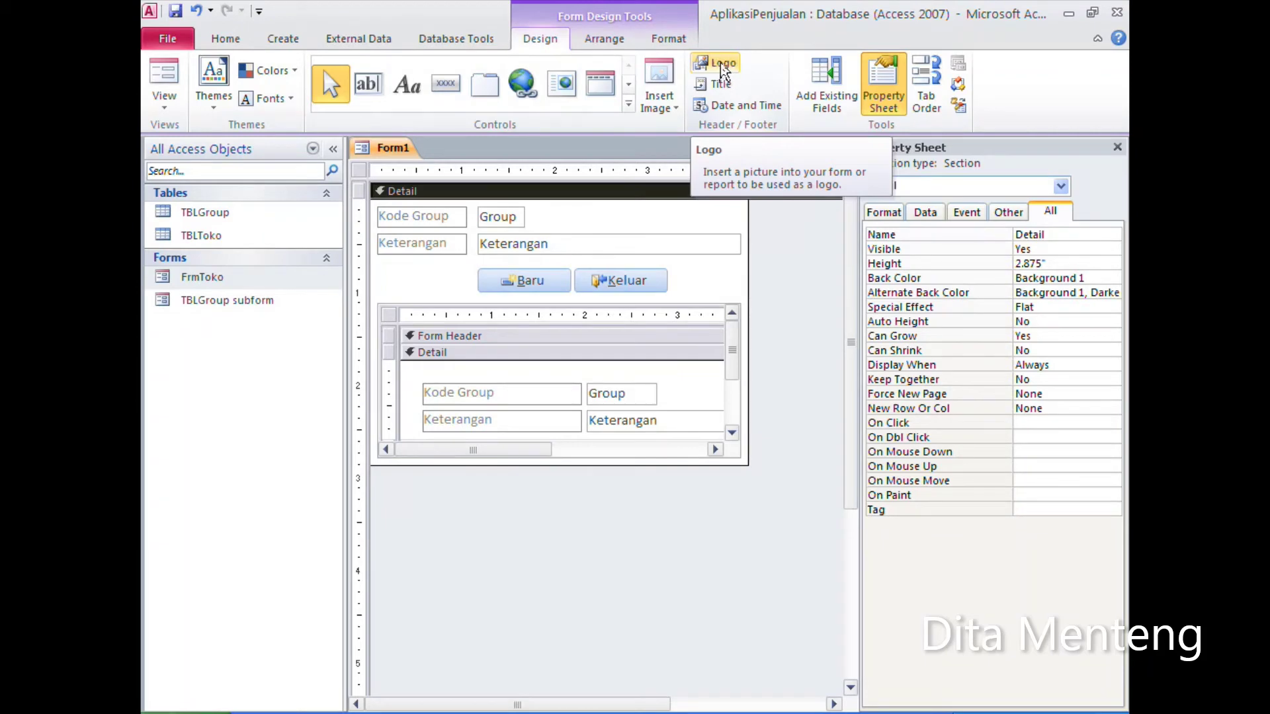
# Step: Insert 72.ico from the Kumpulan Icon folder as the form header logo
pyautogui.click(723, 70)
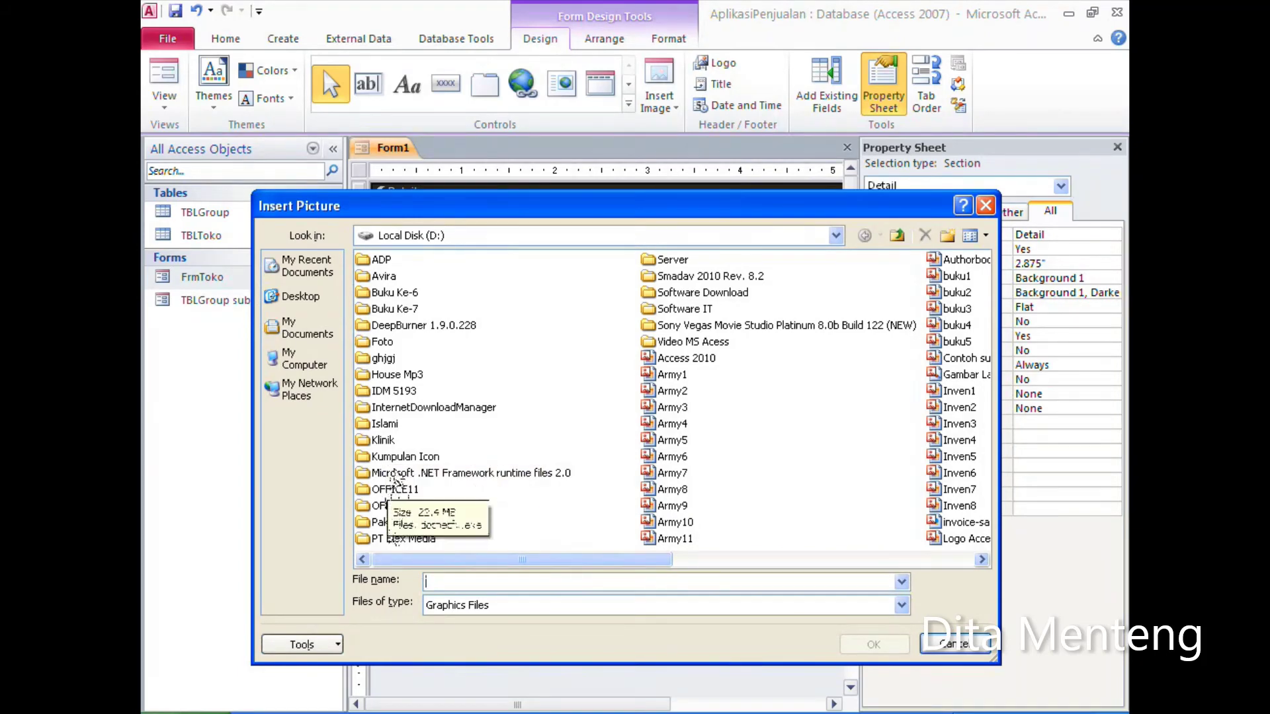
pyautogui.doubleClick(405, 457)
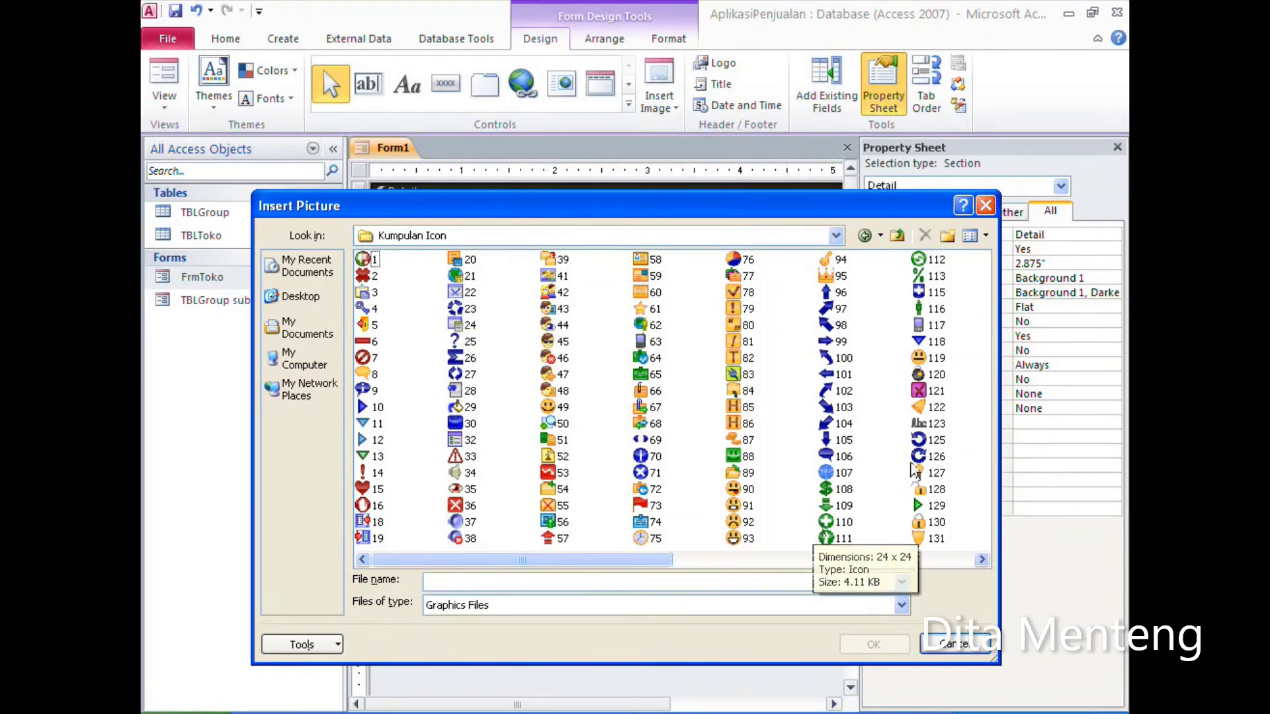
pyautogui.click(655, 490)
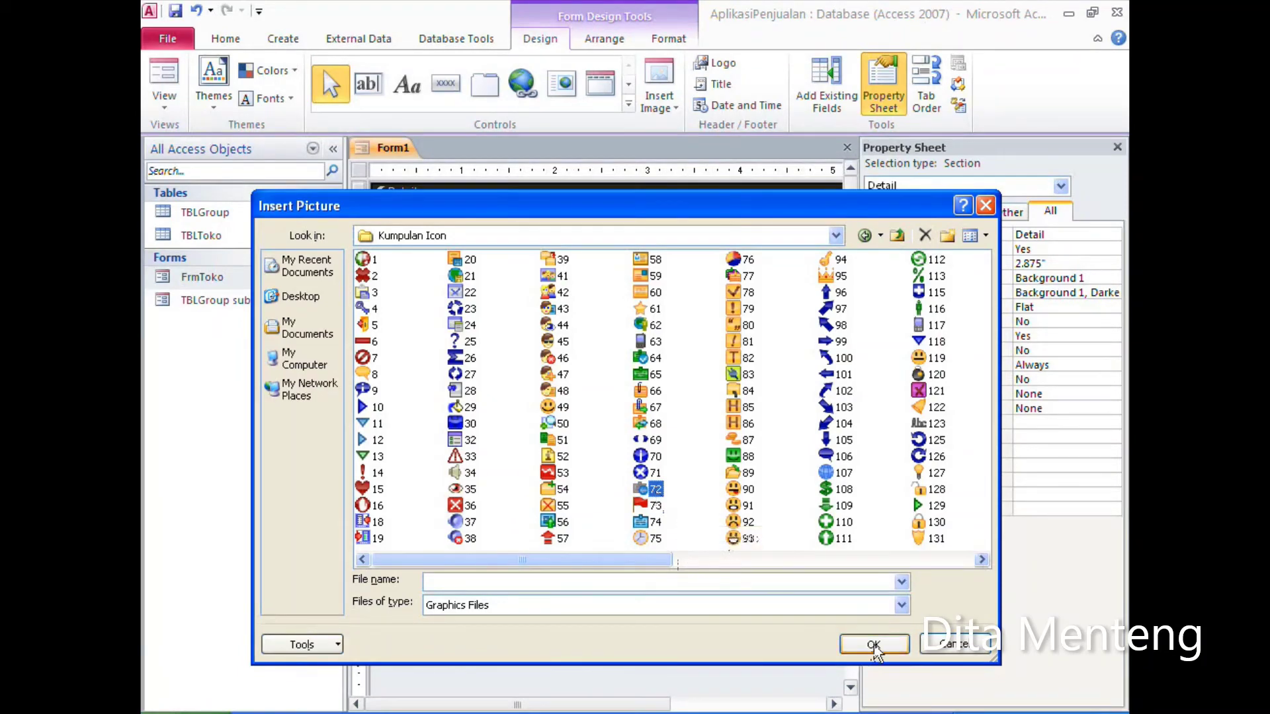
pyautogui.click(874, 645)
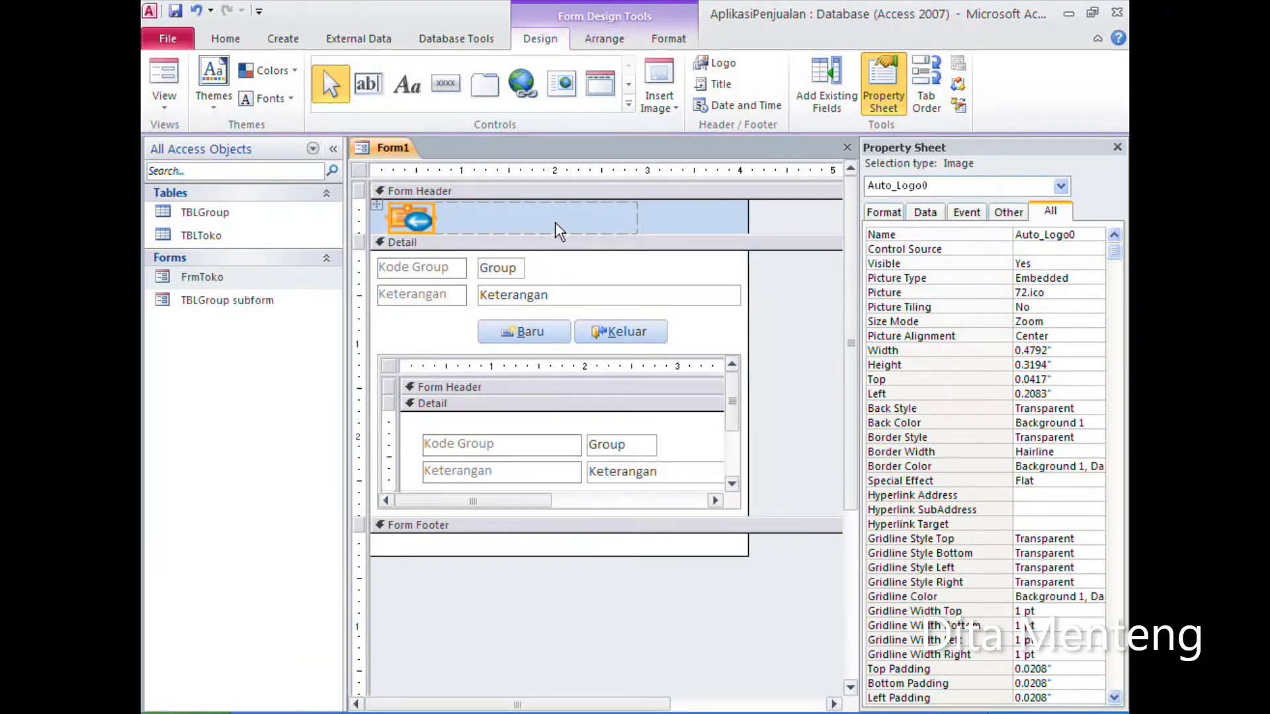
# Step: Type the title GROUP BARANG in the empty header cell beside the logo
pyautogui.click(556, 226)
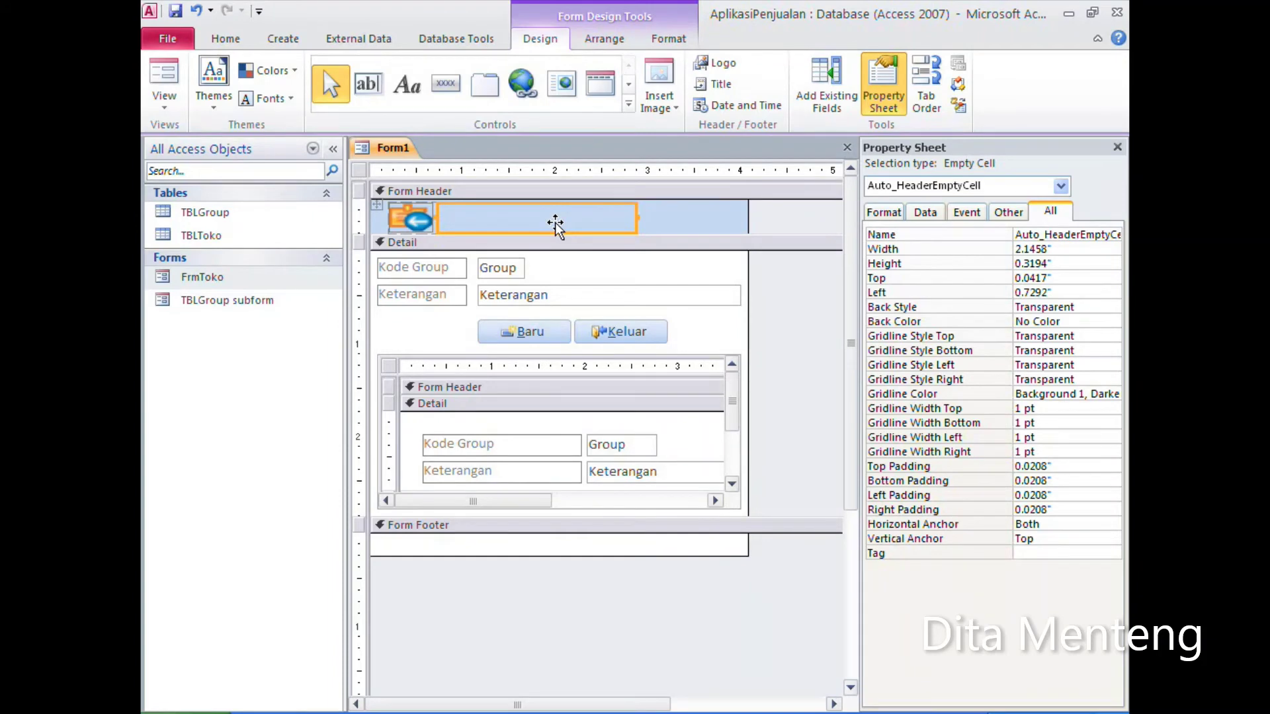
pyautogui.click(556, 226)
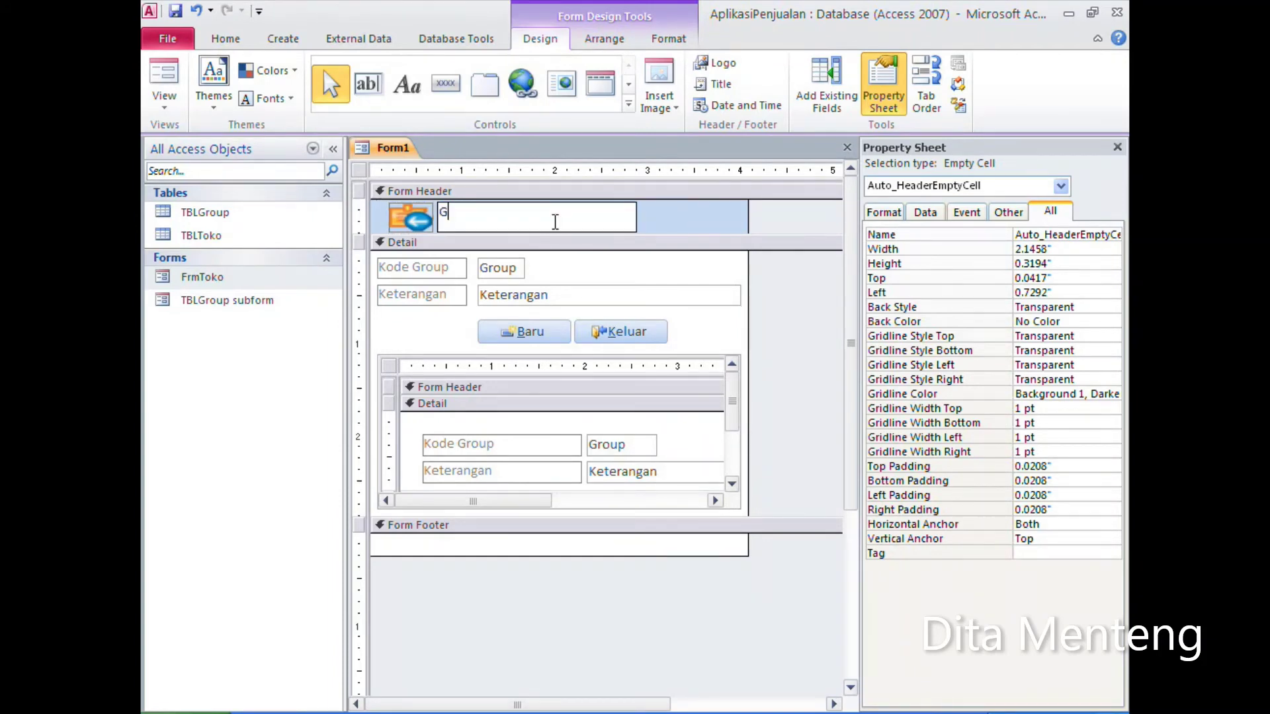
pyautogui.write('GROUP ')
pyautogui.write('BARANG')
pyautogui.click(647, 211)
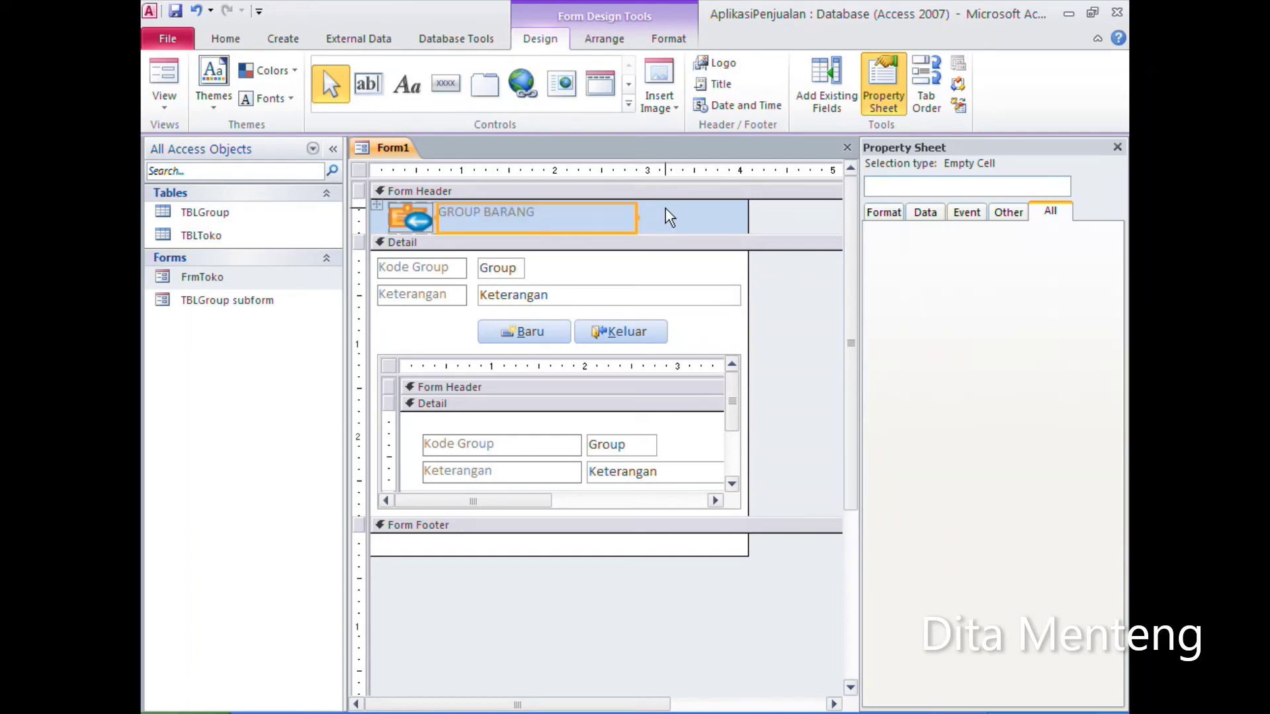
# Step: Format the GROUP BARANG title as 14 pt, bold, black text
pyautogui.click(614, 229)
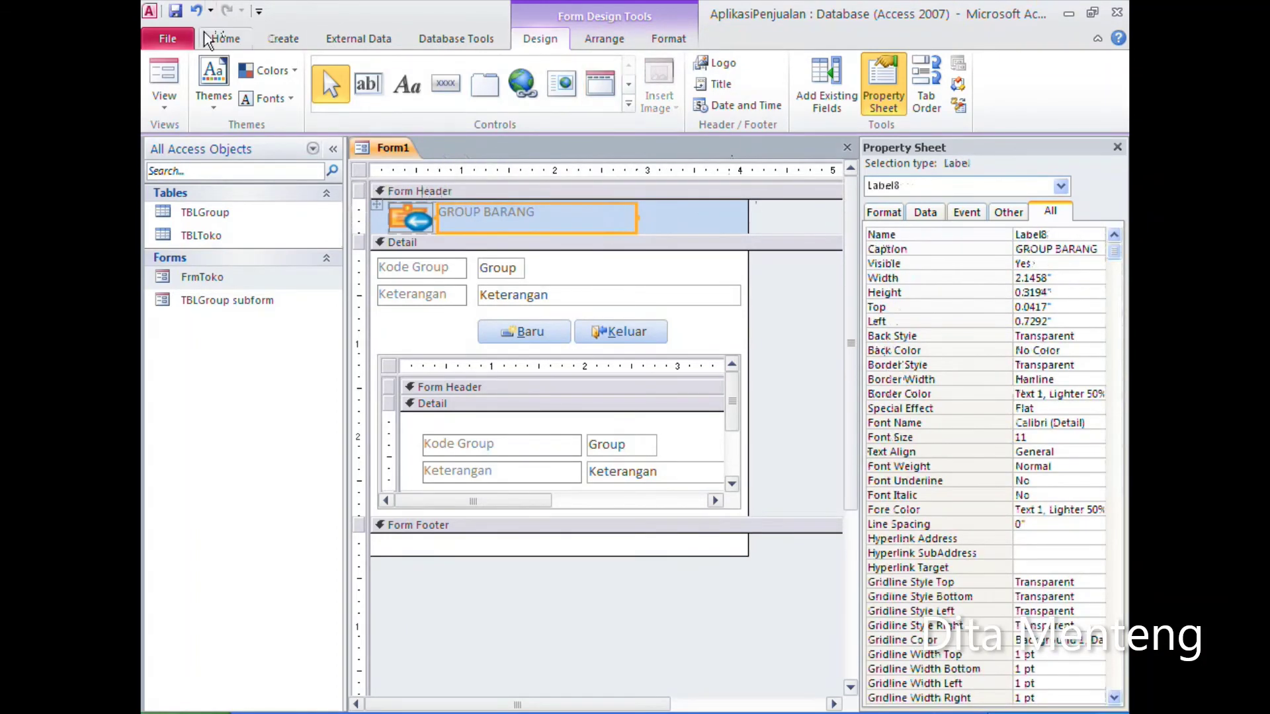
pyautogui.click(226, 40)
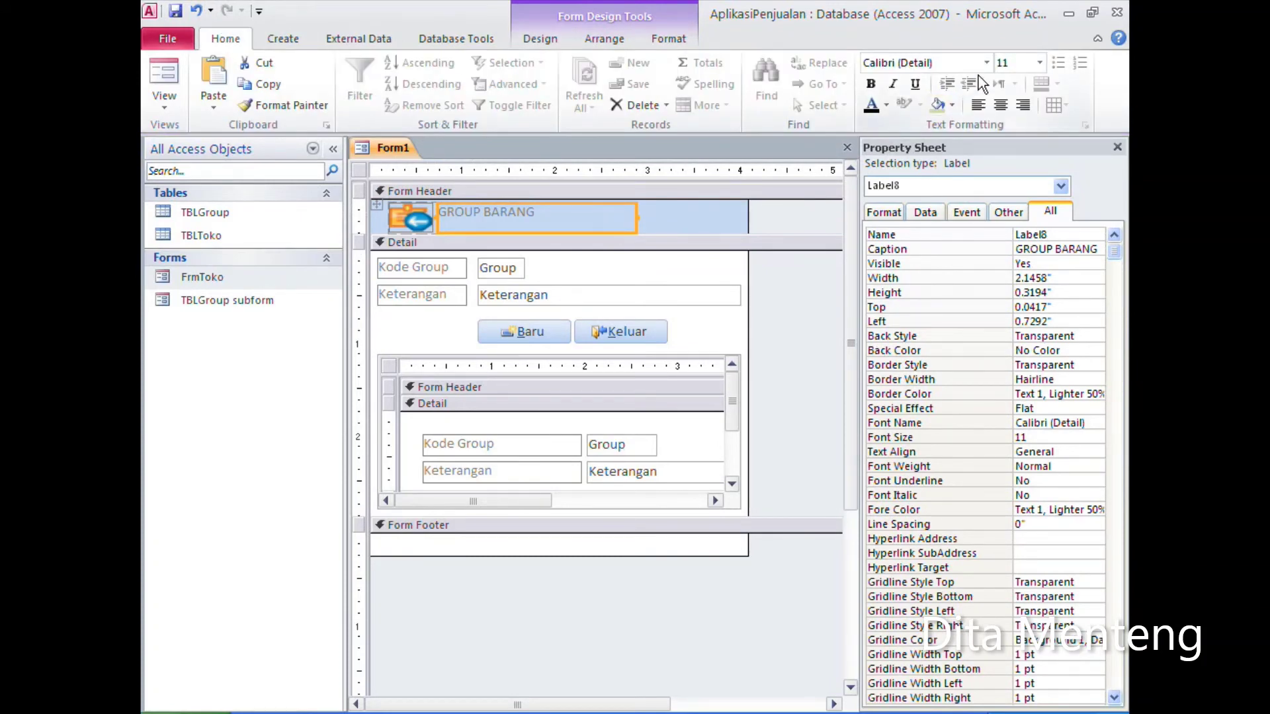
pyautogui.click(1042, 62)
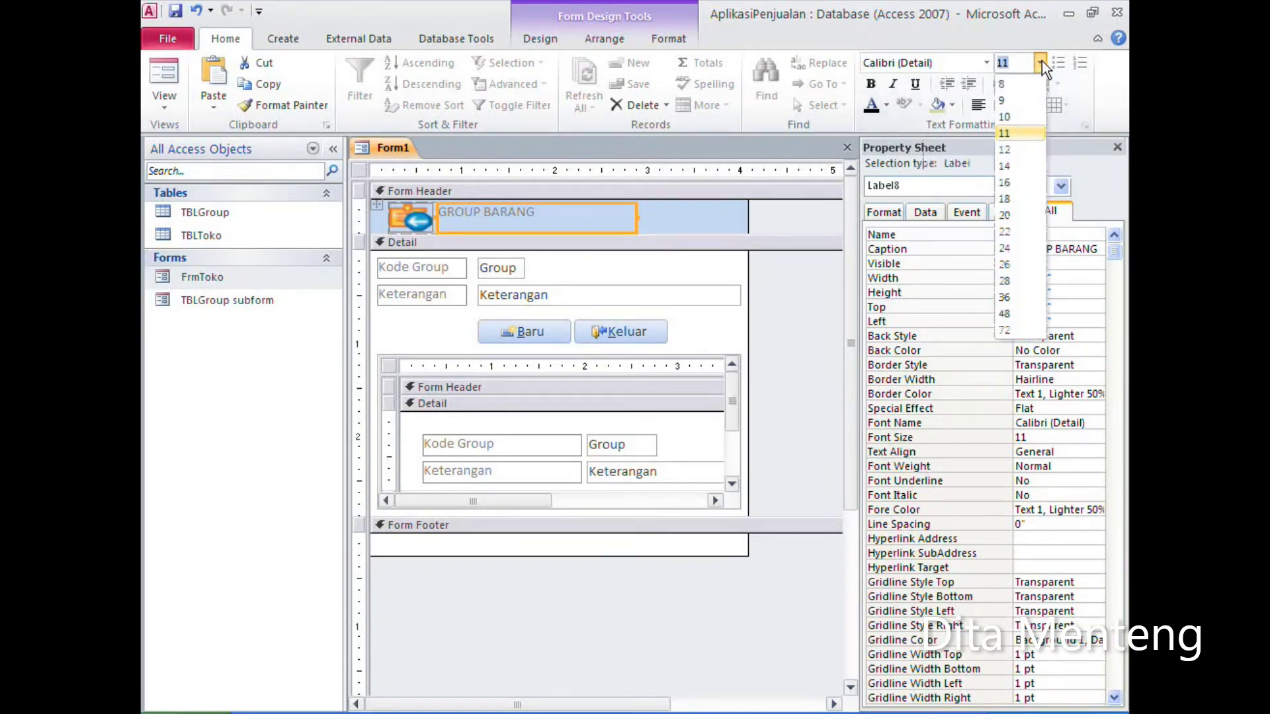
pyautogui.click(1018, 167)
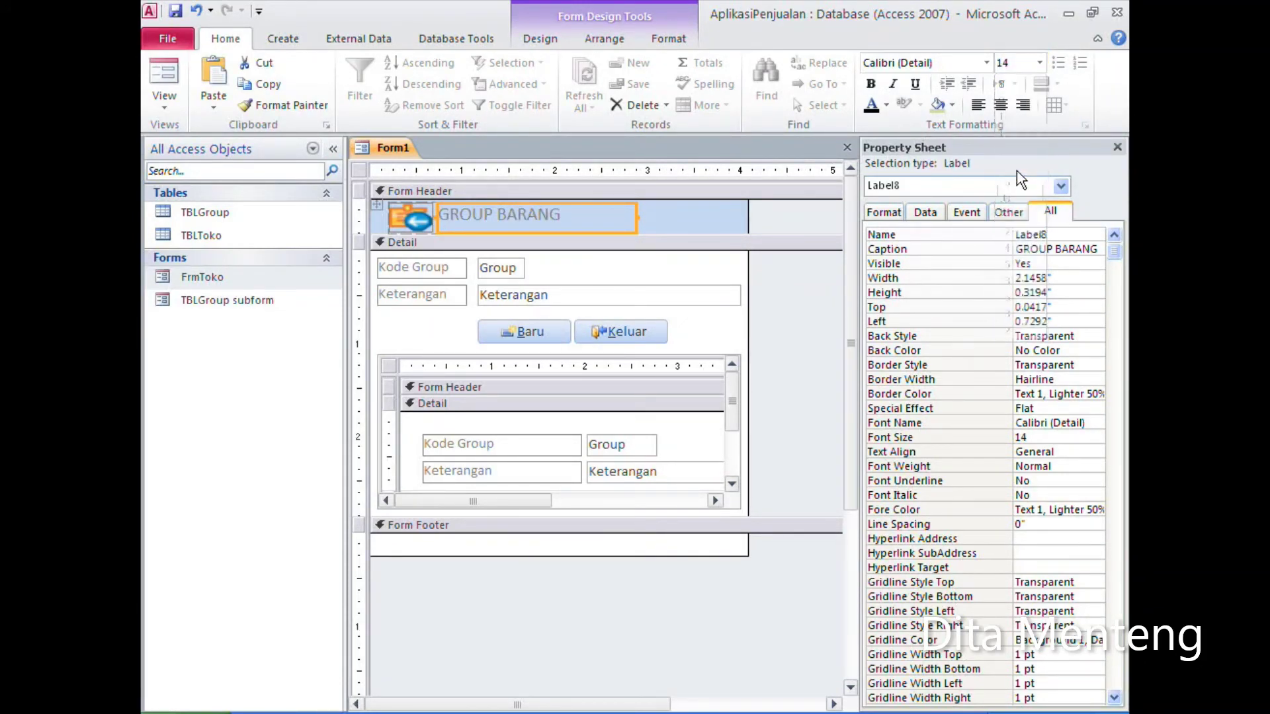
pyautogui.click(872, 84)
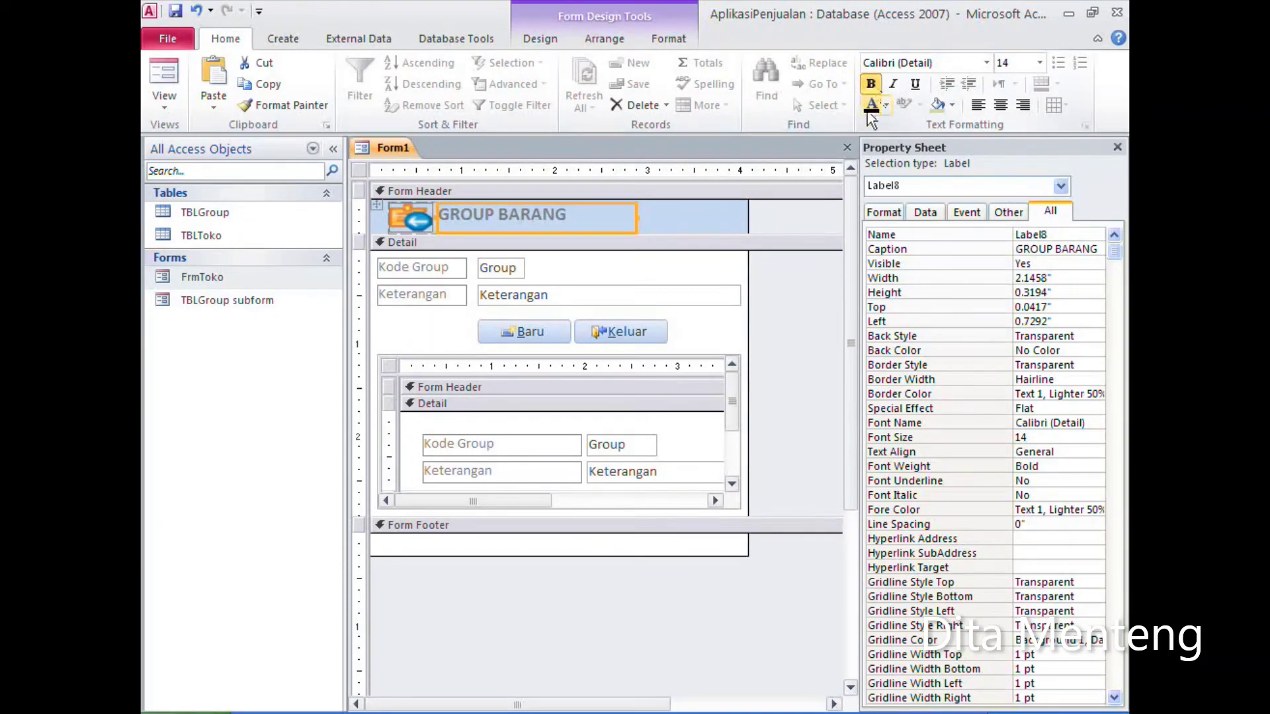
pyautogui.click(870, 109)
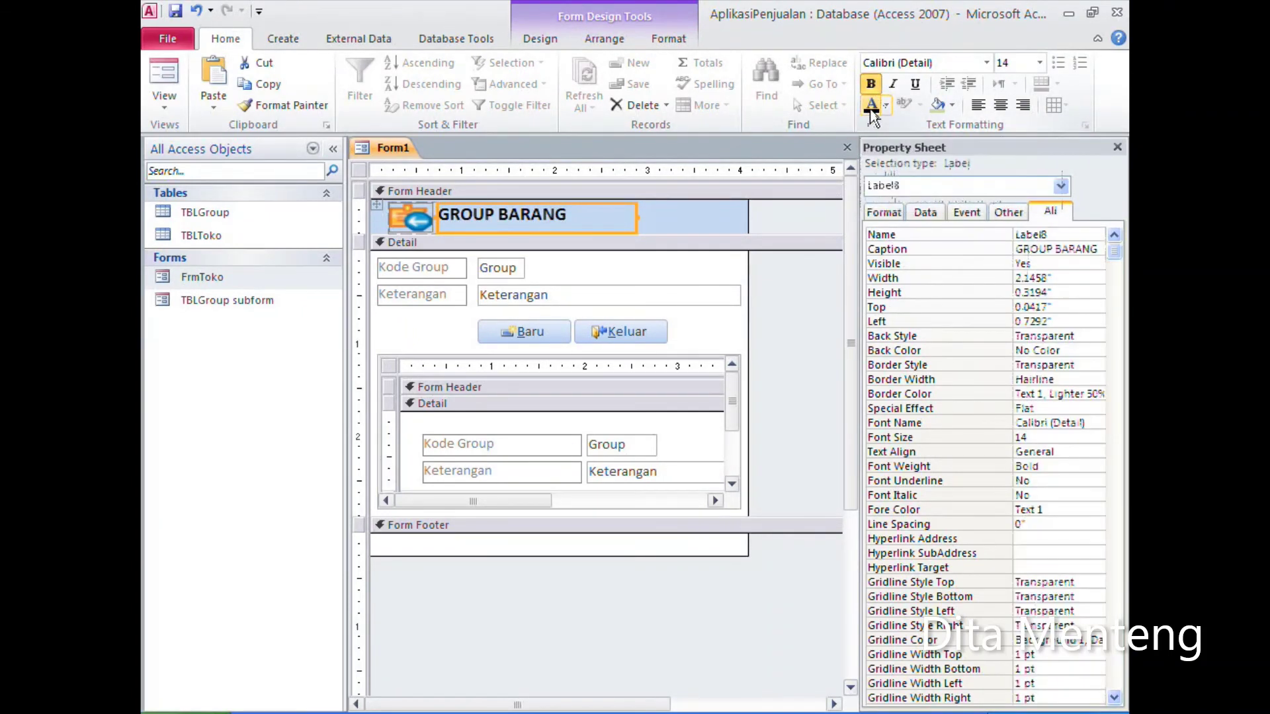
# Step: Fill the form header with green
pyautogui.click(697, 216)
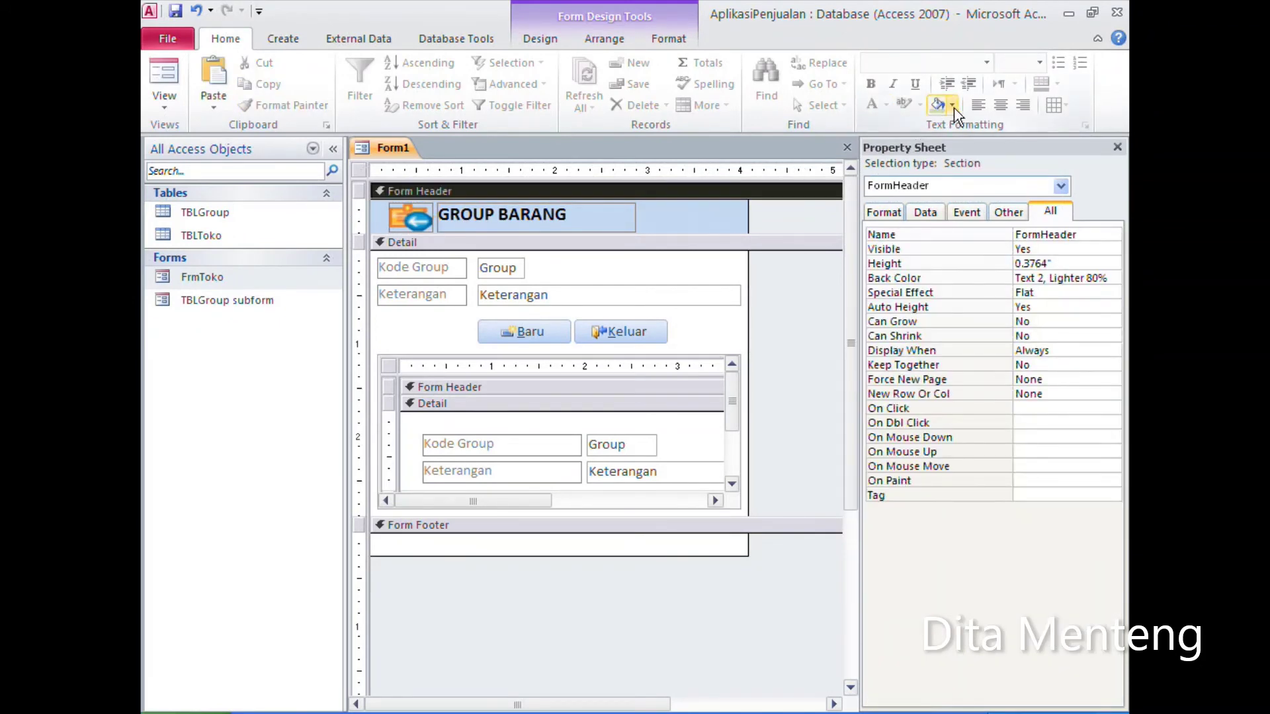
pyautogui.click(953, 109)
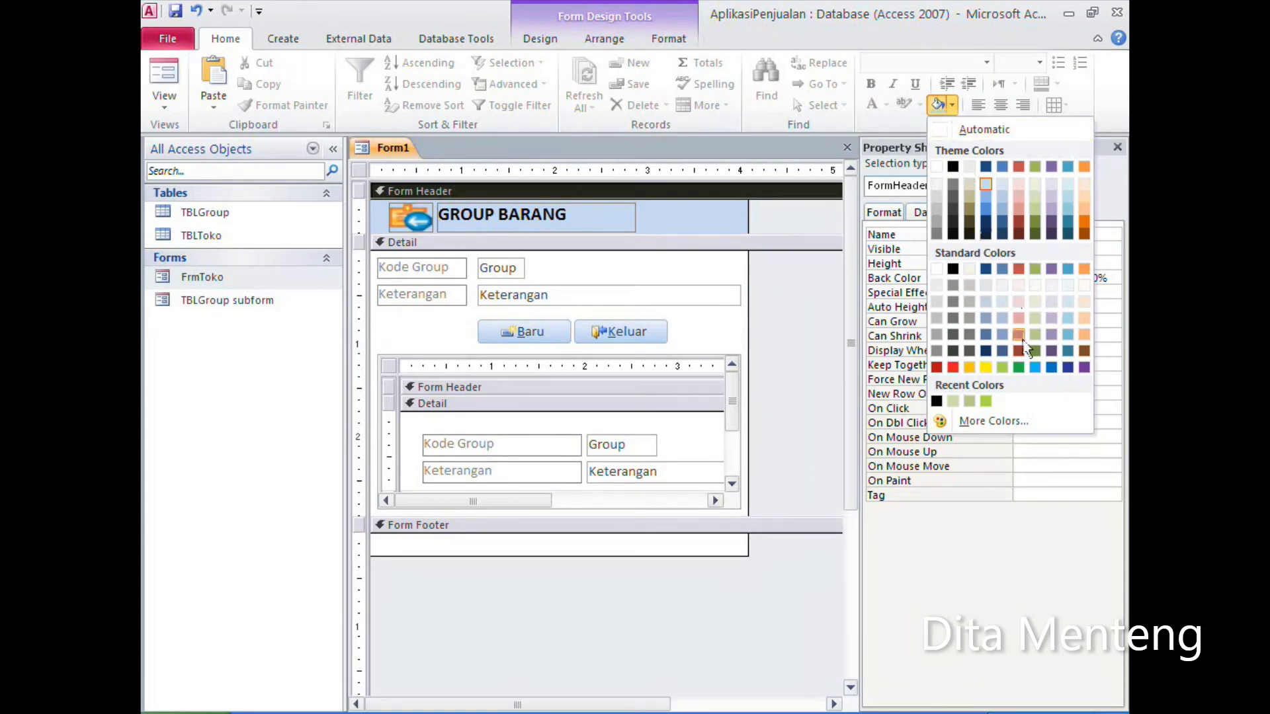
pyautogui.click(985, 401)
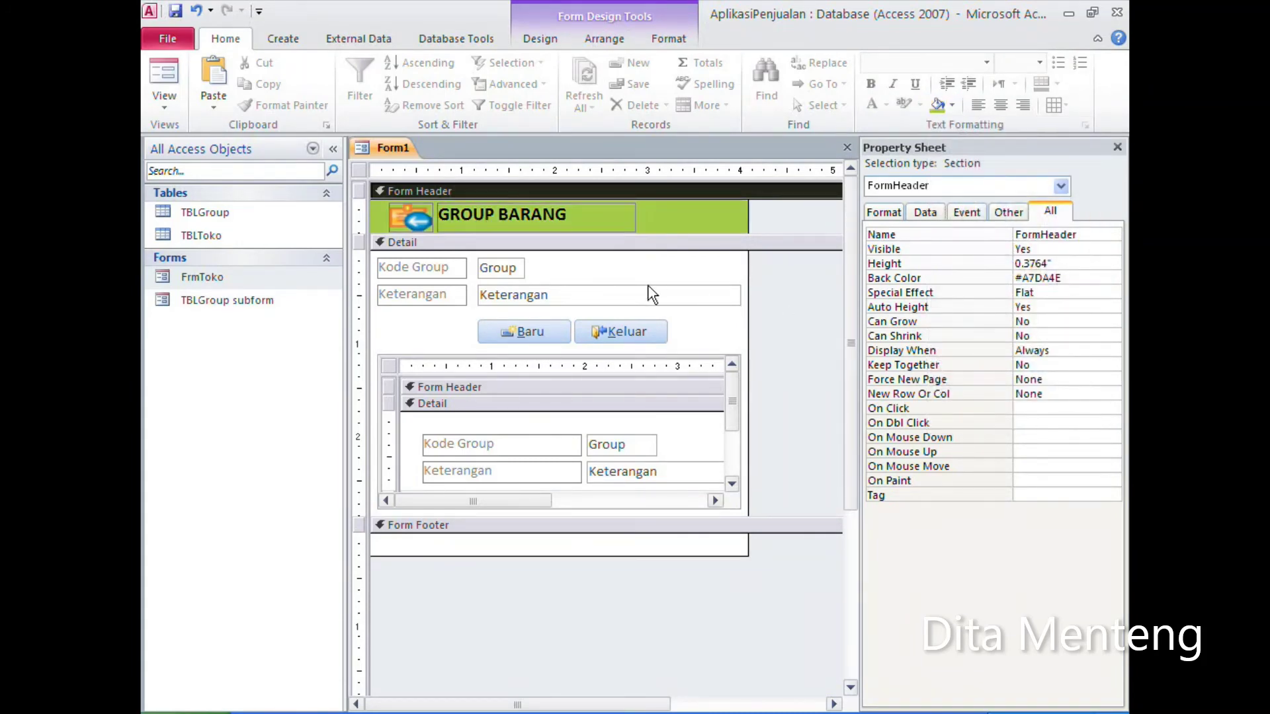
# Step: Give the Detail section a light green #CDDCAF background
pyautogui.click(659, 273)
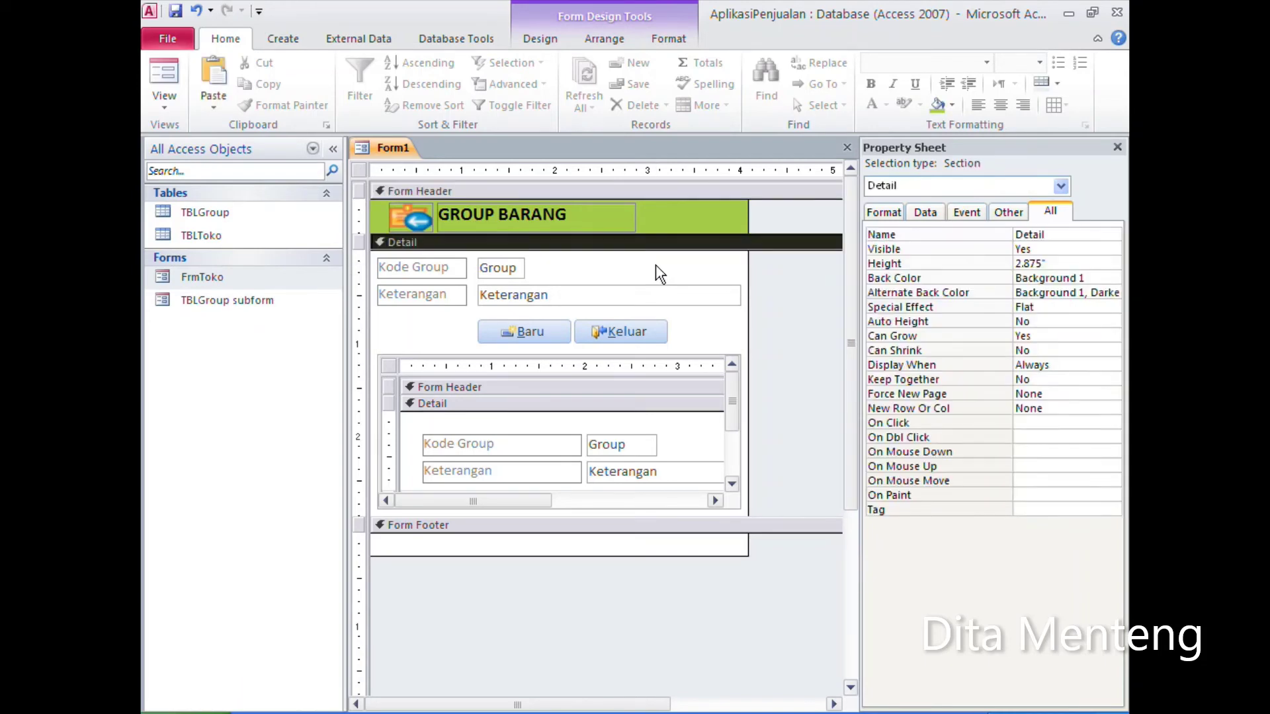
pyautogui.hotkey('ctrl', 'r')
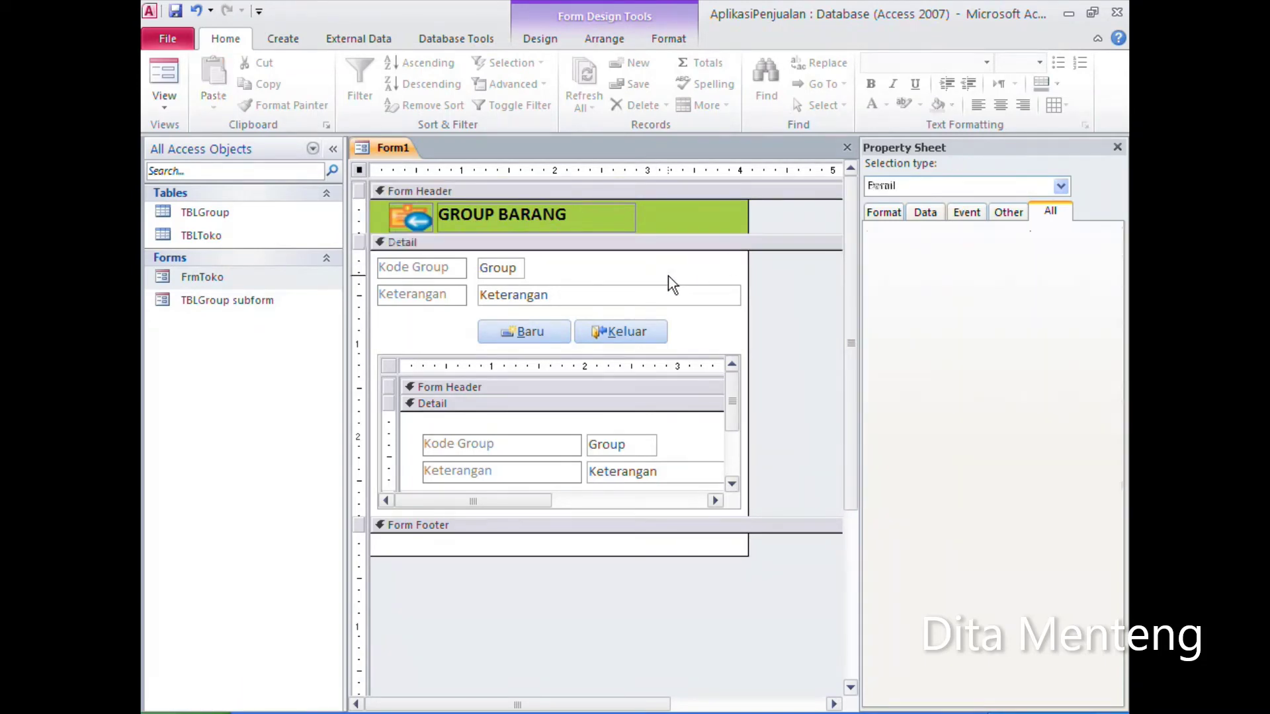
pyautogui.click(671, 285)
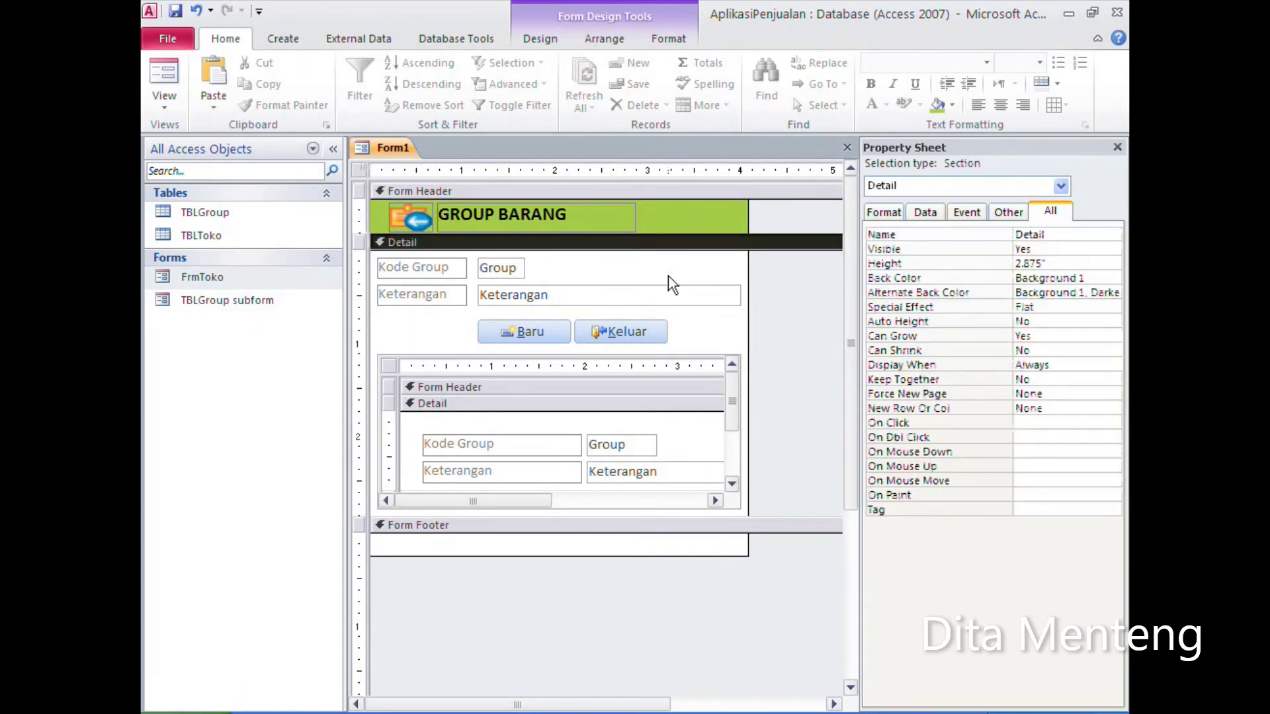
pyautogui.click(952, 105)
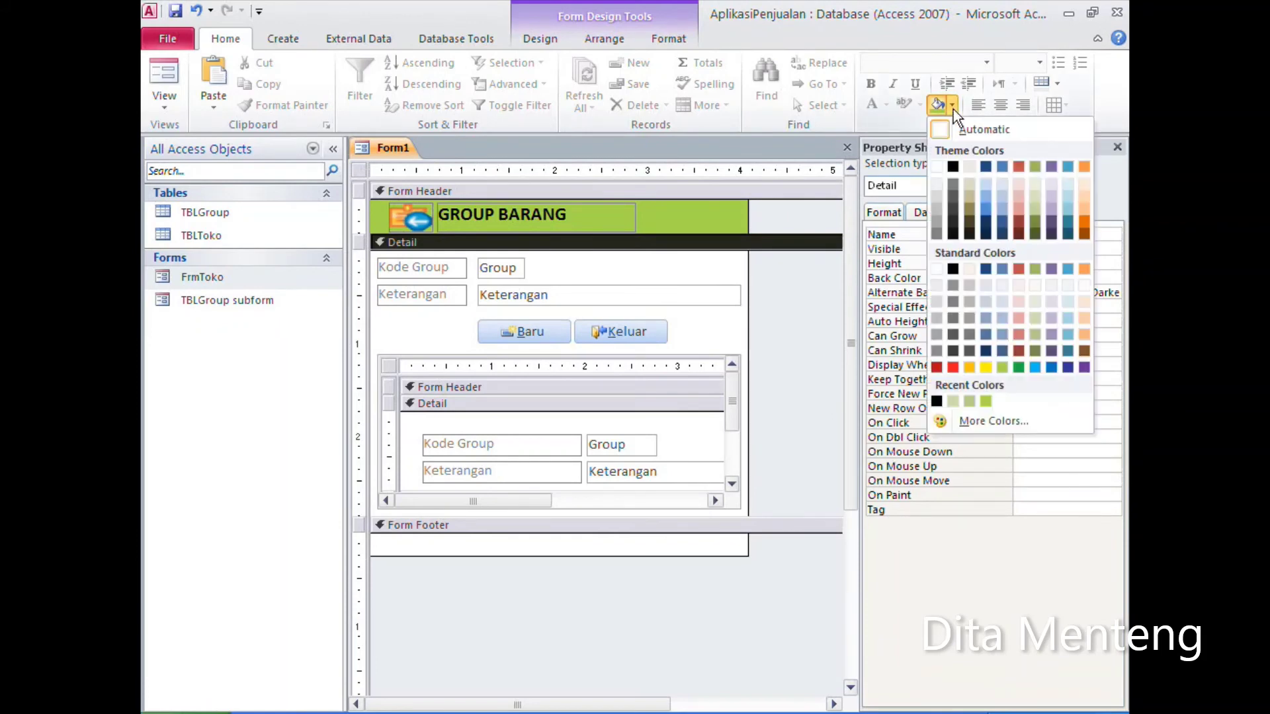
pyautogui.click(1038, 320)
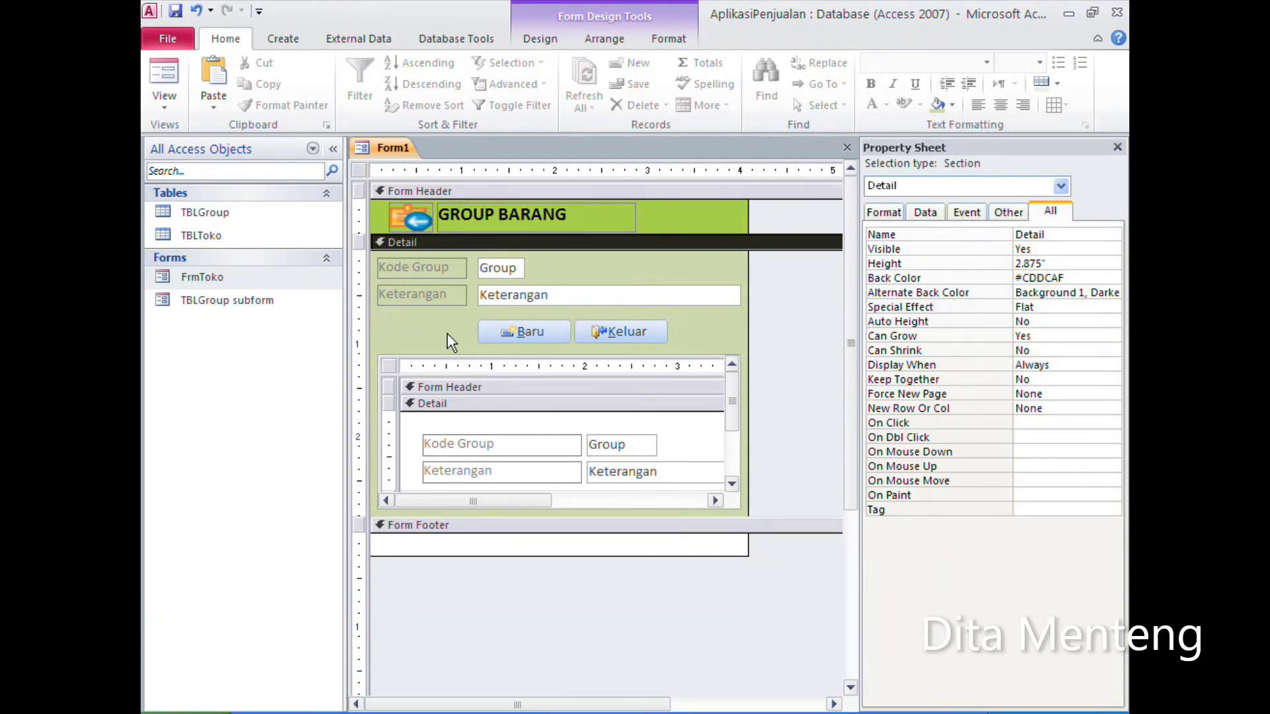
pyautogui.moveTo(447, 333); pyautogui.dragTo(642, 333)
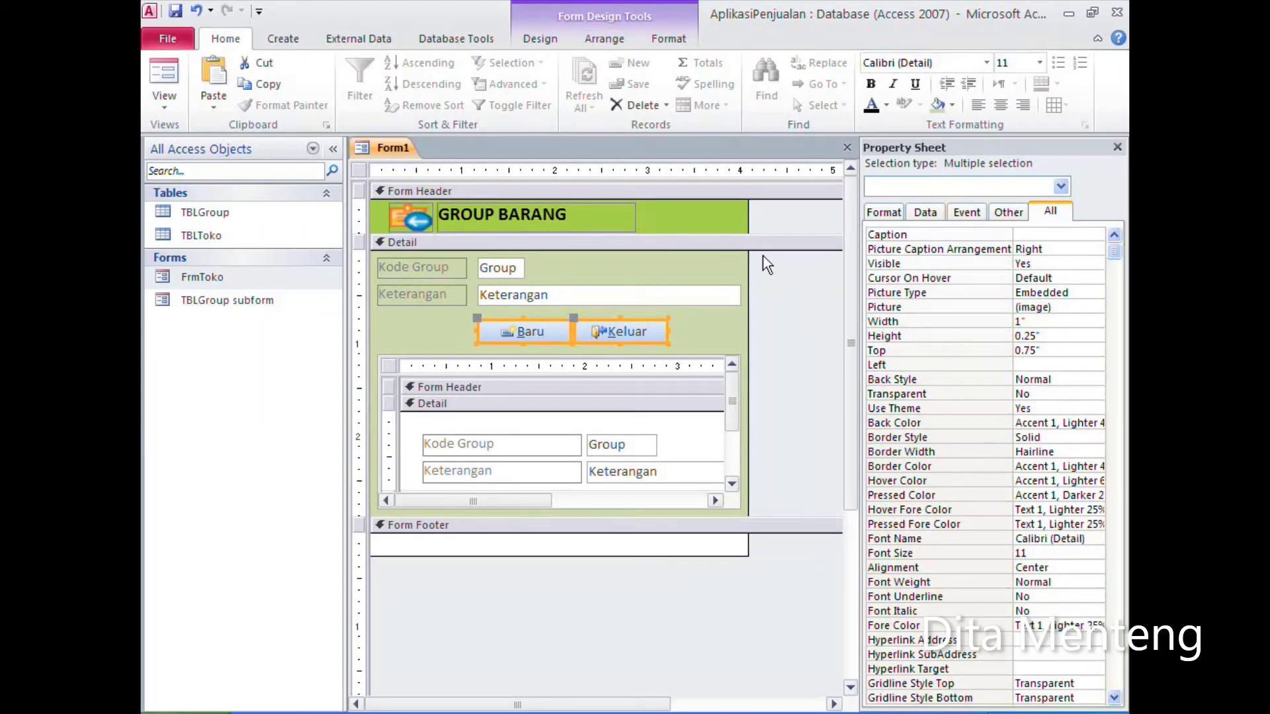
# Step: Give both buttons an olive green preset style and snipped-corner shape, and make them taller
pyautogui.click(670, 39)
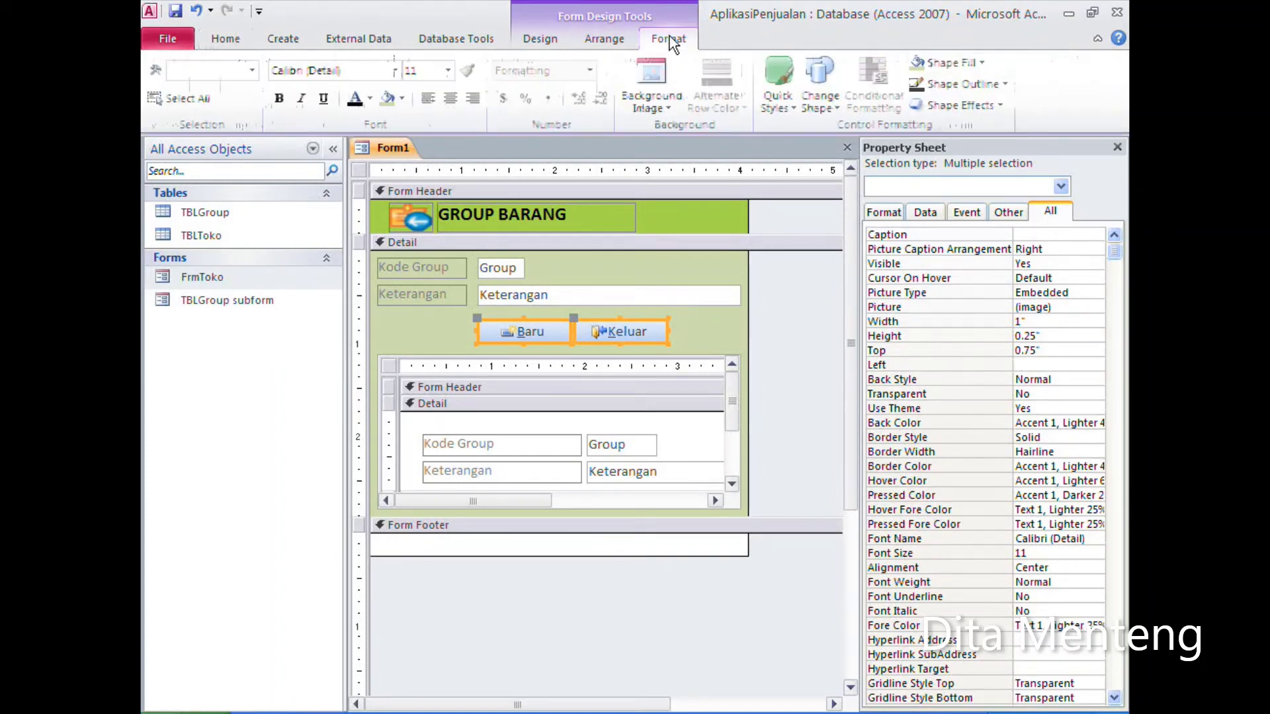
pyautogui.click(792, 109)
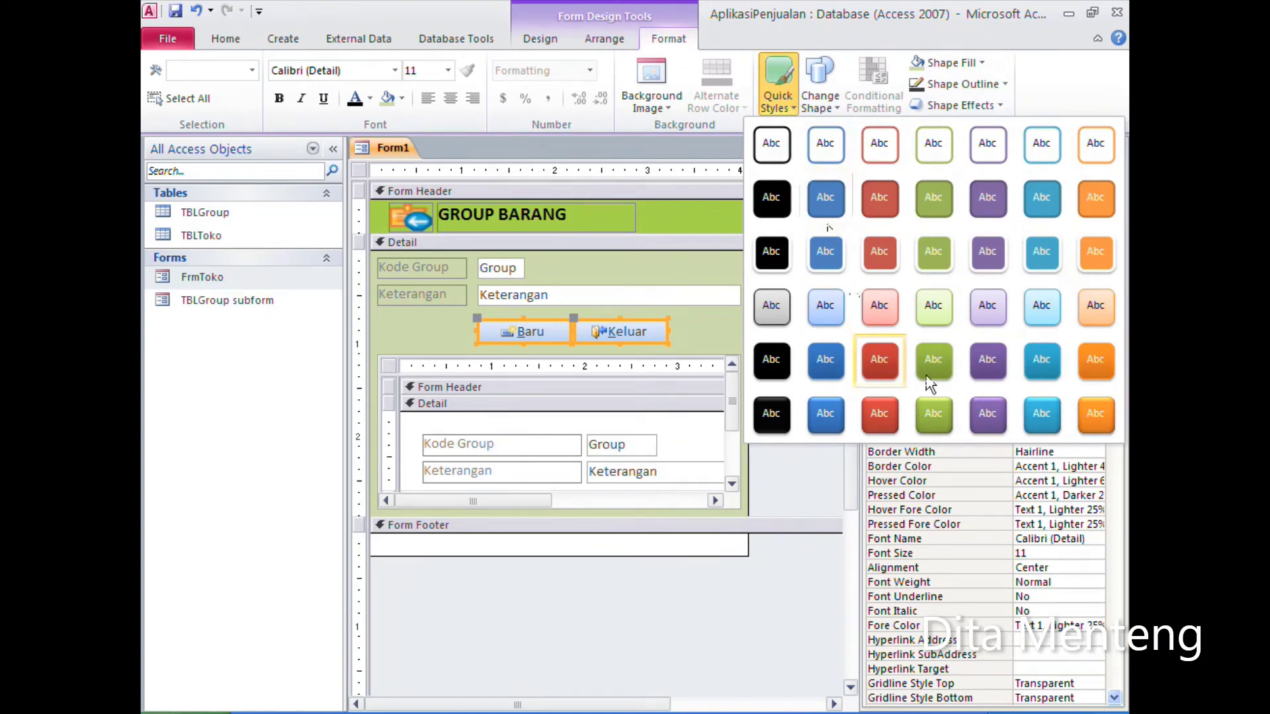
pyautogui.click(933, 415)
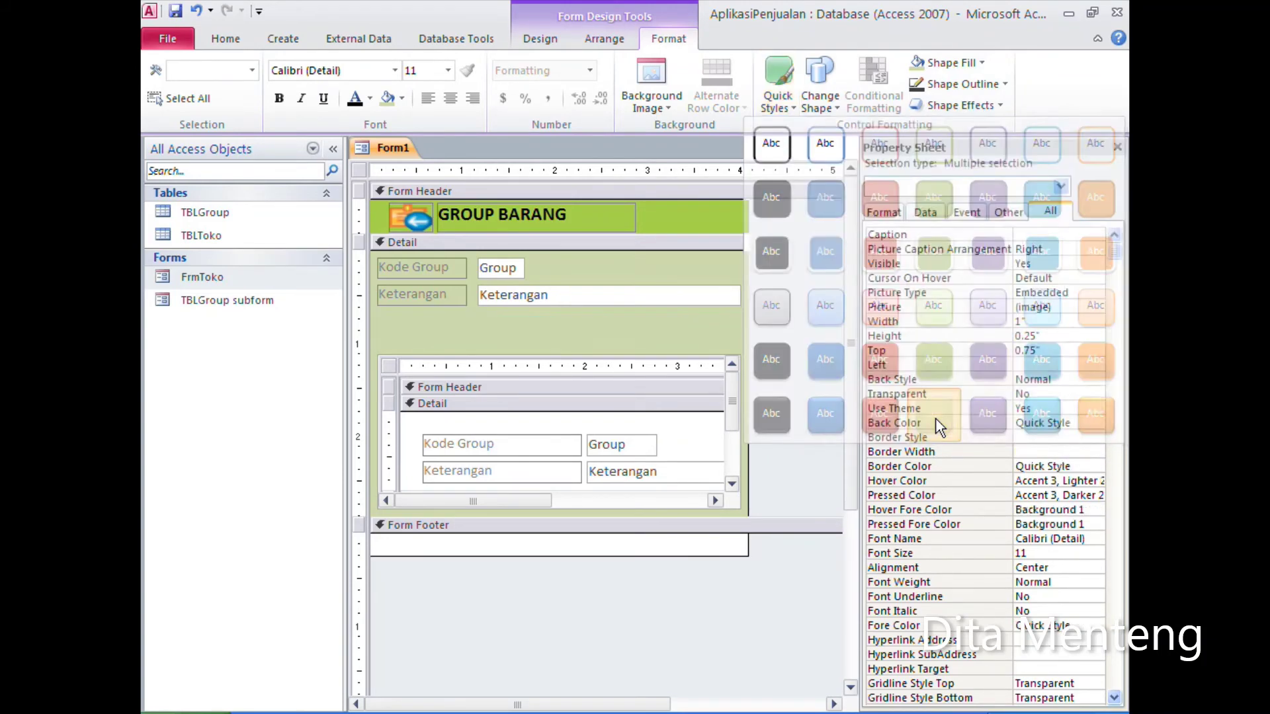
pyautogui.click(835, 108)
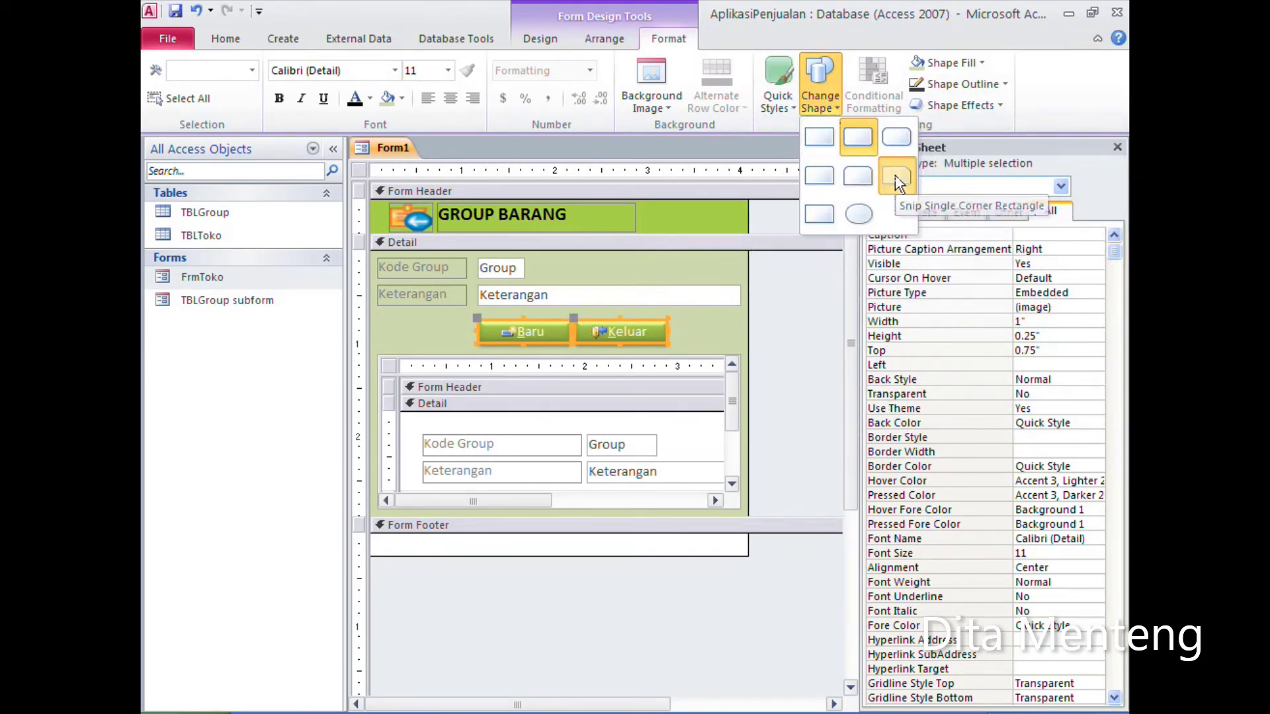
pyautogui.click(895, 176)
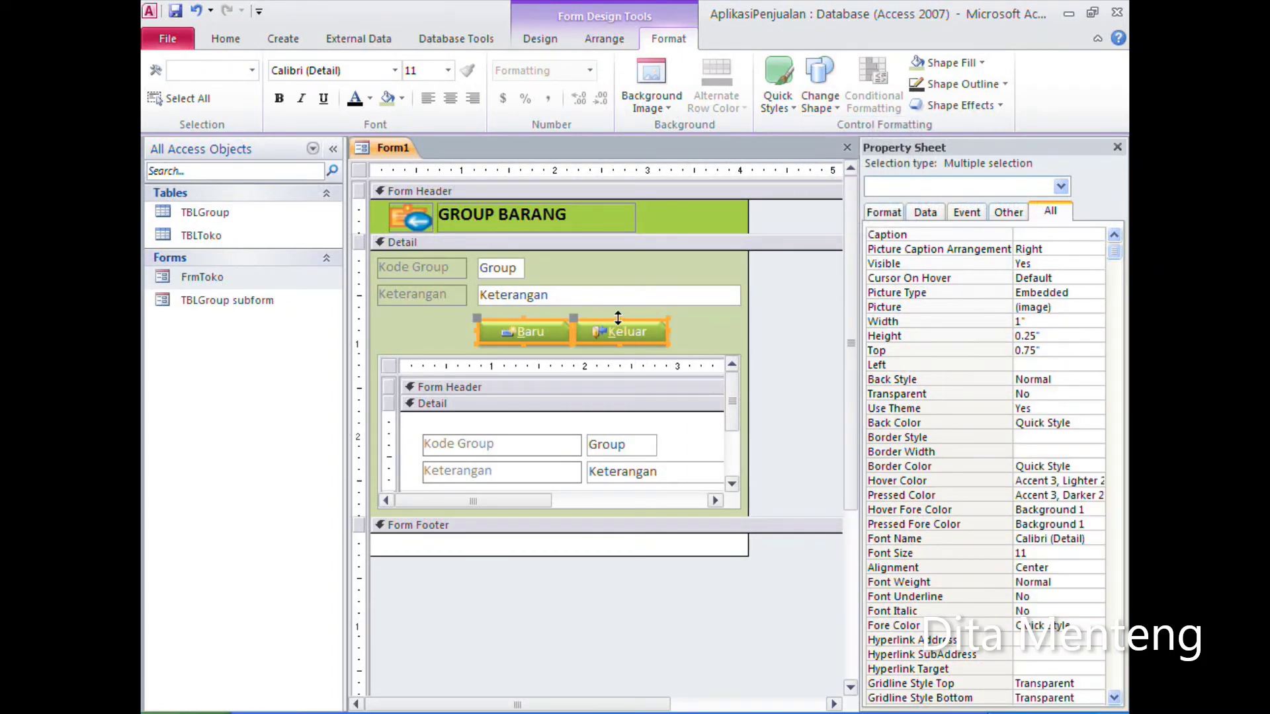
pyautogui.moveTo(618, 318); pyautogui.dragTo(618, 311)
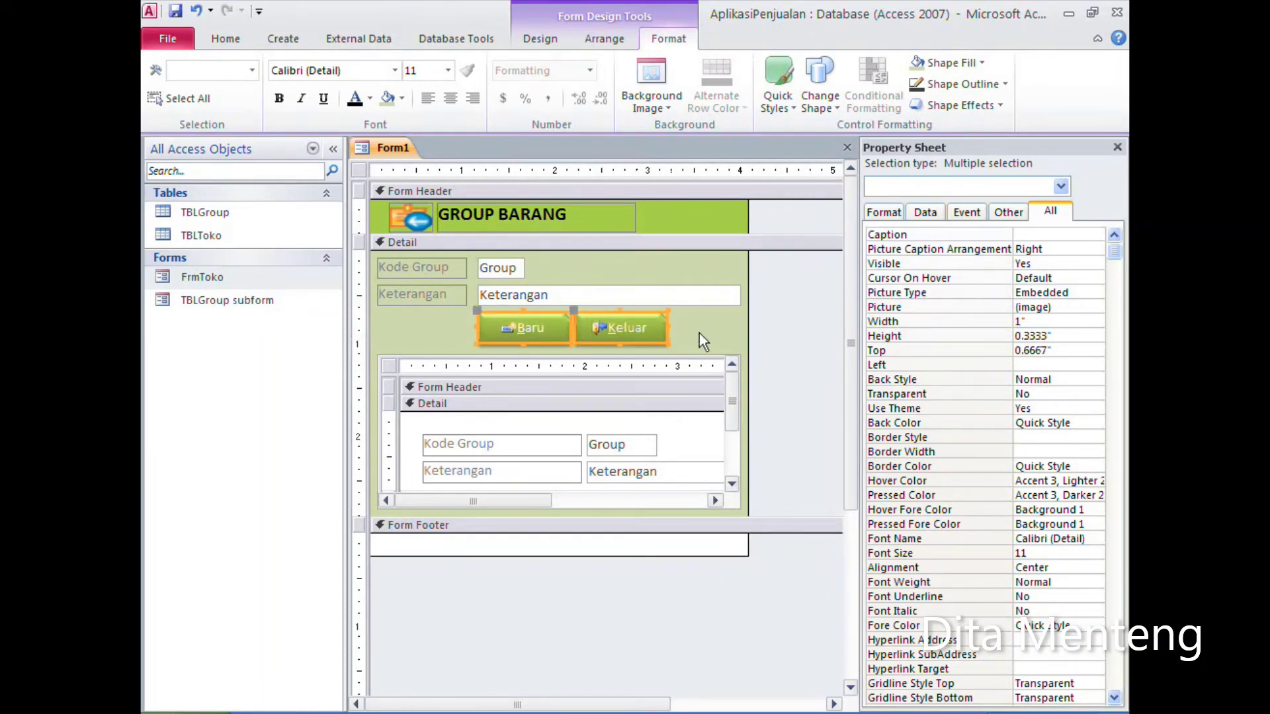
# Step: Change the Baru and Keluar caption colour to dark Text 1, Lighter 5%
pyautogui.click(371, 99)
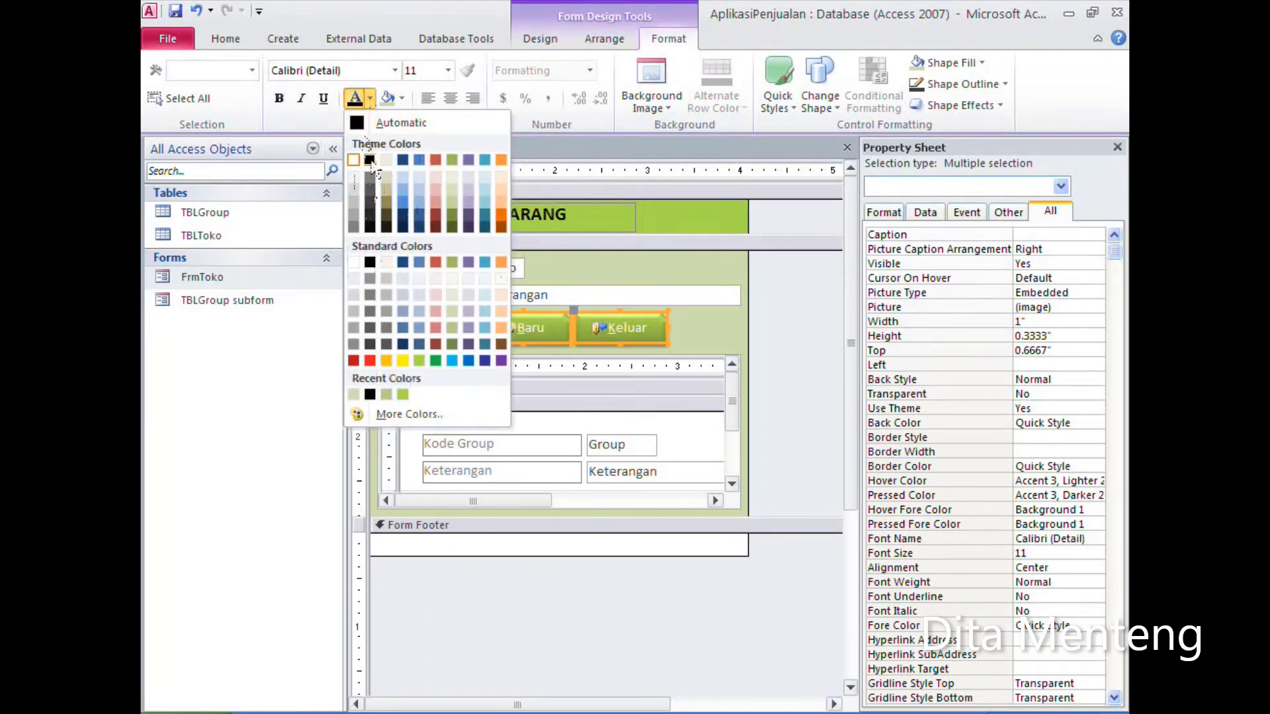
pyautogui.click(369, 160)
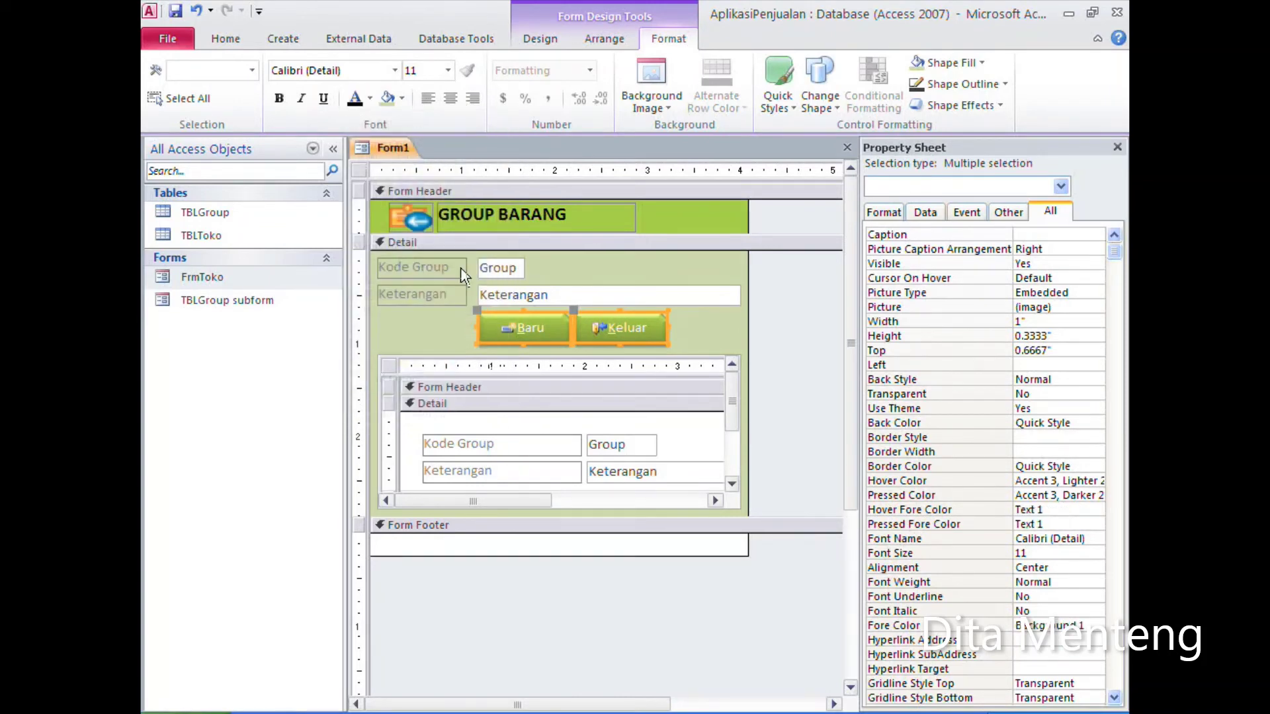
pyautogui.click(703, 339)
pyautogui.moveTo(696, 333); pyautogui.dragTo(530, 328)
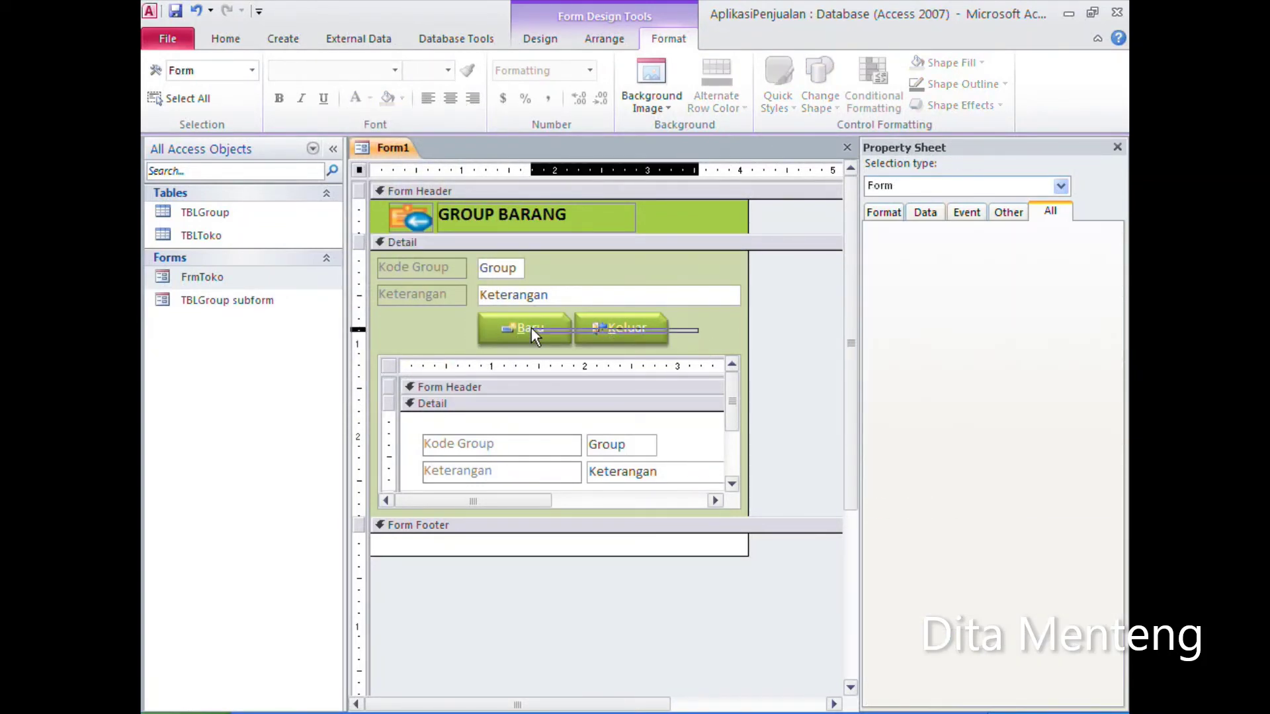
pyautogui.click(370, 98)
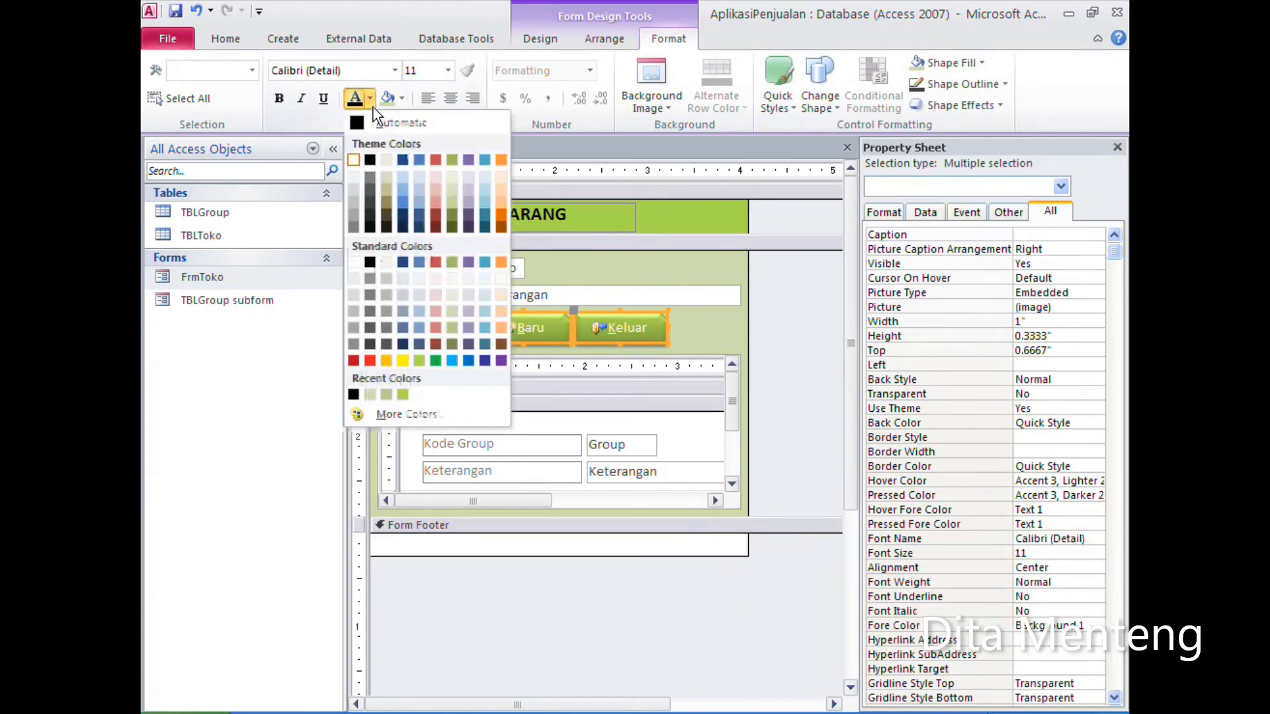
pyautogui.click(369, 227)
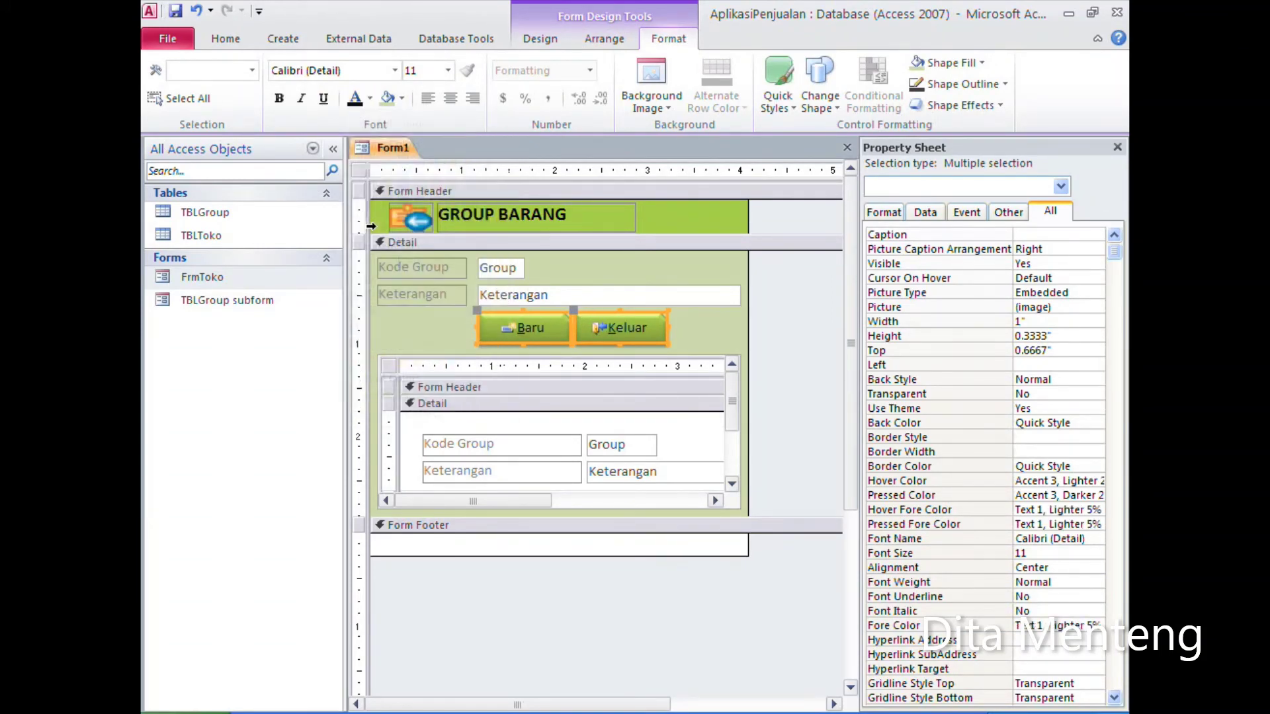
pyautogui.click(700, 331)
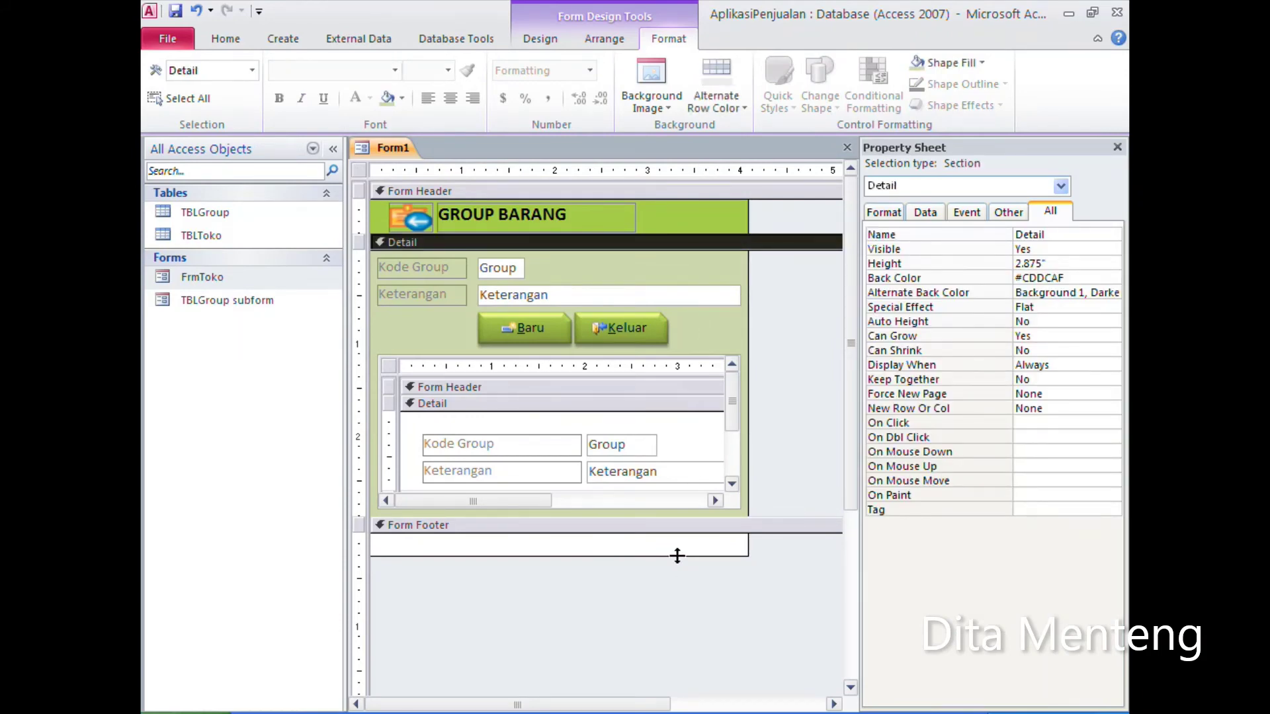
# Step: Shrink the footer to zero height, darken the Kode Group and Keterangan labels, and slightly heighten the header
pyautogui.moveTo(677, 556); pyautogui.dragTo(677, 531)
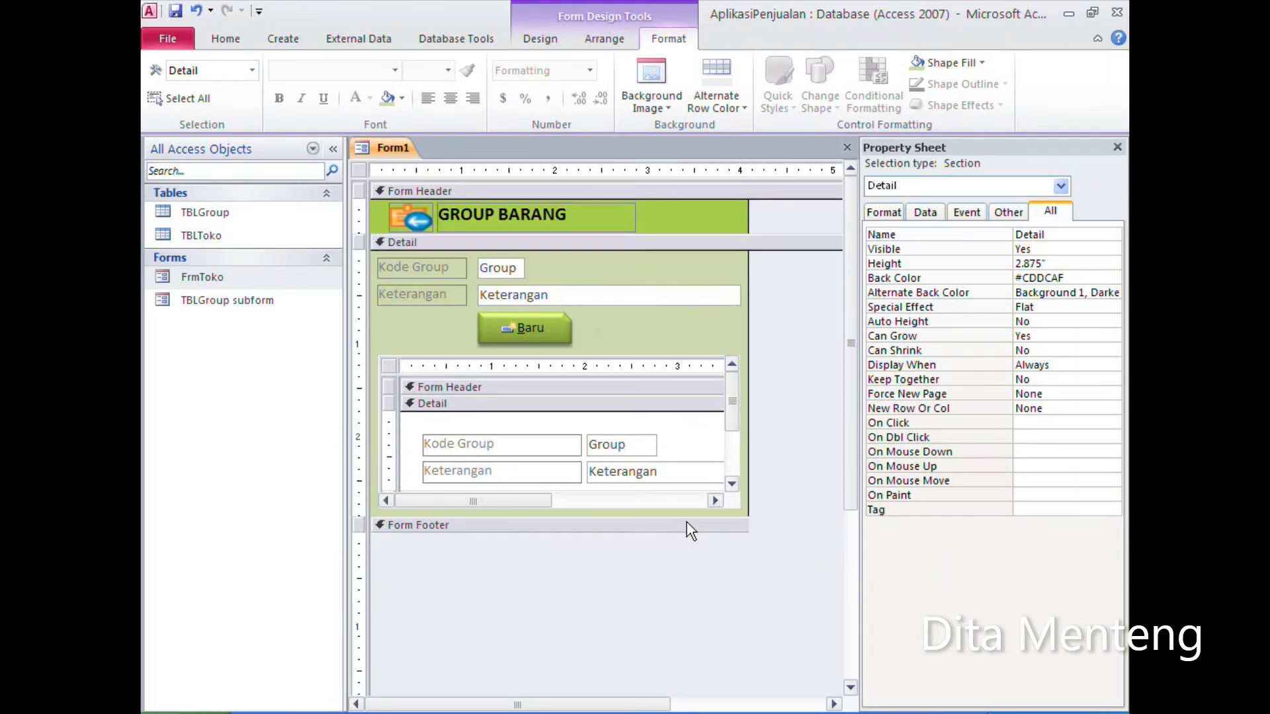
pyautogui.click(783, 323)
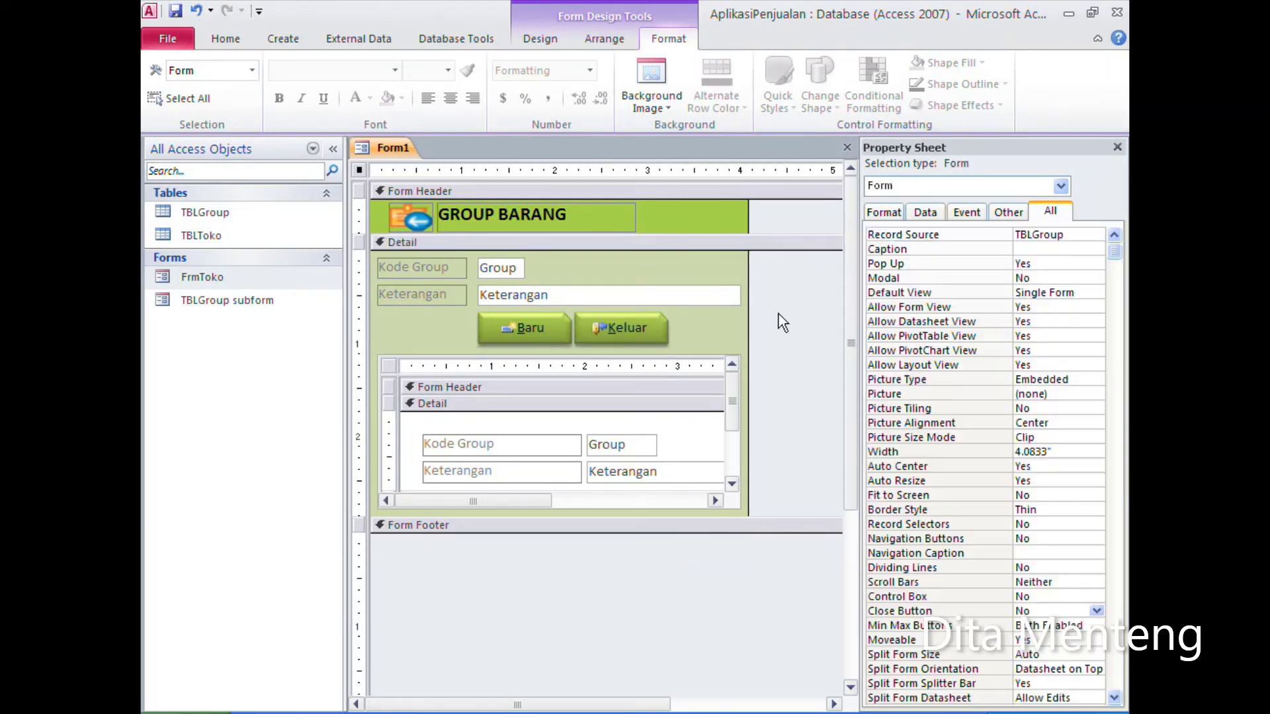
pyautogui.moveTo(410, 331); pyautogui.dragTo(426, 256)
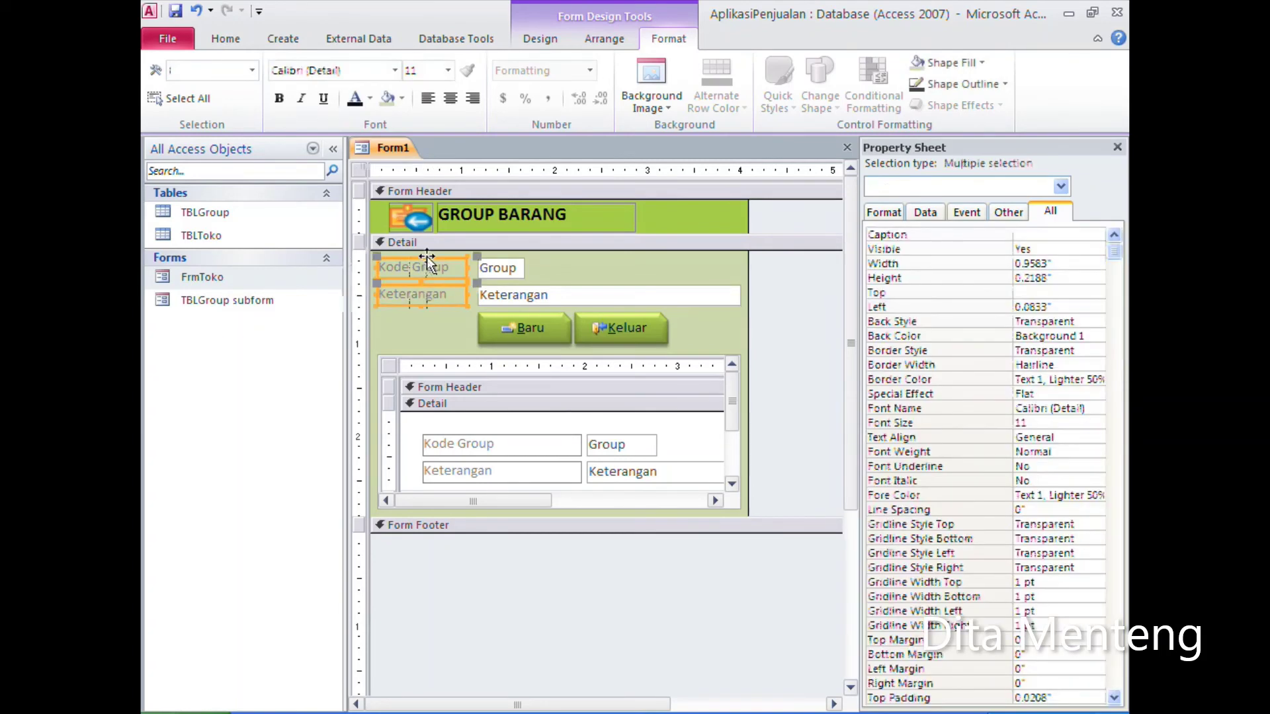
pyautogui.click(354, 101)
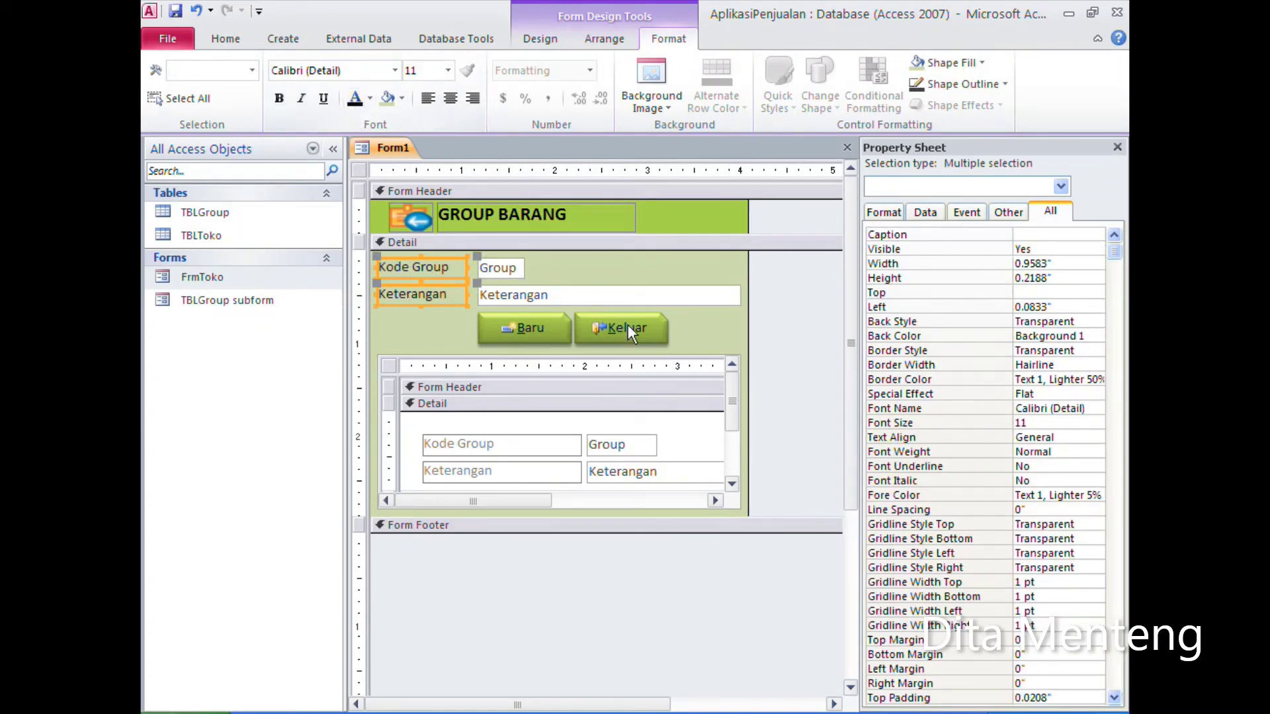
pyautogui.click(674, 269)
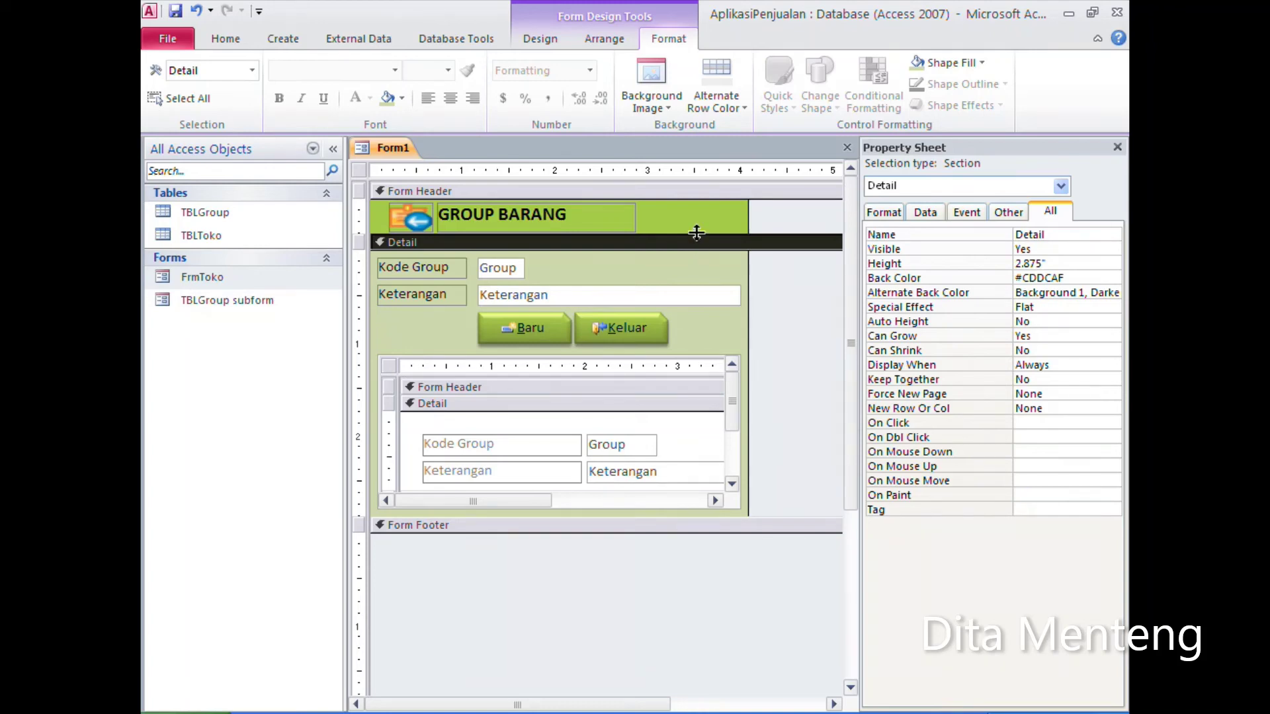
pyautogui.moveTo(697, 239); pyautogui.dragTo(696, 243)
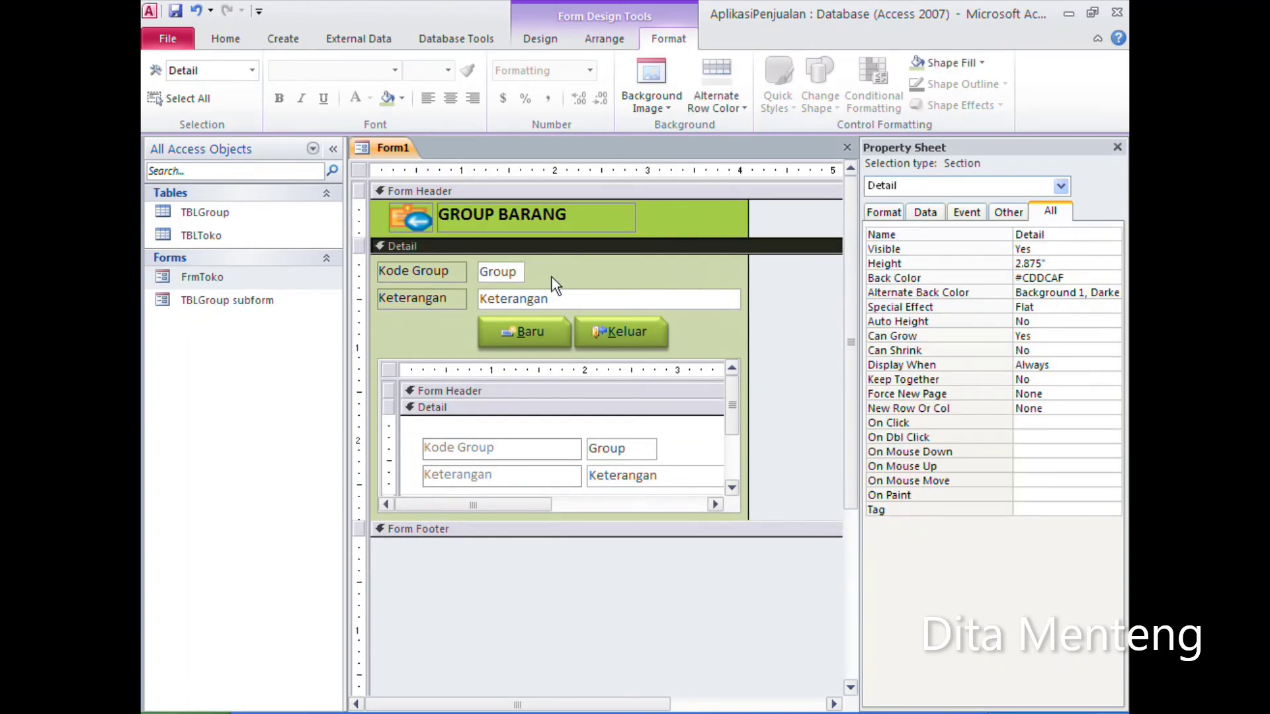
# Step: Save Form1 with the name FrmGroup
pyautogui.click(176, 11)
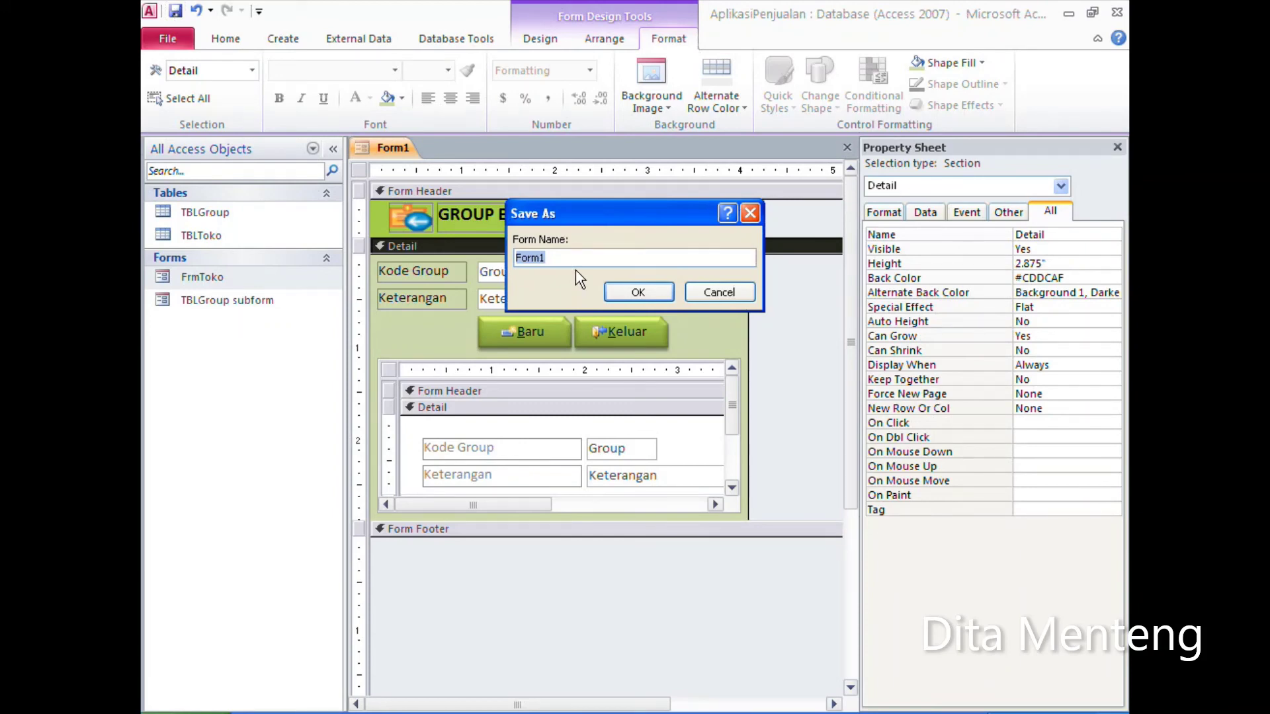
pyautogui.write('Fo')
pyautogui.press('BackSpace')
pyautogui.write('rmG')
pyautogui.press('BackSpace')
pyautogui.write('Group')
pyautogui.click(638, 293)
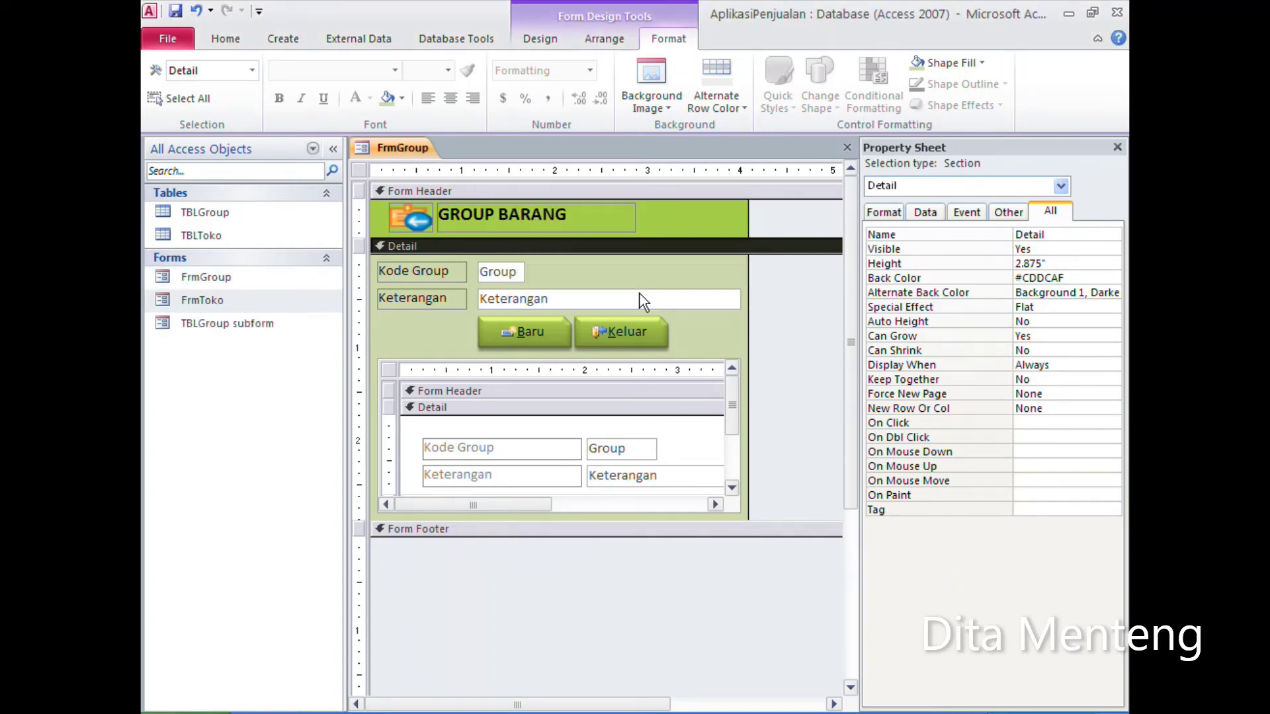
pyautogui.click(229, 37)
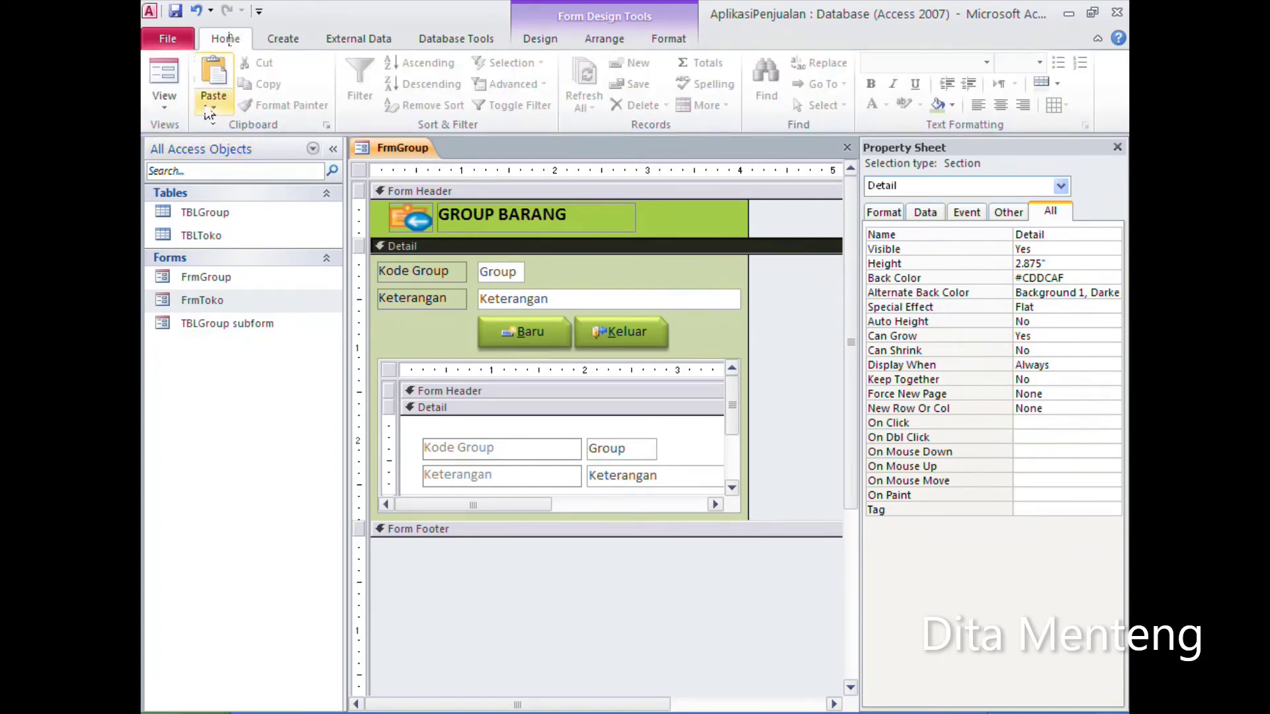
# Step: Switch to Form View and add group 10 Makanan Ringan with the Baru button
pyautogui.click(164, 105)
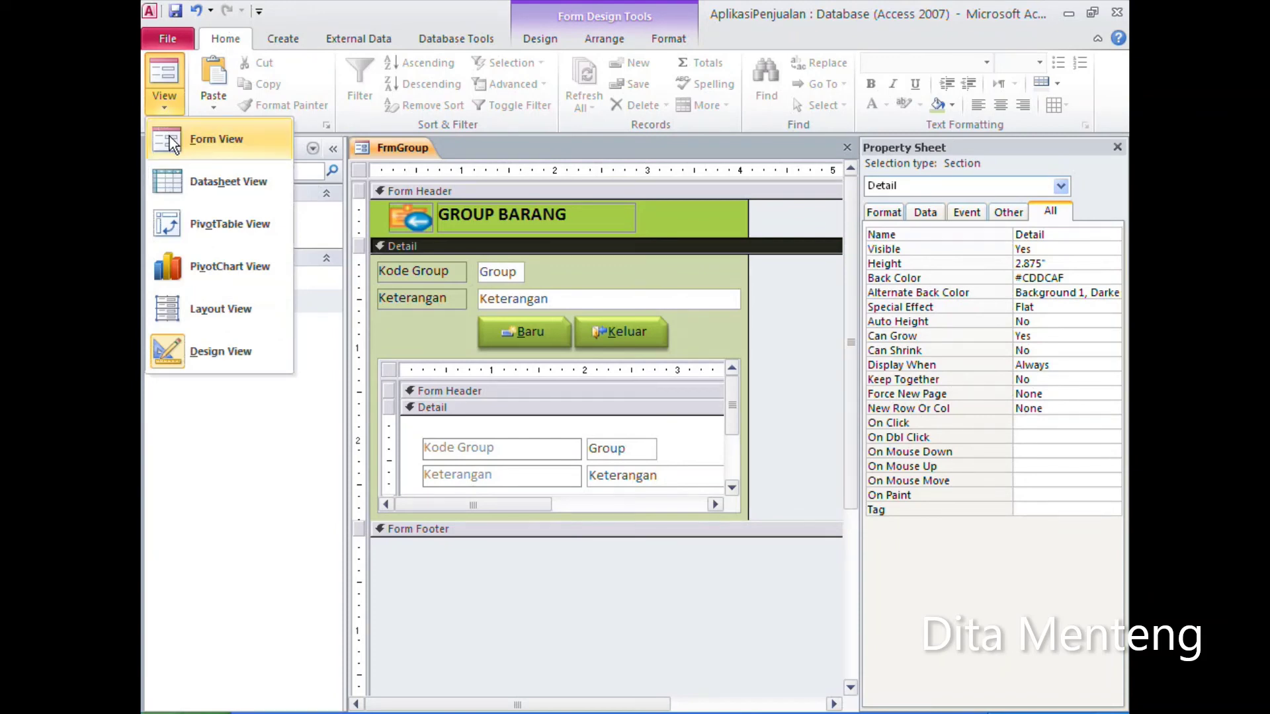
pyautogui.click(169, 141)
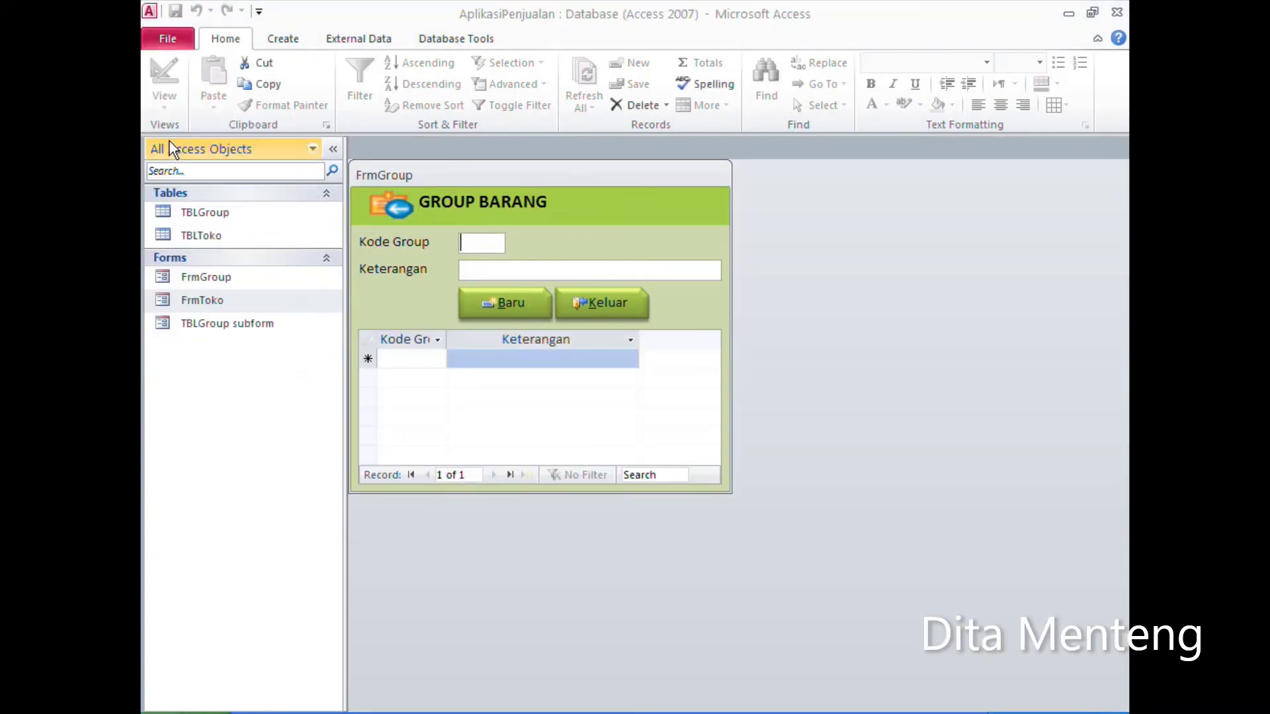
pyautogui.moveTo(476, 175); pyautogui.dragTo(572, 188)
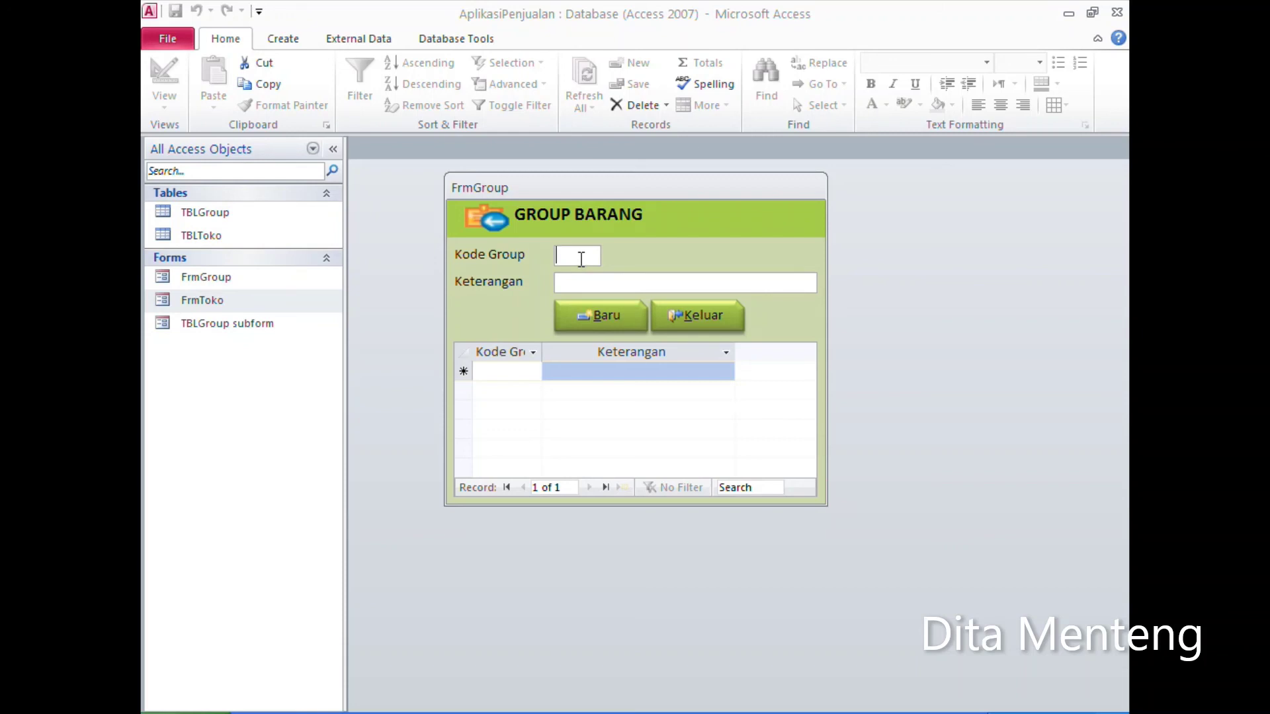
pyautogui.write('10')
pyautogui.write('Ma')
pyautogui.write('kanan Ring')
pyautogui.write('an')
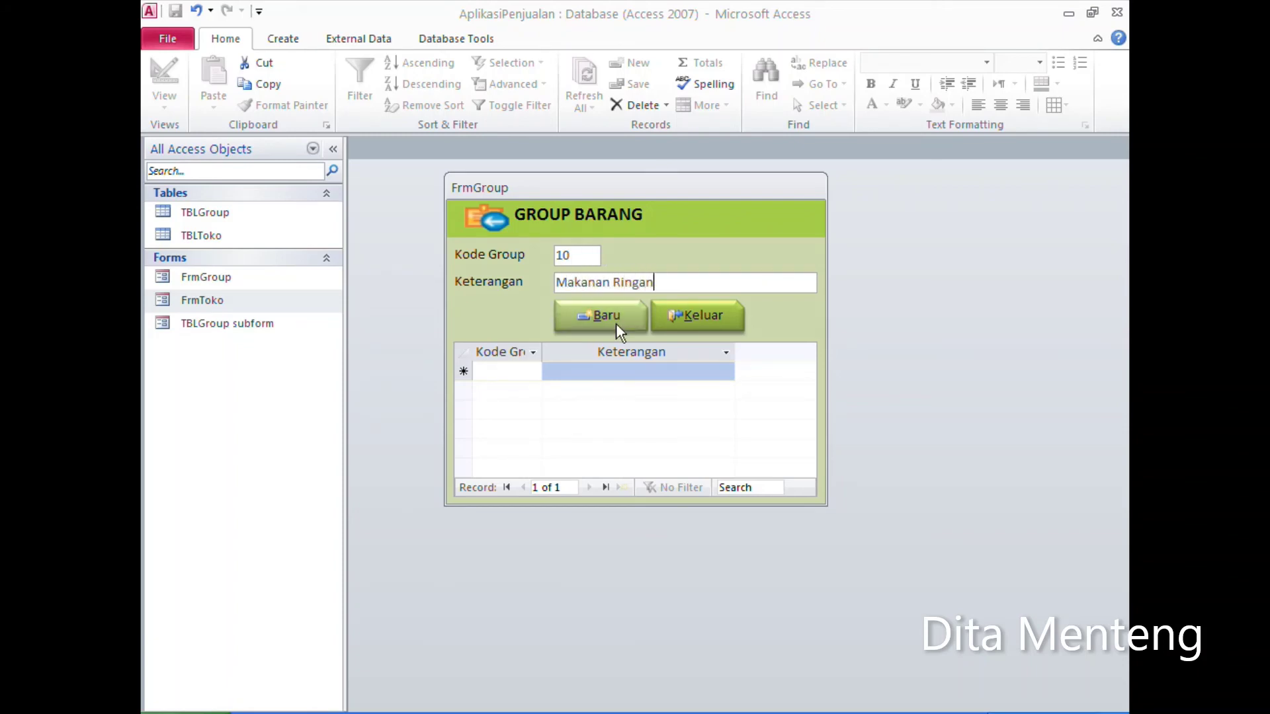
pyautogui.click(612, 322)
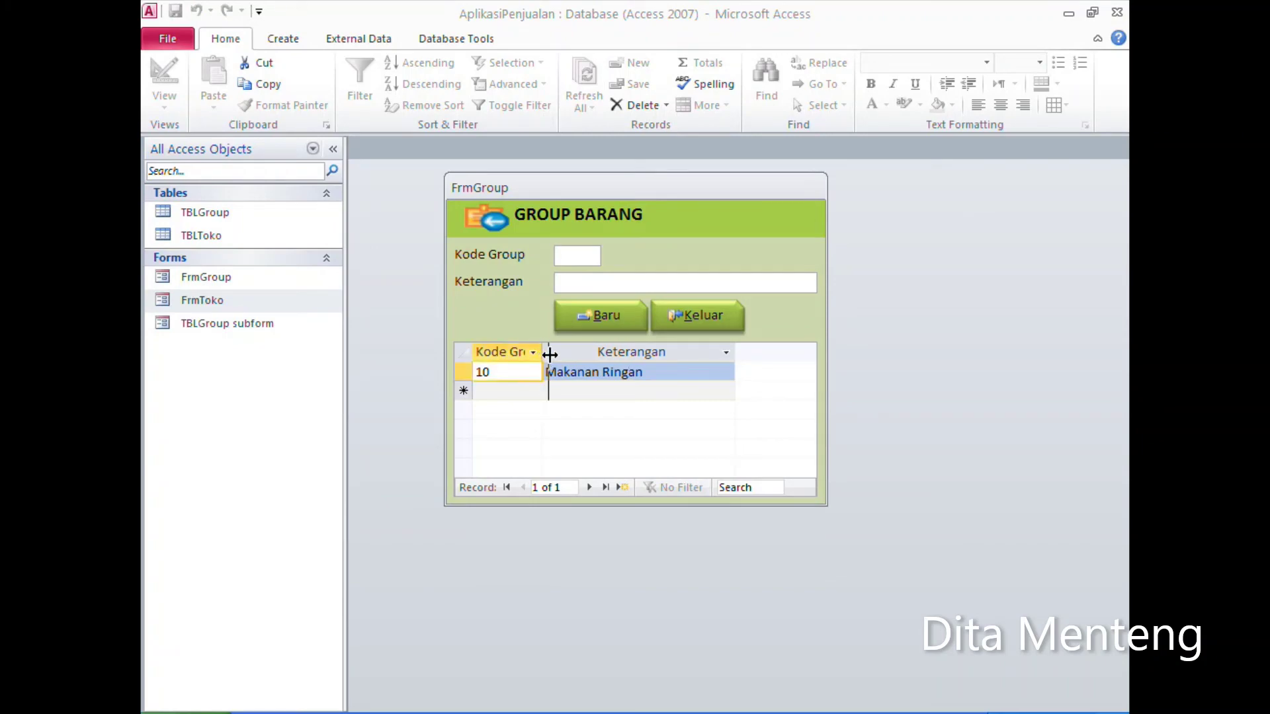
# Step: Widen the Kode Group and Keterangan columns in the subform
pyautogui.moveTo(542, 352); pyautogui.dragTo(577, 351)
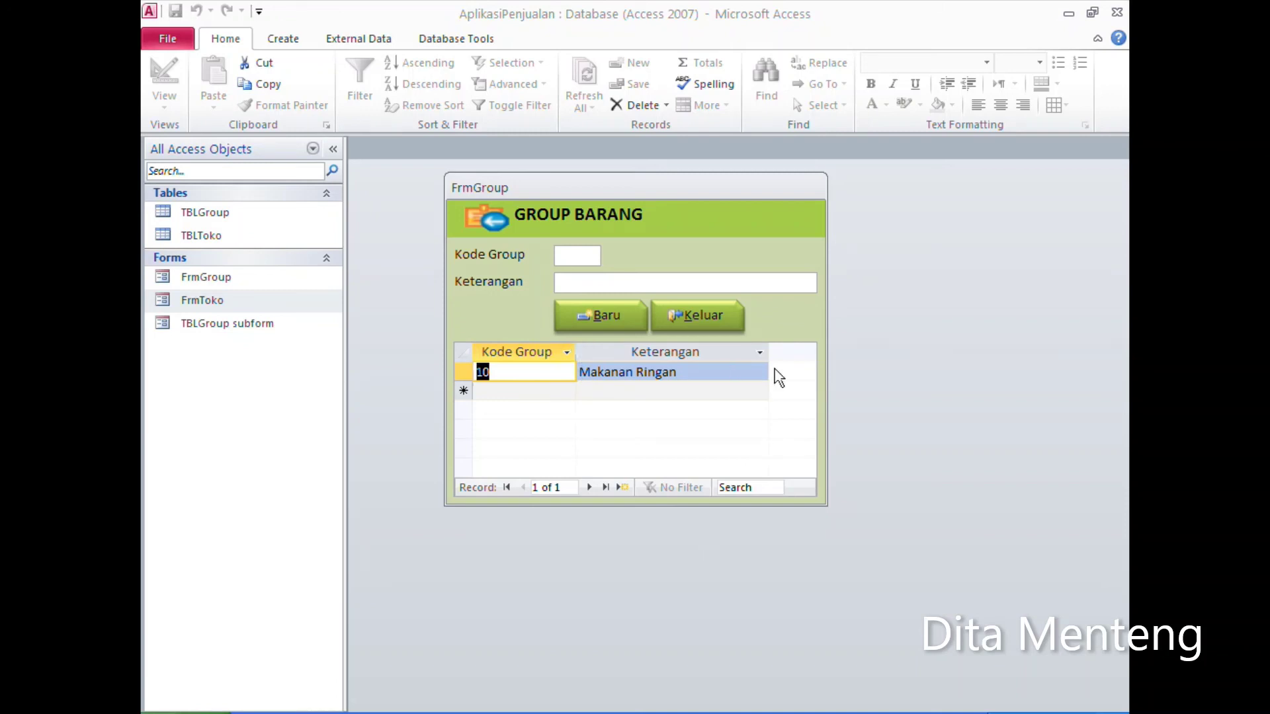
pyautogui.moveTo(770, 352); pyautogui.dragTo(815, 357)
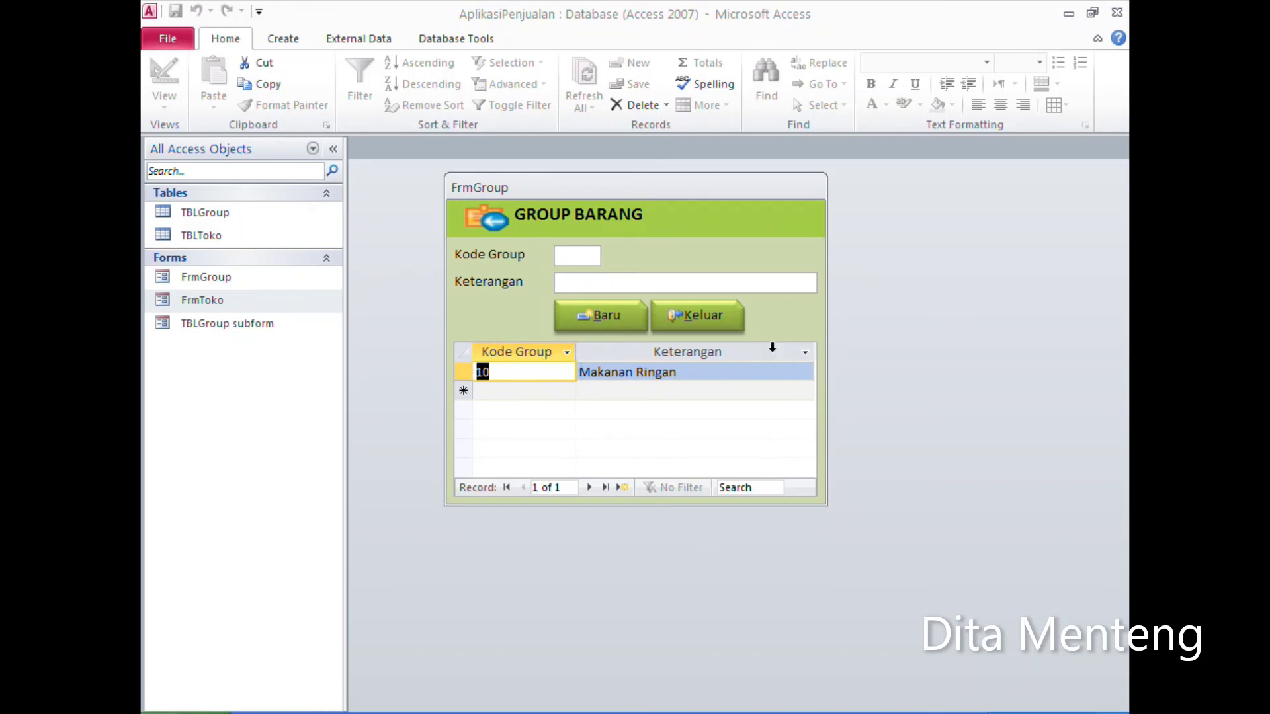
pyautogui.click(574, 257)
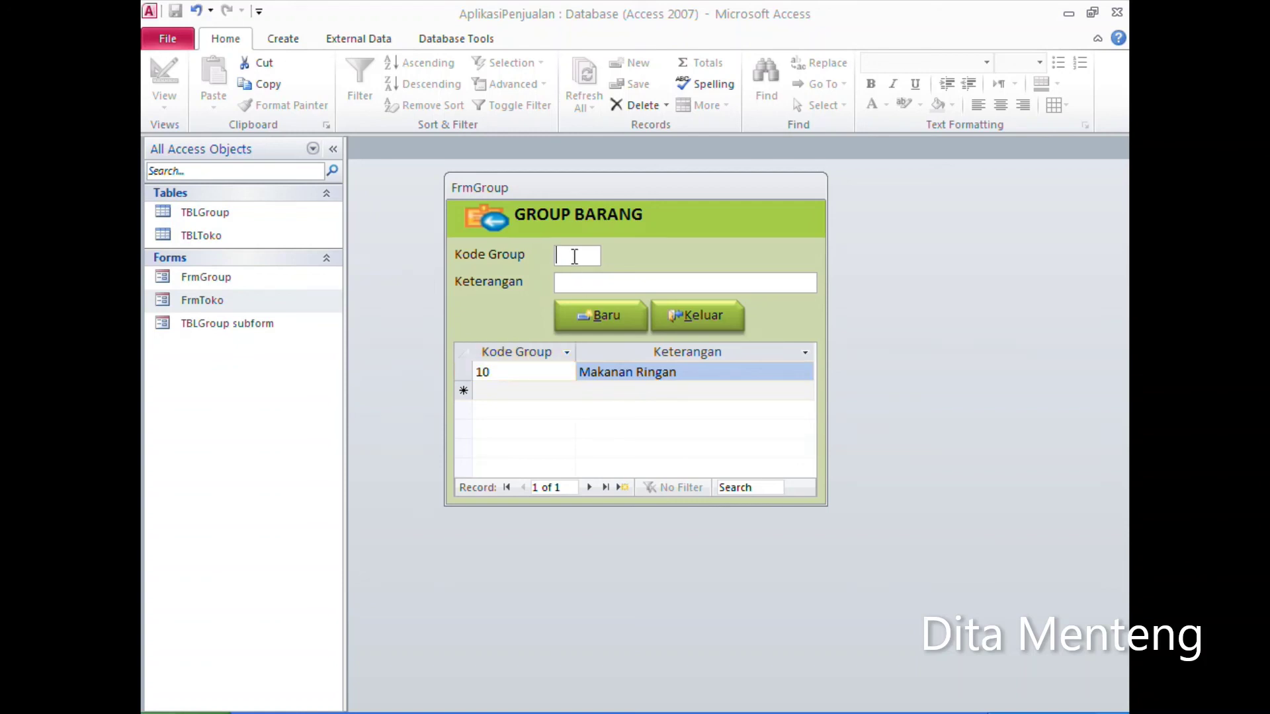
# Step: Add group 20 Minuman with the Baru button
pyautogui.write('20')
pyautogui.click(587, 281)
pyautogui.write('Mi')
pyautogui.write('numa')
pyautogui.write('n')
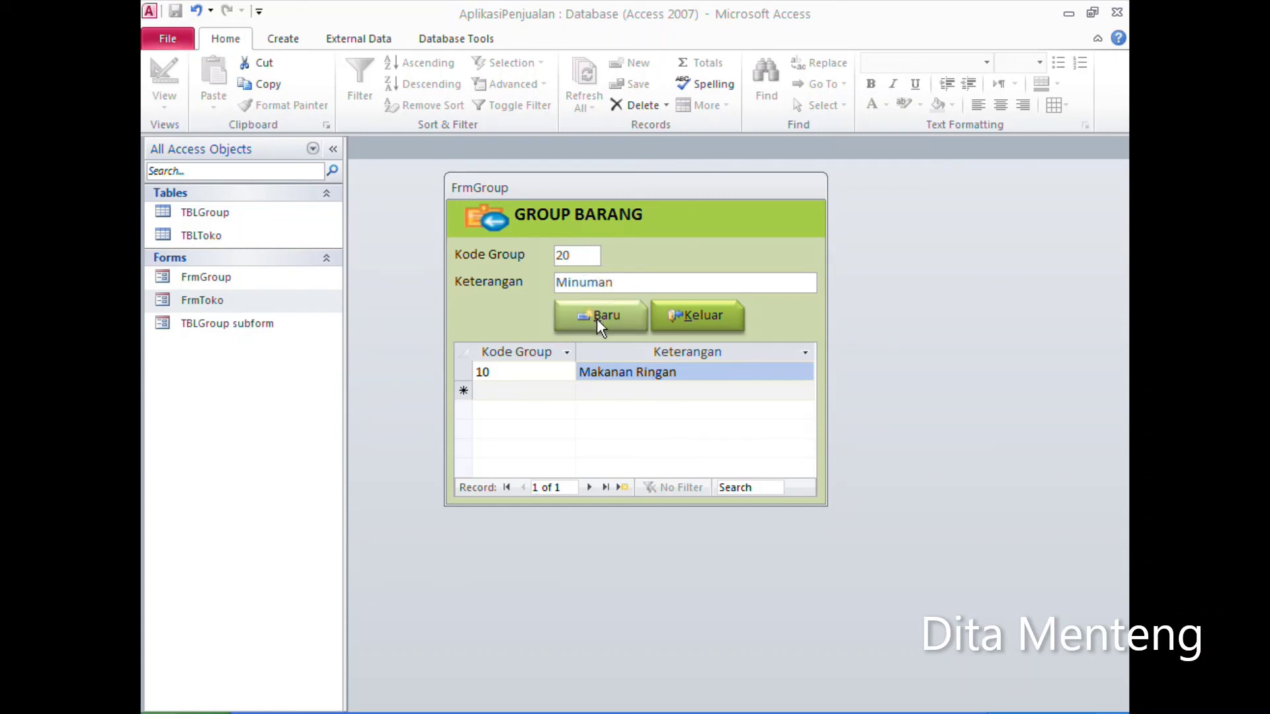
pyautogui.click(597, 319)
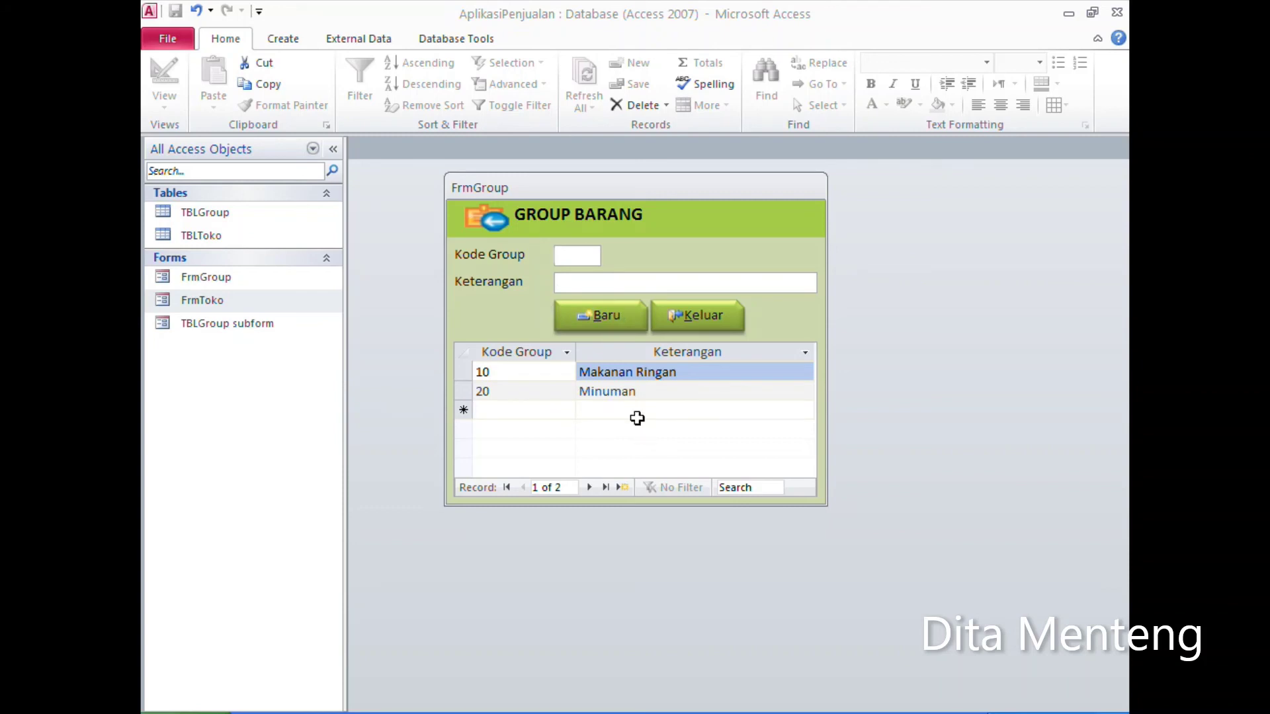
# Step: Add group 30 Alat Elektronik, then close the form with Keluar
pyautogui.write('30')
pyautogui.press('Tab')
pyautogui.write('Ala')
pyautogui.write('t Ele')
pyautogui.write('ktronik')
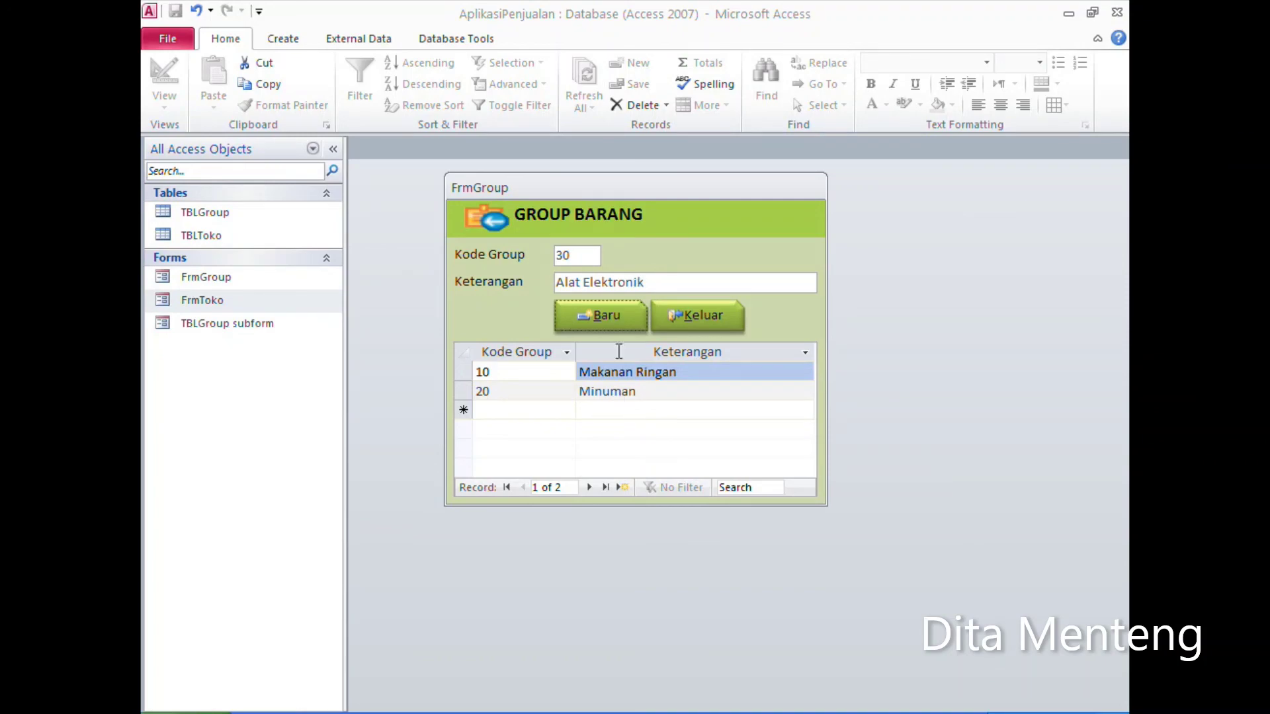
pyautogui.click(608, 315)
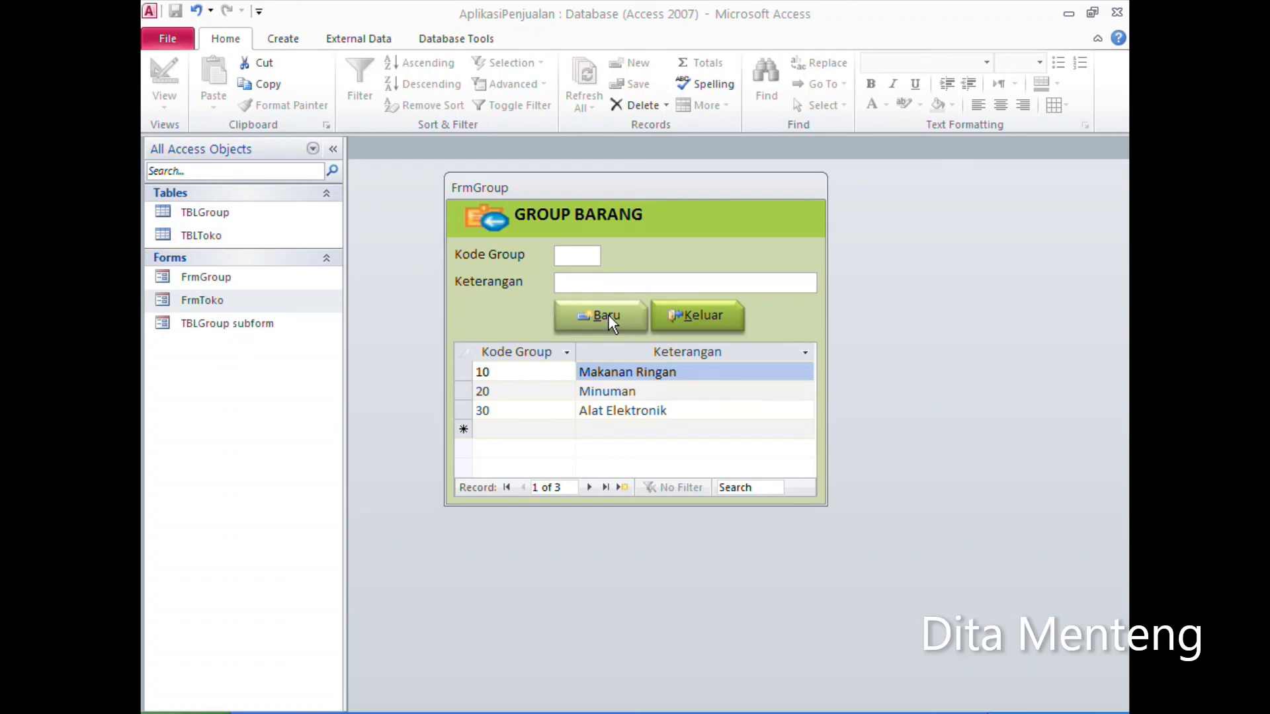
pyautogui.click(716, 320)
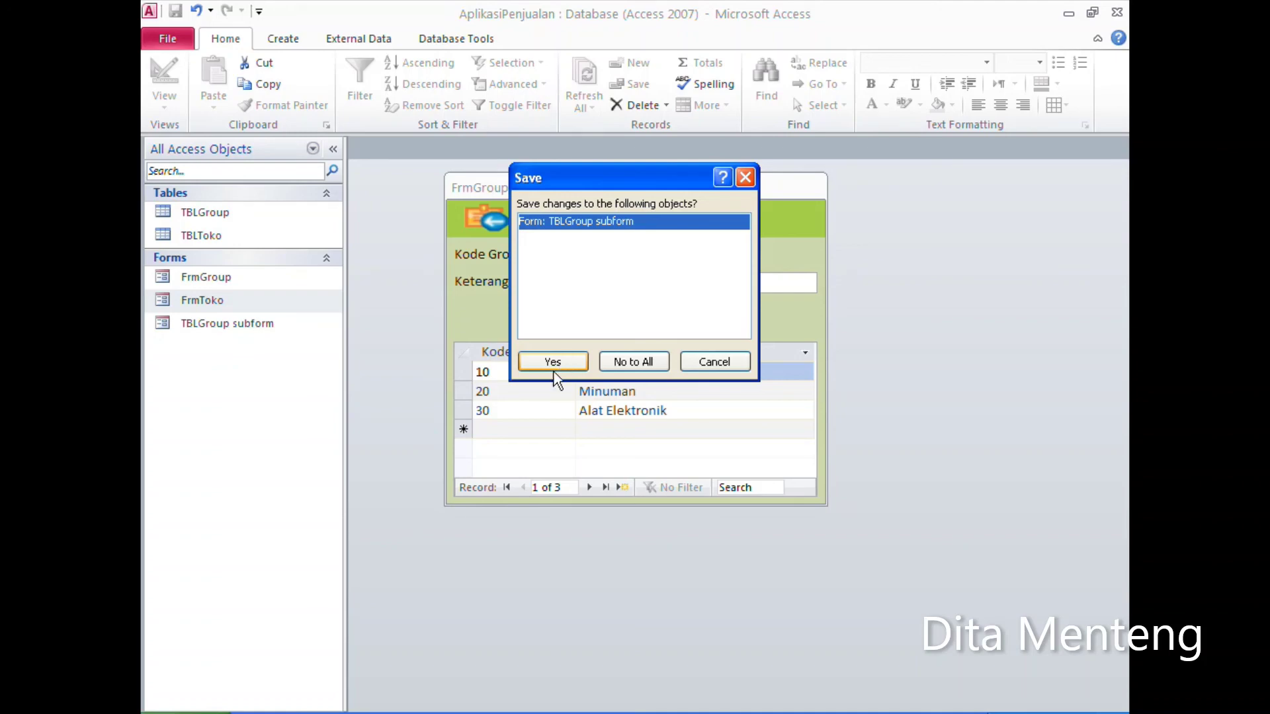
# Step: Confirm saving the TBLGroup subform changes so FrmGroup closes, leaving no objects open
pyautogui.click(554, 362)
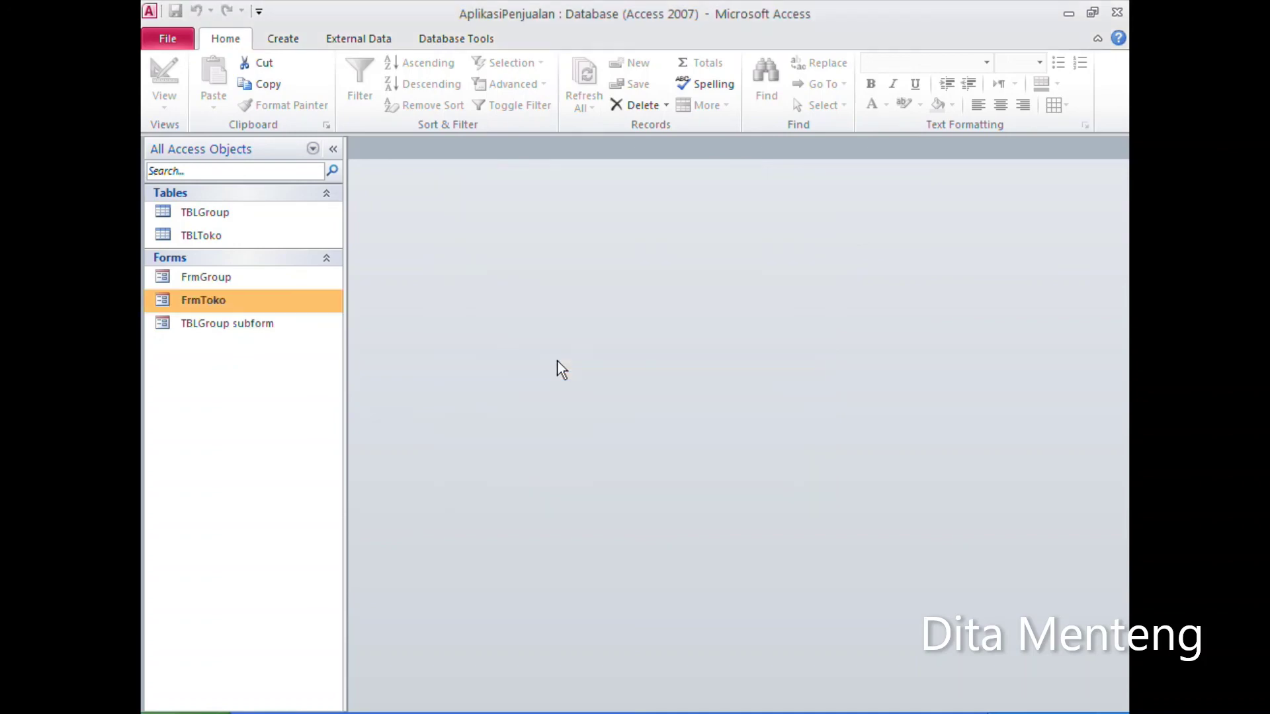